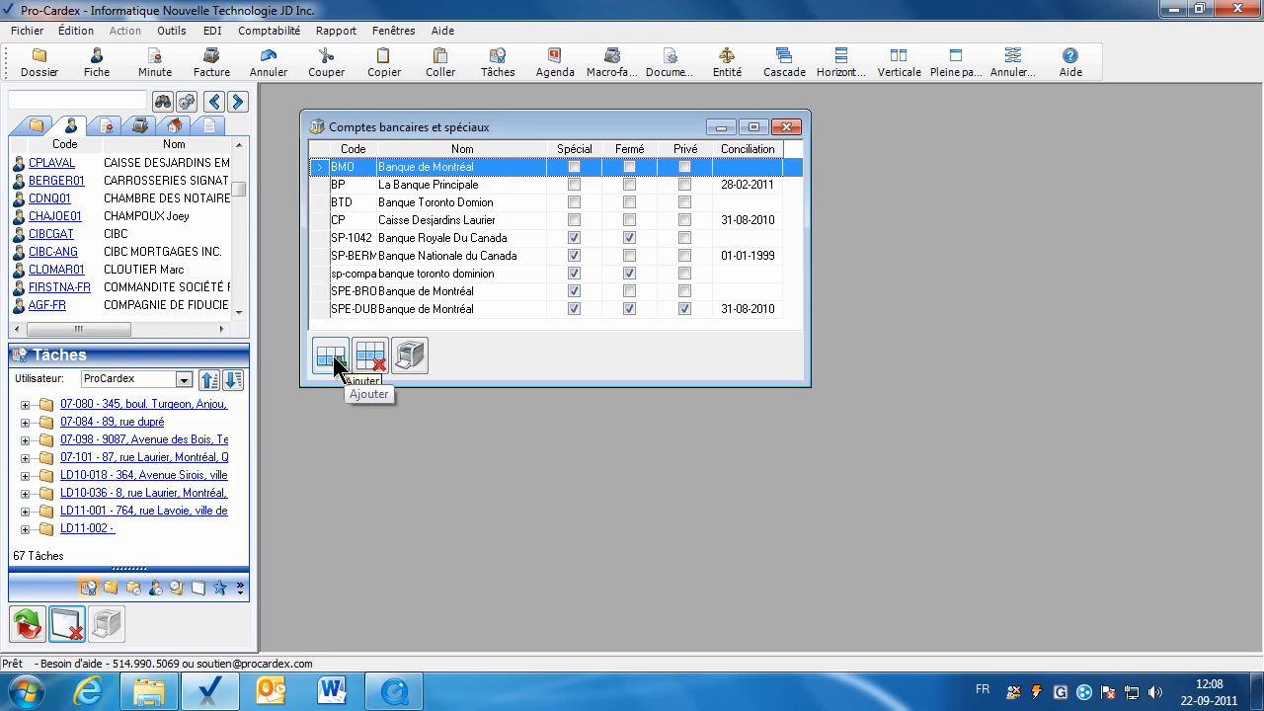
Select the Caisse Desjardins Laurier (CP) row in the bank and special accounts list.
left_click(414, 225)
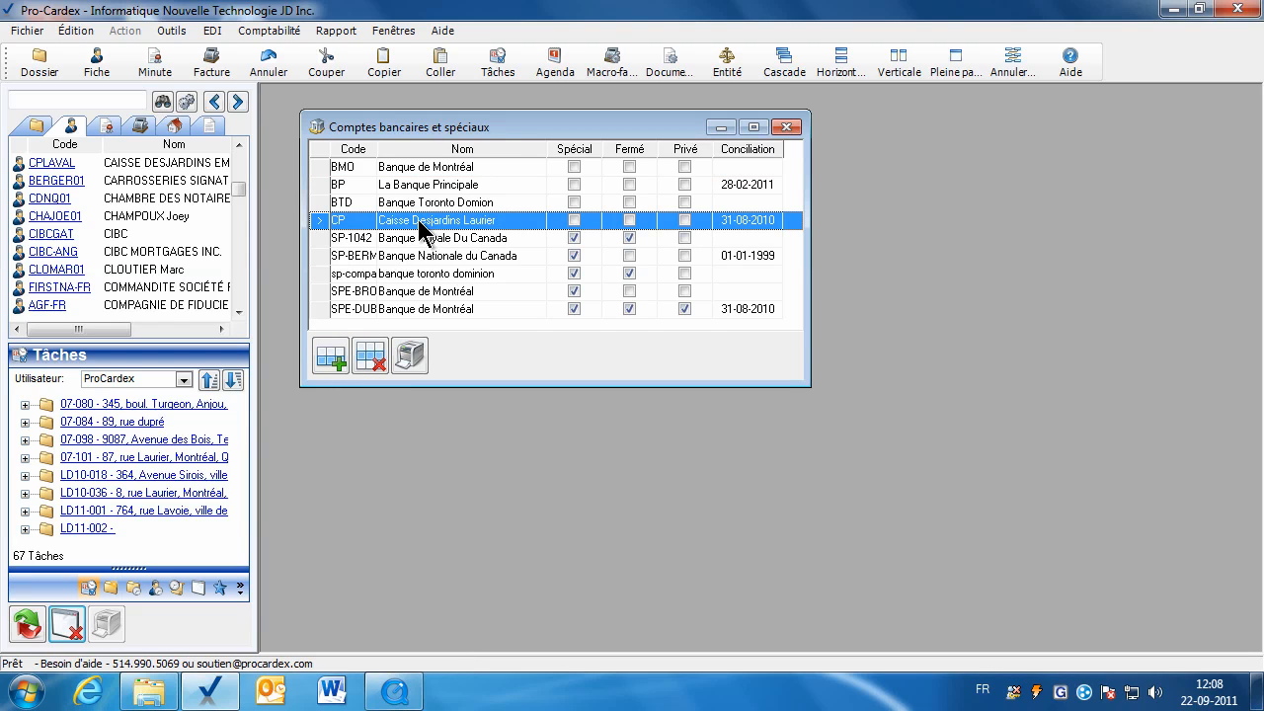
Step through the CP account's code, address, transit and special-account pages to receipt numbering.
double_click(423, 228)
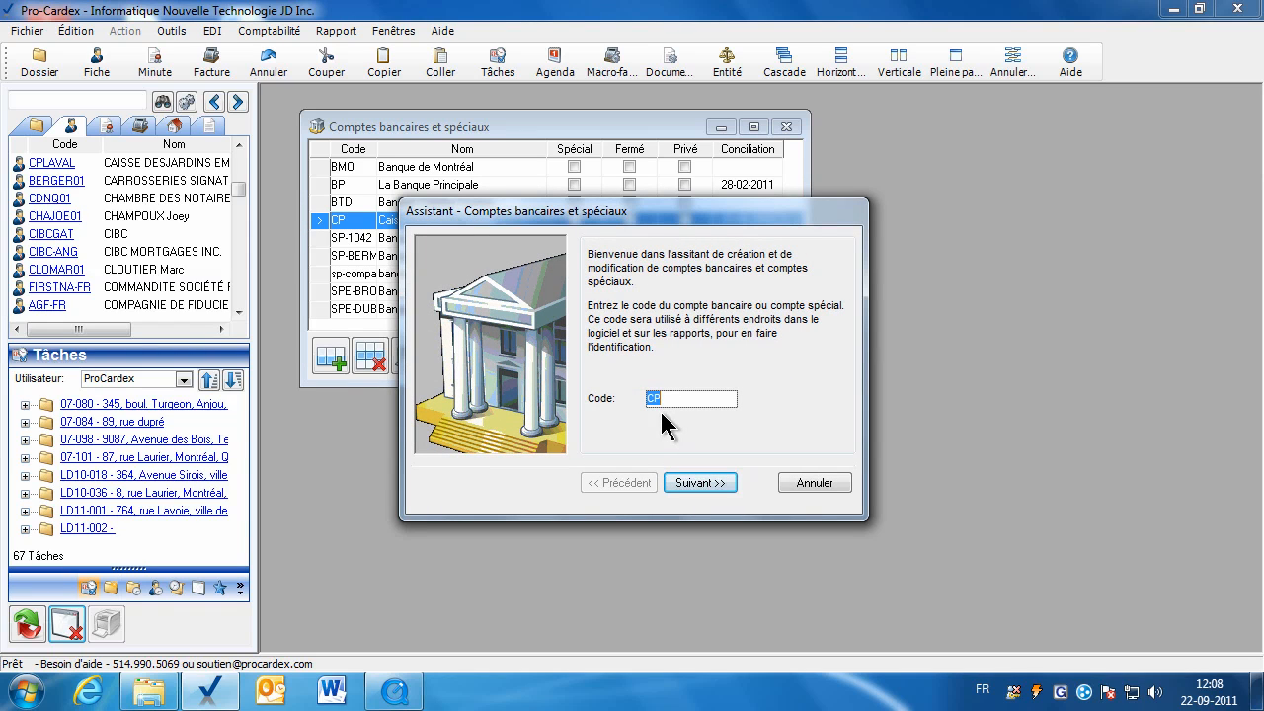
left_click(696, 484)
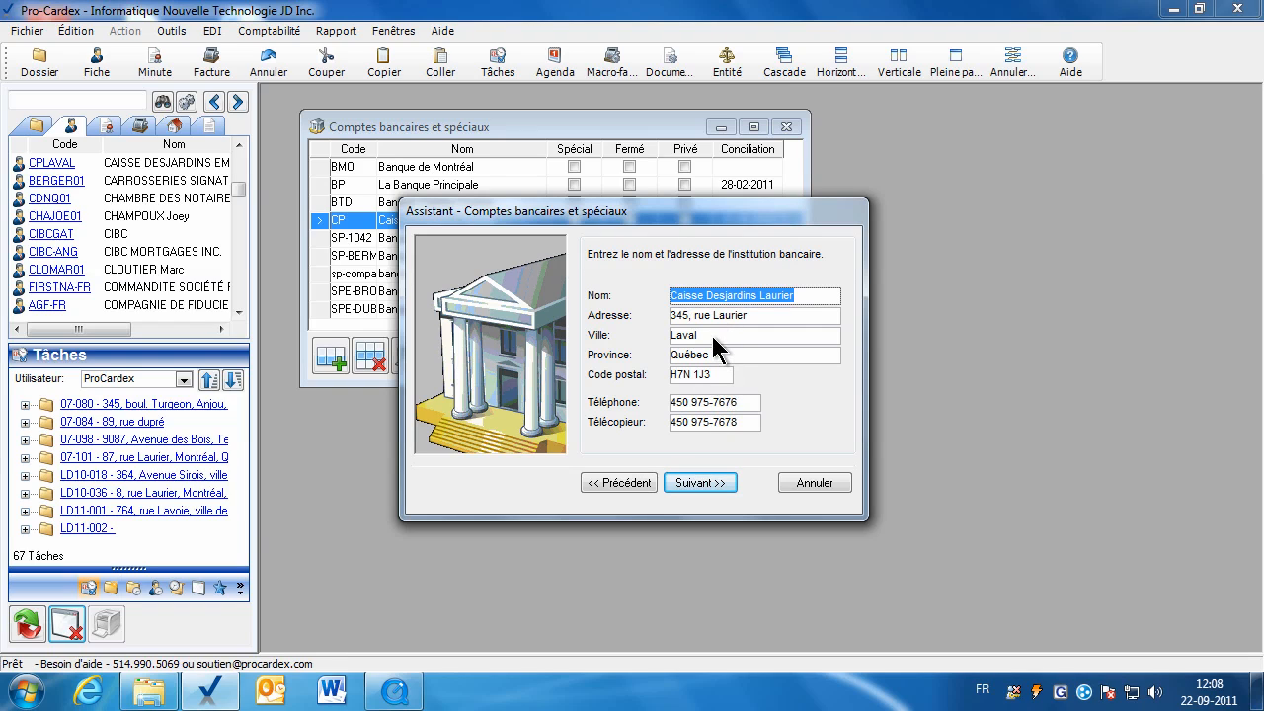
left_click(701, 491)
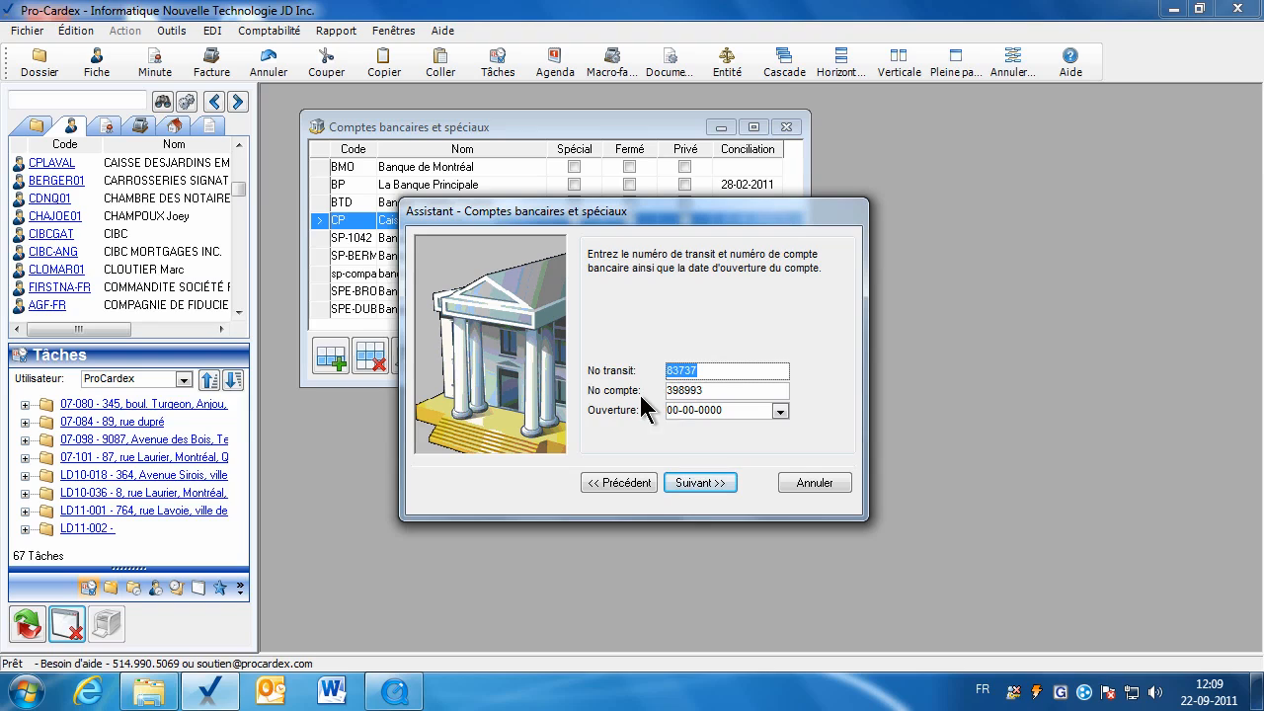
left_click(703, 484)
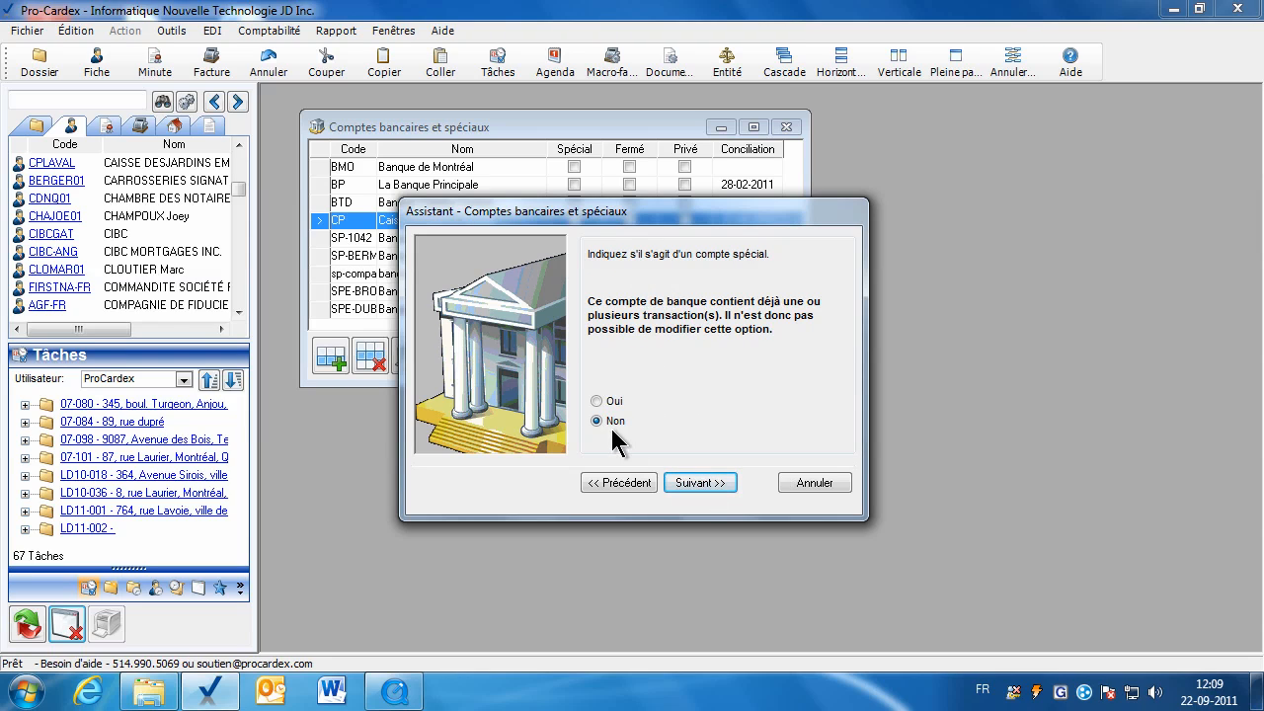
left_click(705, 482)
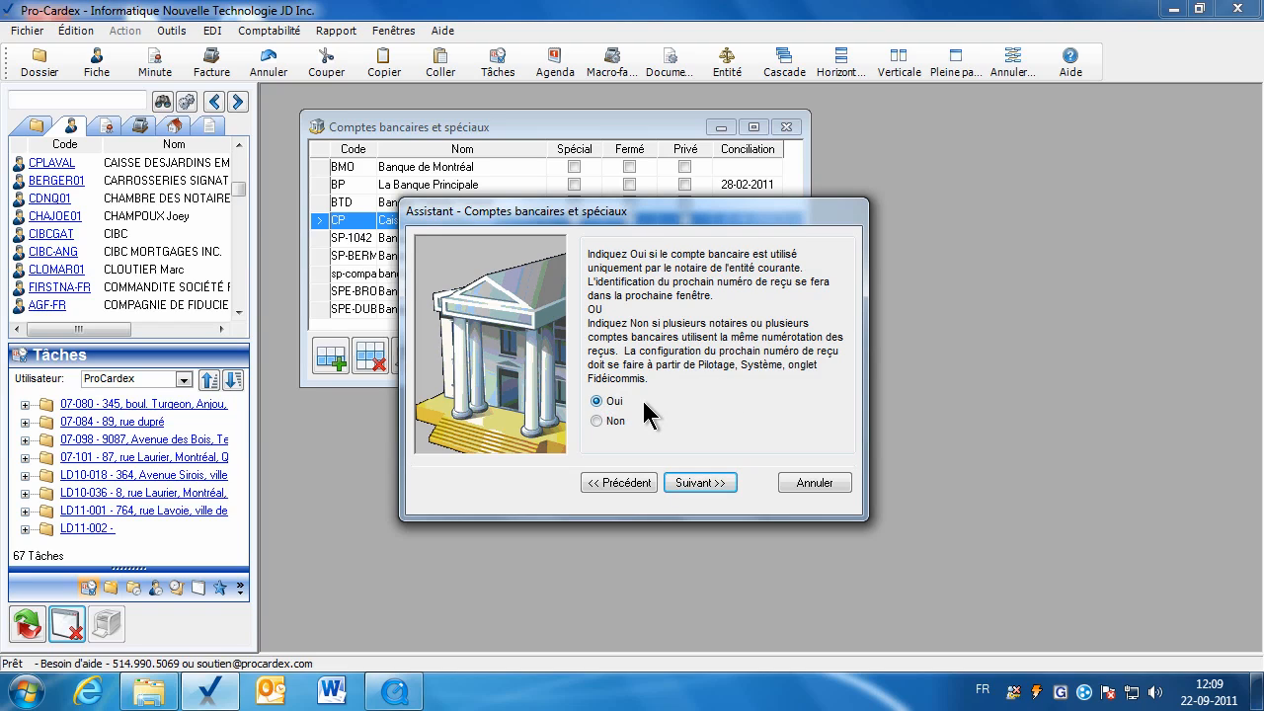
Keep the next receipt and cheque numbers at 1000 and leave the account open.
left_click(696, 484)
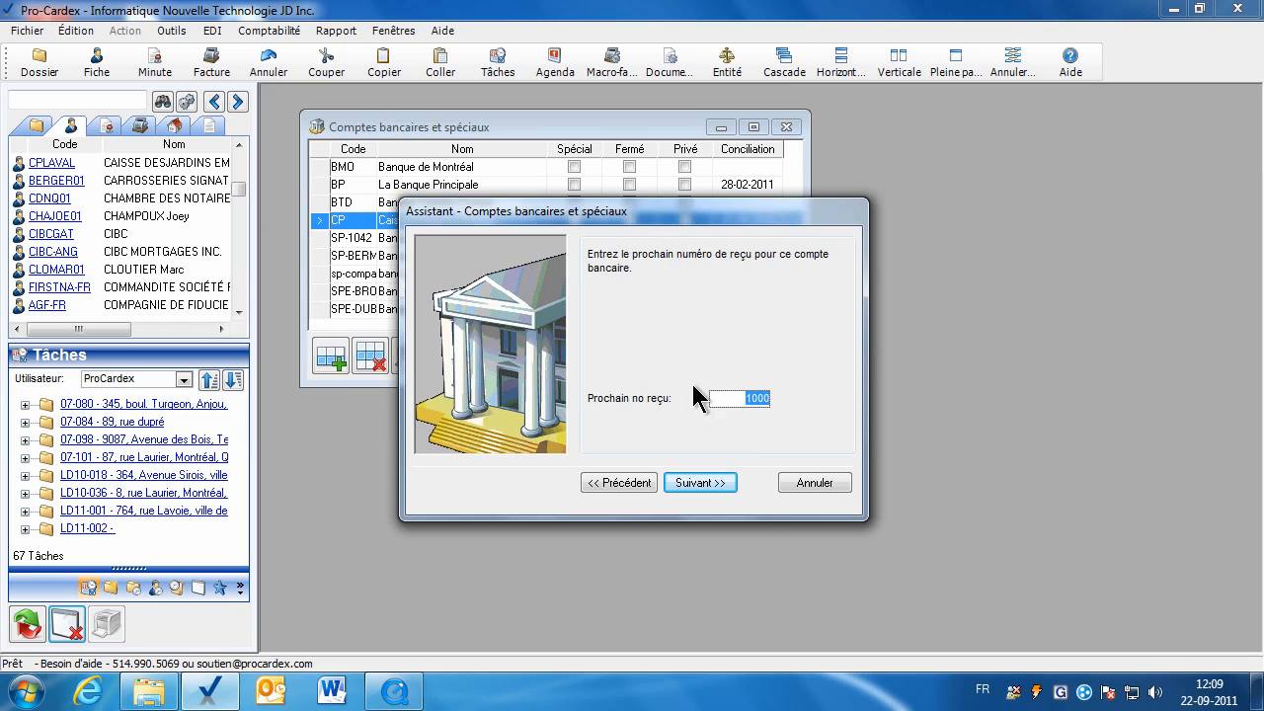
key("Return")
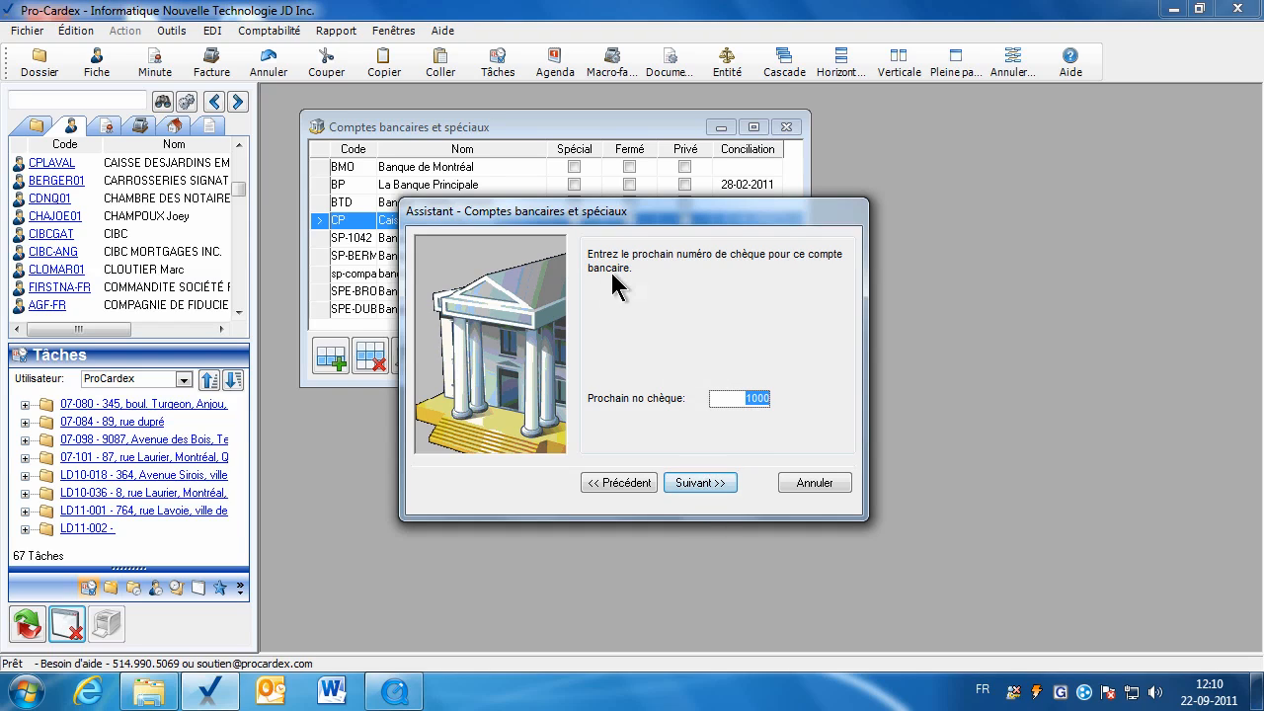
left_click(697, 486)
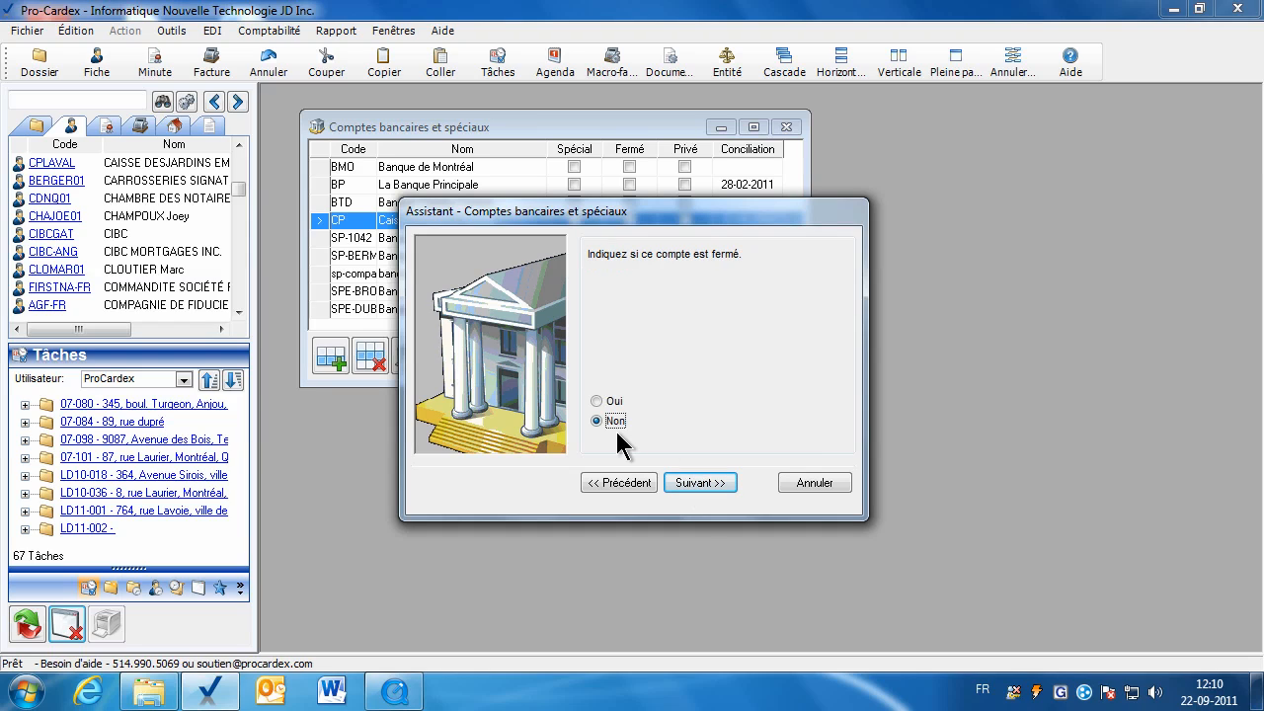
left_click(693, 486)
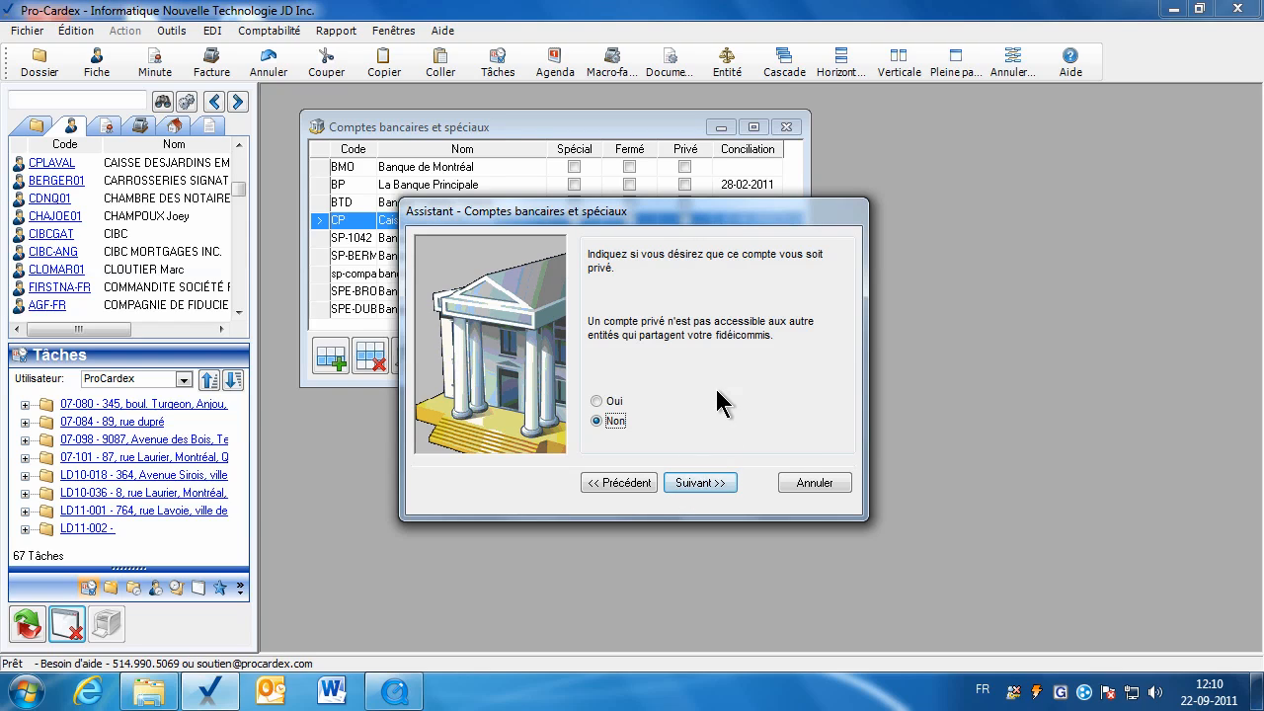
Leave the account not private and finish with description 'Compte en fidéicommis'.
left_click(617, 401)
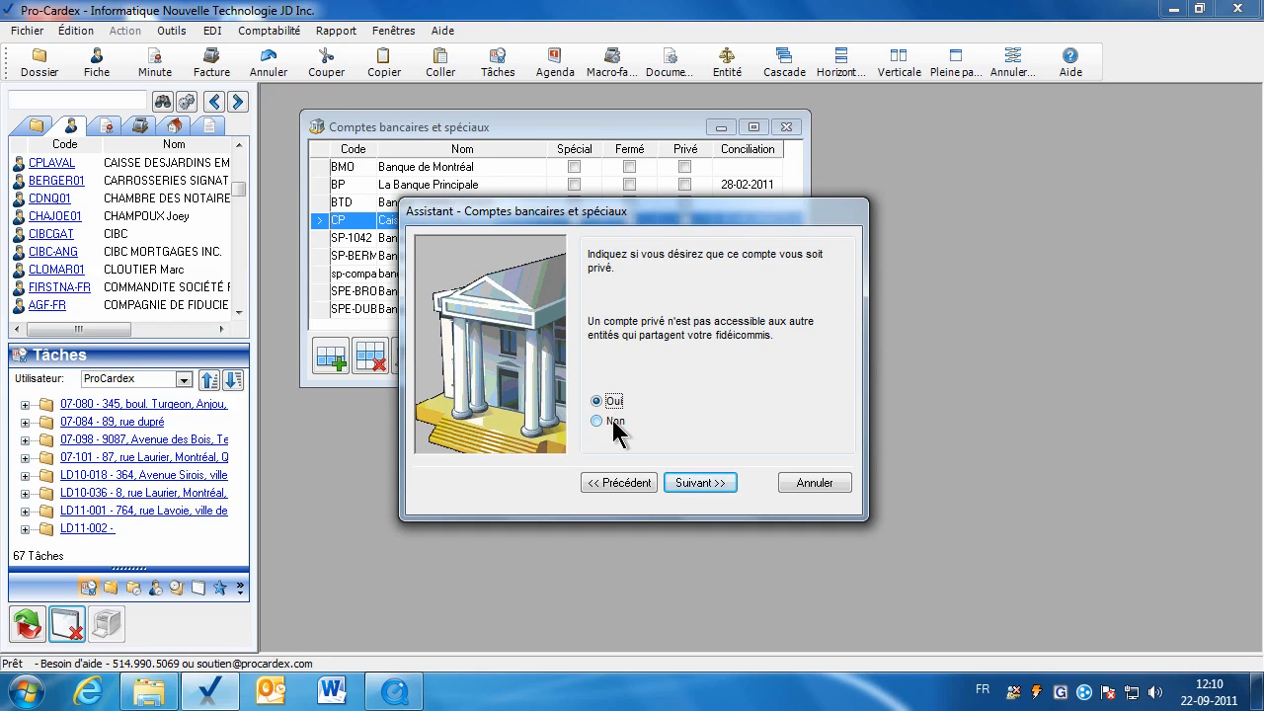
left_click(614, 423)
left_click(700, 482)
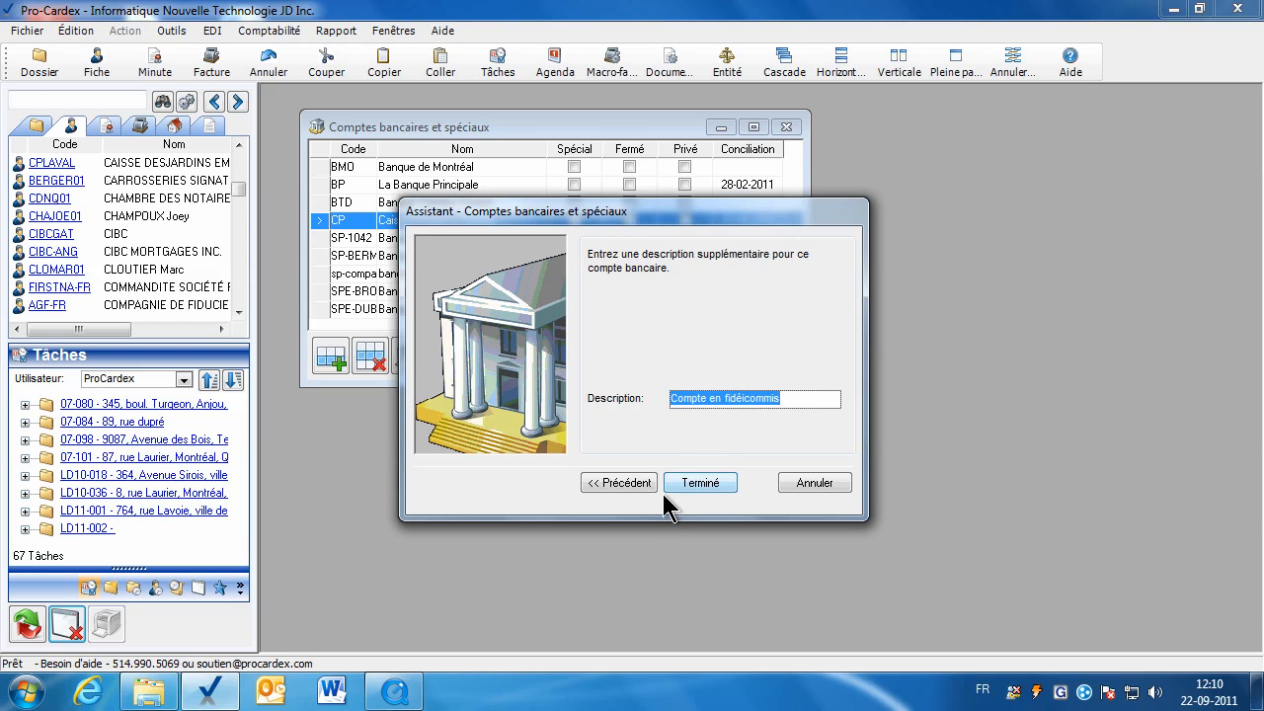
left_click(698, 488)
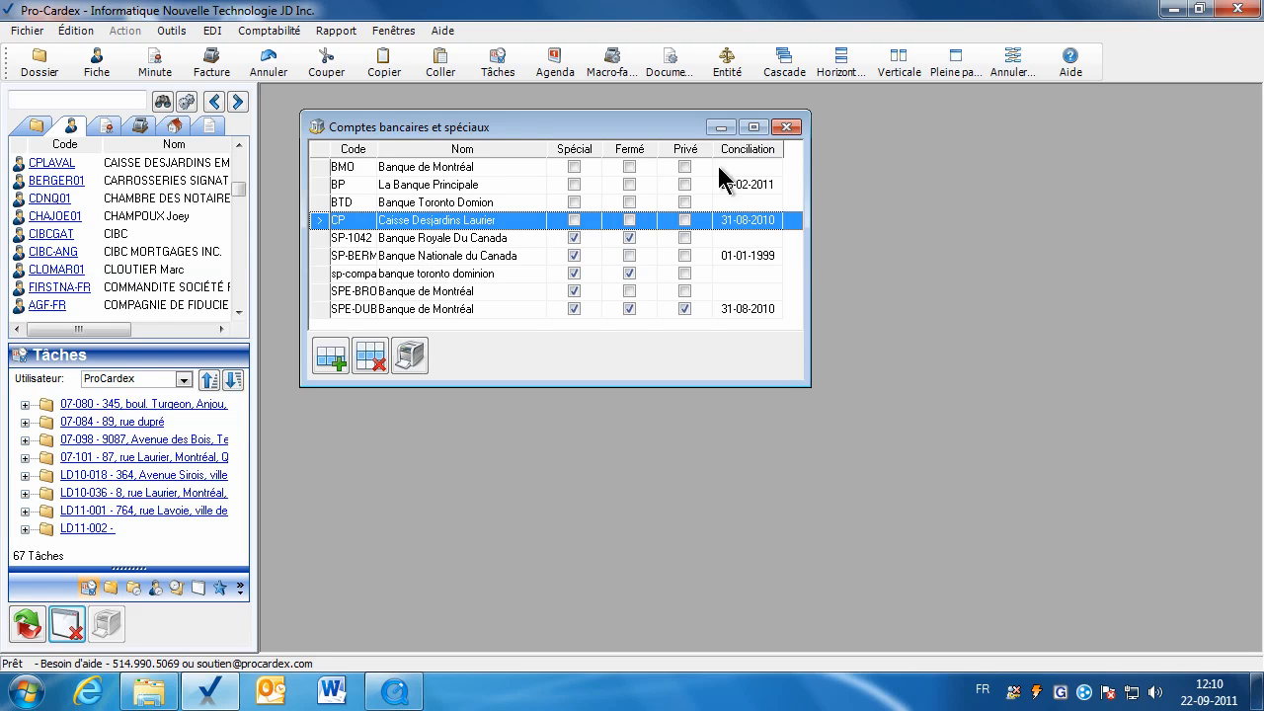
Set Caisse Desjardins Laurier (CP) as default trust bank, next receipt 1020, in system parameters.
left_click(786, 128)
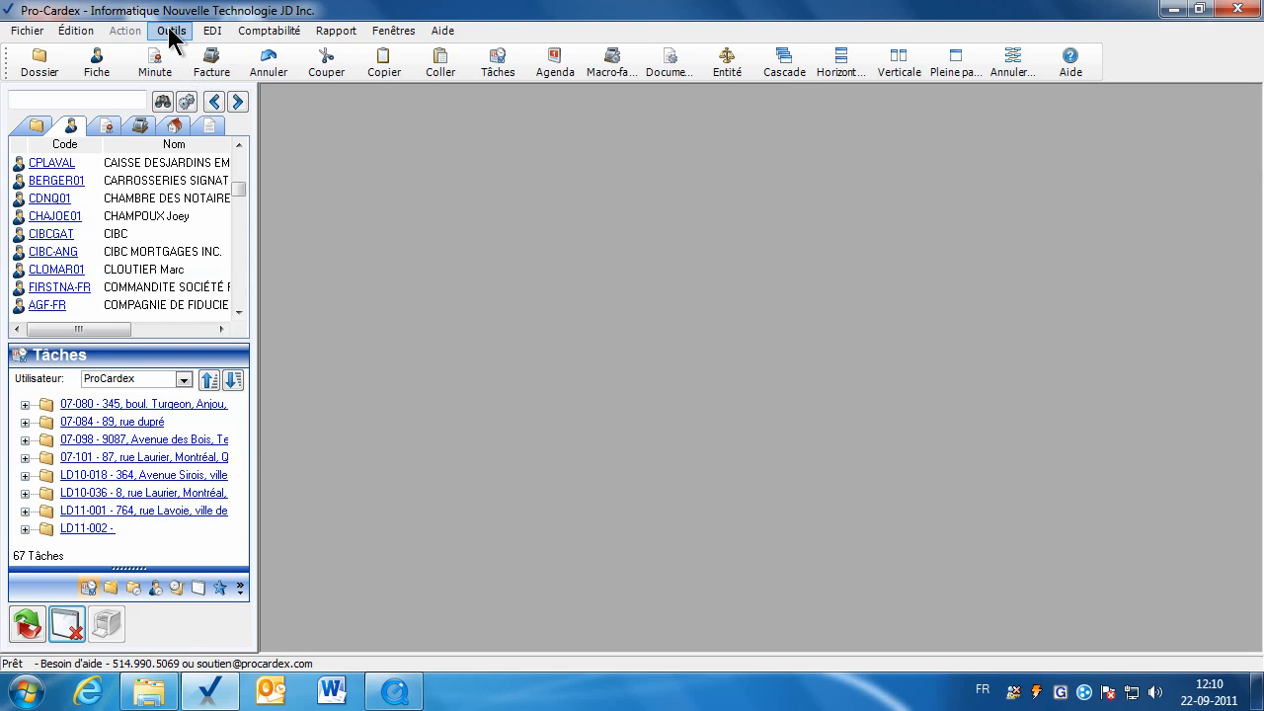
left_click(170, 32)
mouse_move(312, 421)
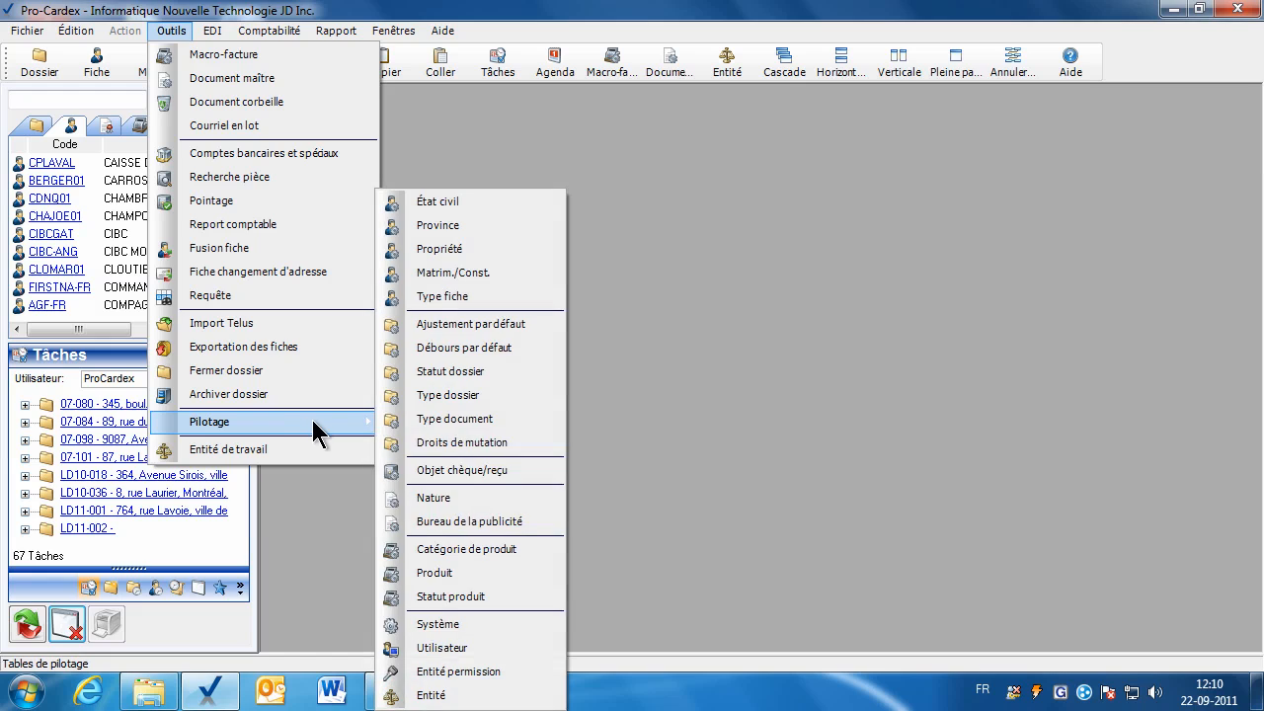
left_click(511, 624)
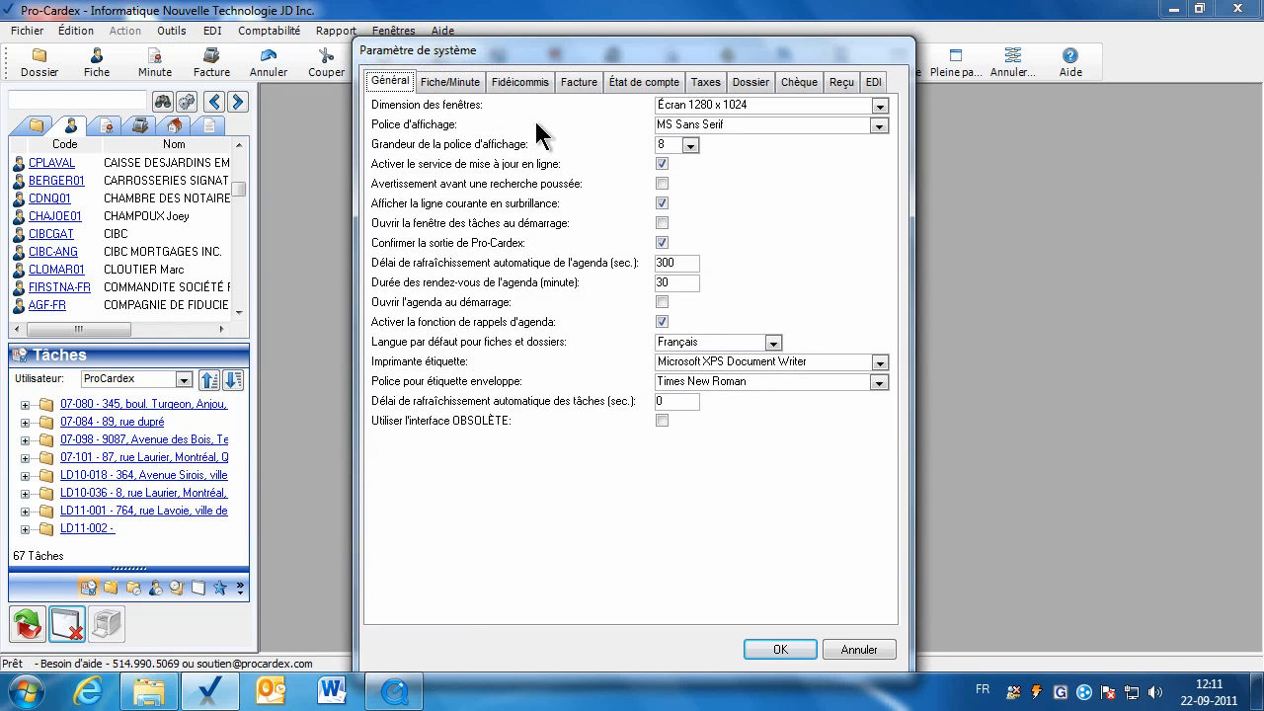
left_click(524, 84)
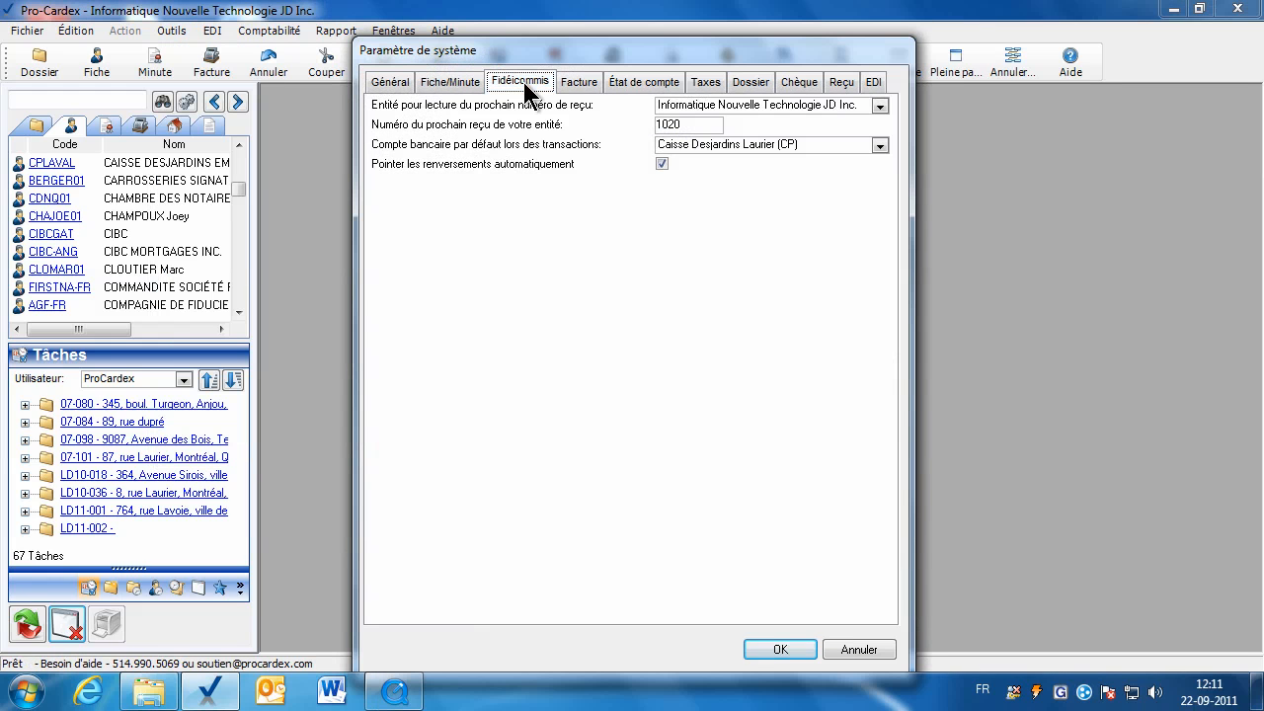
left_click(879, 145)
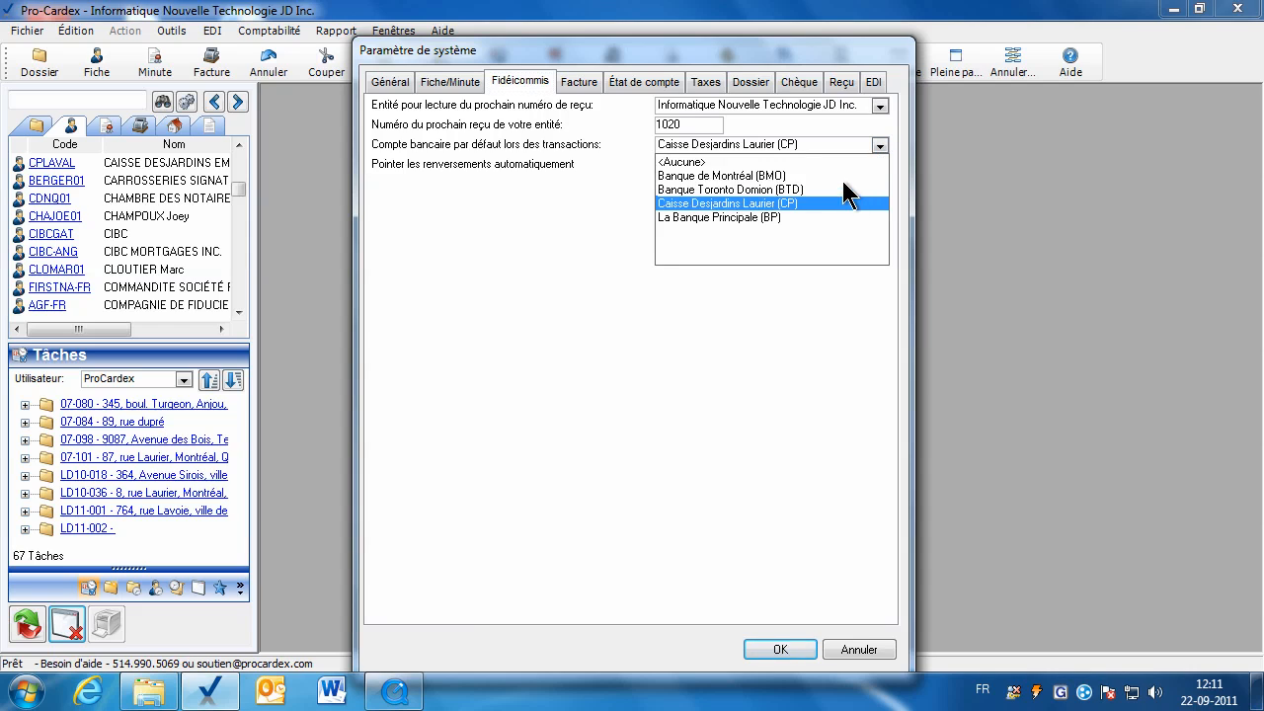
left_click(726, 204)
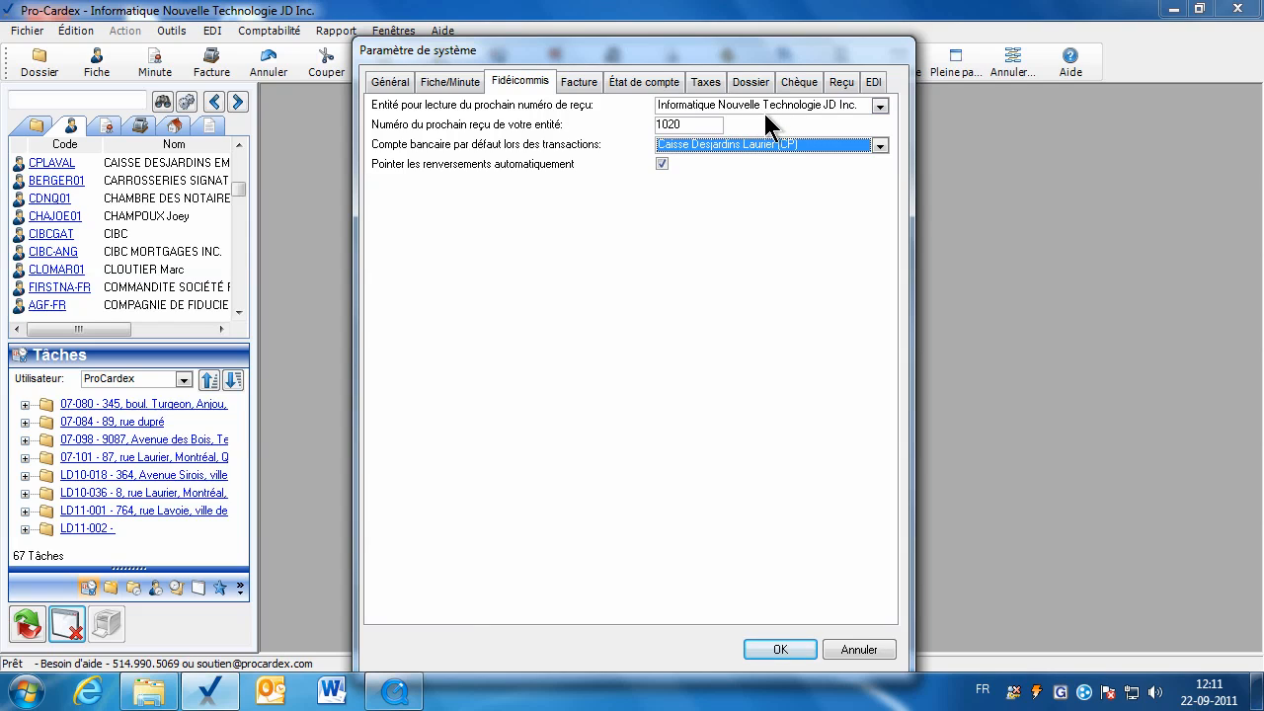
double_click(686, 129)
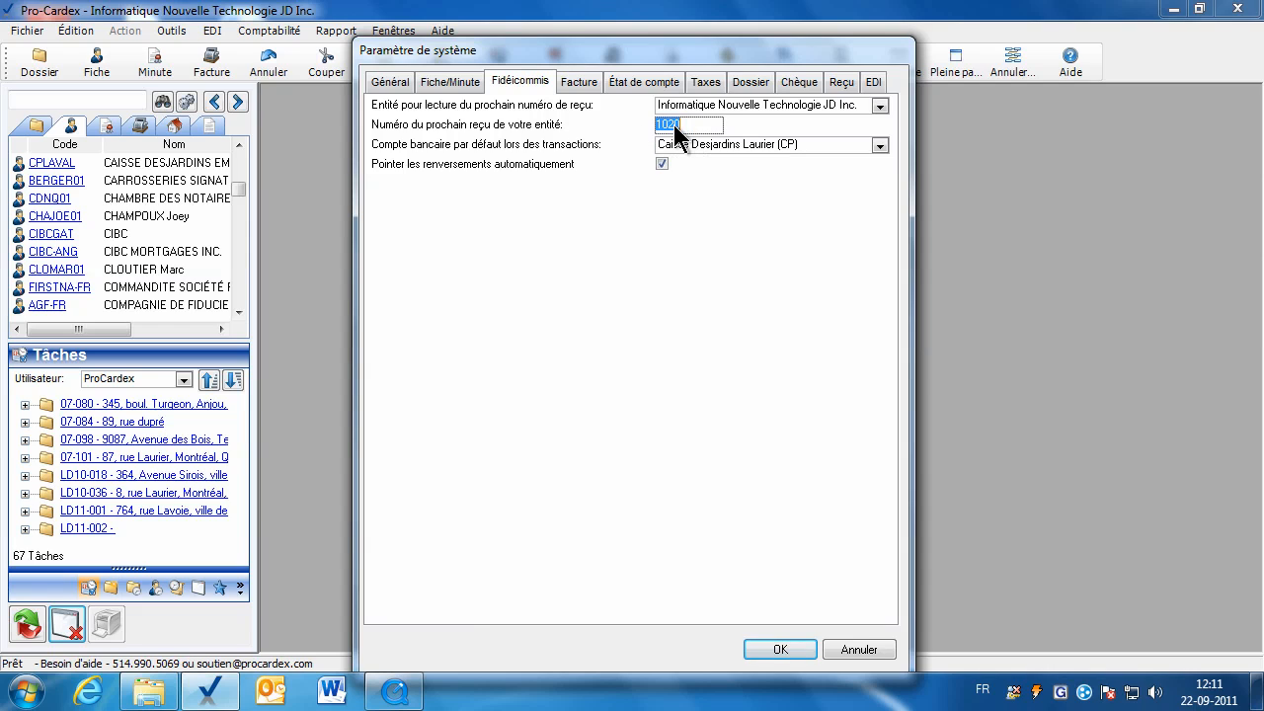
left_click(805, 652)
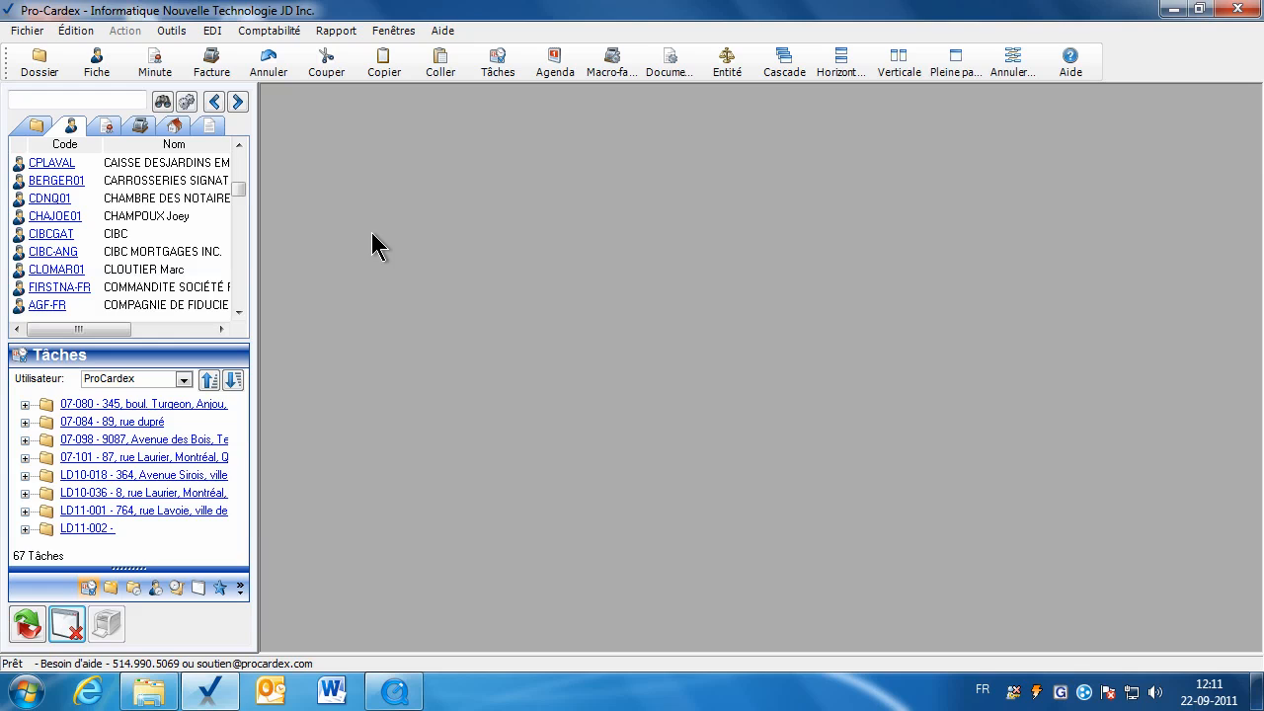
Bring up the cheque/receipt object list and enlarge it to show more entries.
left_click(176, 30)
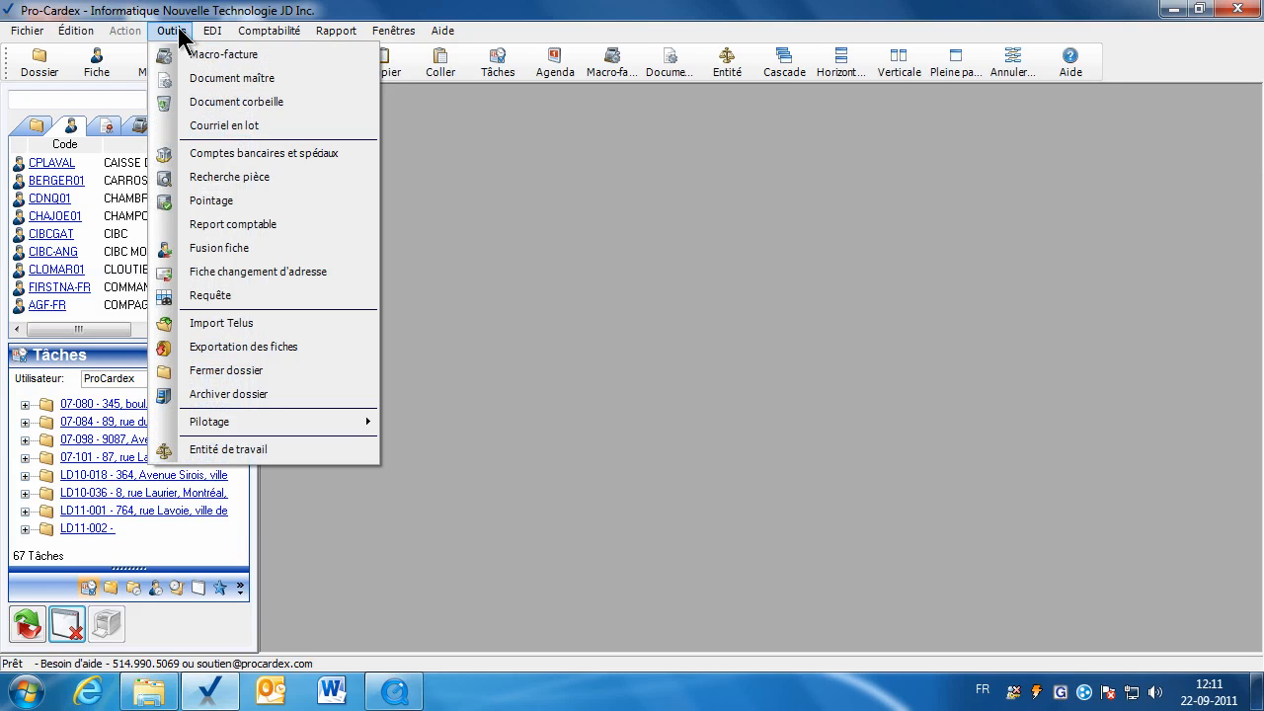
mouse_move(316, 423)
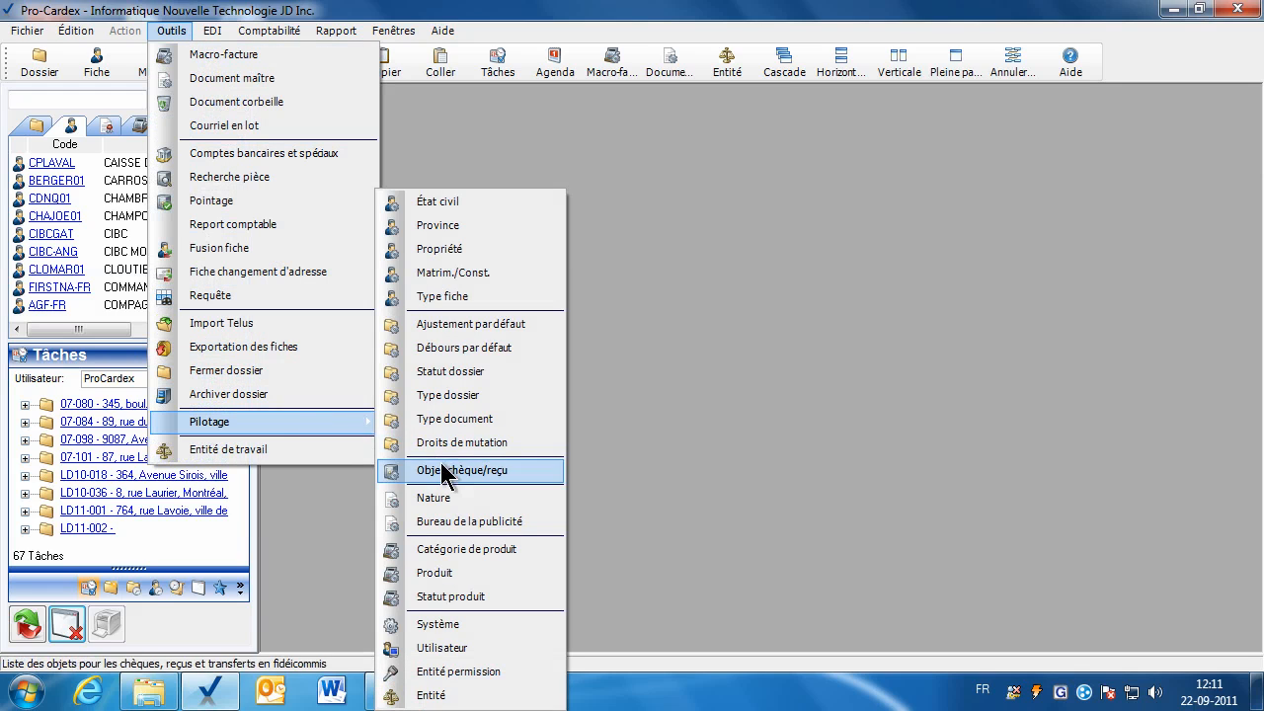
left_click(517, 470)
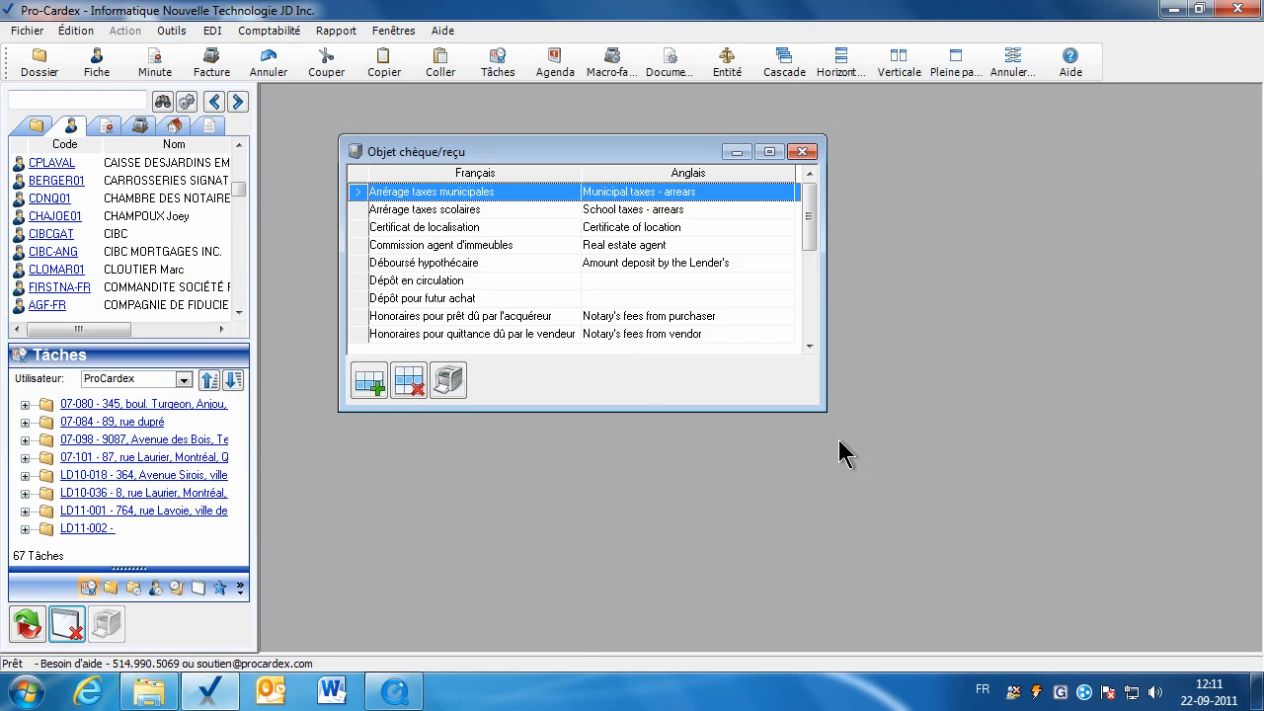
left_click_drag(825, 413, 948, 541)
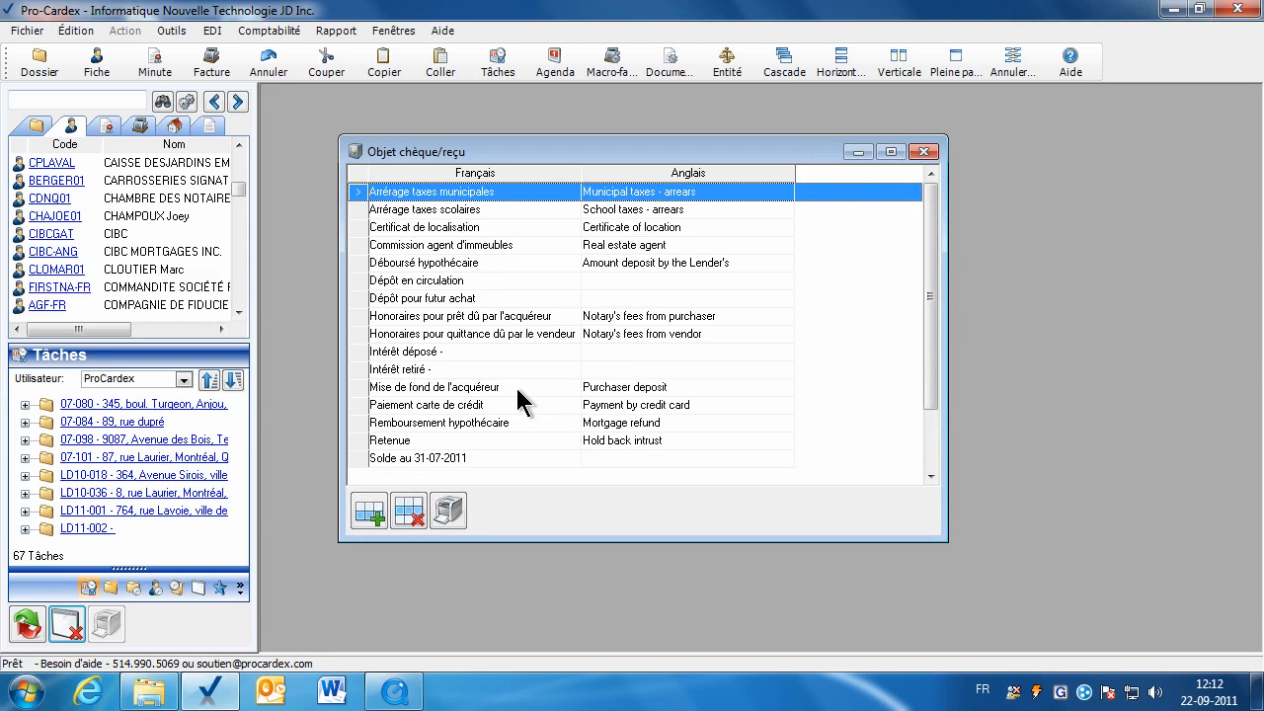
left_click(475, 280)
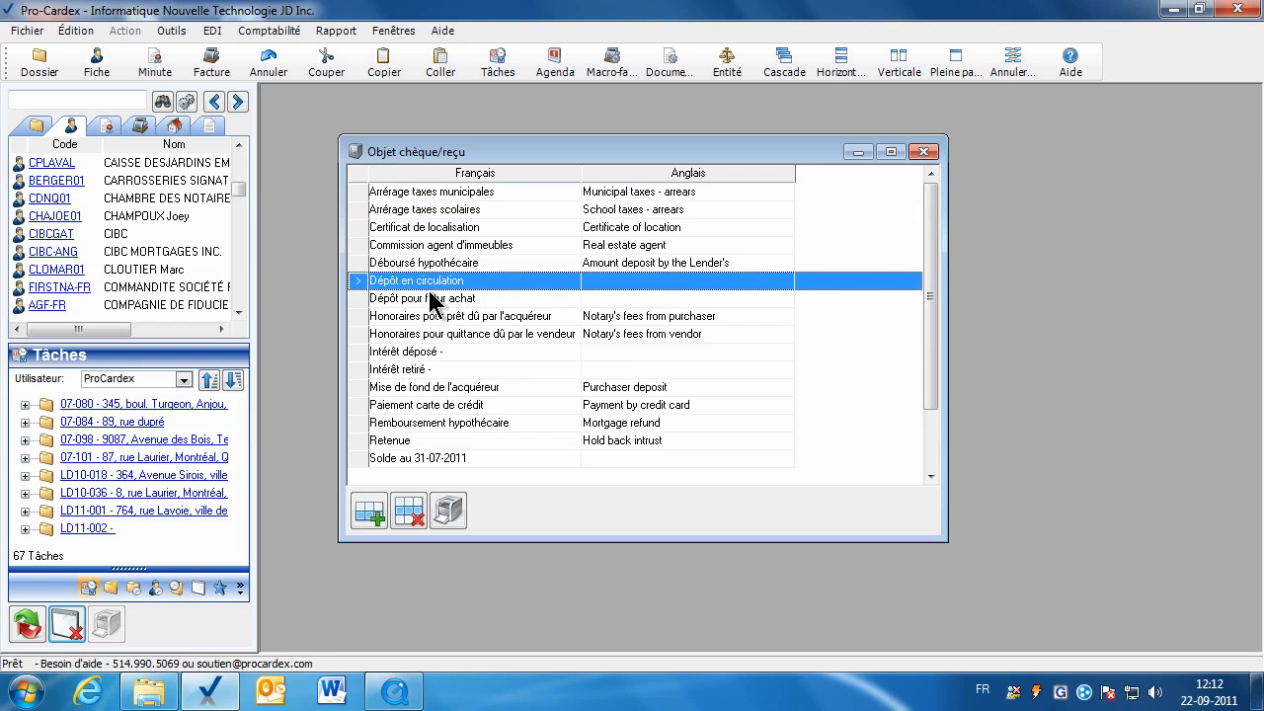
left_click(370, 510)
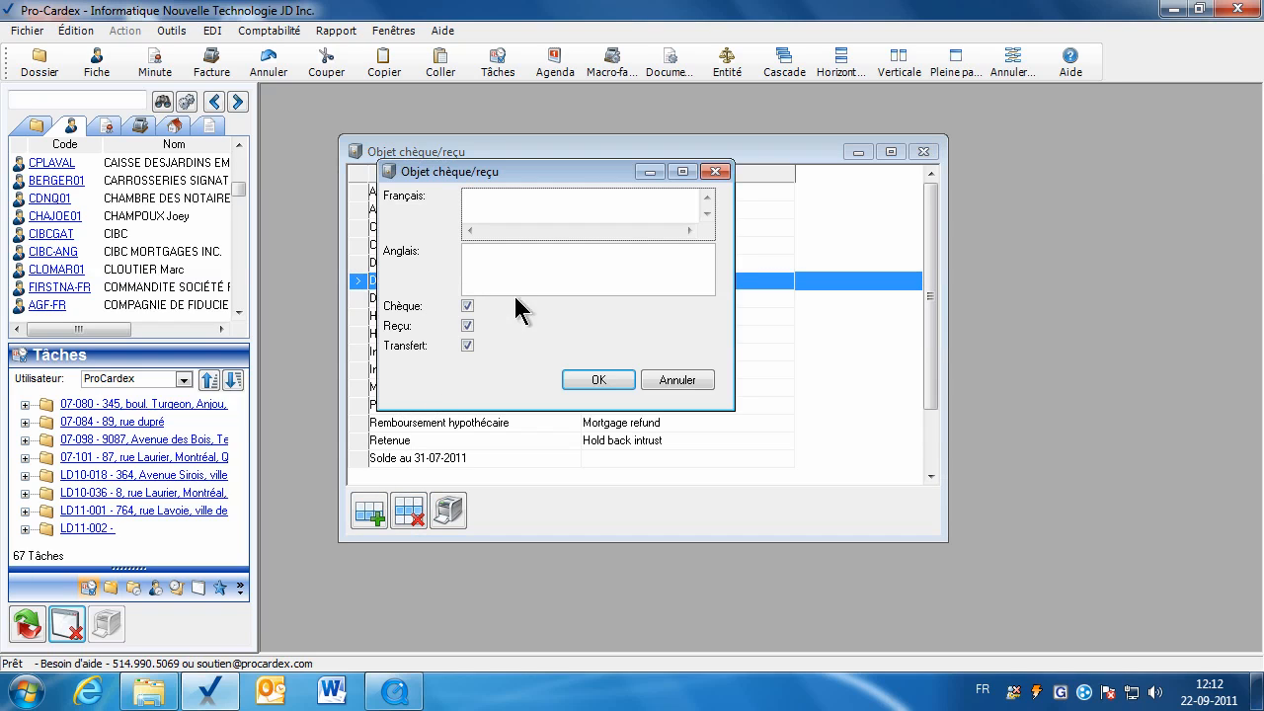
left_click(678, 380)
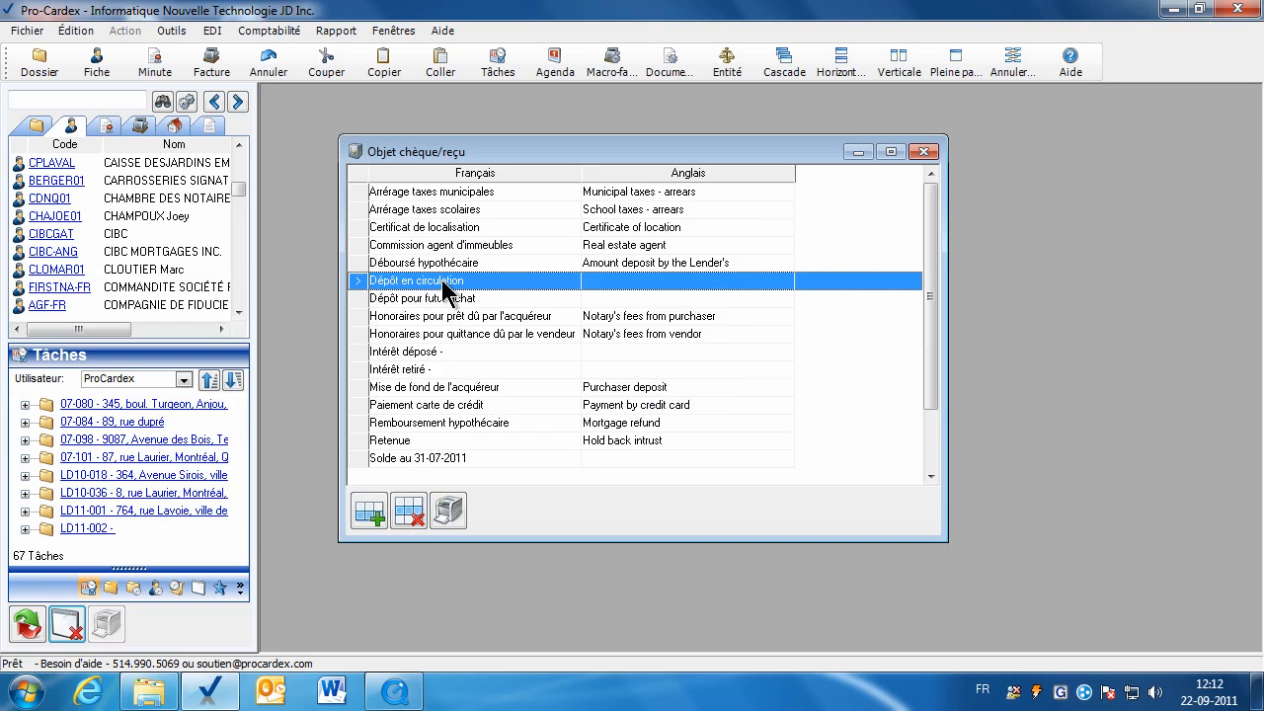
Review Dépôt en circulation, then save Solde au 31-07-2011 as a receipt object.
double_click(442, 281)
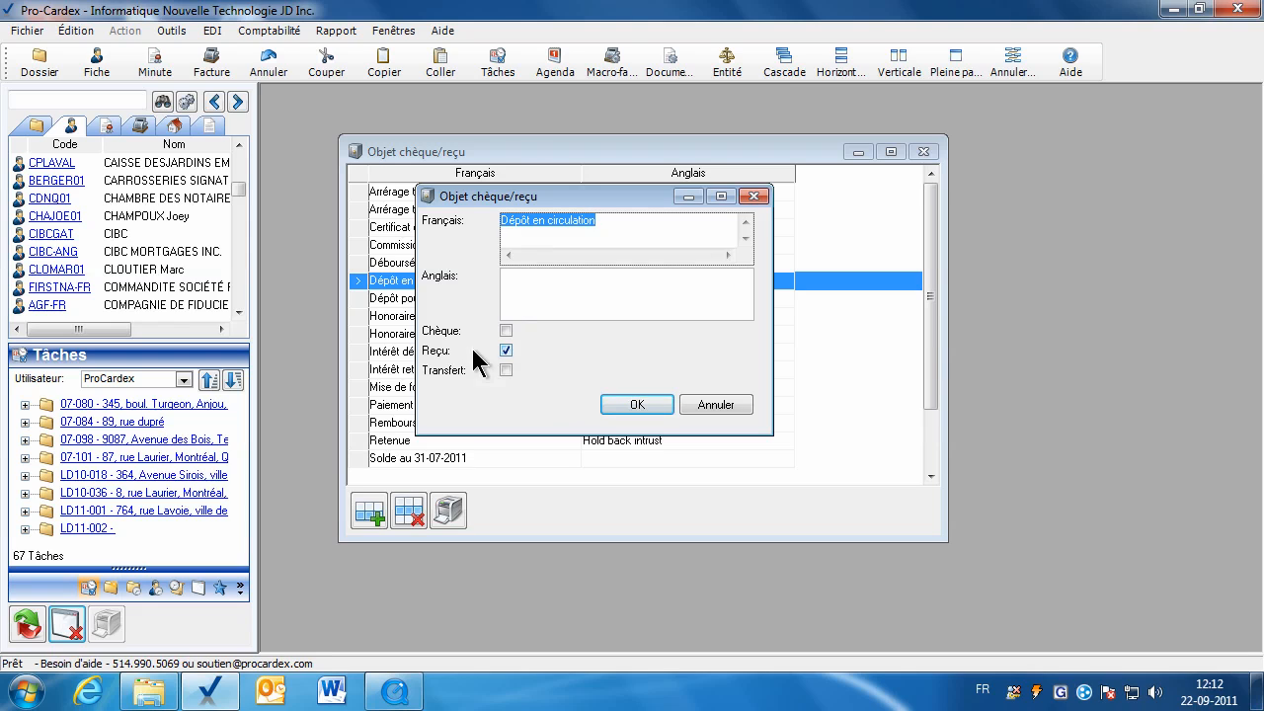
left_click(626, 405)
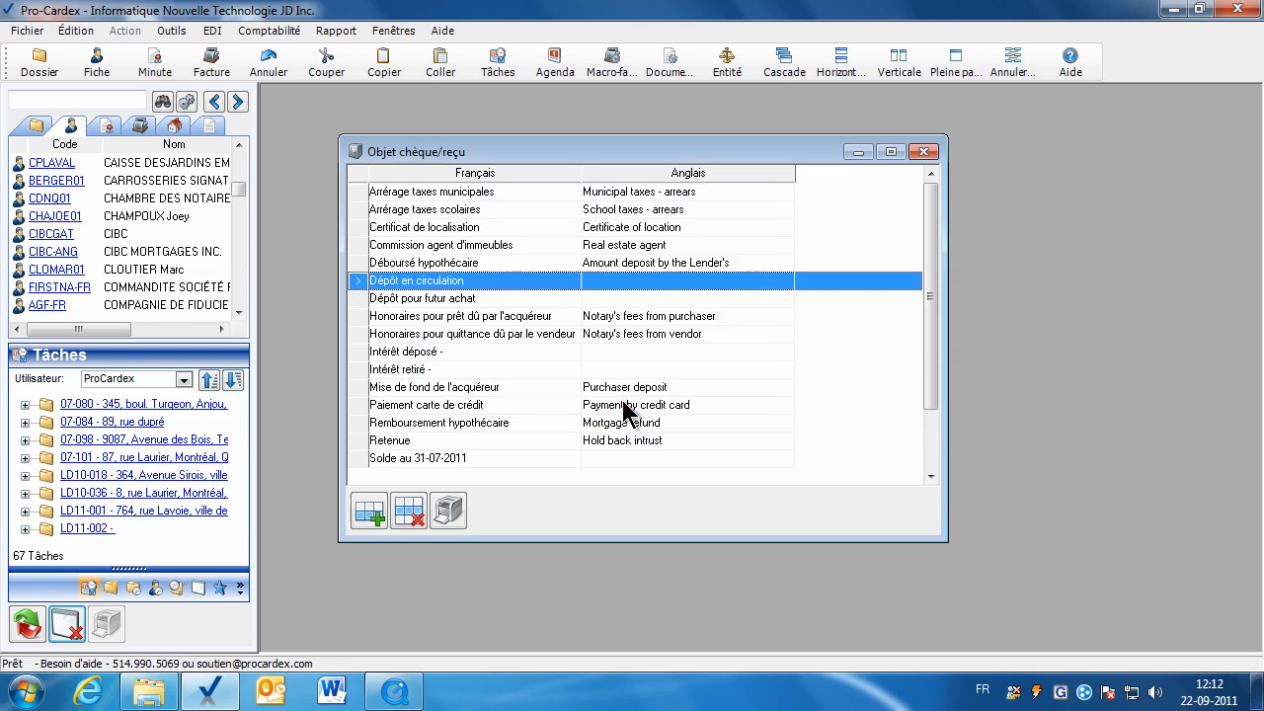
left_click(487, 459)
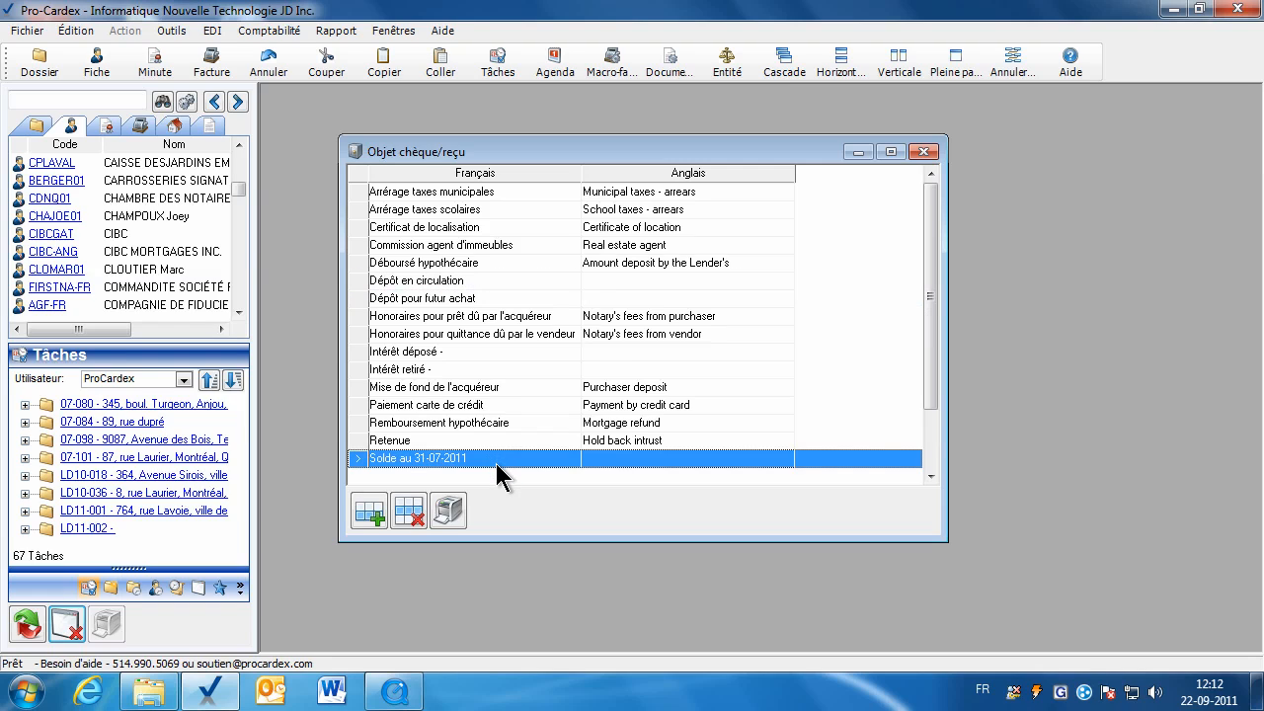
double_click(496, 464)
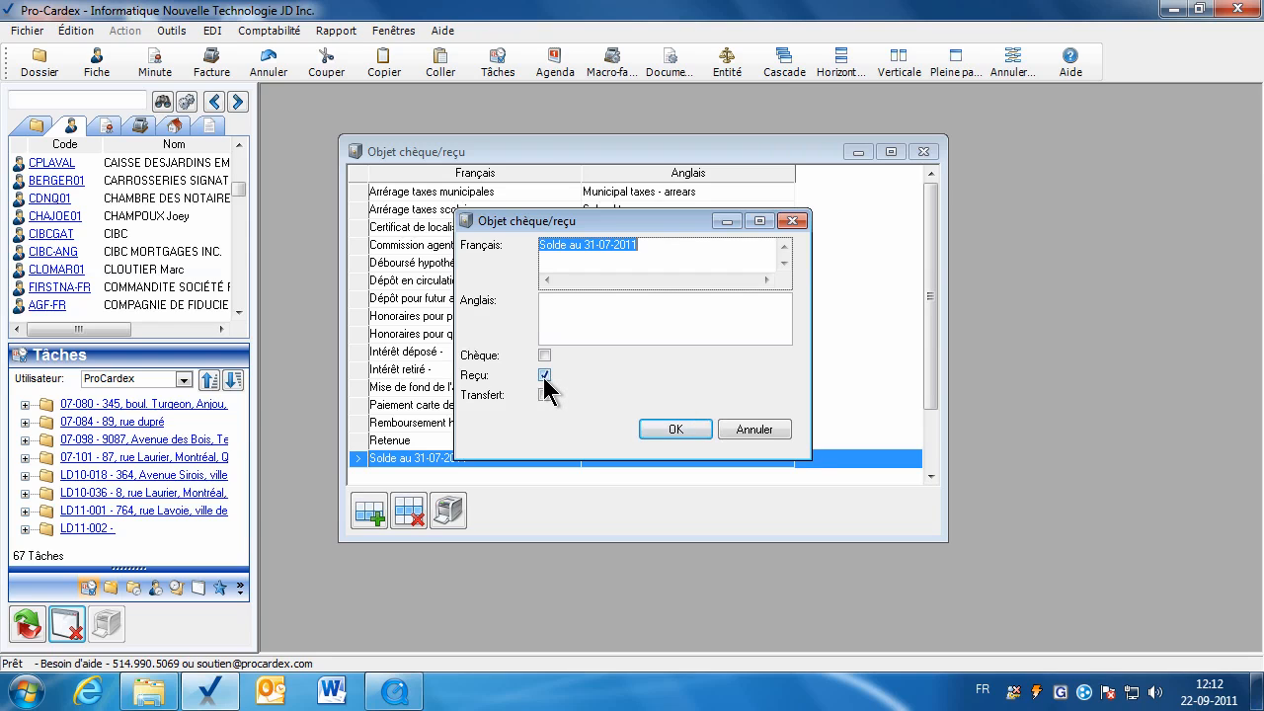
left_click(670, 431)
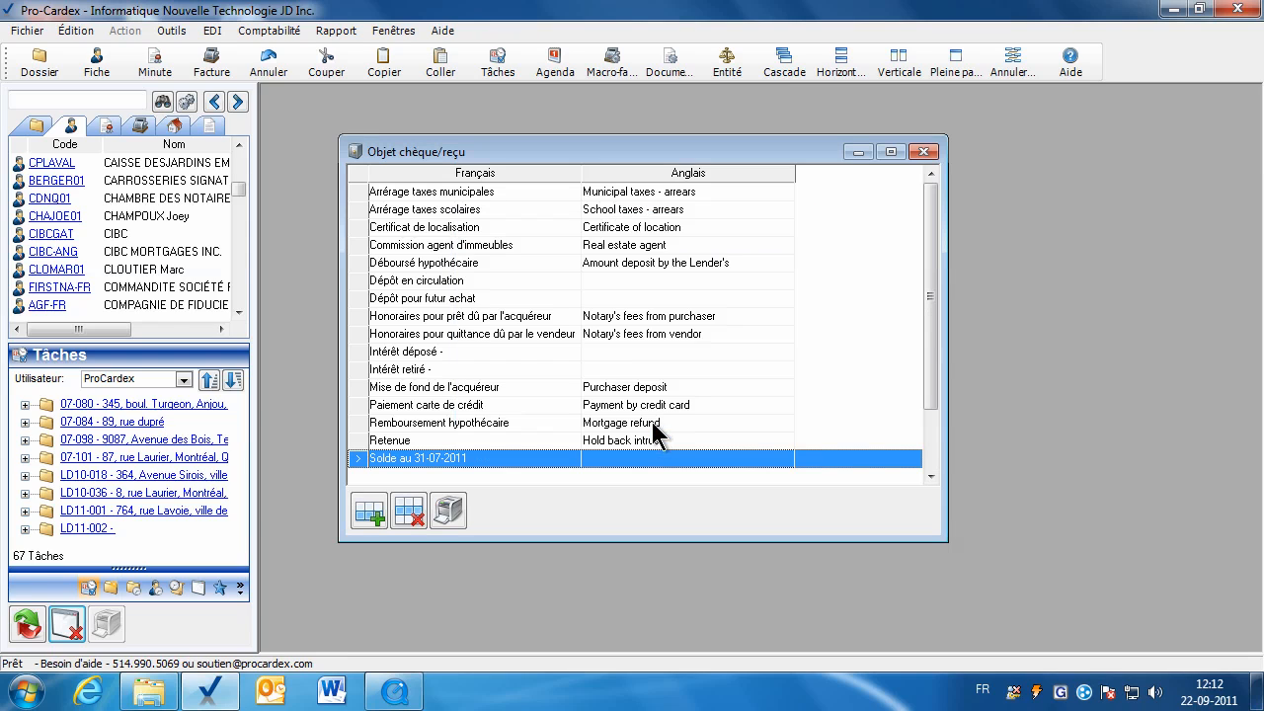
Review Commission agent d'immeubles and its English translation 'Real estate agent'.
left_click(478, 265)
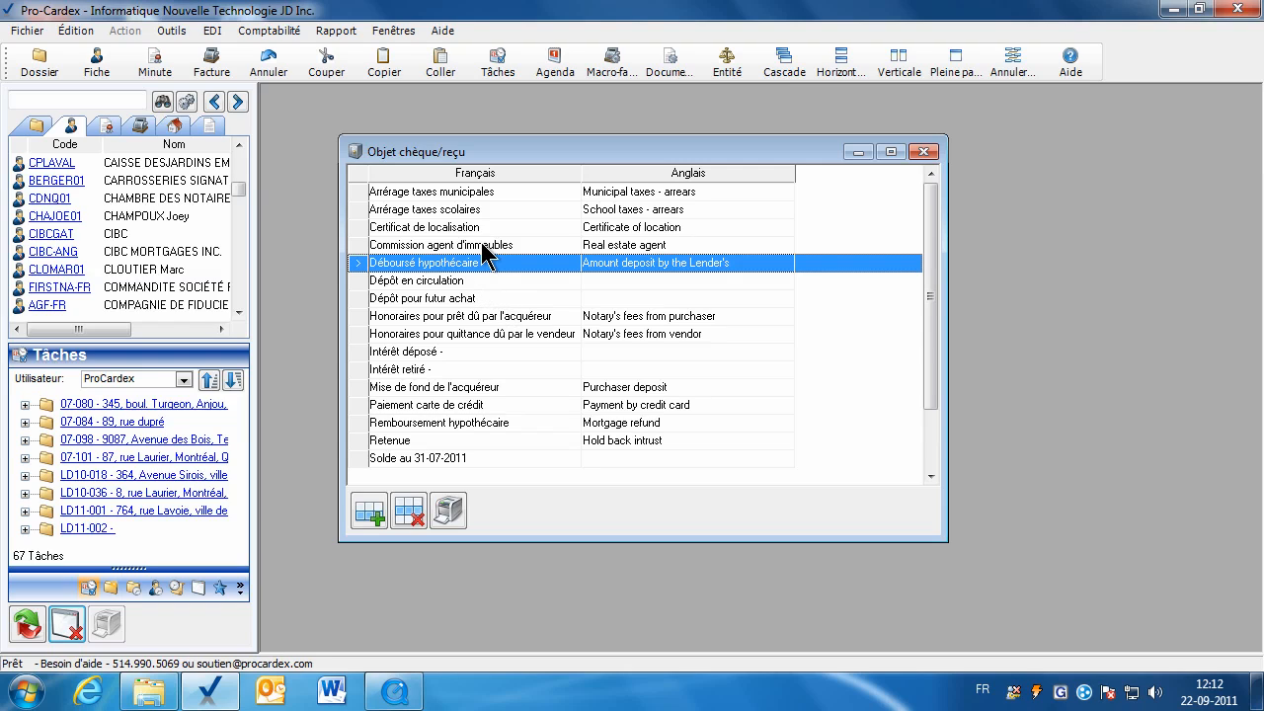
double_click(482, 245)
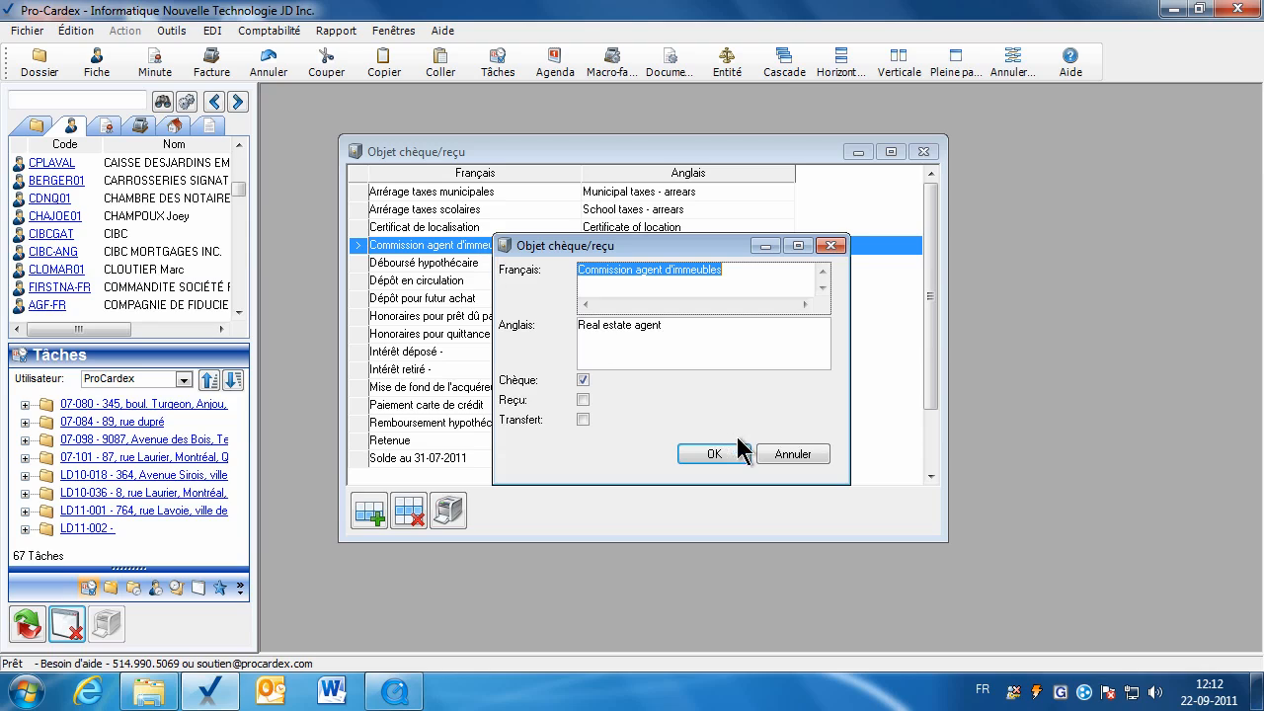
left_click(611, 329)
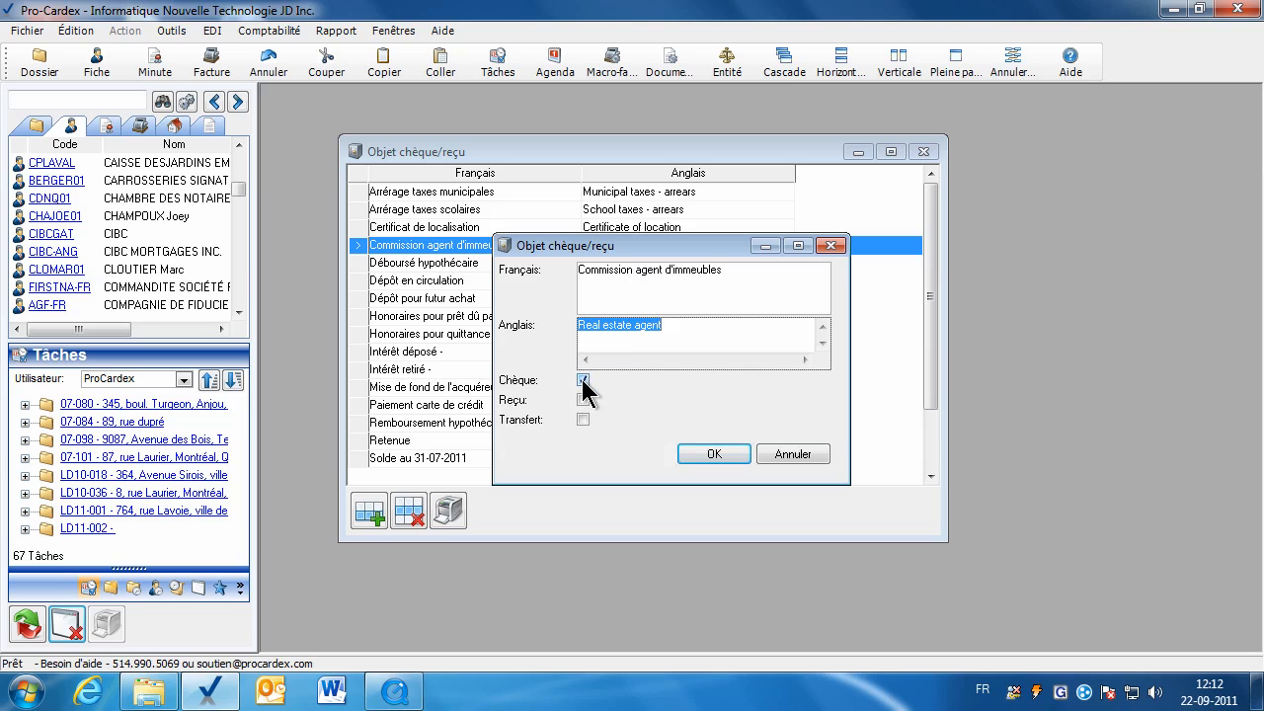
left_click(719, 459)
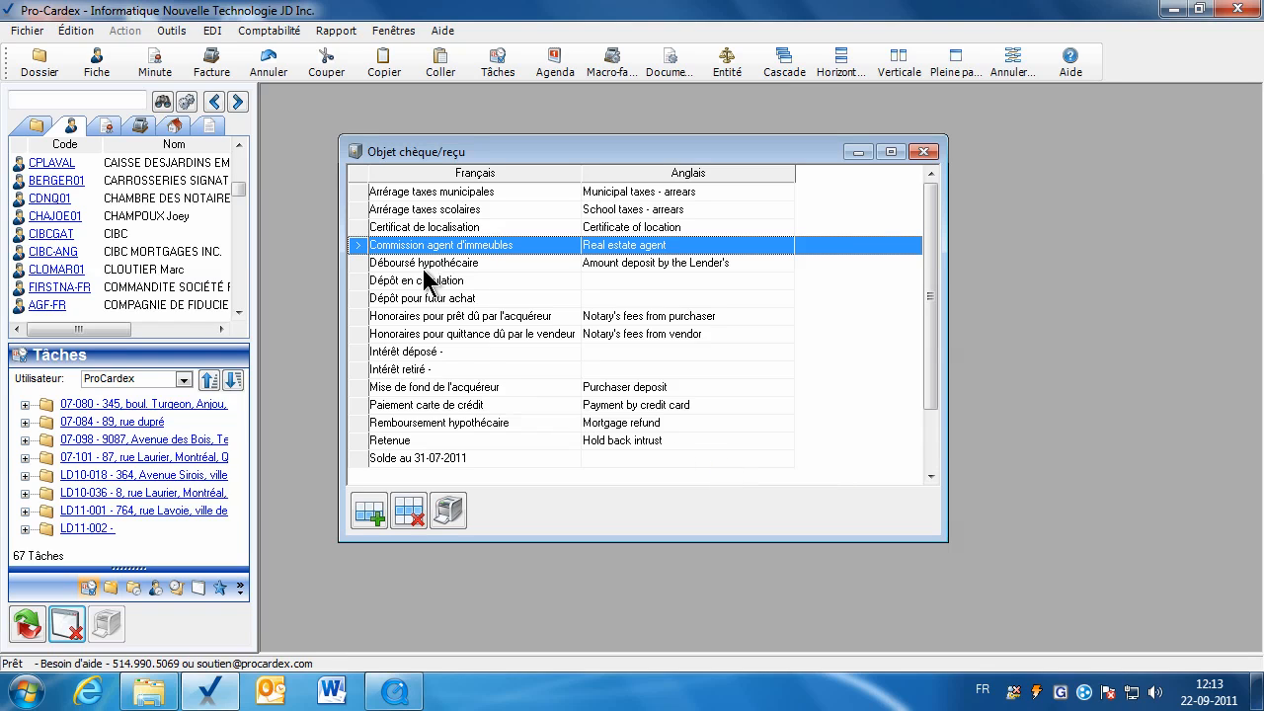
left_click(924, 151)
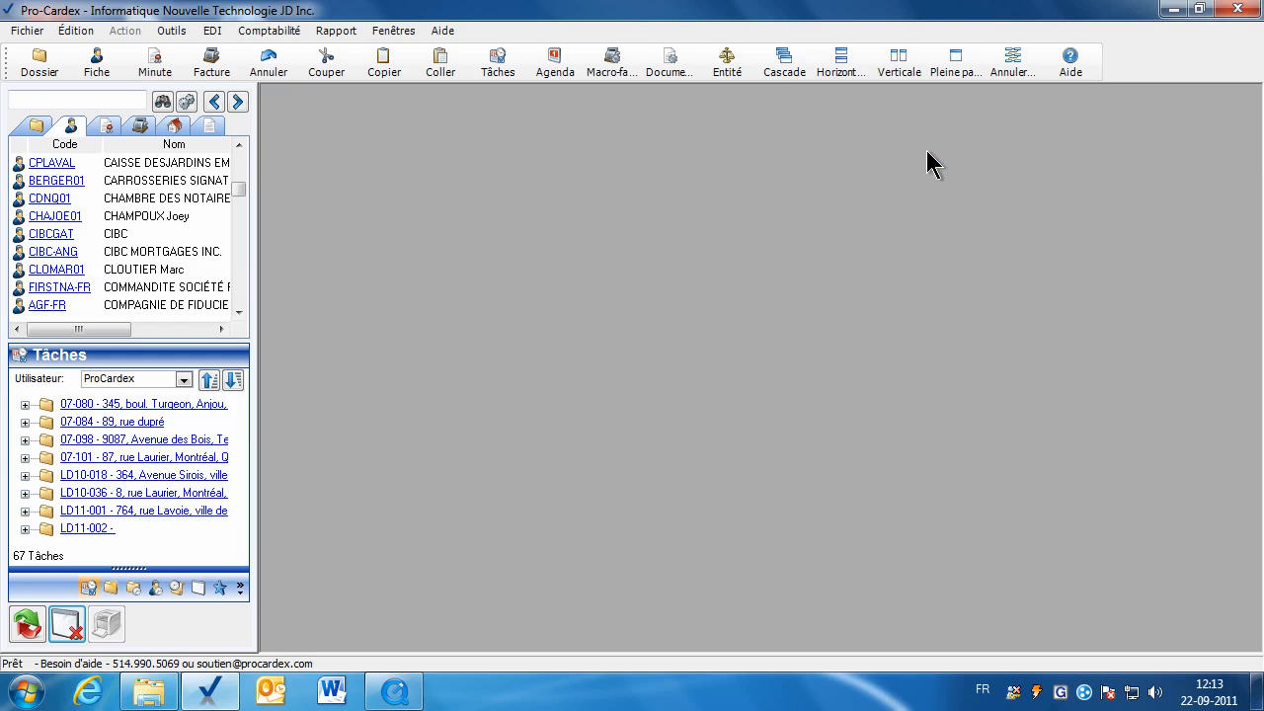
left_click(170, 31)
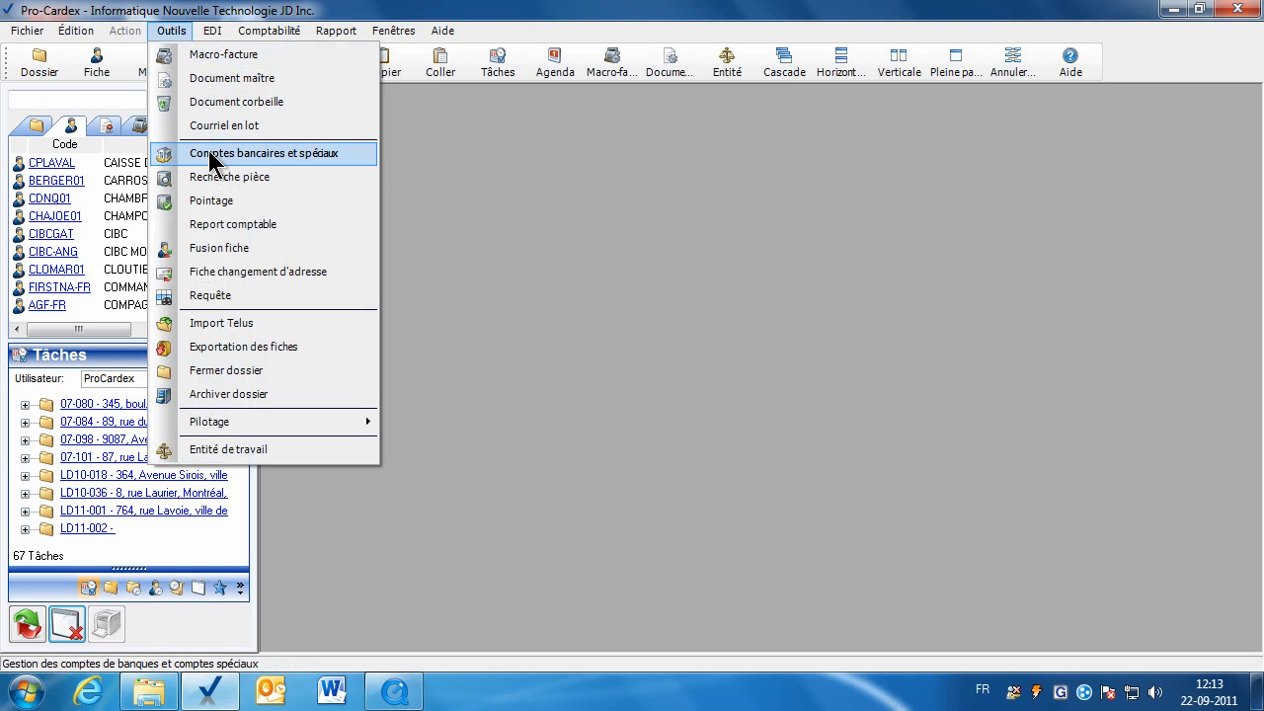
left_click(580, 209)
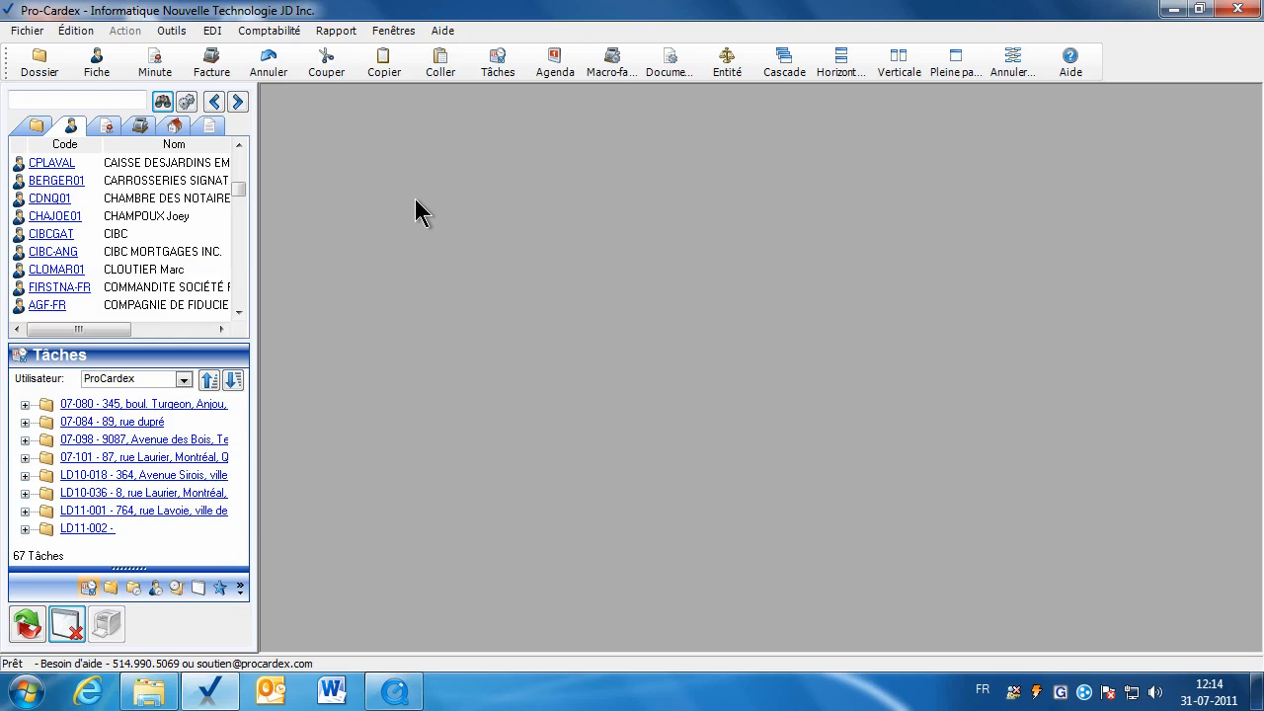
Save a new Monsieur client card with the client's last and first names and show its trust ledger.
left_click(96, 65)
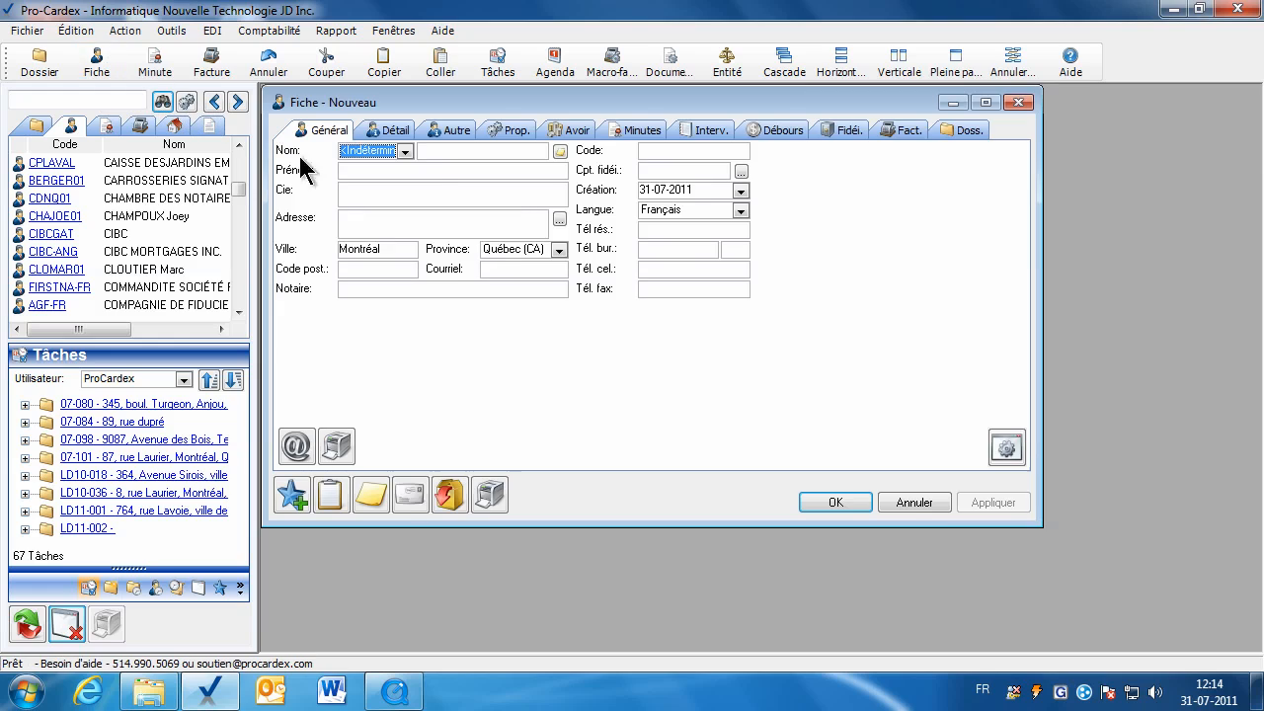
left_click(405, 152)
left_click(373, 215)
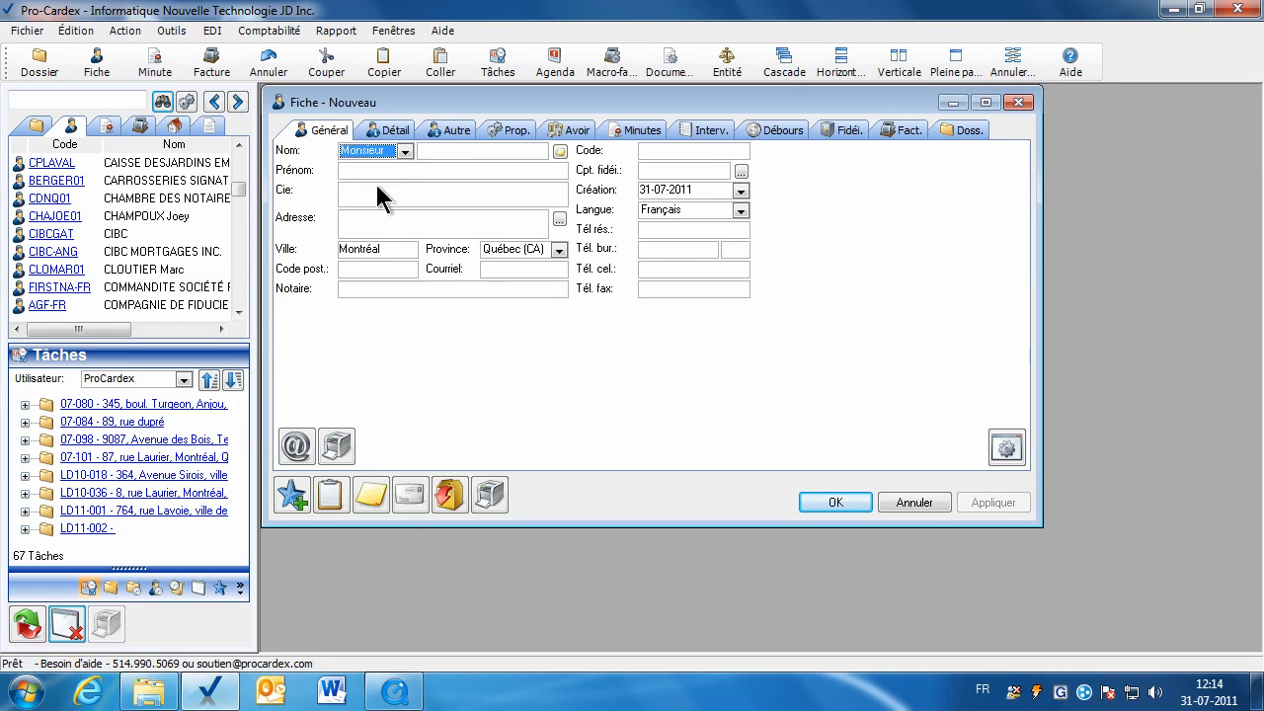
left_click(429, 145)
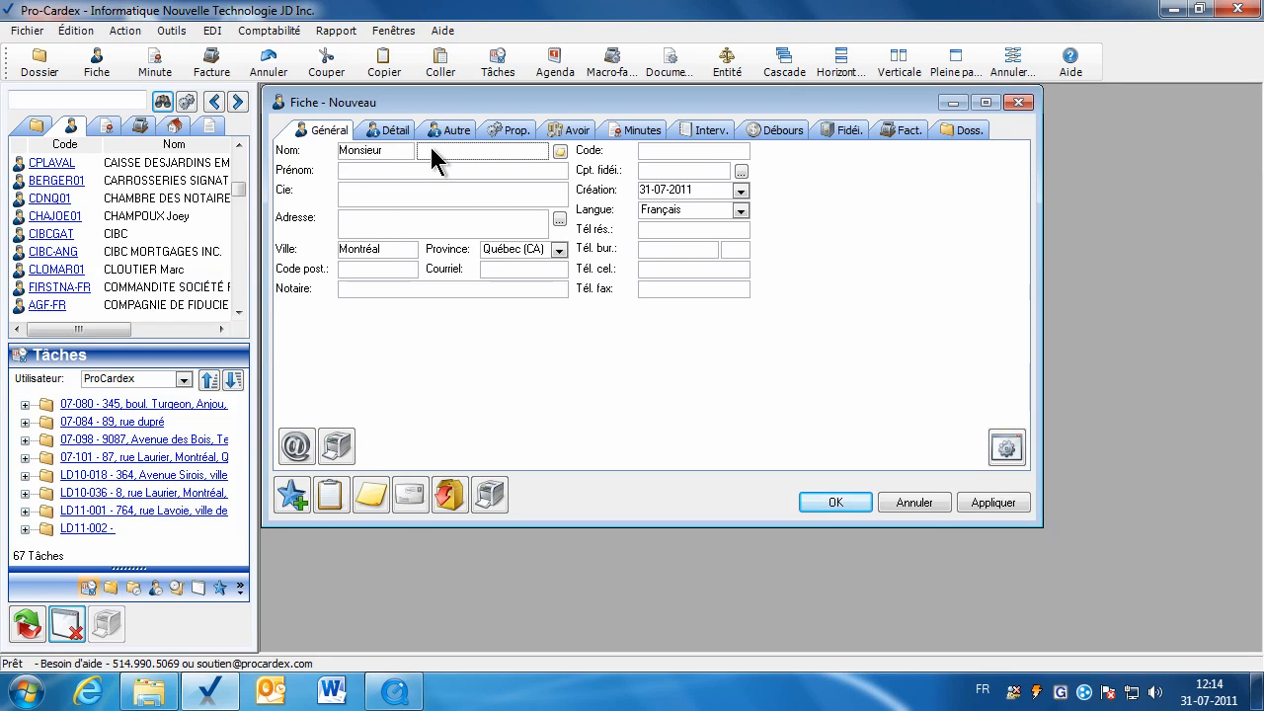
left_click(412, 169)
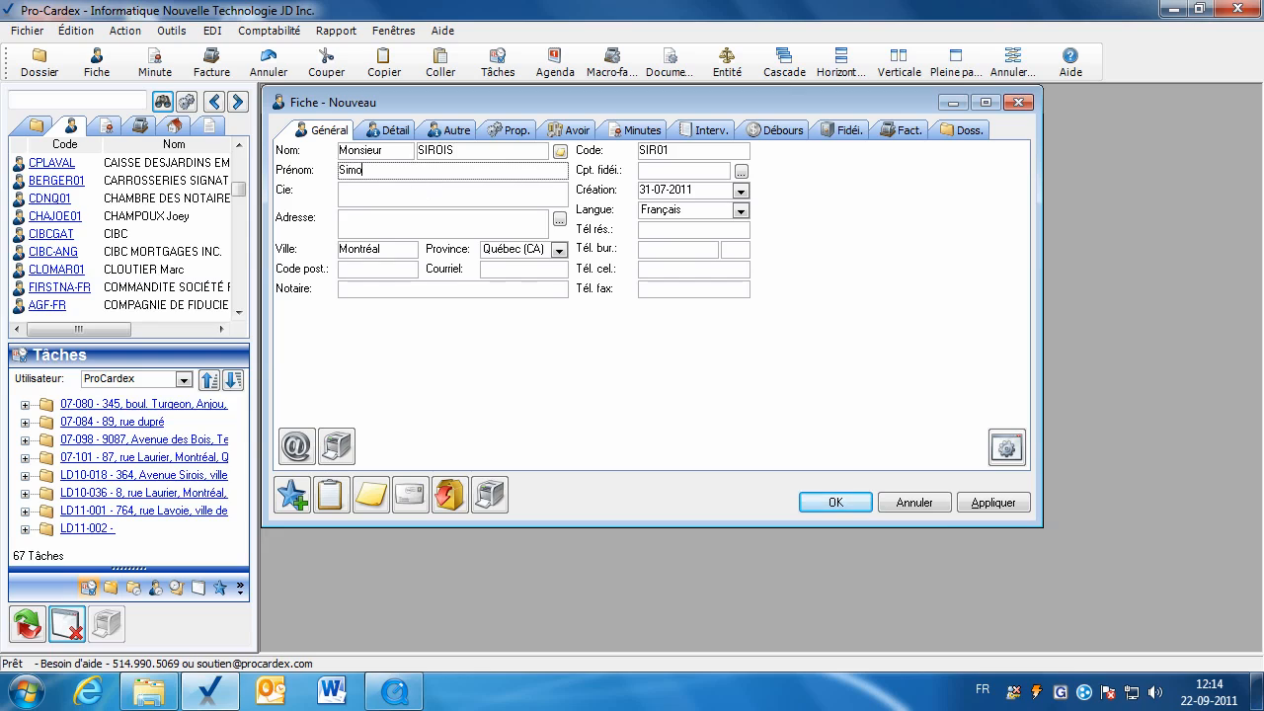
left_click(385, 227)
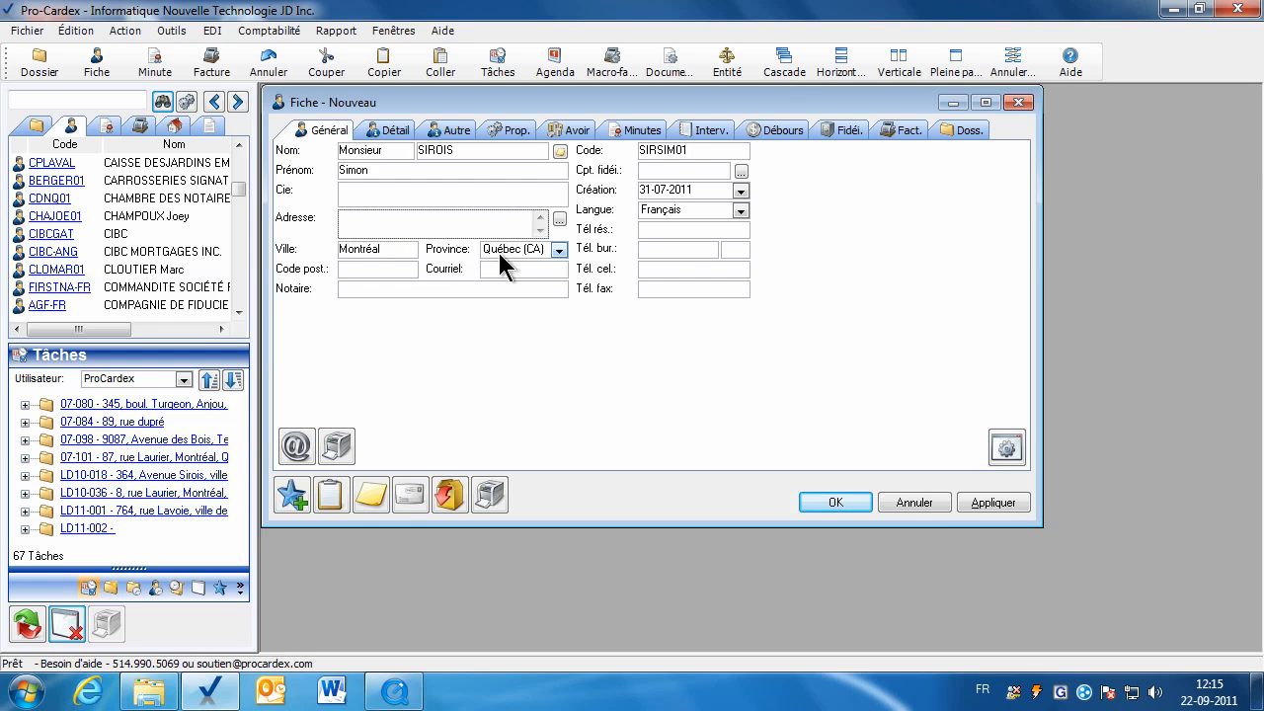
left_click(970, 506)
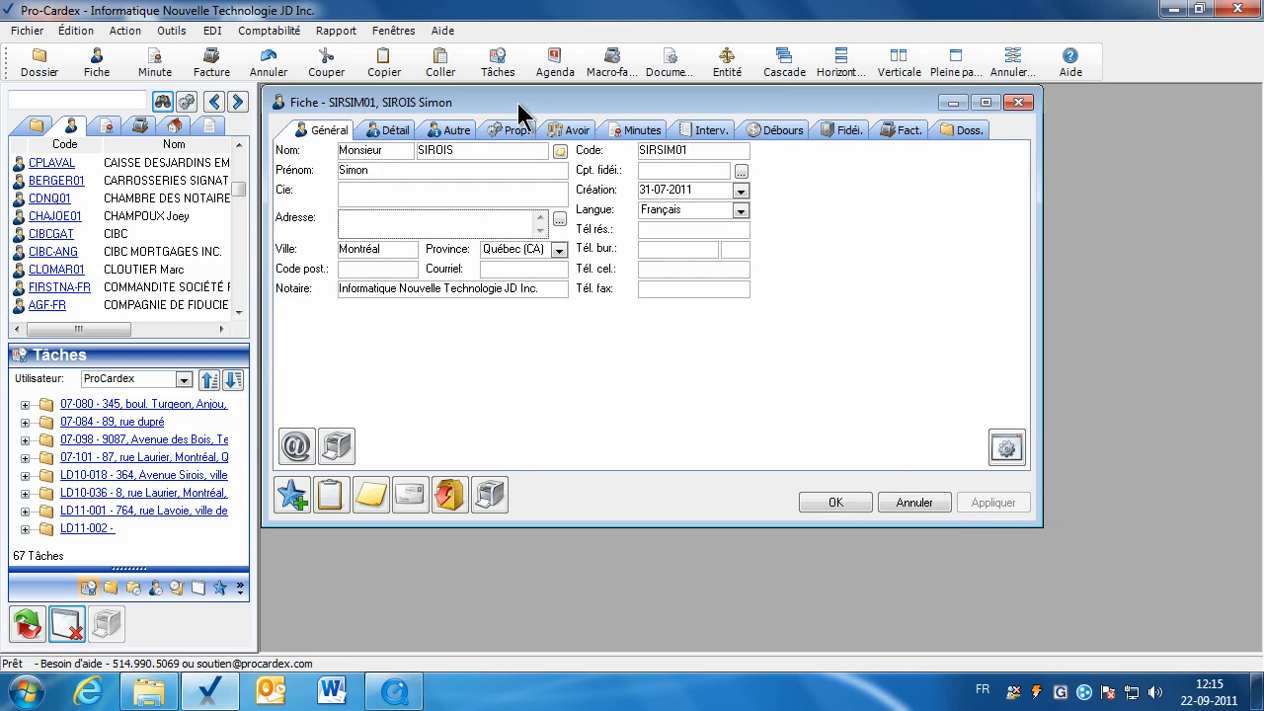
left_click_drag(530, 107, 559, 118)
left_click(874, 142)
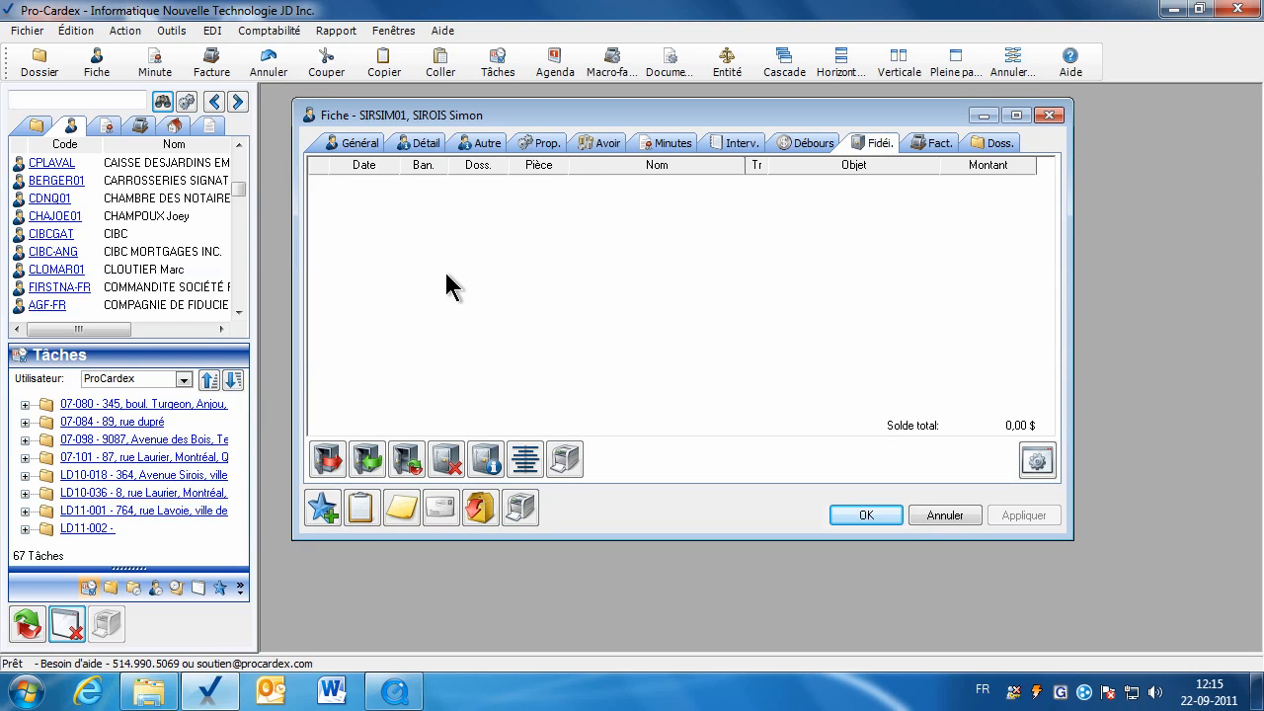
Start a new receipt numbered solde0711 and copy that number.
left_click(369, 460)
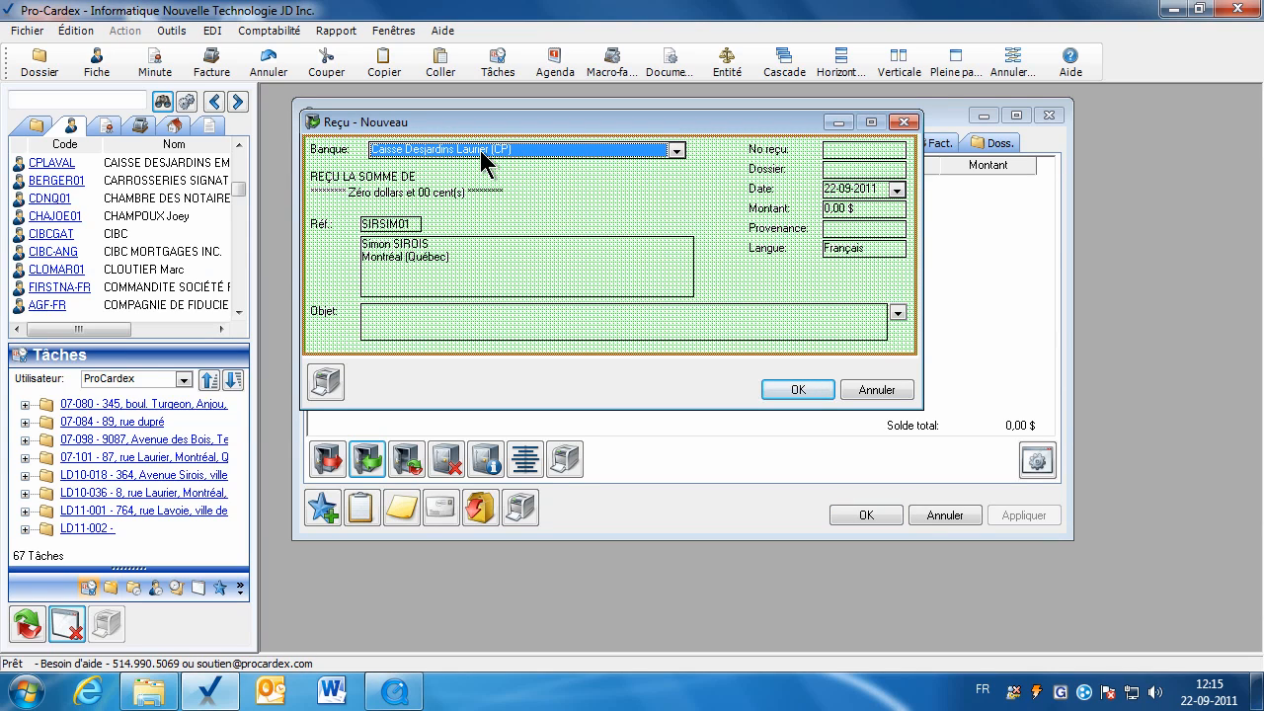
left_click(833, 150)
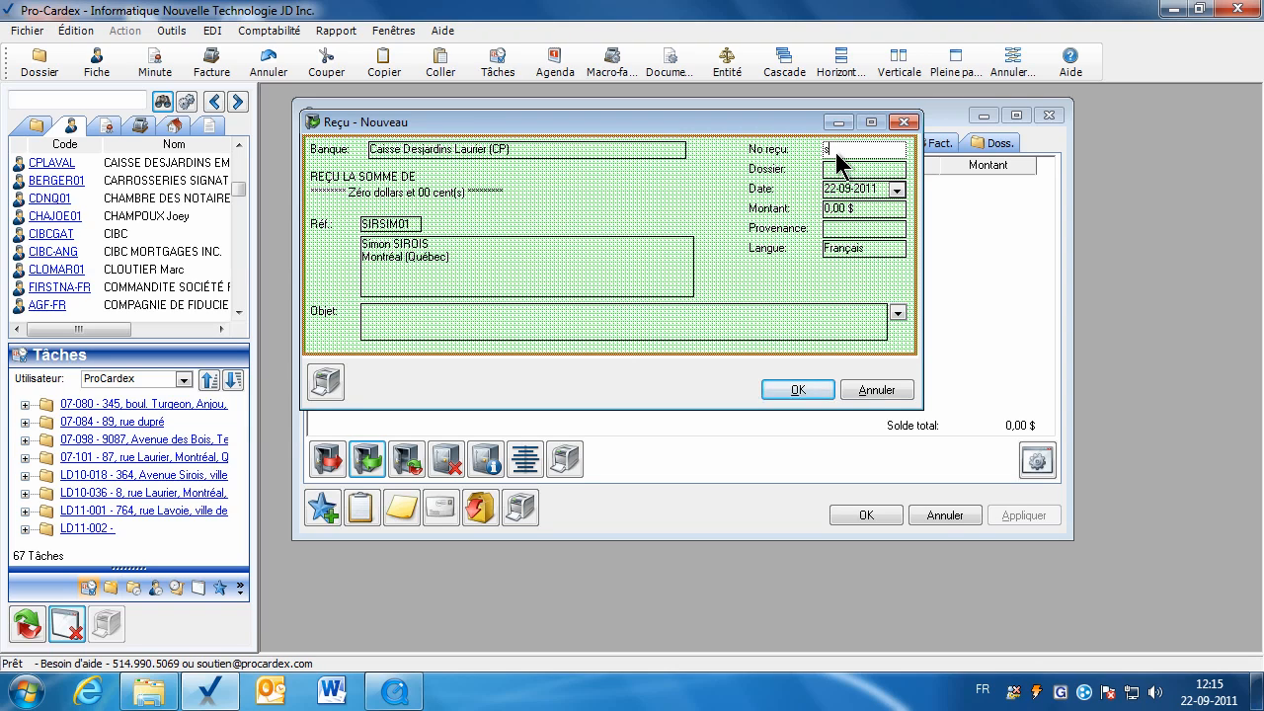
type("solde0711")
key("shift+Left")
key("shift+Left")
key("shift+Left")
key("shift+Left")
key("shift+Left")
key("shift+Left")
key("shift+Left")
key("shift+Left")
key("shift+Left")
right_click(868, 158)
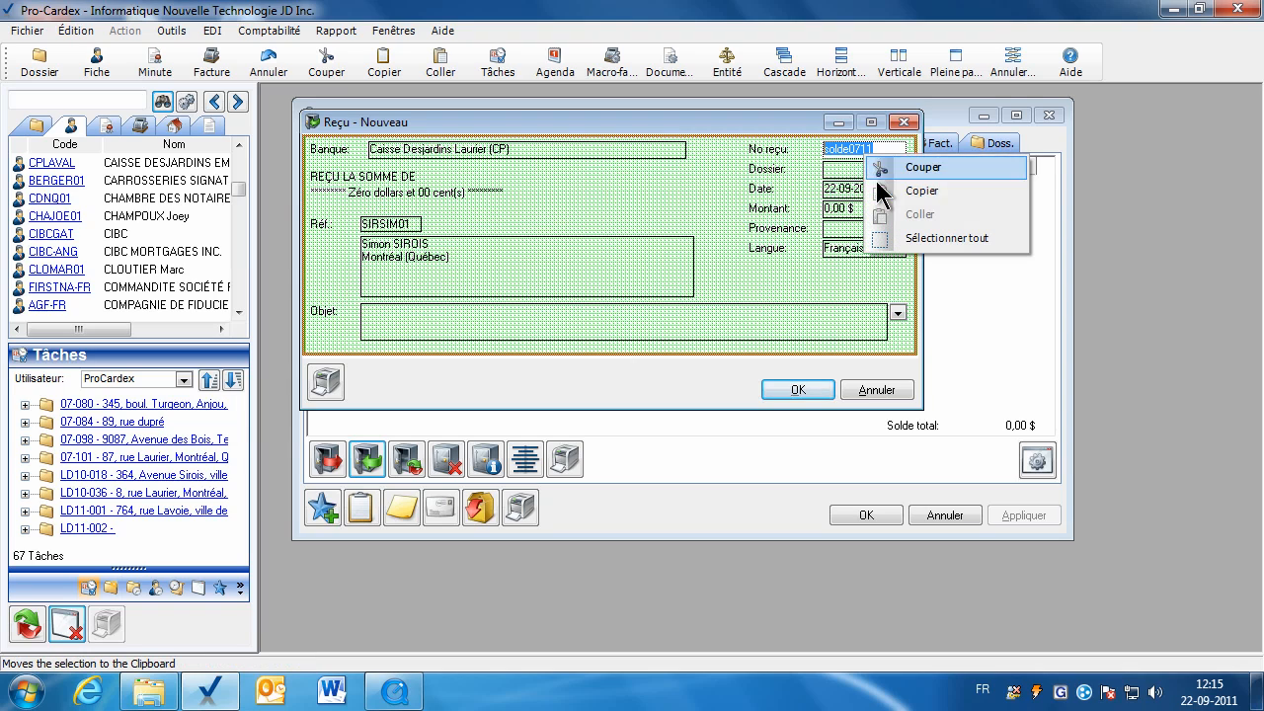
left_click(889, 191)
left_click(844, 176)
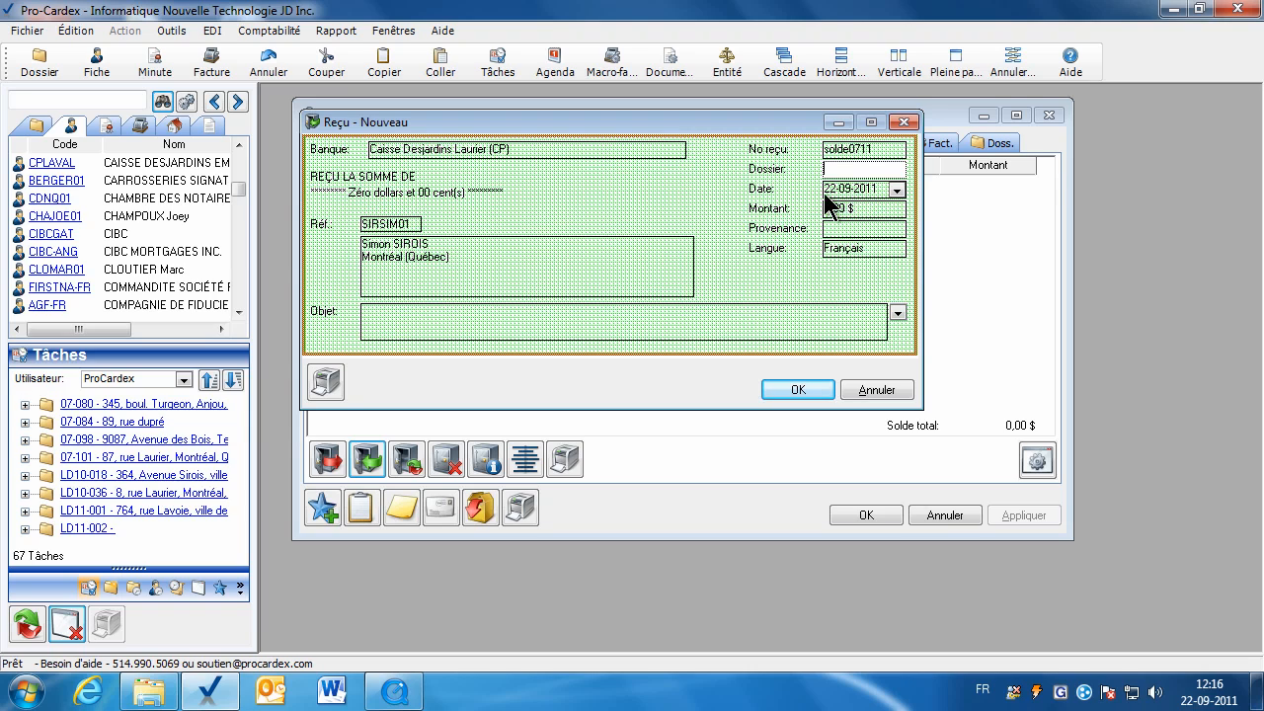
Date the receipt 31 July 2011.
left_click(896, 191)
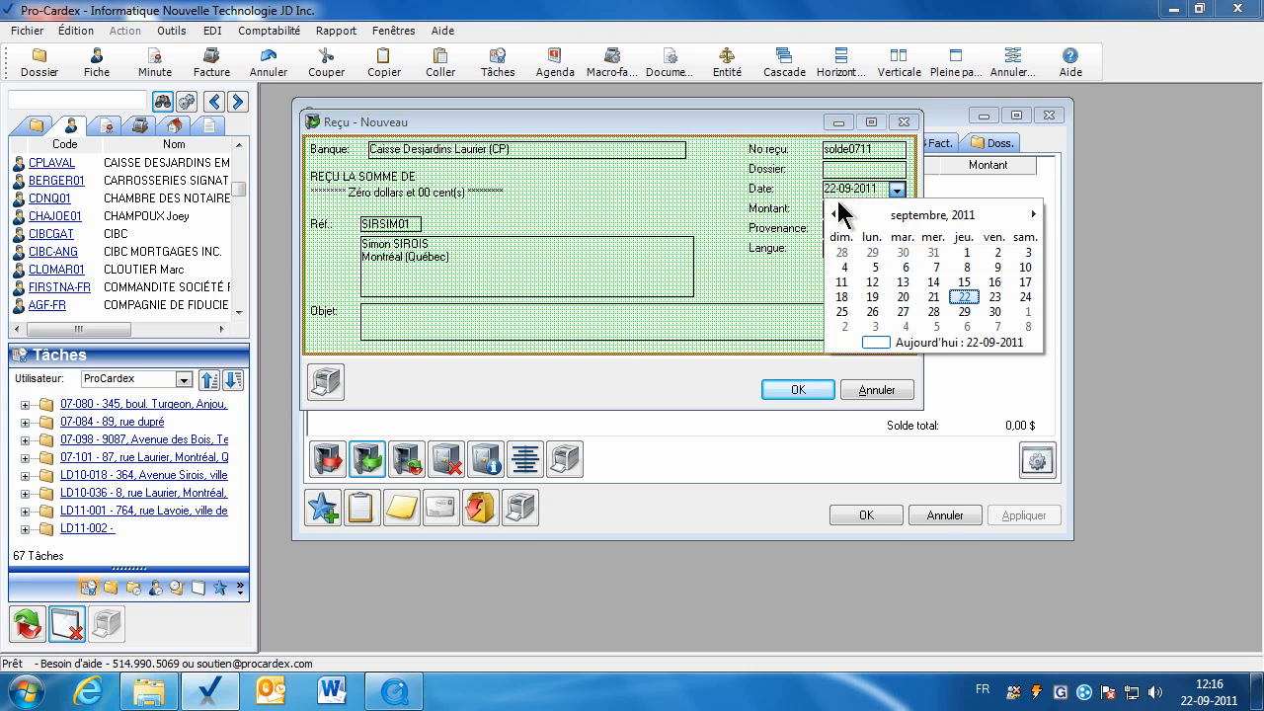
left_click(833, 213)
left_click(832, 214)
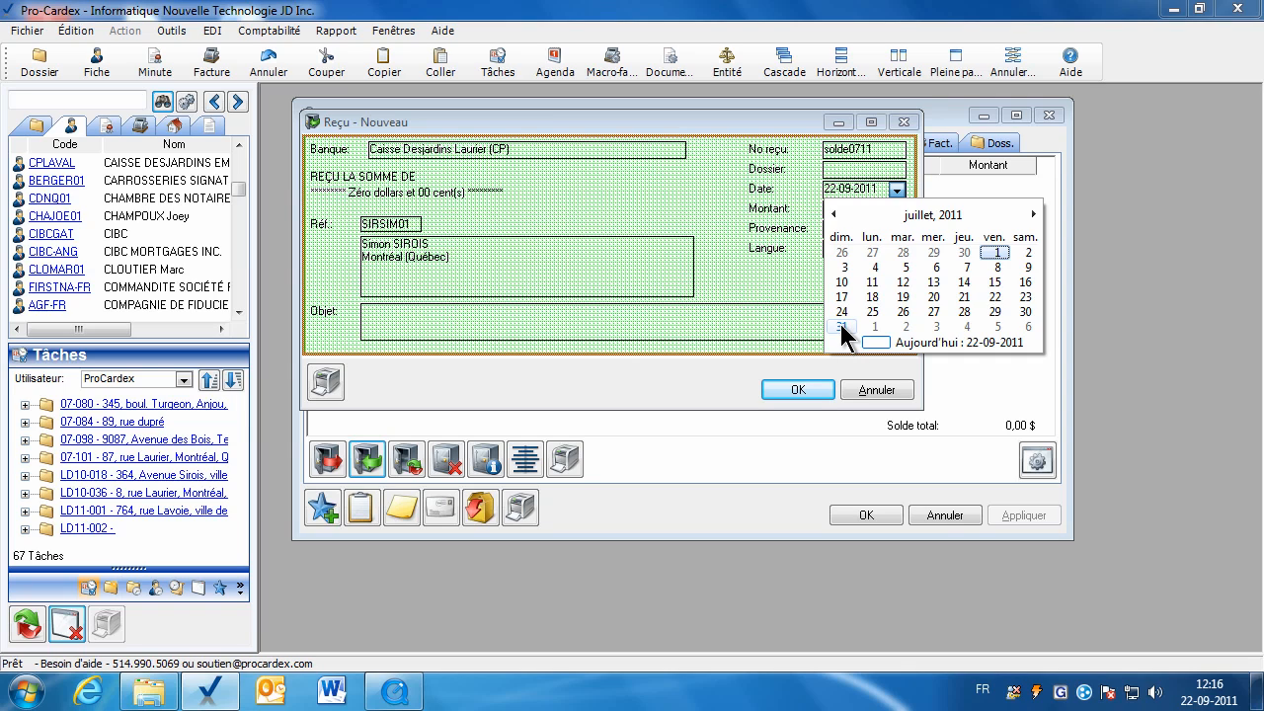
left_click(840, 327)
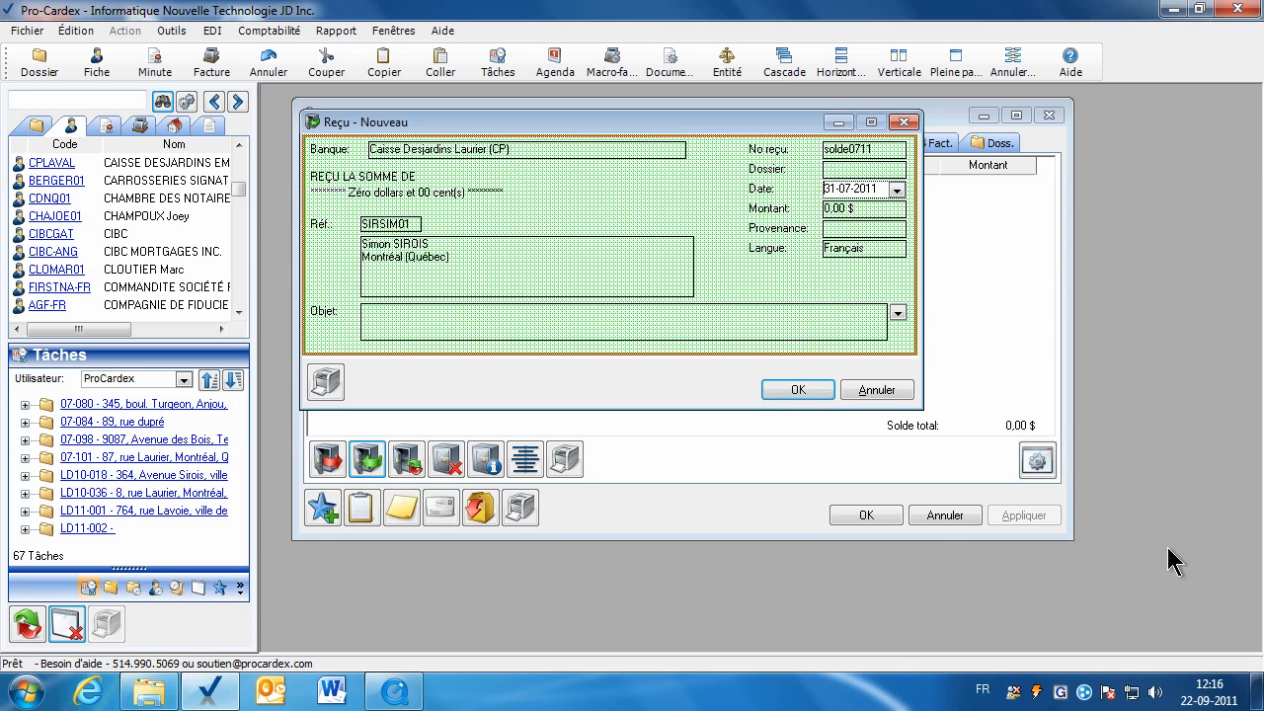
left_click(1217, 696)
Change the Windows system date back to 31 July 2011 and confirm it.
left_click(1127, 637)
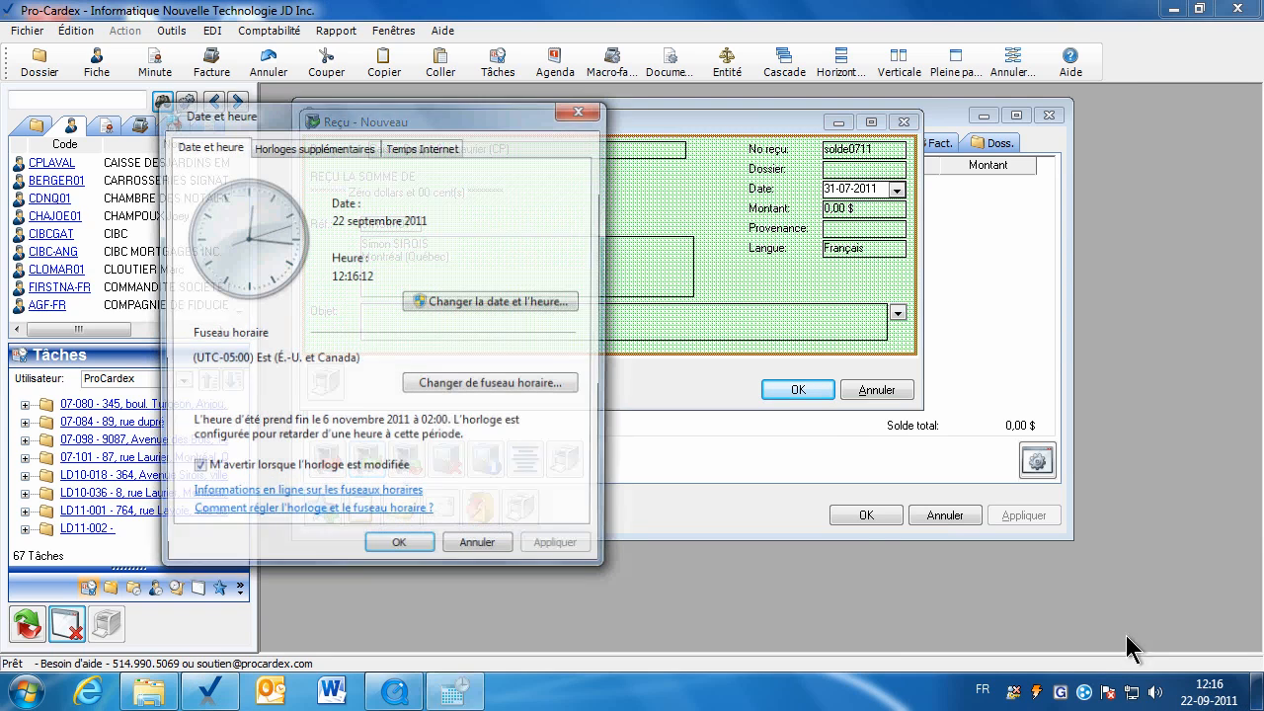
left_click(425, 303)
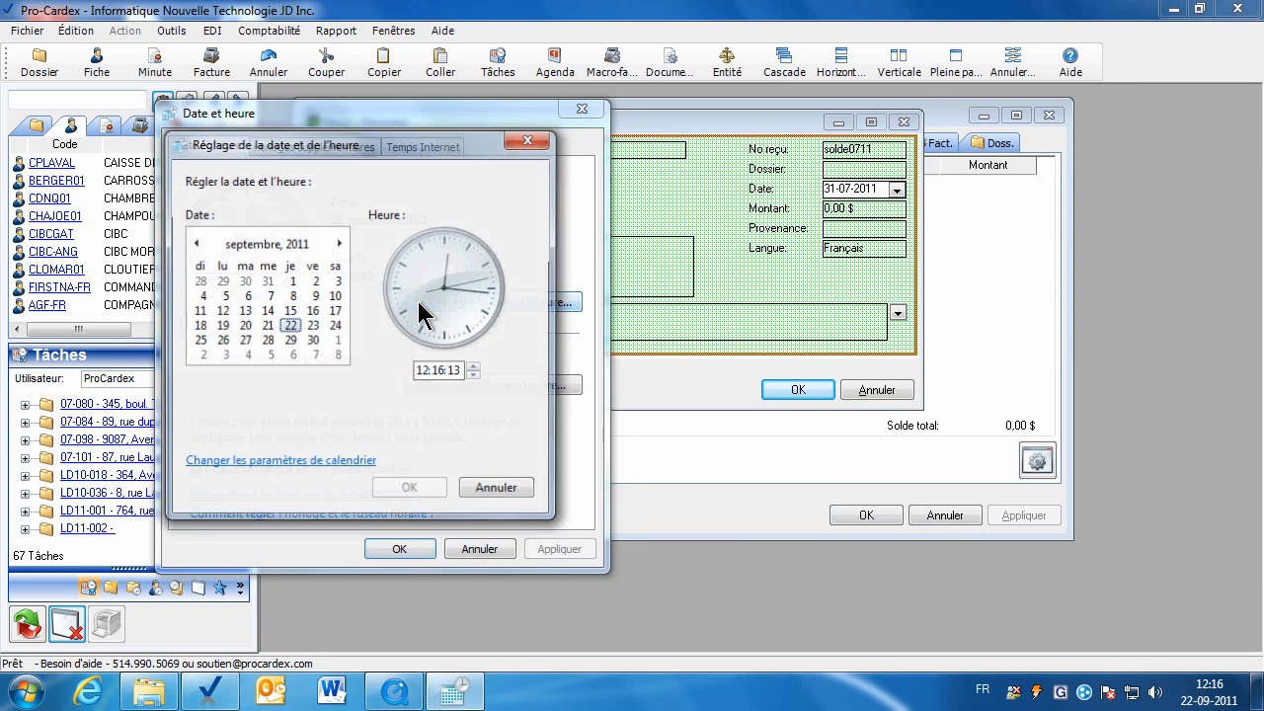
left_click(196, 243)
left_click(196, 243)
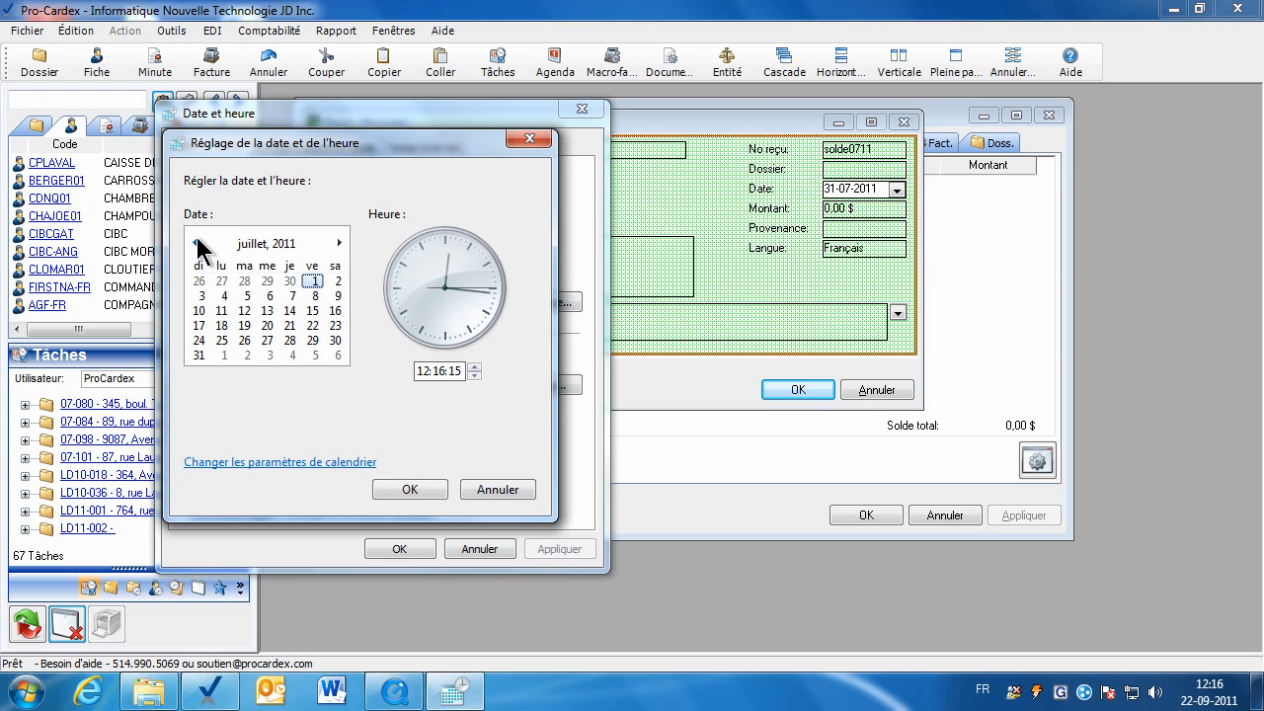
left_click(200, 355)
left_click(409, 489)
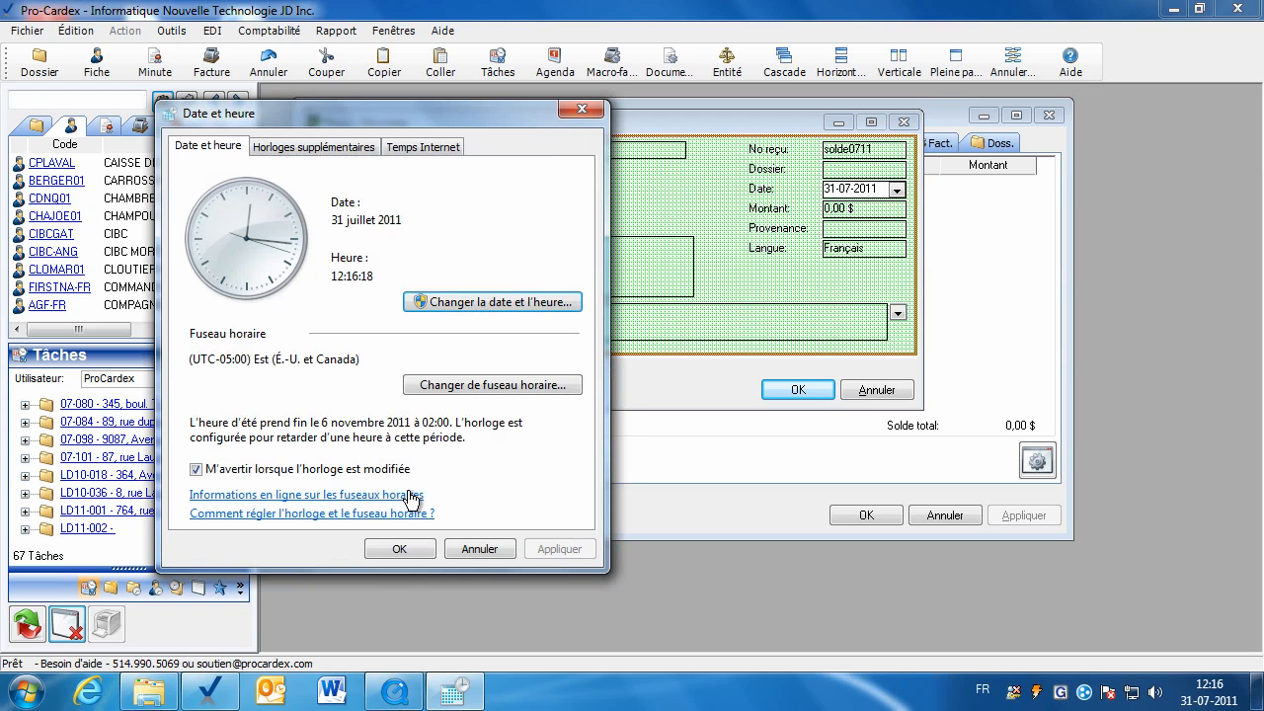
left_click(415, 550)
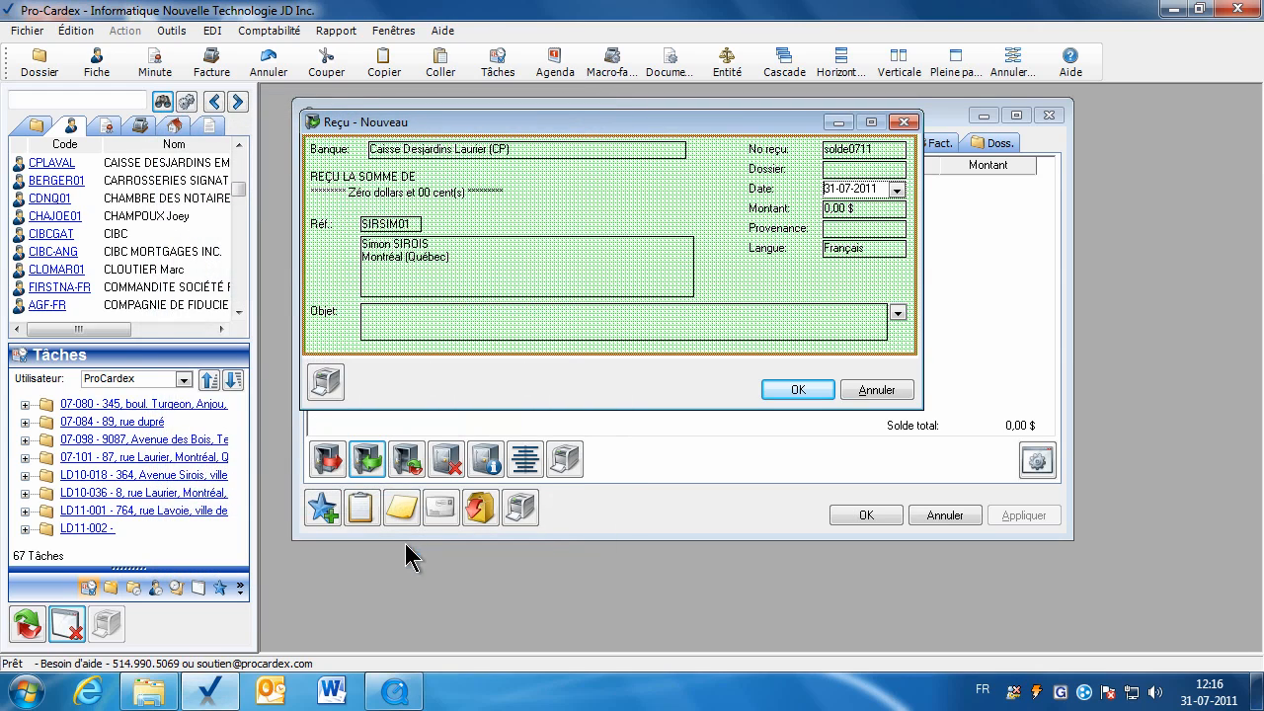
Enter amount 1000, fund origin Autre, object Solde au 31-07-2011, and submit the receipt.
mouse_move(1213, 696)
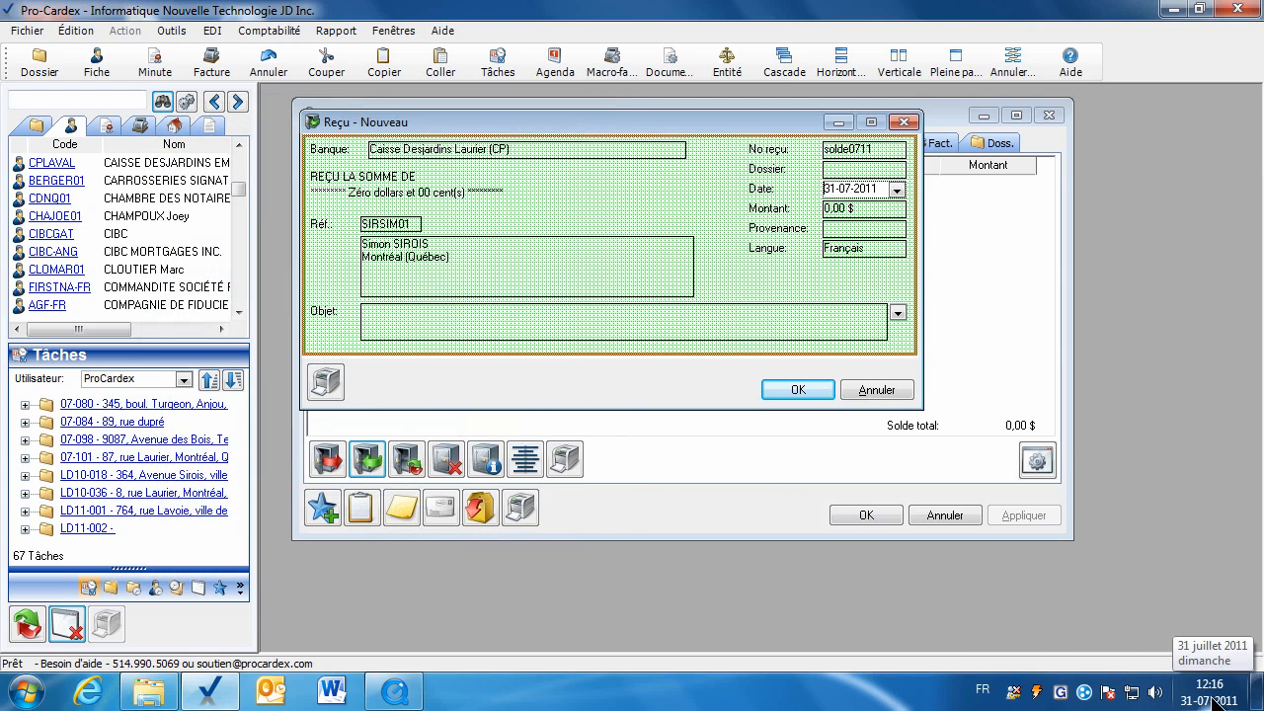
left_click(837, 209)
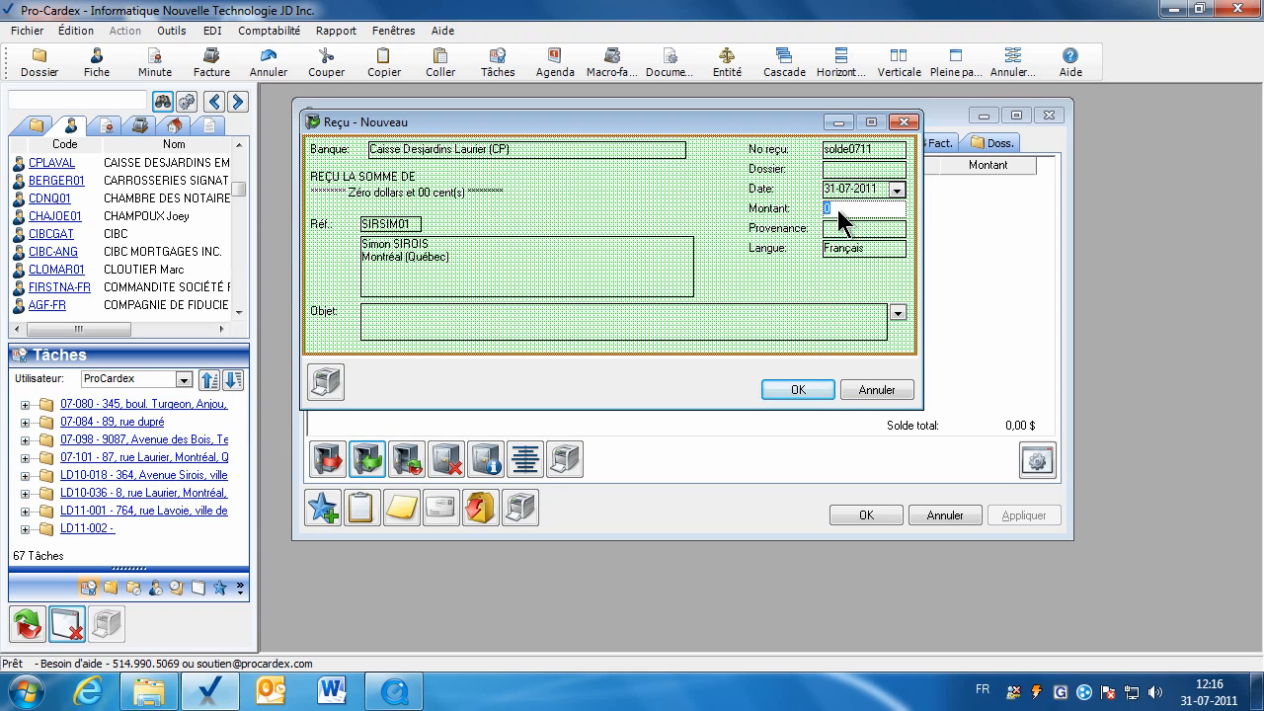
type("1000")
left_click(844, 240)
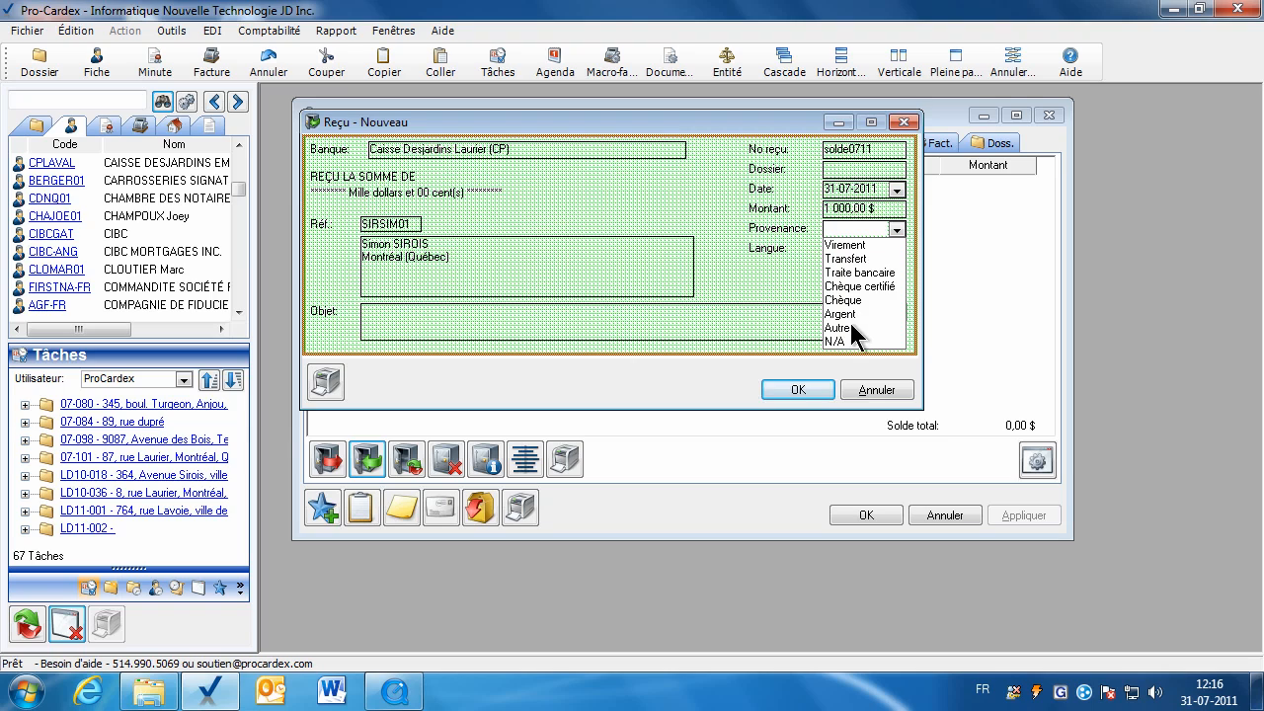
left_click(838, 331)
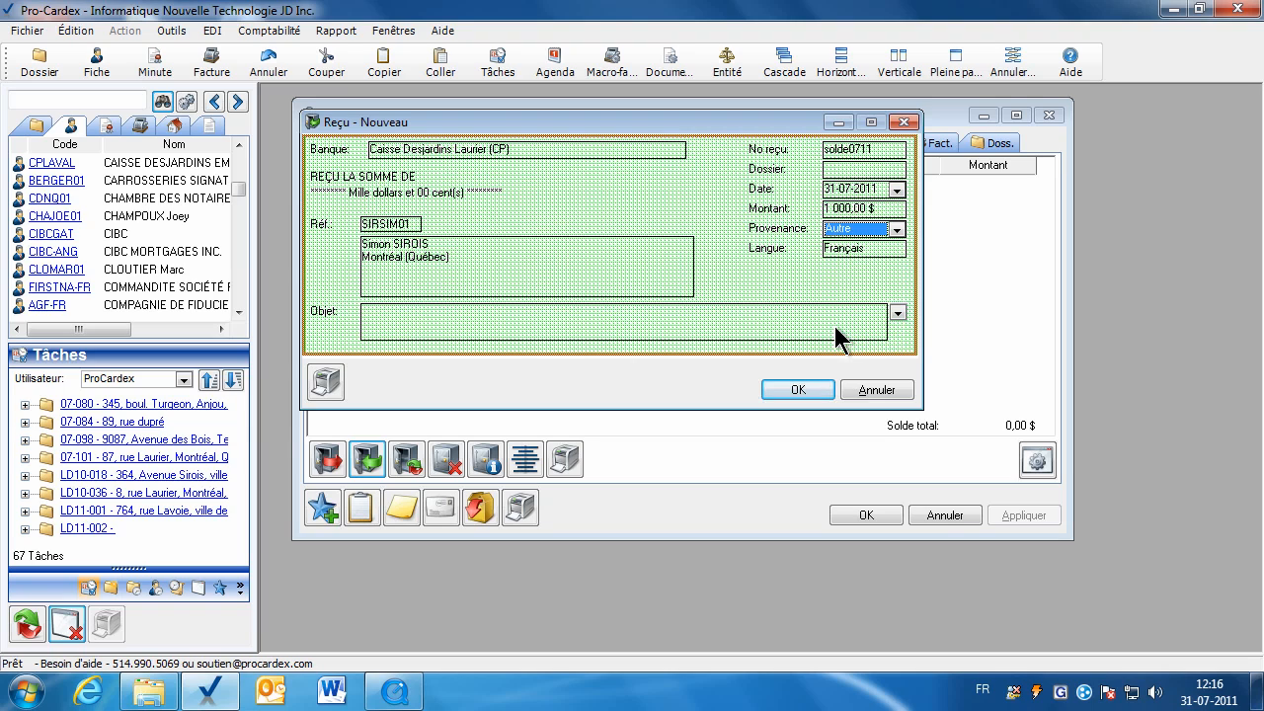
left_click(896, 313)
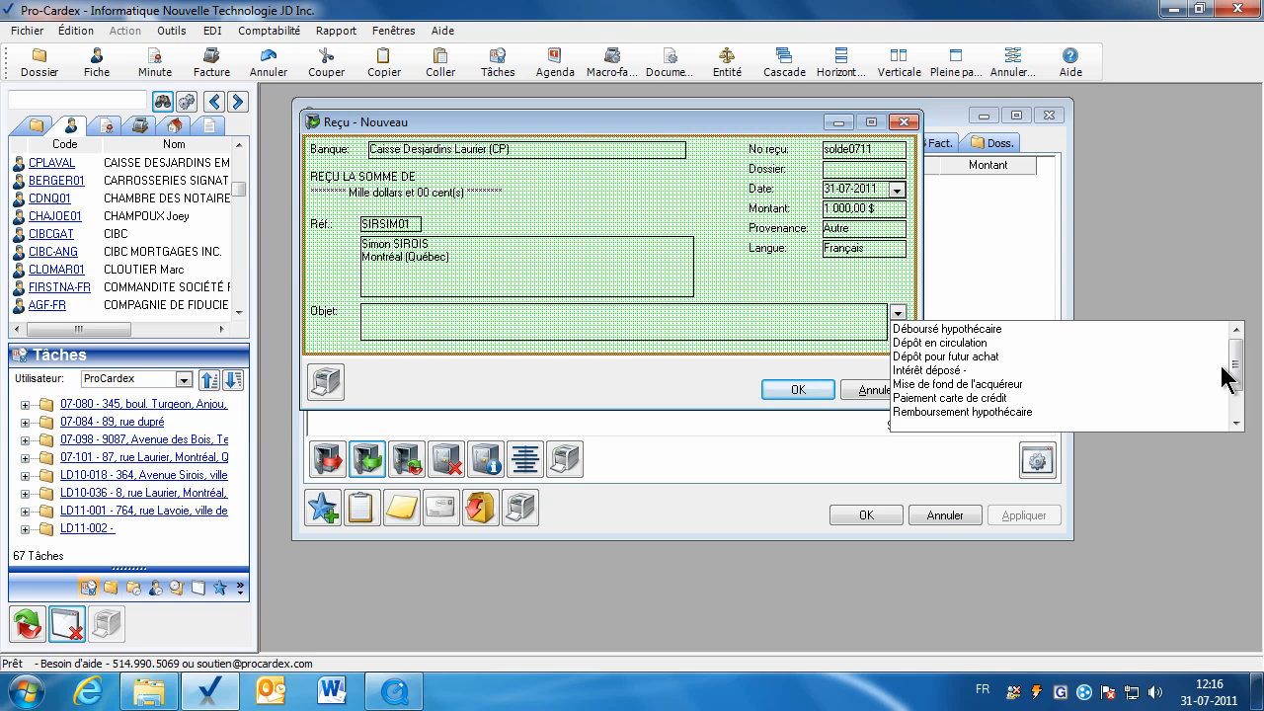
left_click_drag(1234, 371, 1236, 395)
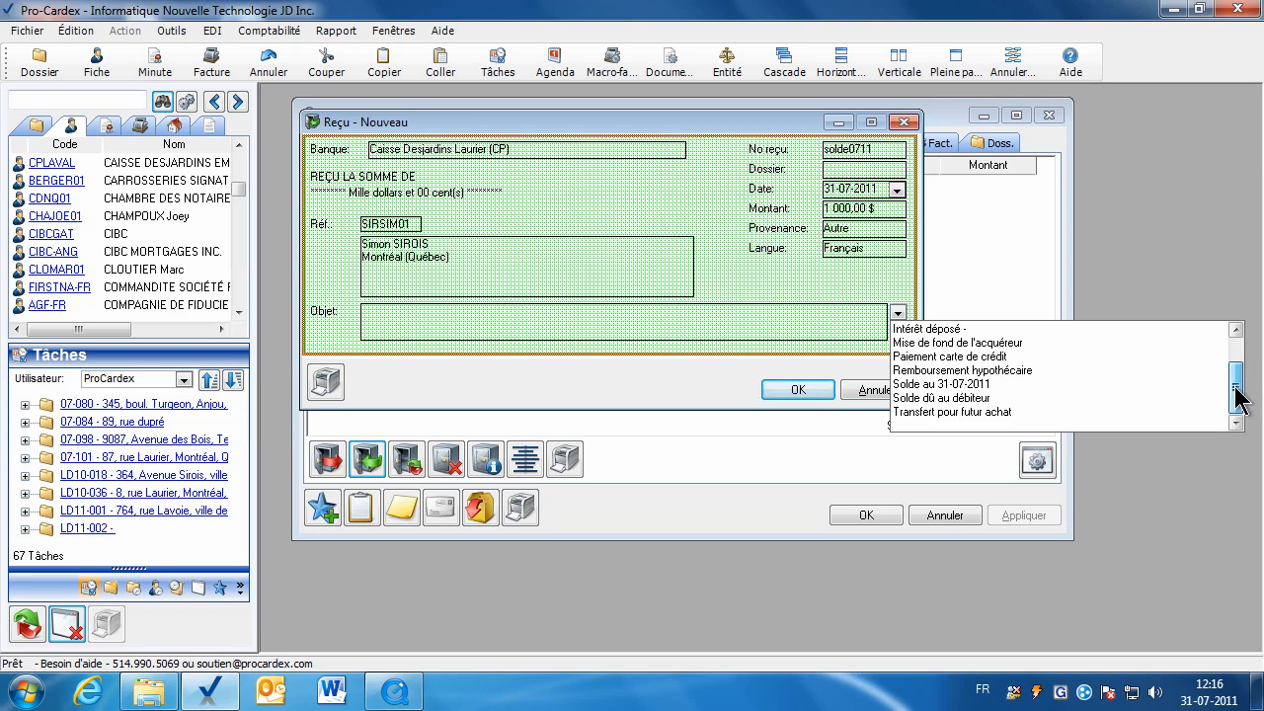
left_click(943, 384)
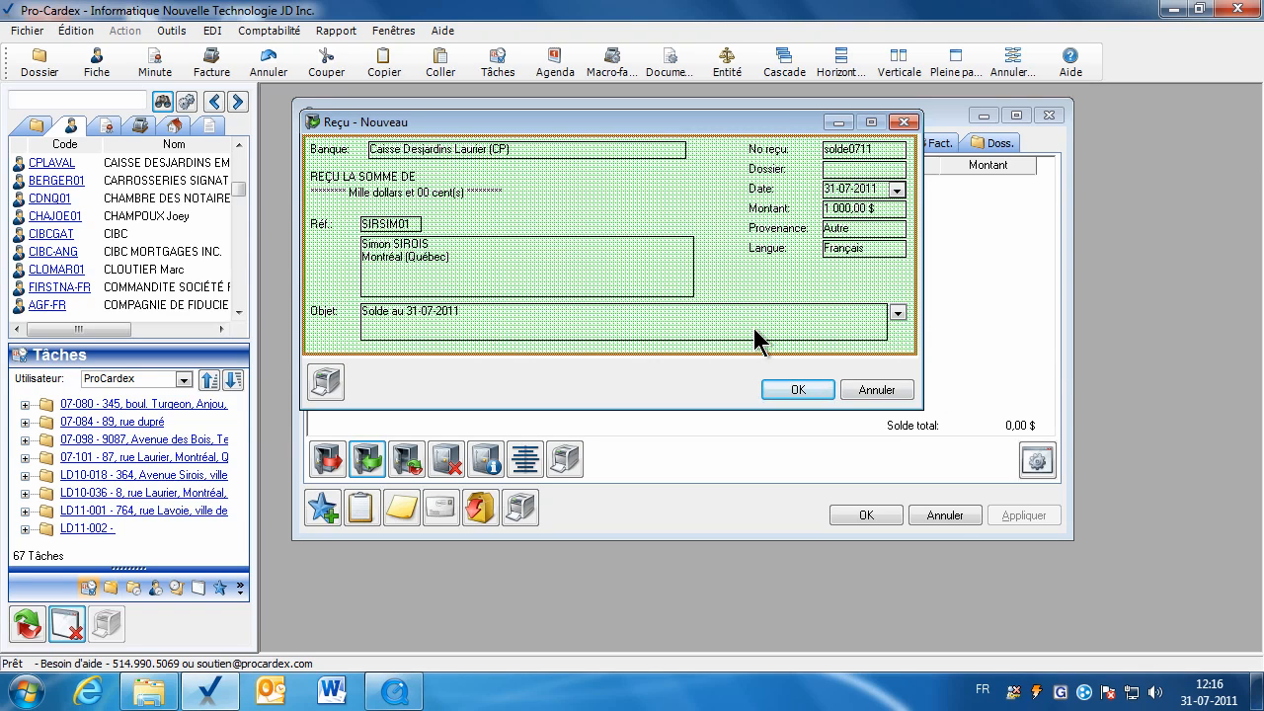
left_click(577, 332)
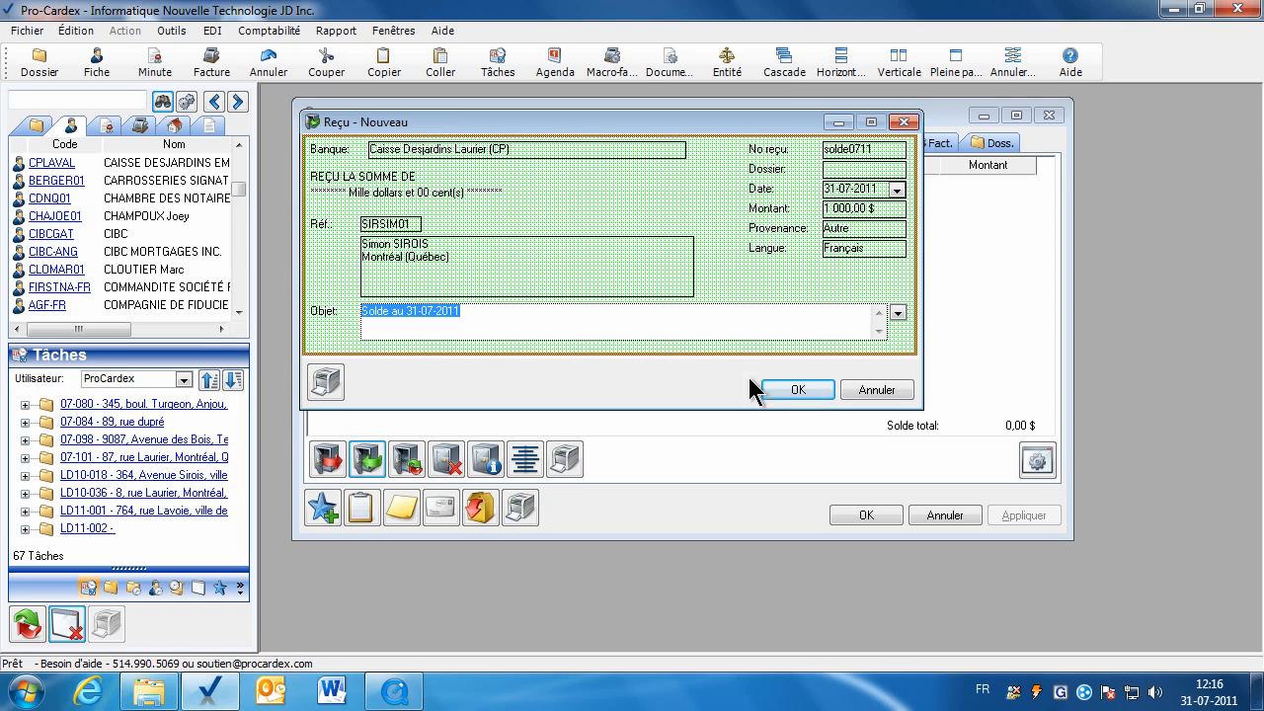
left_click(796, 391)
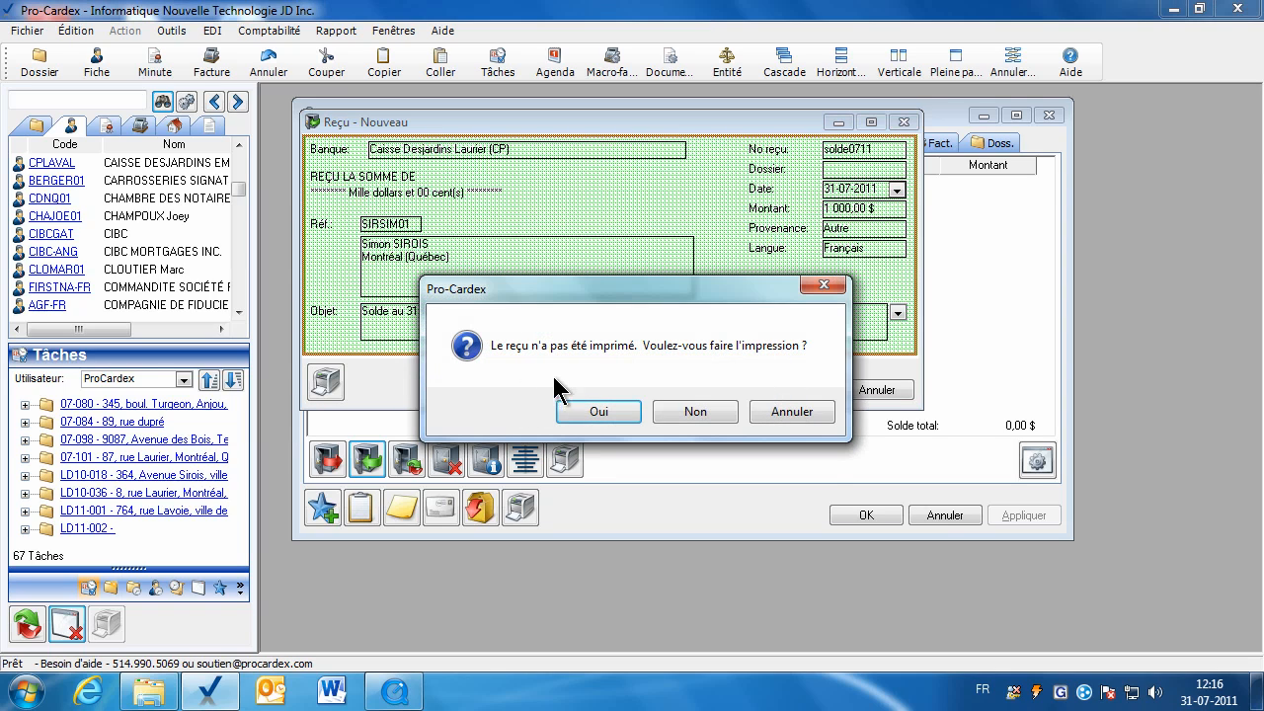
Skip printing, accept the reused receipt number solde0711, and close the client card.
left_click(691, 413)
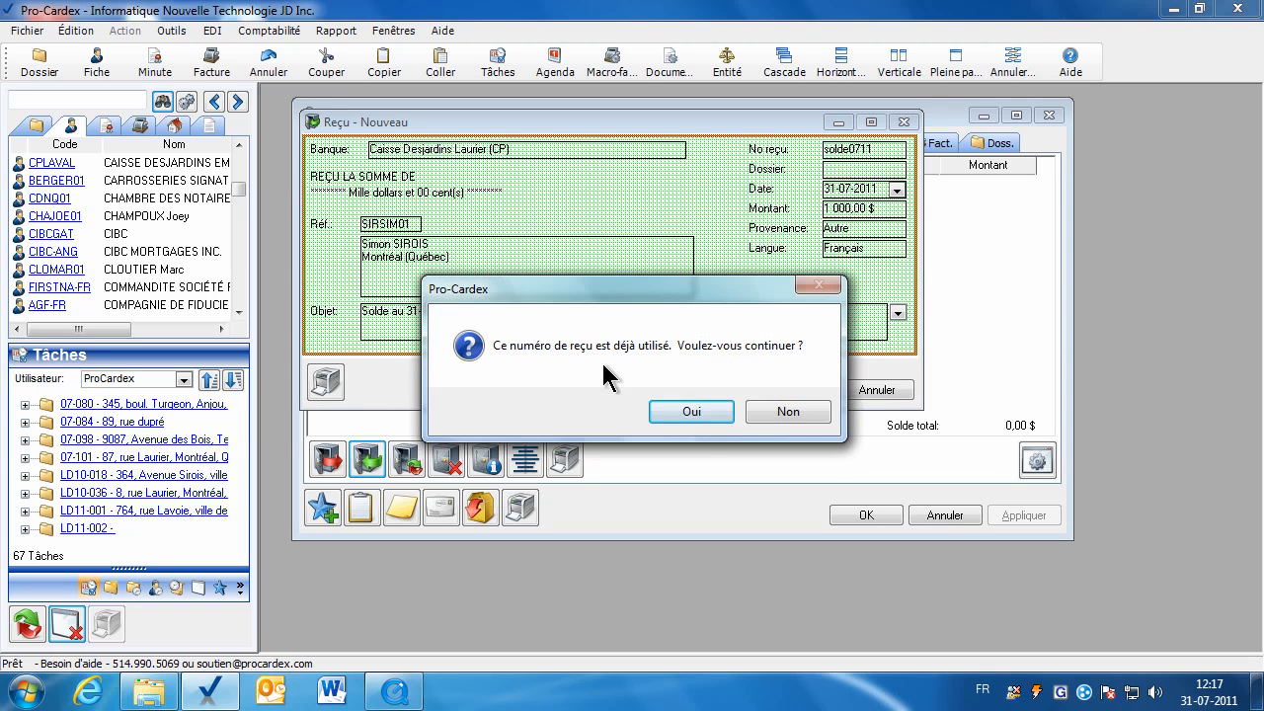
left_click(700, 414)
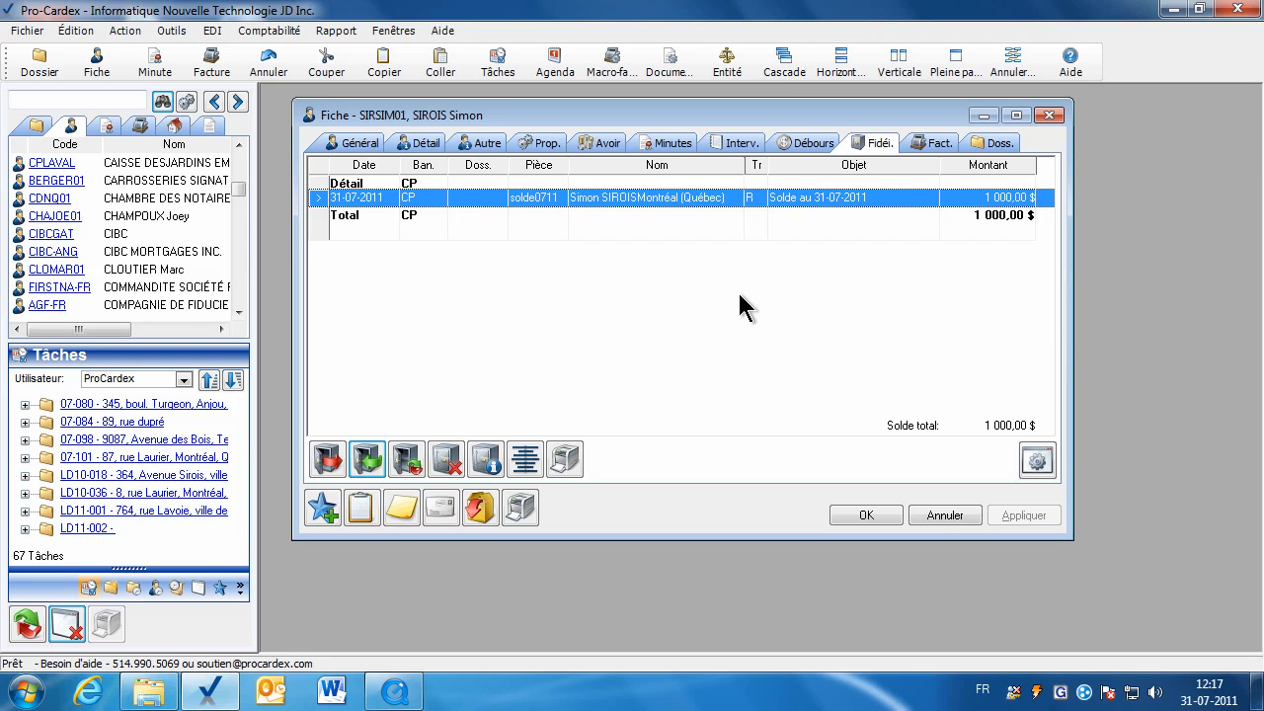
left_click(865, 517)
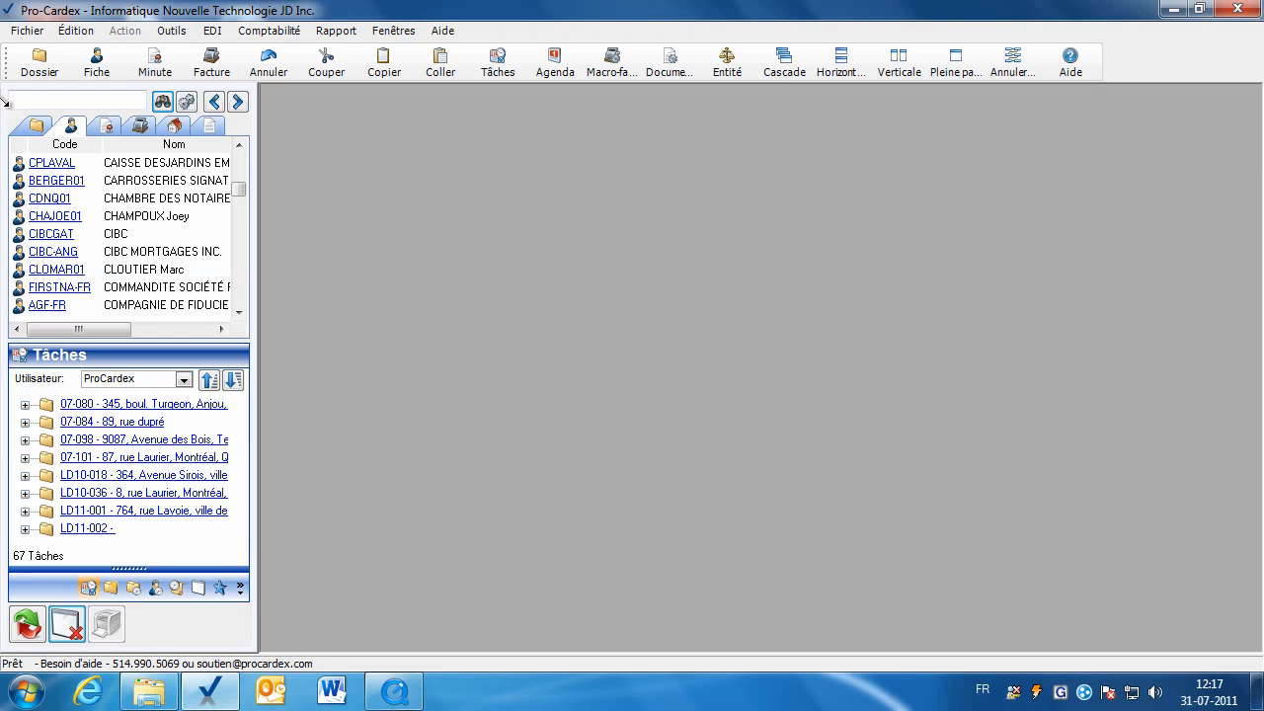
Search for client 'letendre', open their file and show its empty trust ledger.
type("letendre")
key("Return")
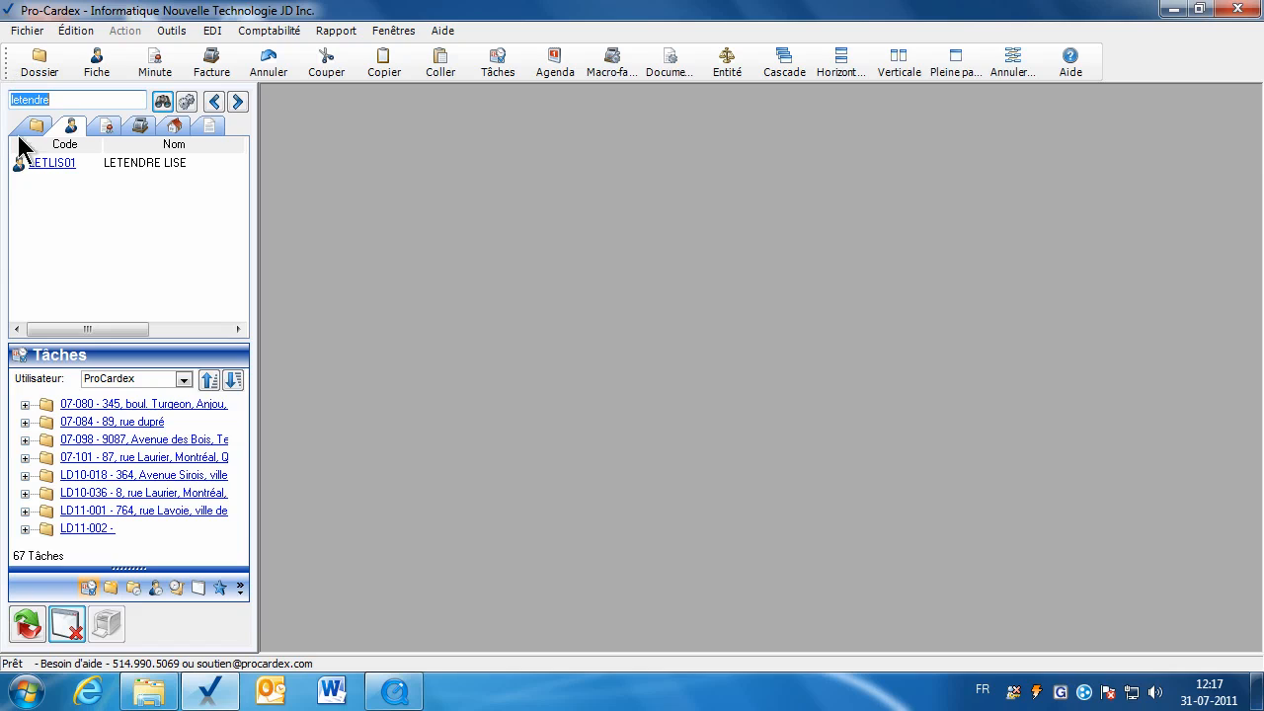
left_click(44, 164)
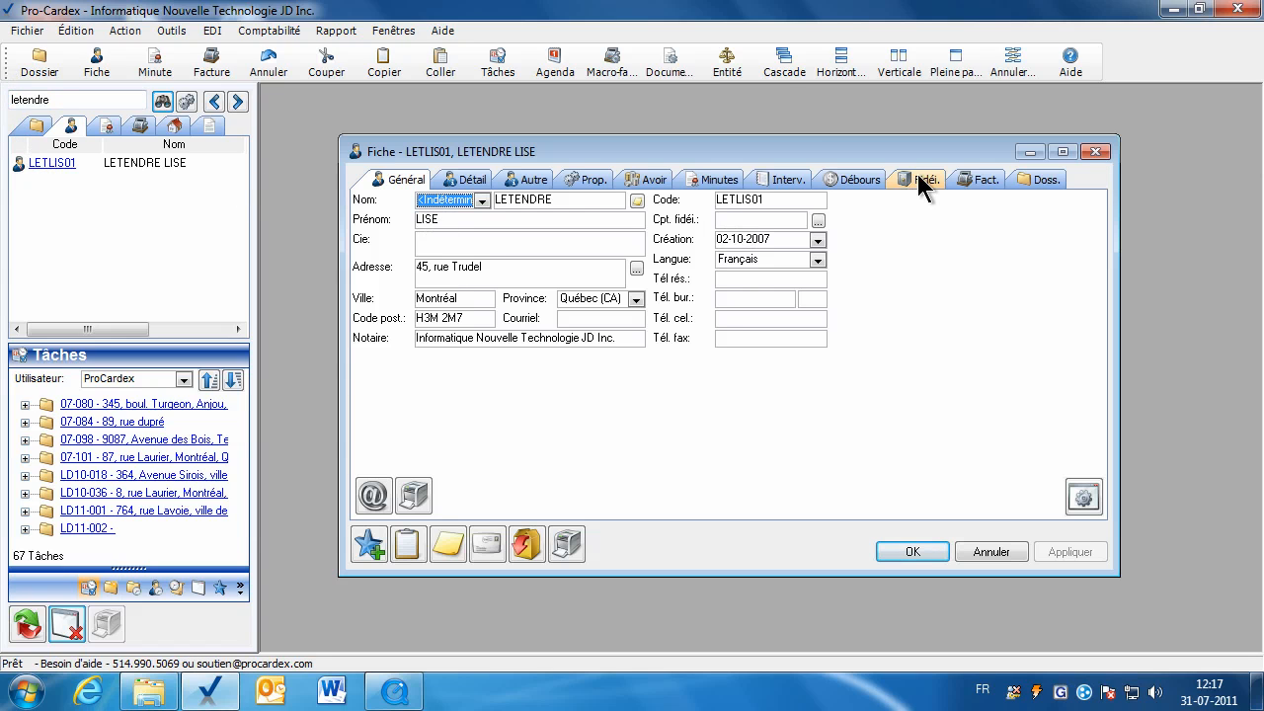
left_click(107, 73)
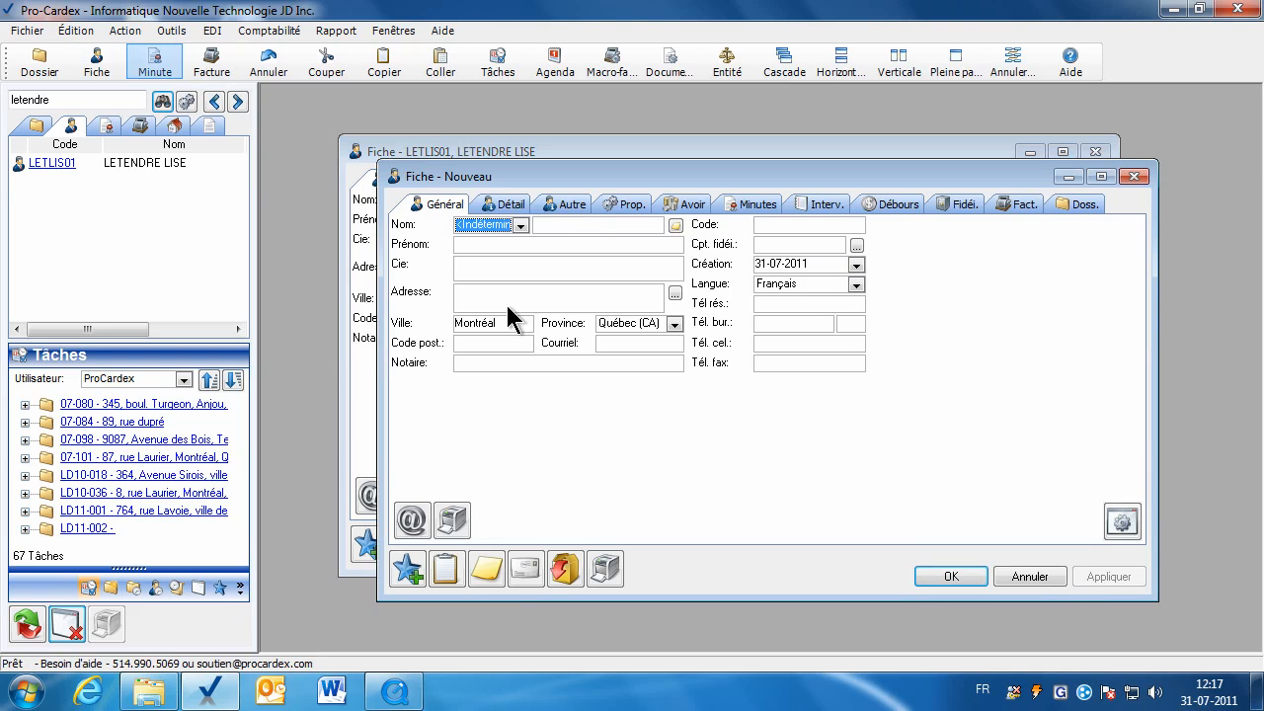
left_click(1047, 581)
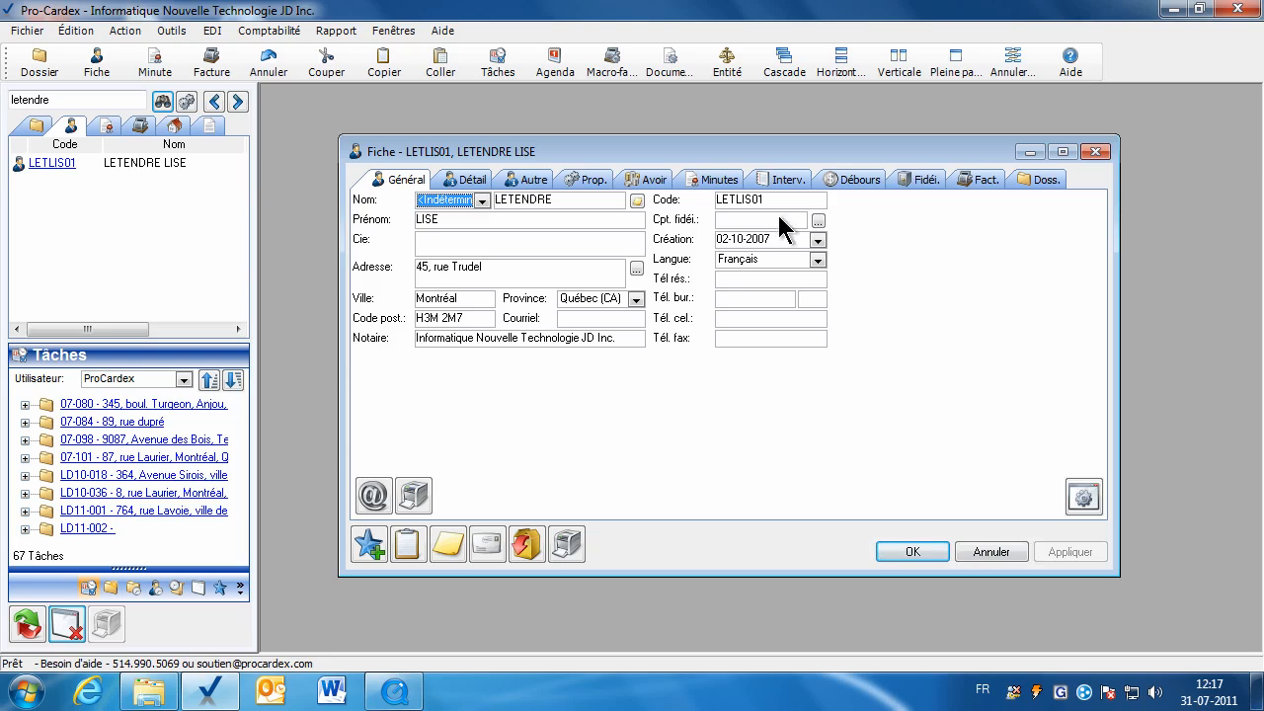
left_click(914, 183)
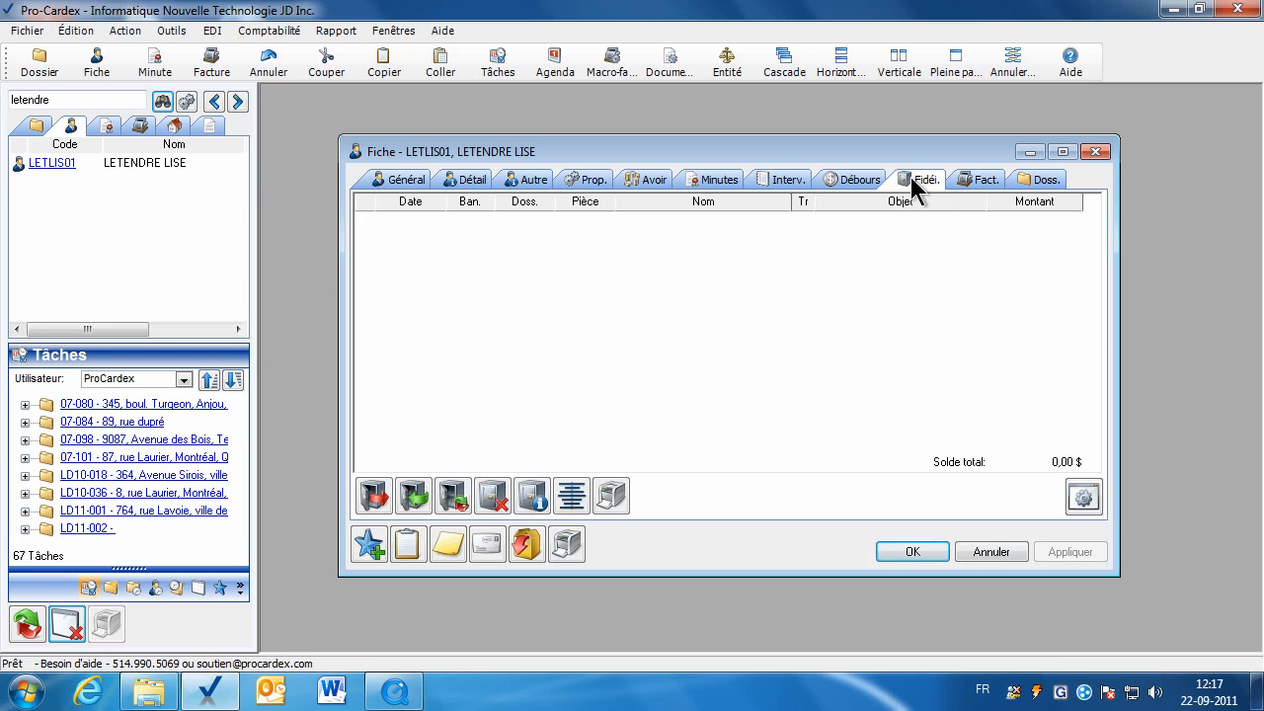
Start a new receipt numbered solde0711, dated 30-07-2011, for 20 000,00 $.
left_click(415, 497)
left_click(968, 222)
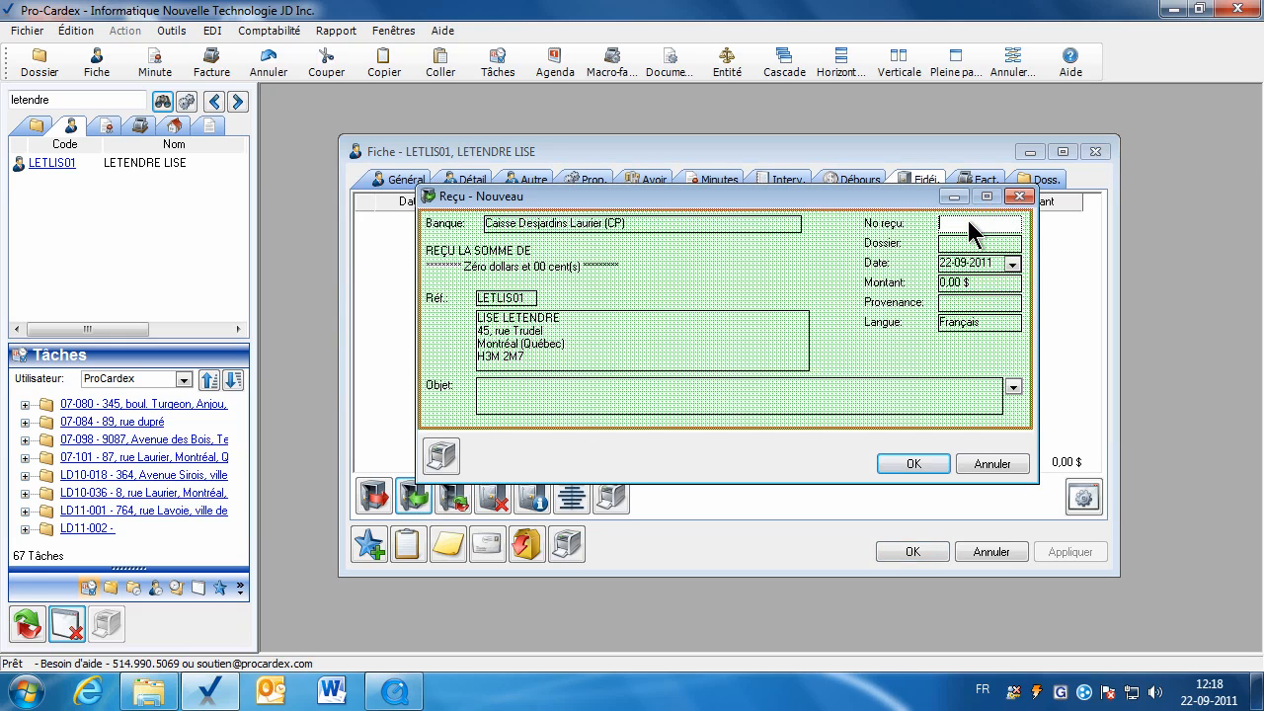
right_click(968, 222)
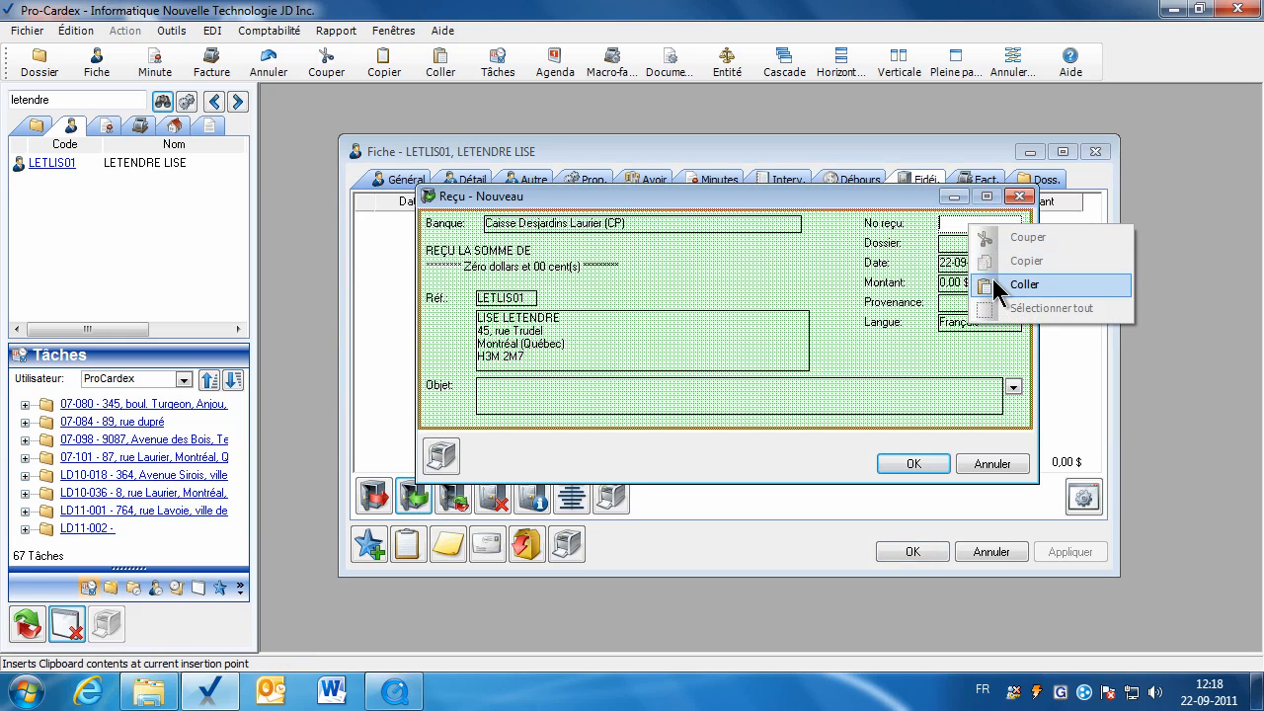
left_click(993, 280)
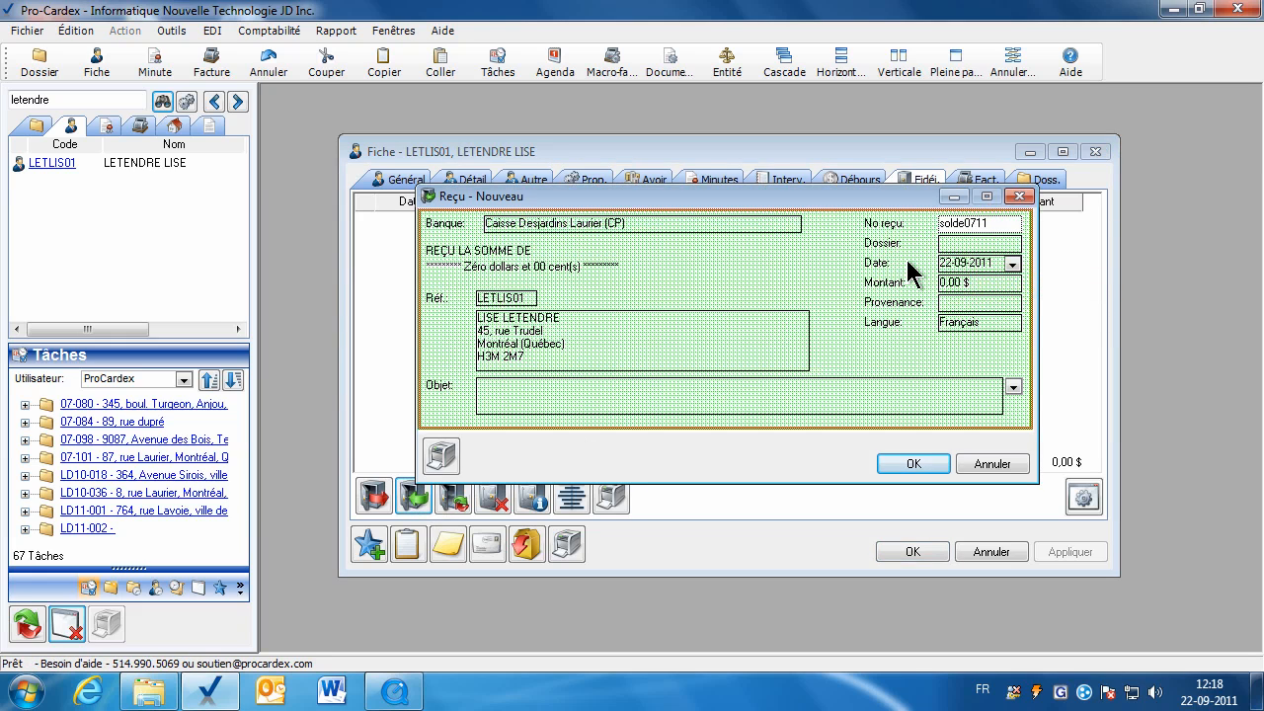
left_click(988, 264)
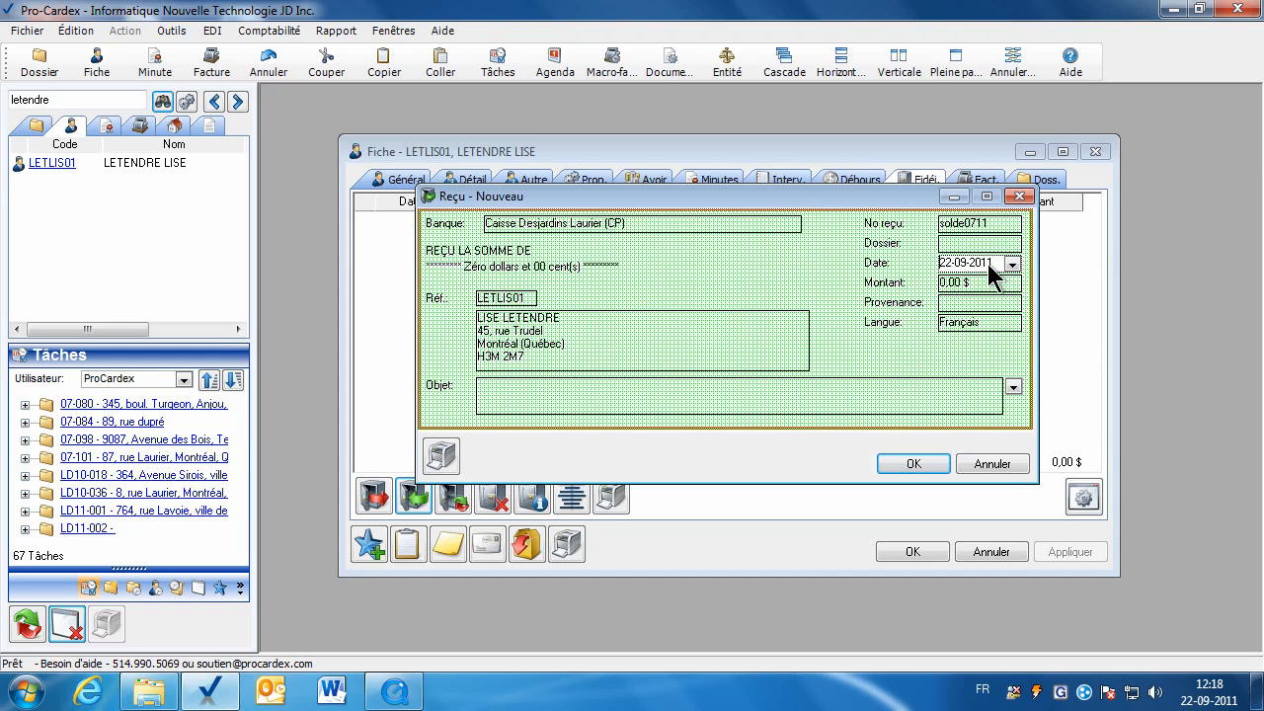
type("30-07")
left_click(967, 281)
type("20 ")
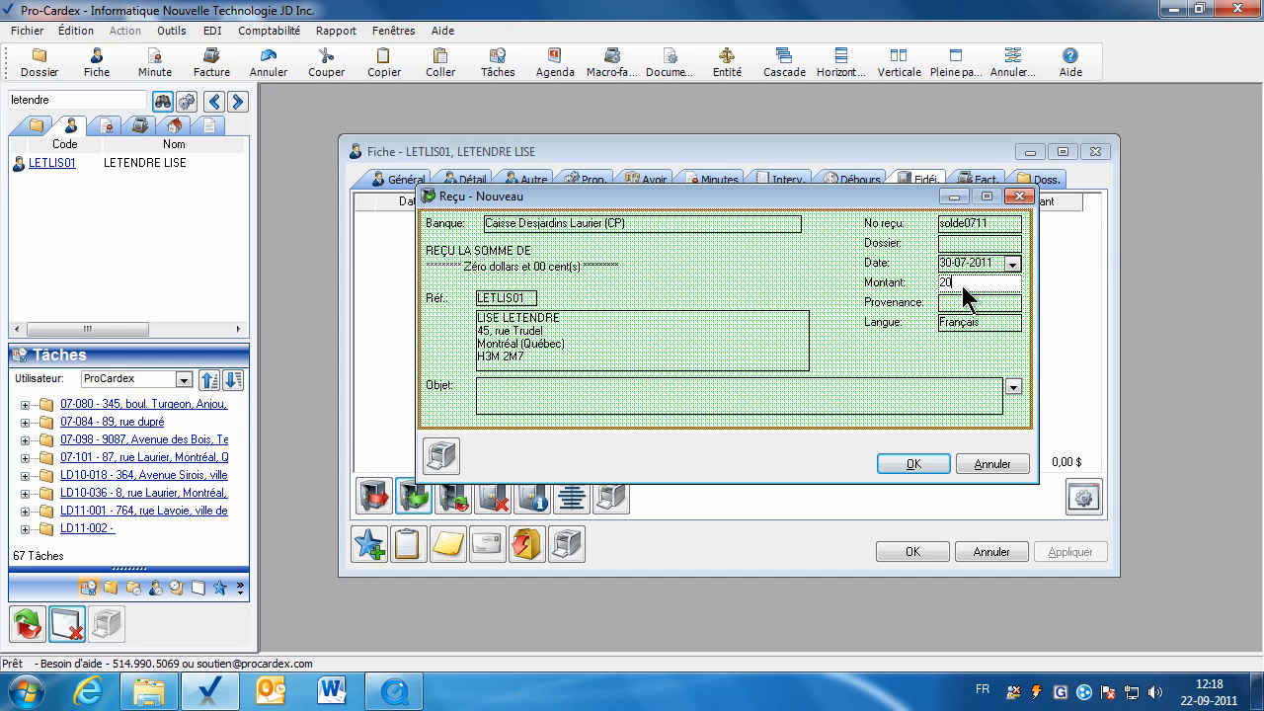
type("000")
Set source Traite bancaire and object Dépôt en circulation, then save the receipt without printing.
left_click(964, 302)
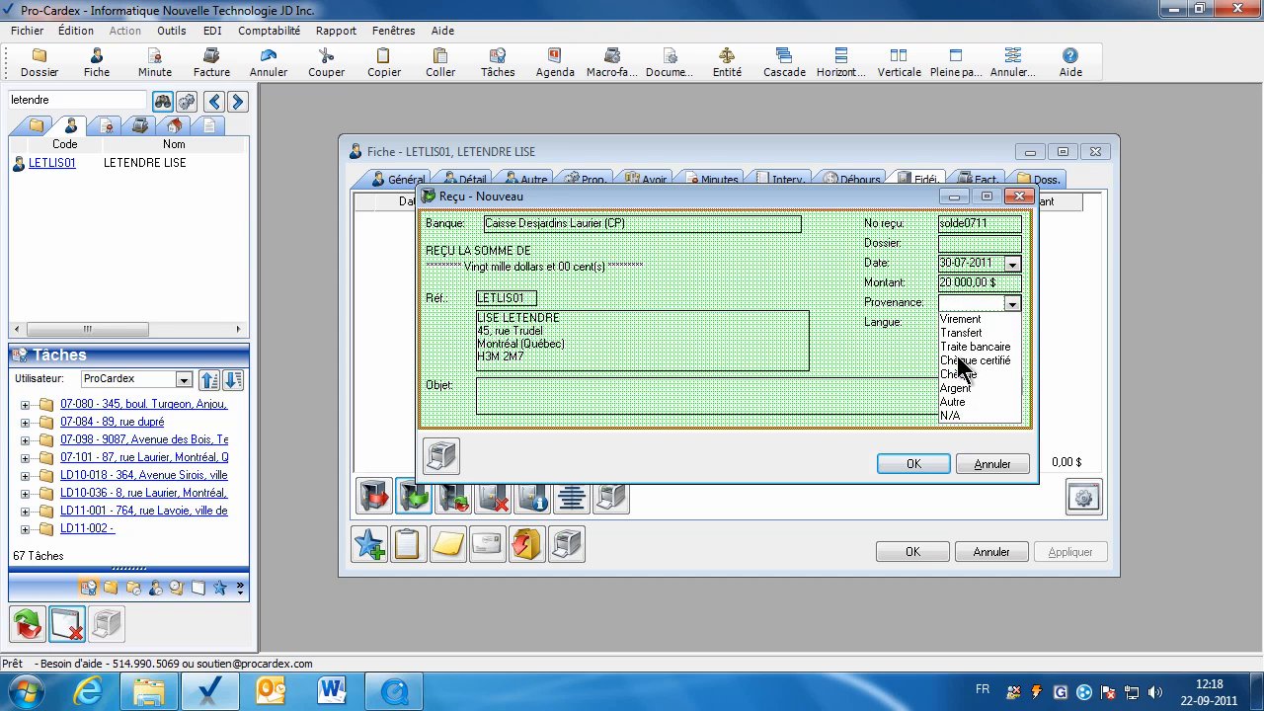
left_click(960, 347)
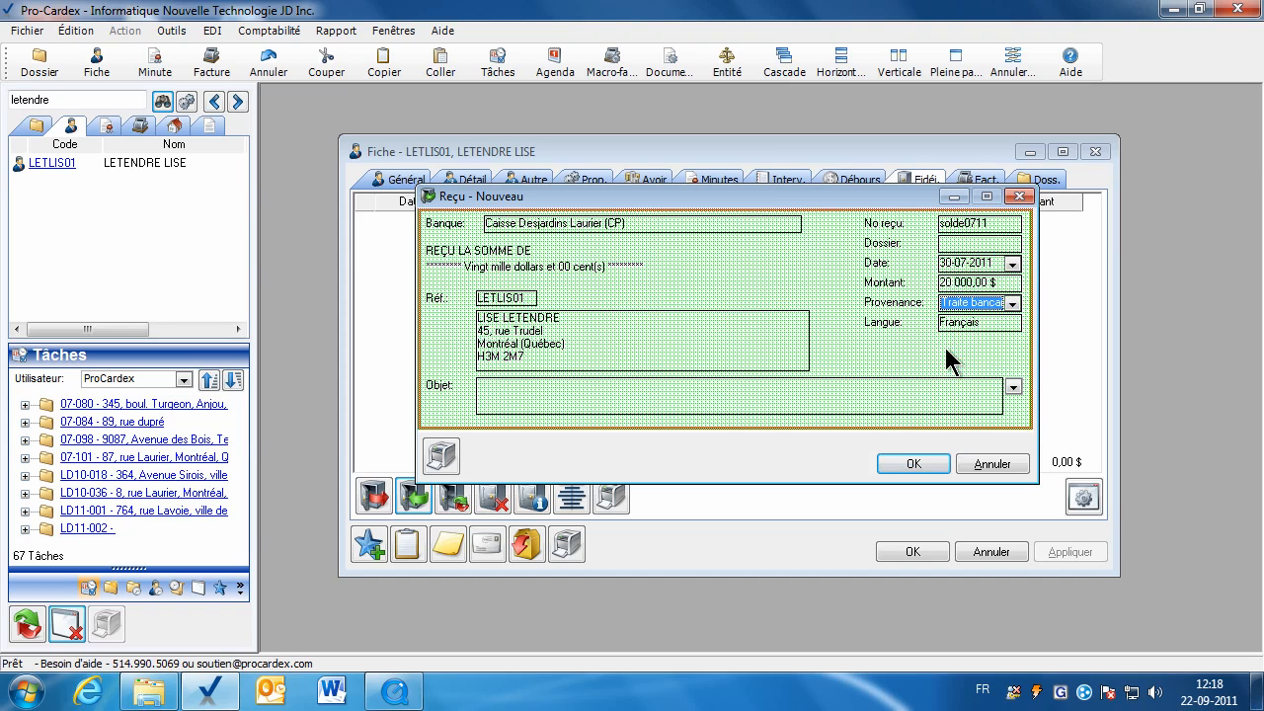
left_click(1013, 386)
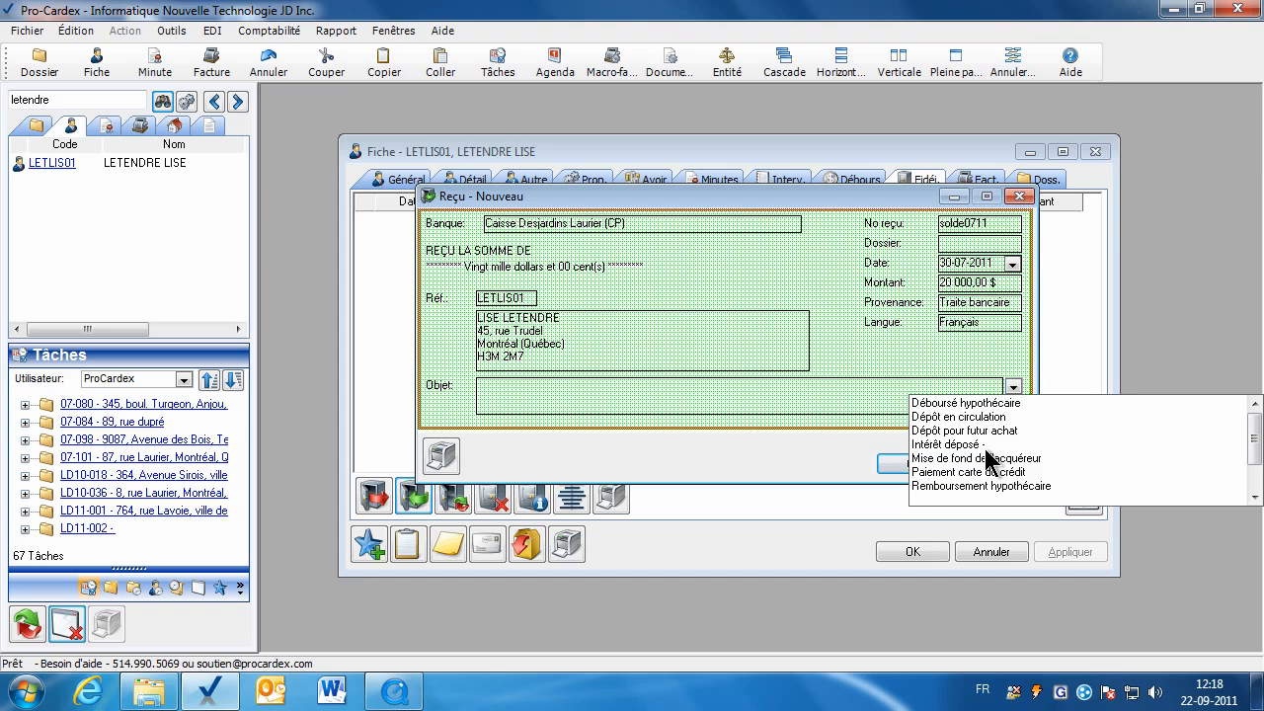
left_click(971, 431)
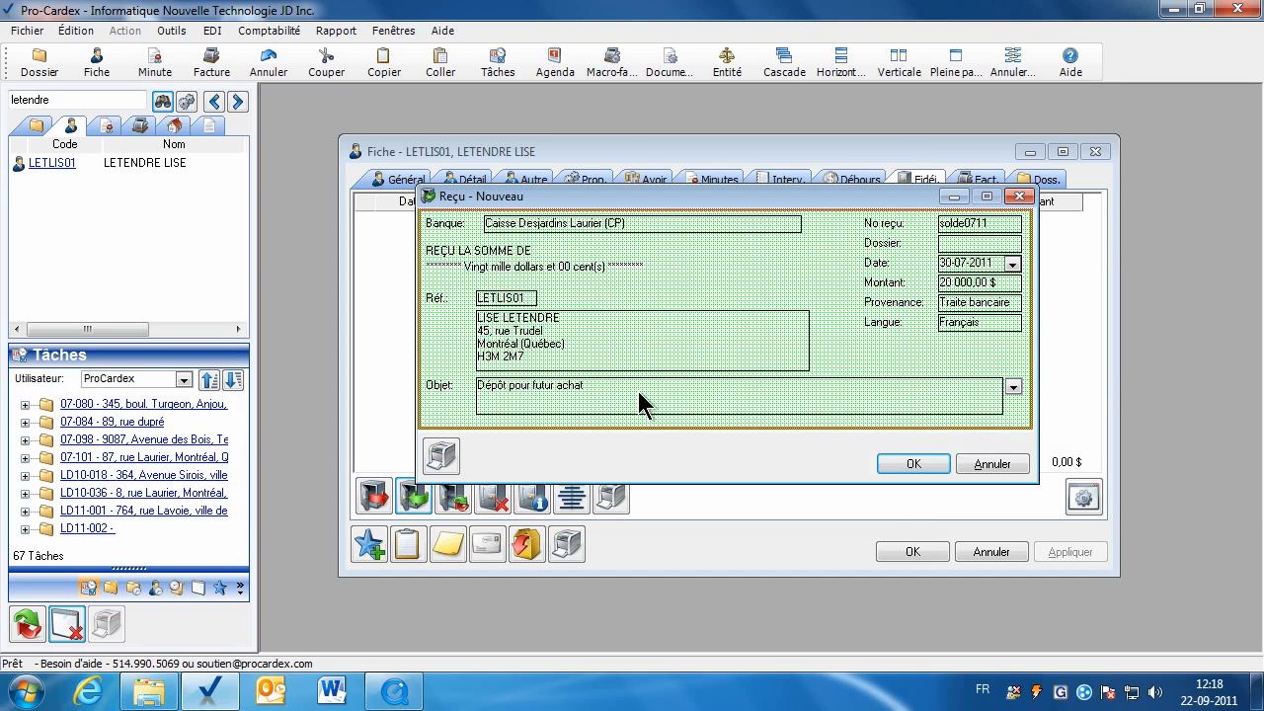
left_click(1014, 387)
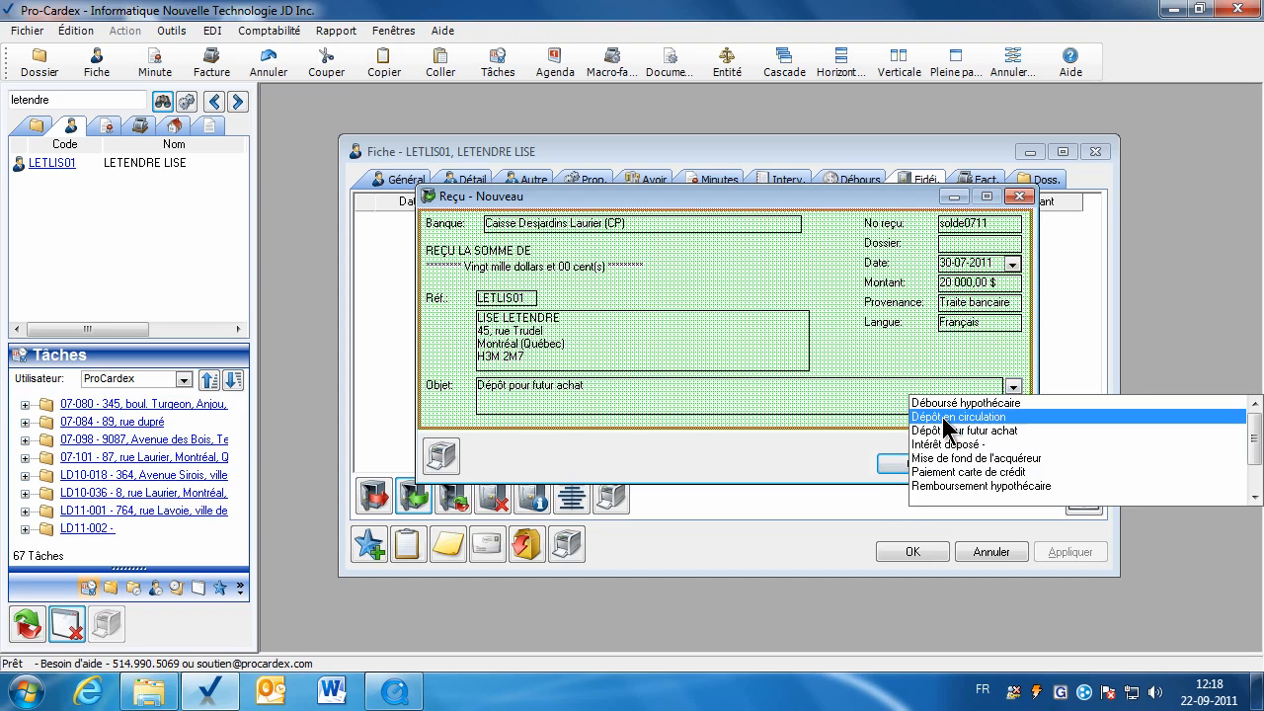
left_click(944, 417)
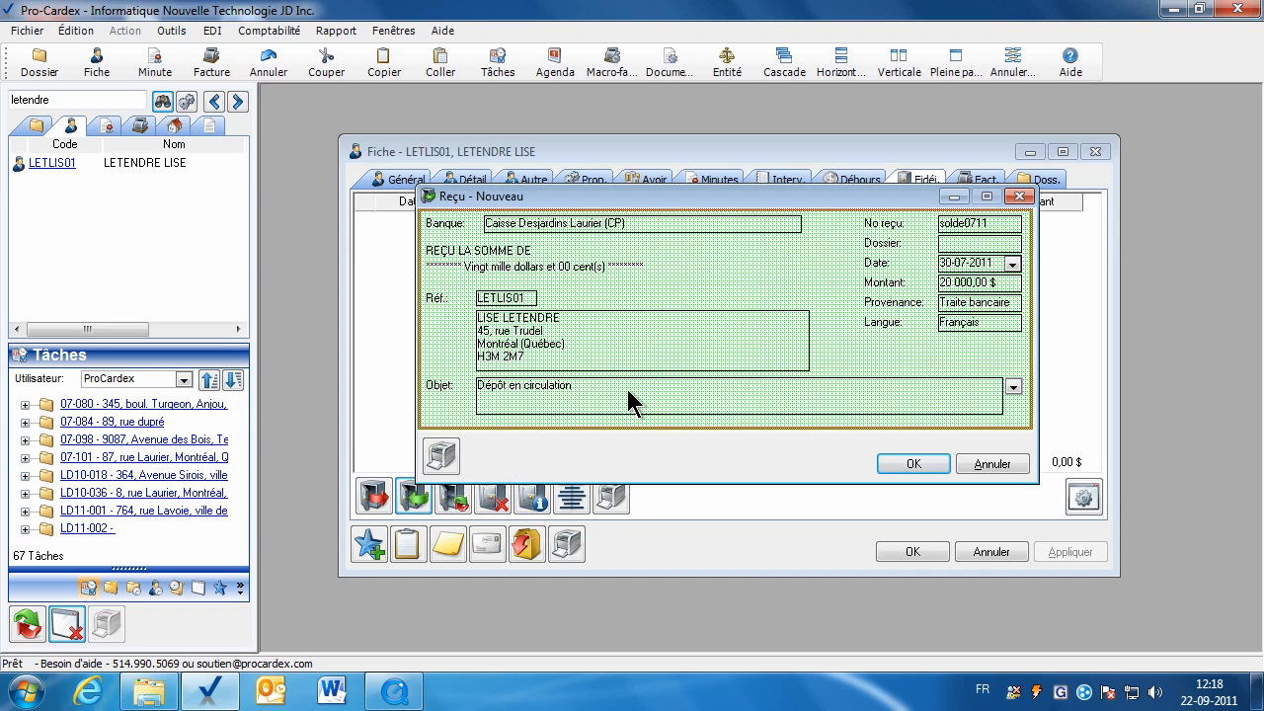
left_click(909, 470)
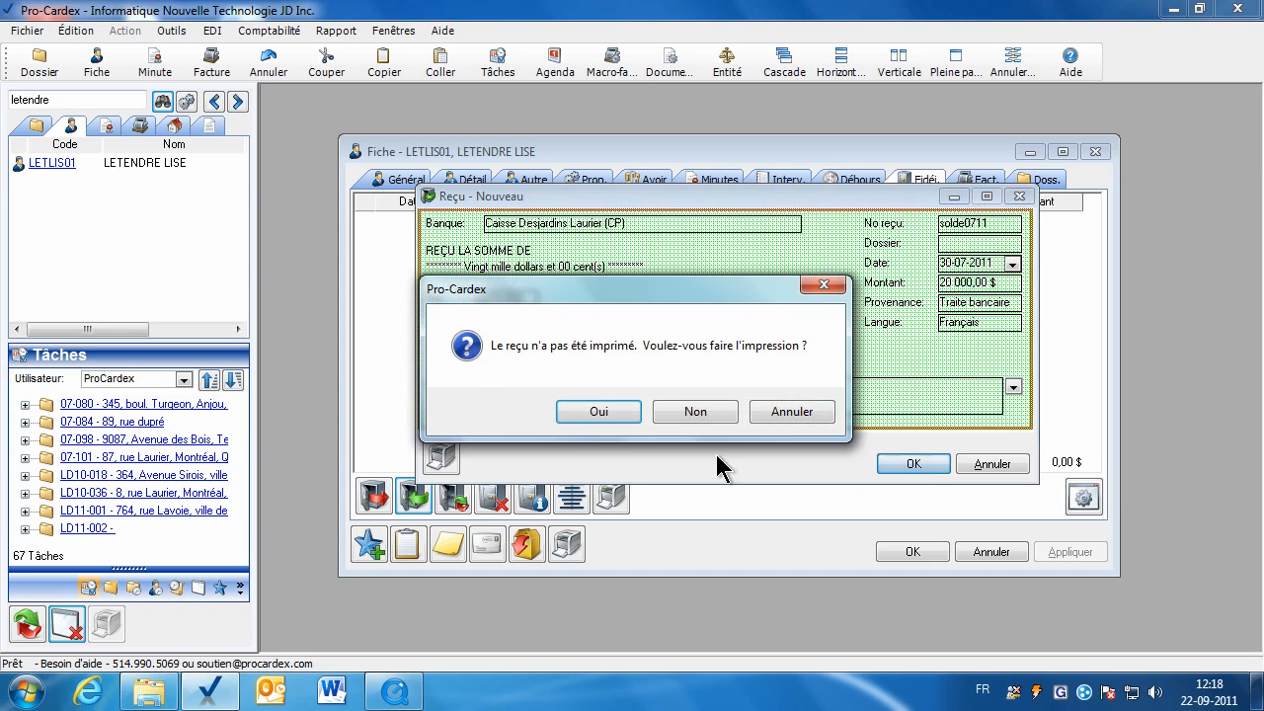
left_click(691, 420)
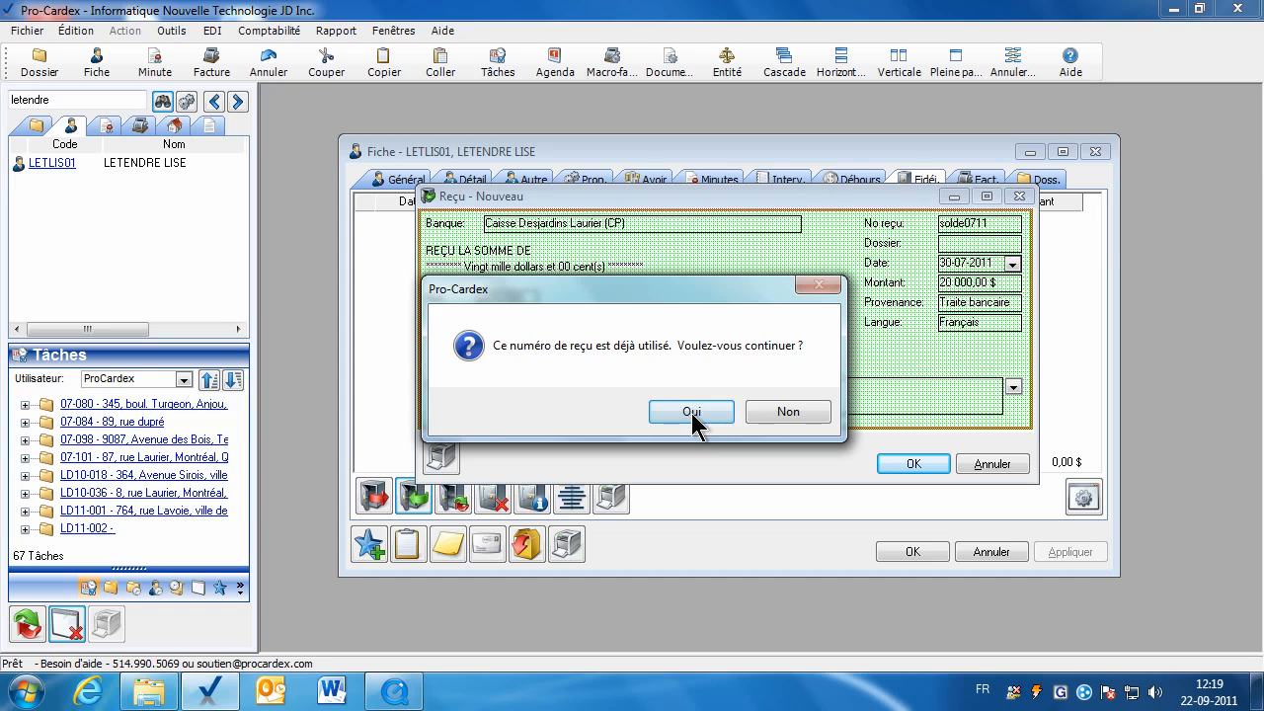
left_click(693, 414)
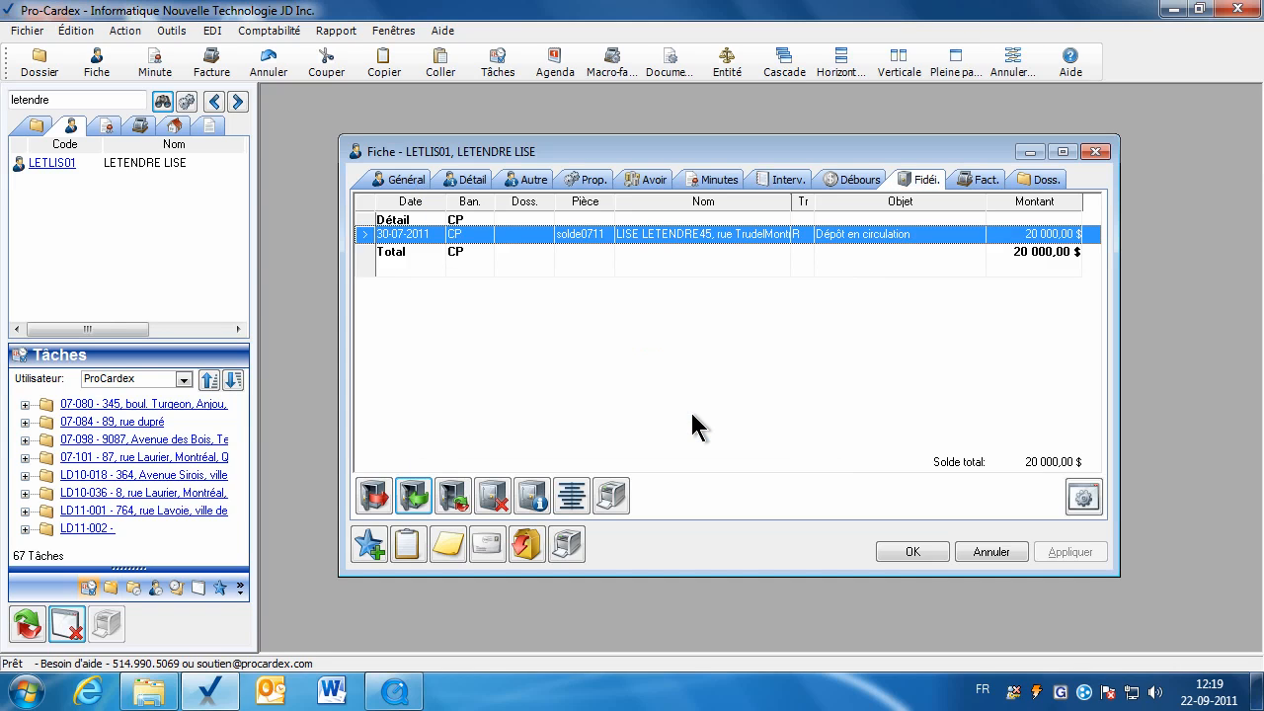
Close the current file, search 'sansfac', open that client's trust ledger and begin a receipt.
left_click(890, 550)
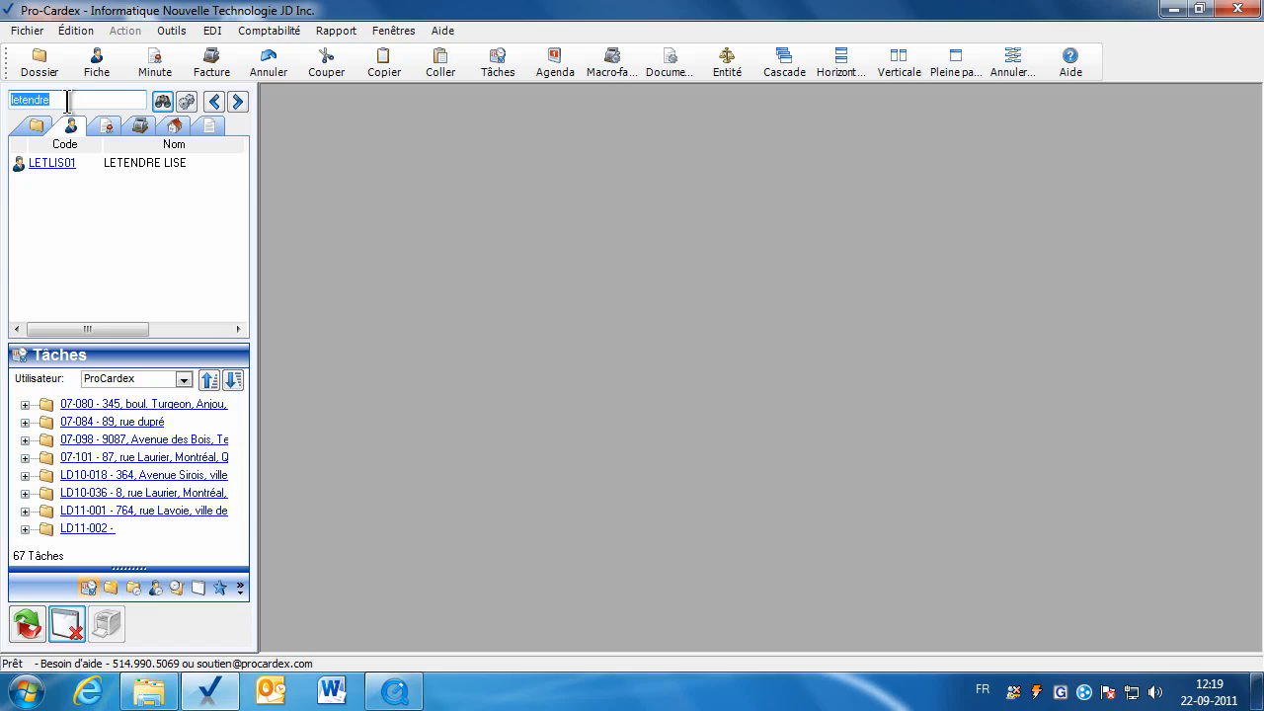
type("sansfac")
key("Return")
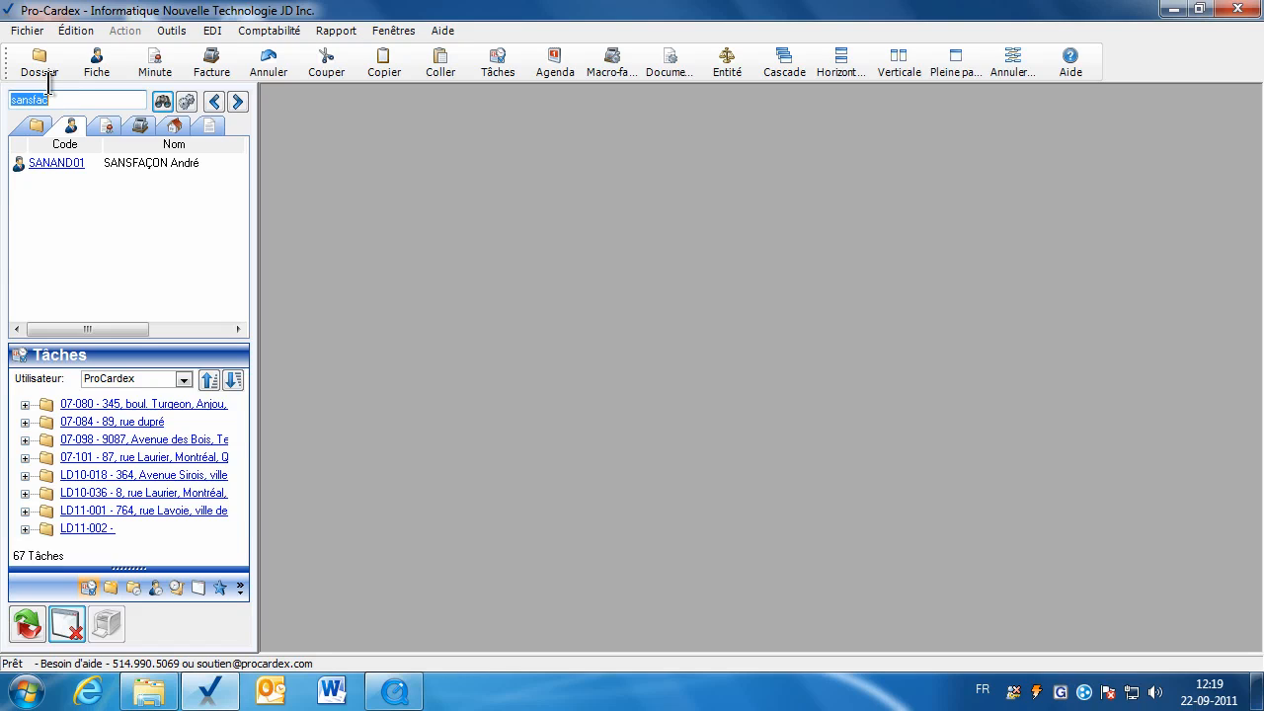
left_click(52, 164)
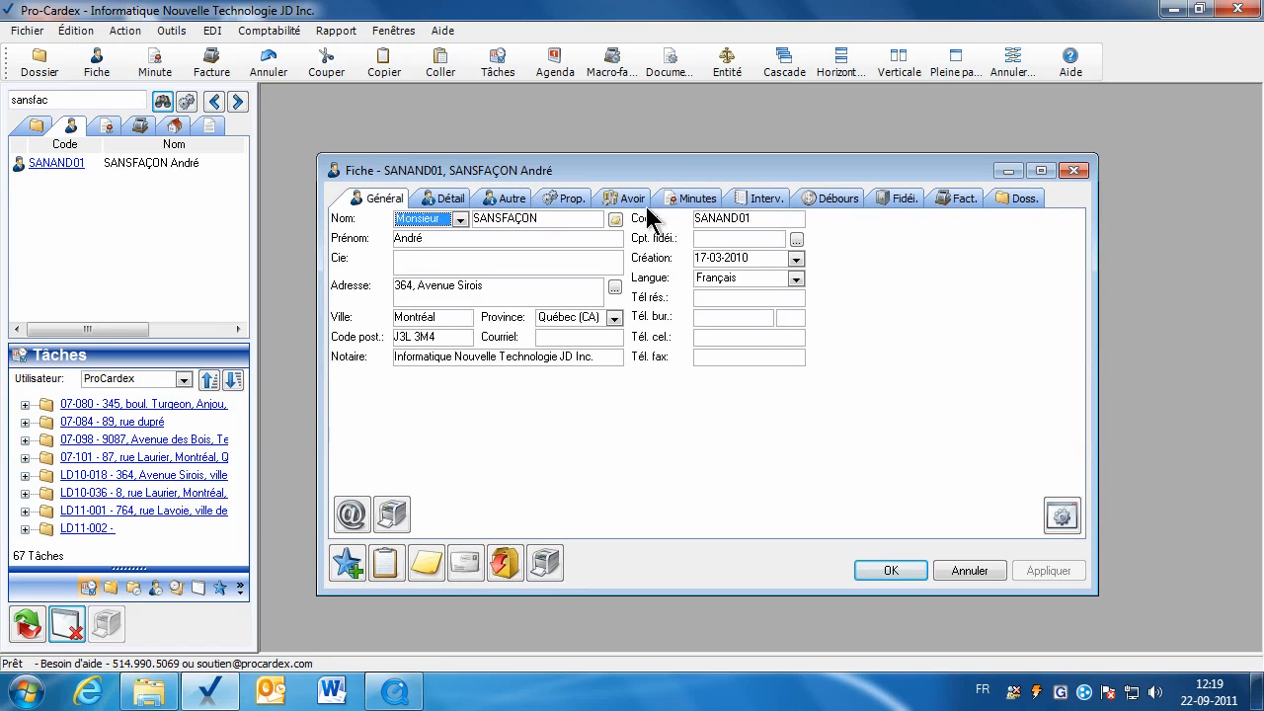
left_click(898, 199)
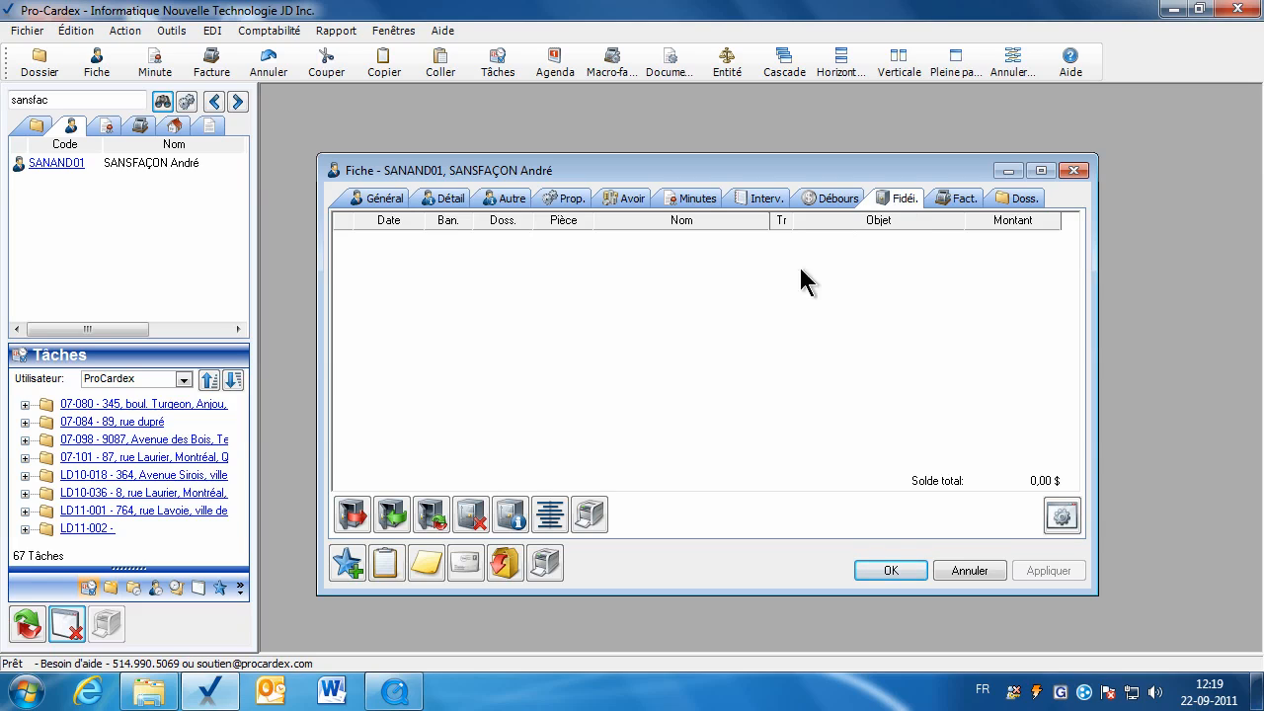
left_click(393, 515)
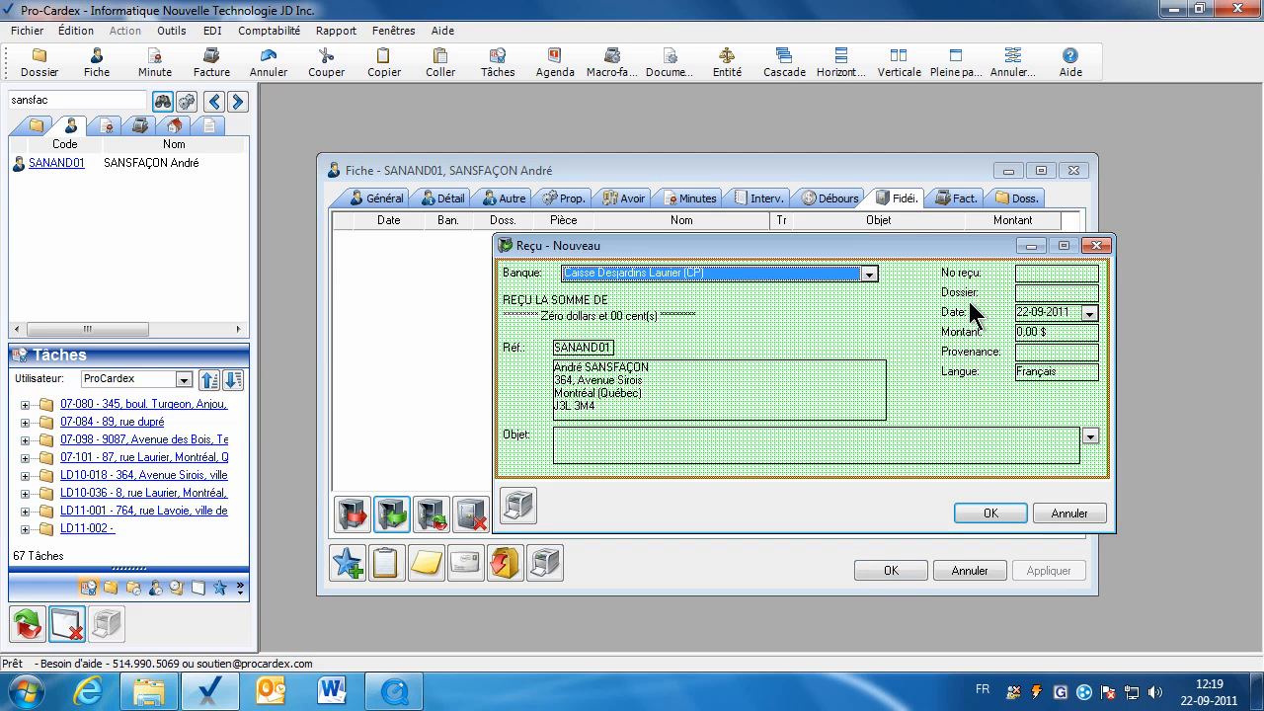
Enter receipt number solde0711, date 12-06-2011 and amount 1 200,00 $.
left_click(1030, 274)
right_click(1029, 274)
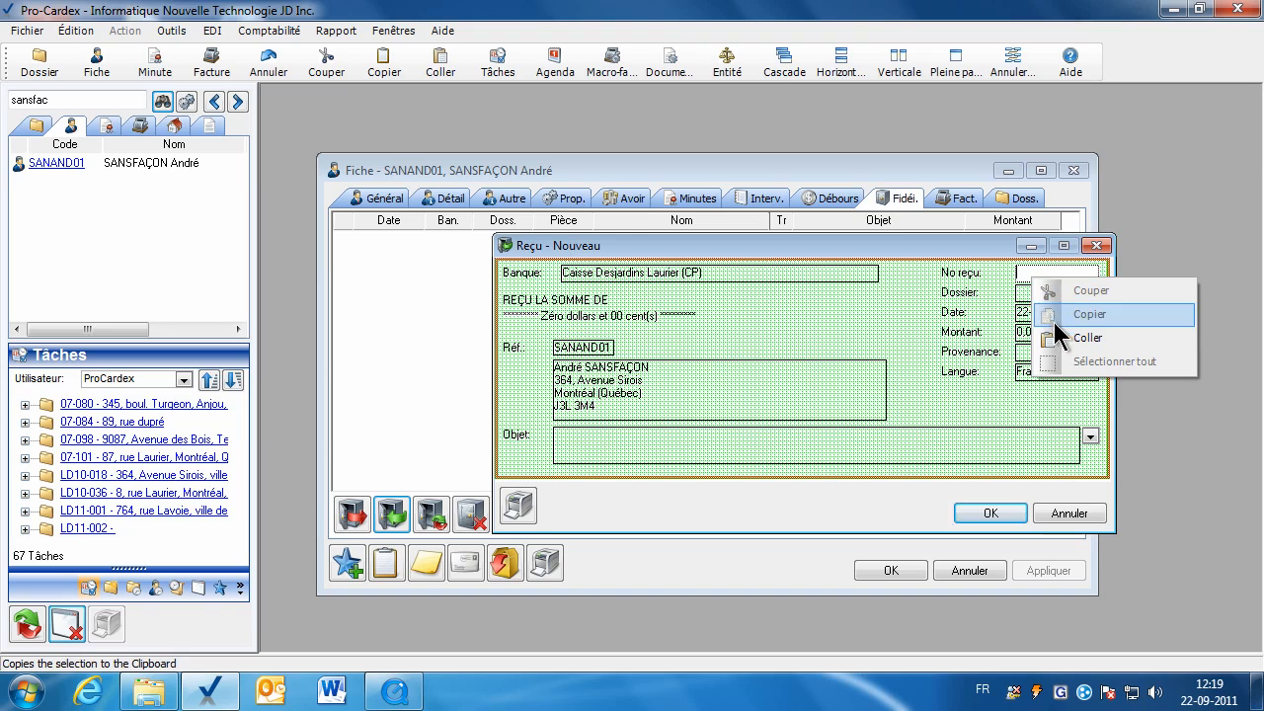
left_click(1057, 335)
left_click(1026, 292)
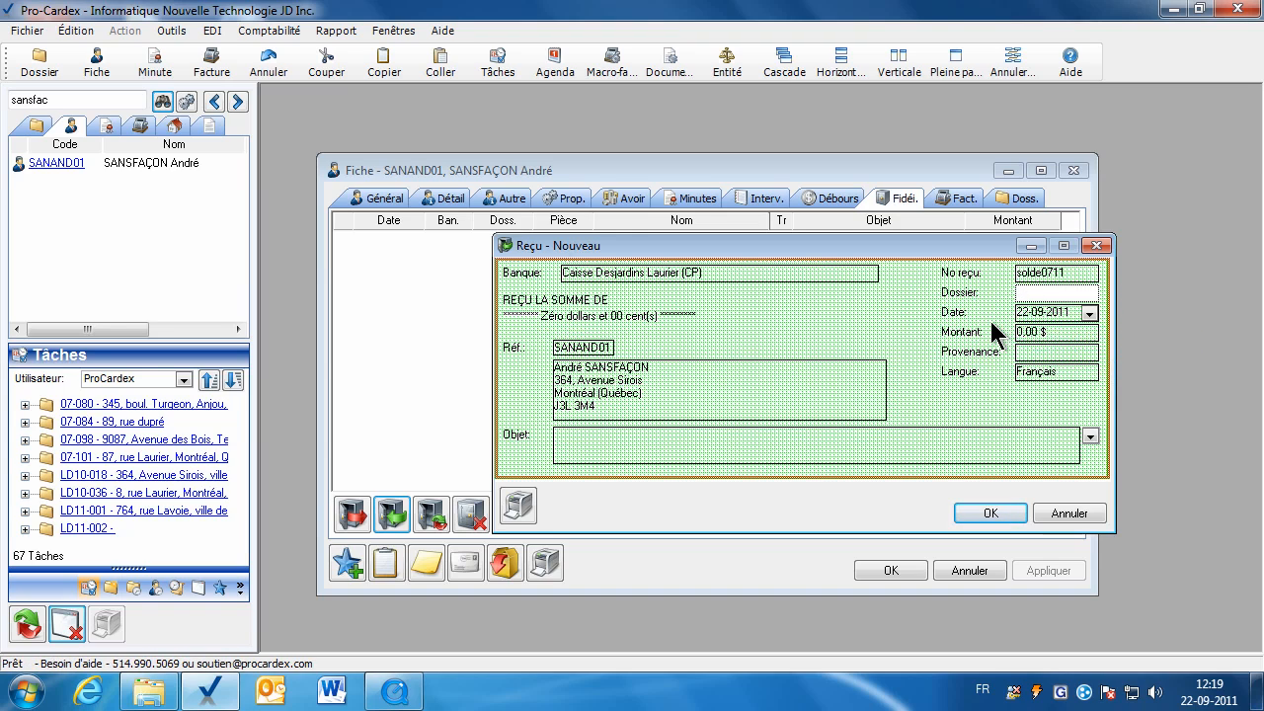
left_click(1033, 313)
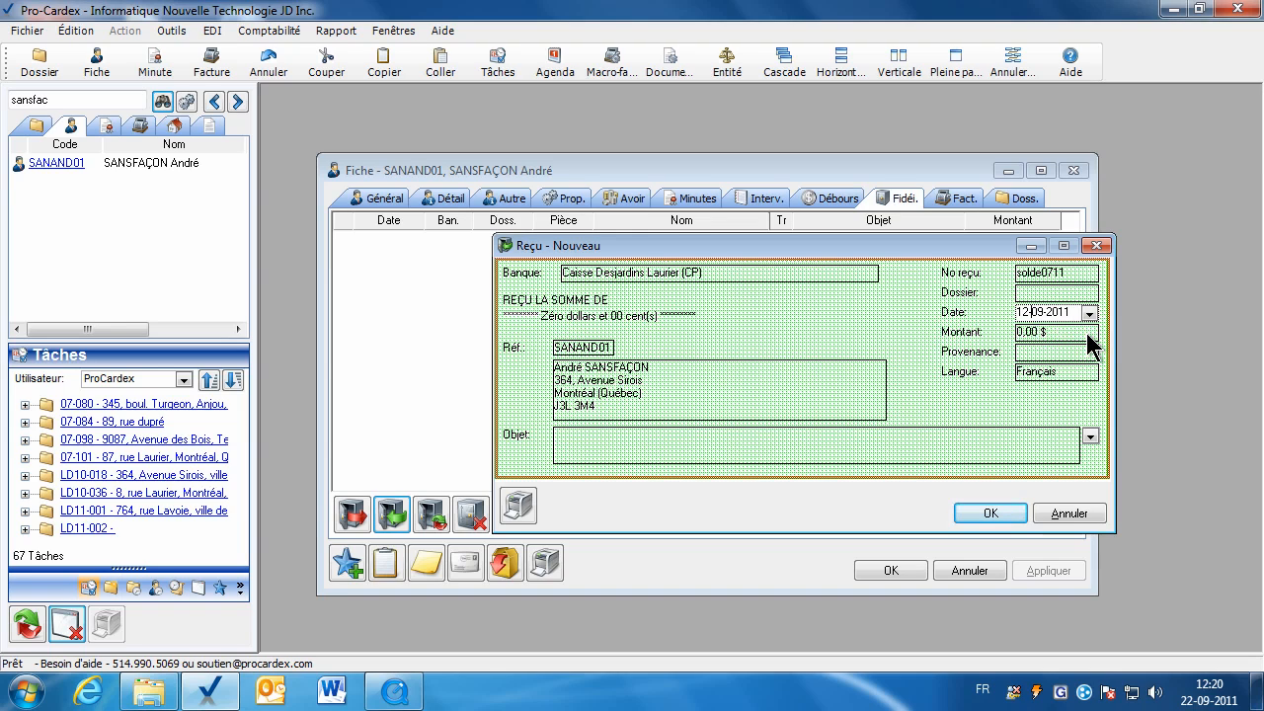
type("06")
left_click(1058, 329)
type("1200")
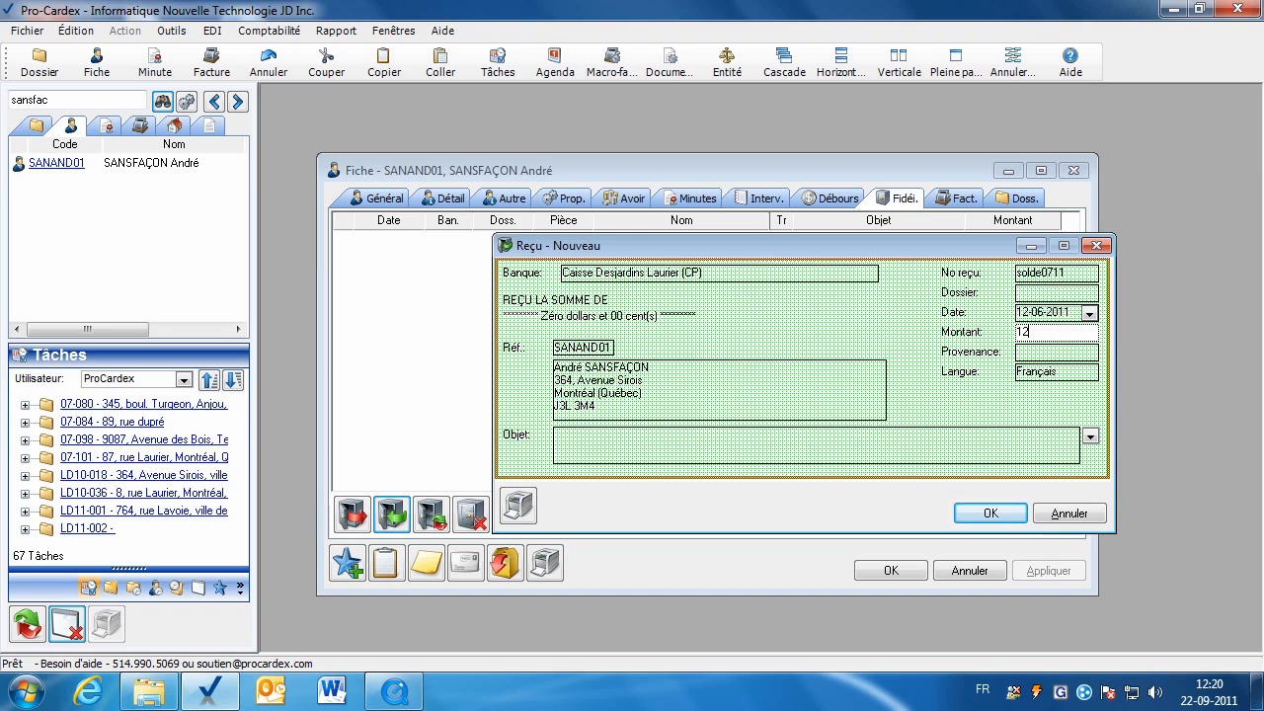
Set origin Autre and description Solde au 31-07-2011, save without printing, and start a cheque.
left_click(1055, 354)
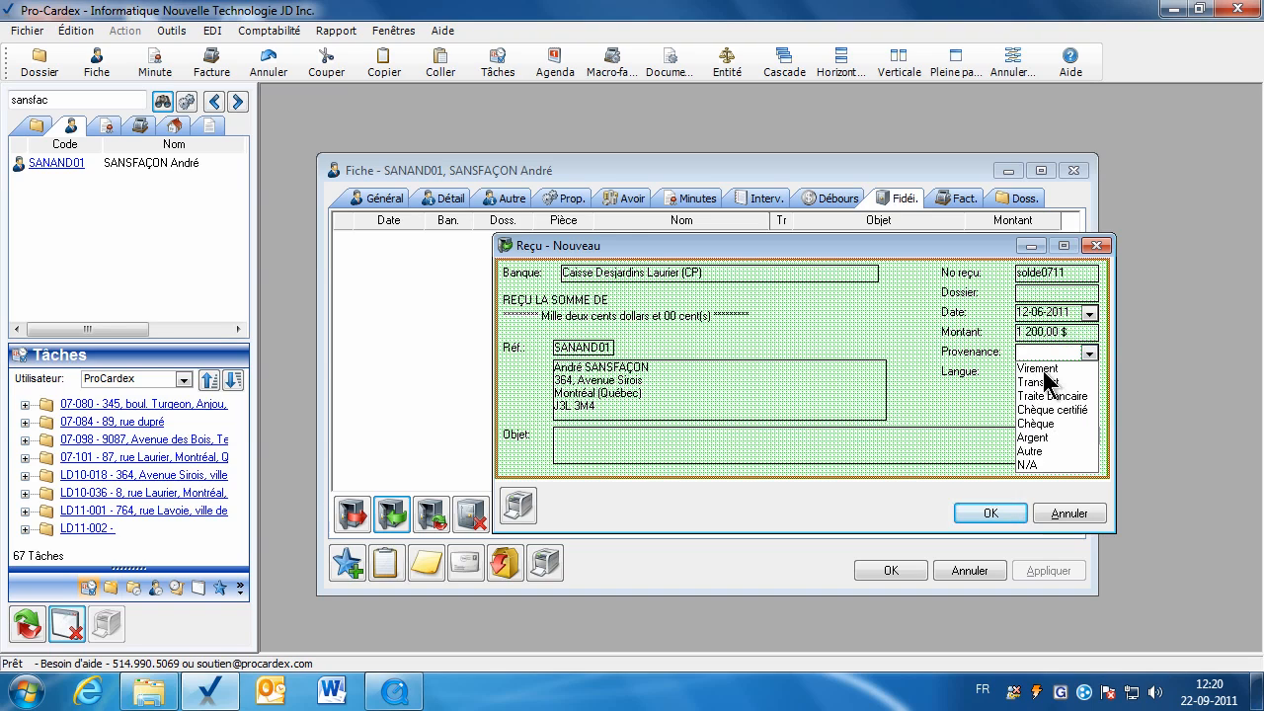
left_click(1037, 451)
left_click(1087, 437)
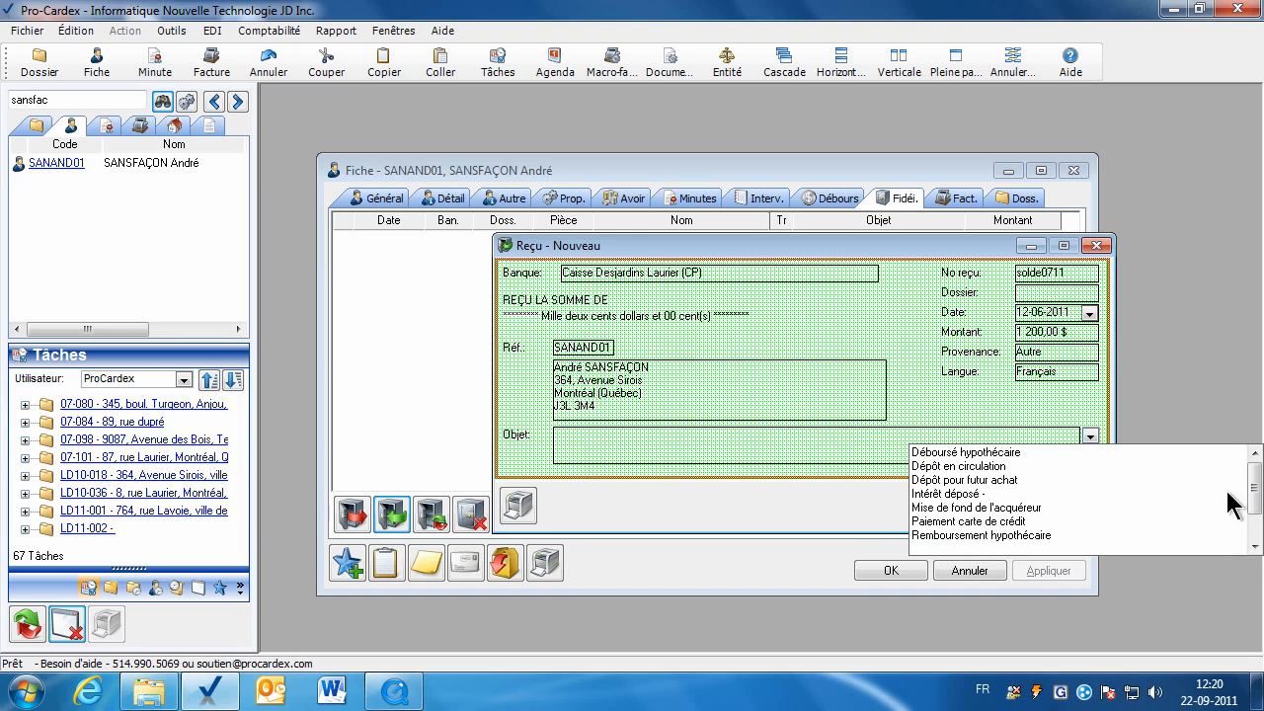
left_click_drag(1254, 499, 1254, 529)
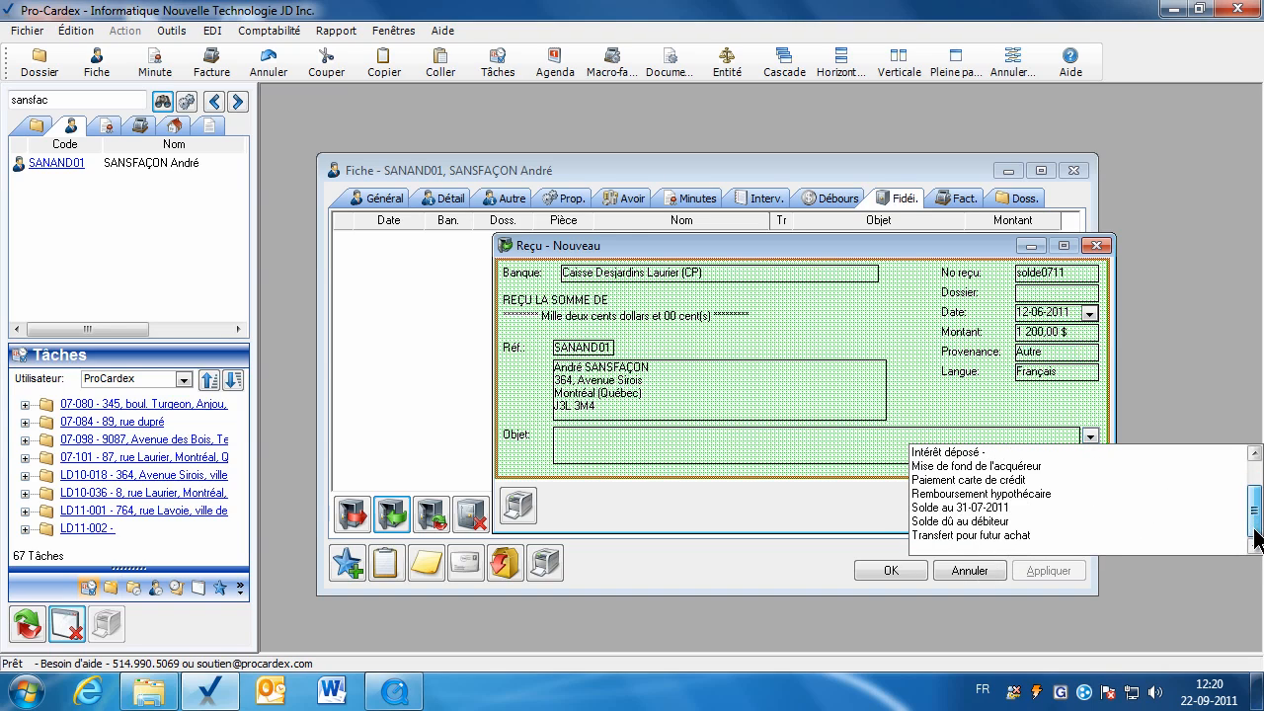
left_click(944, 508)
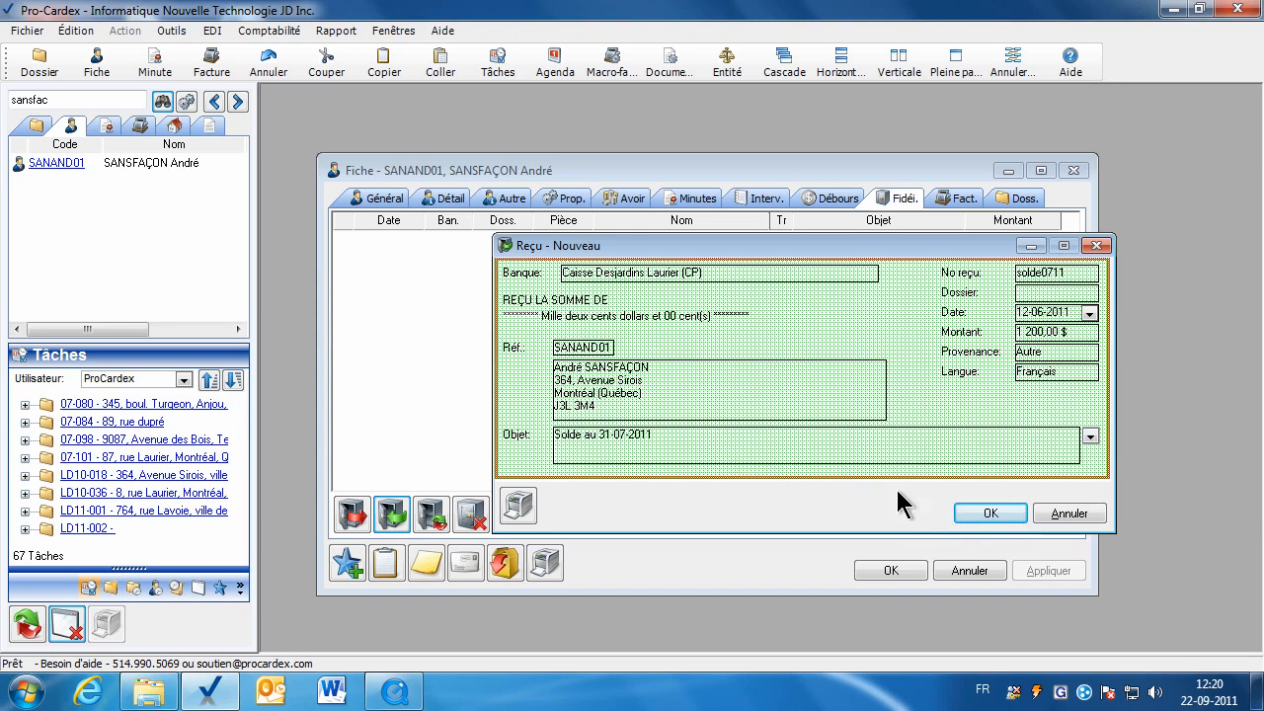
left_click(974, 513)
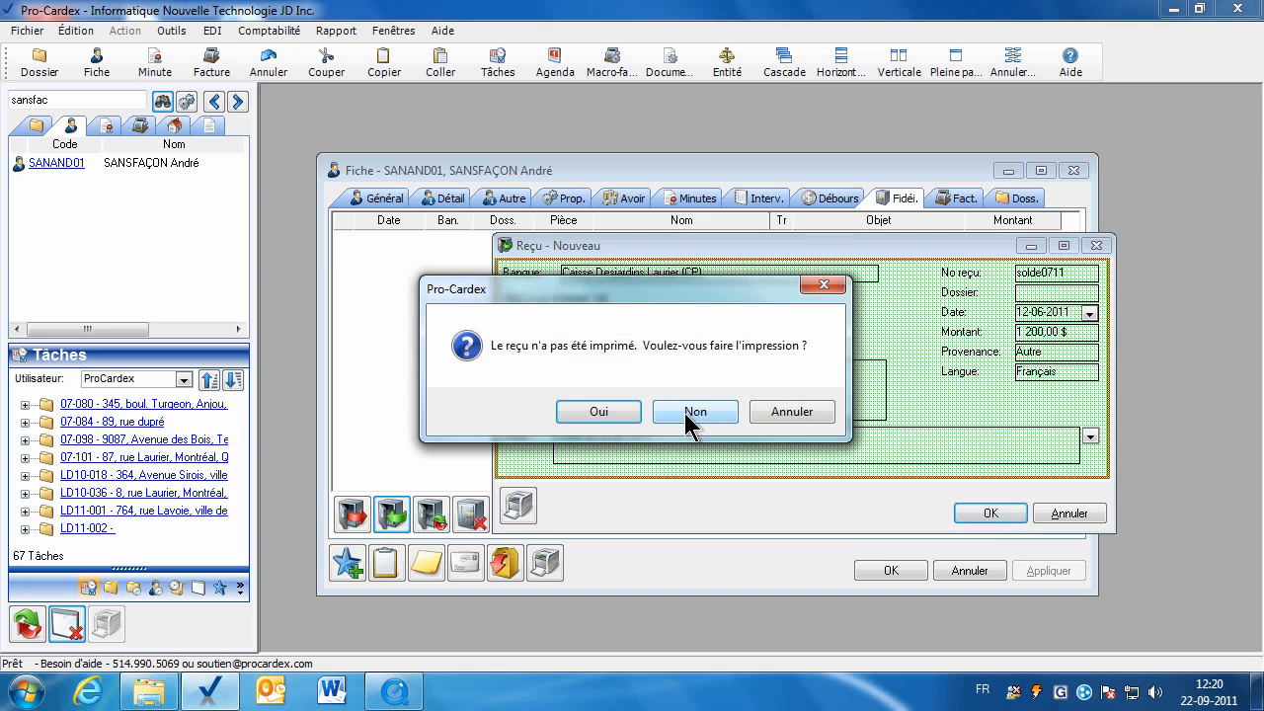
left_click(688, 415)
left_click(681, 413)
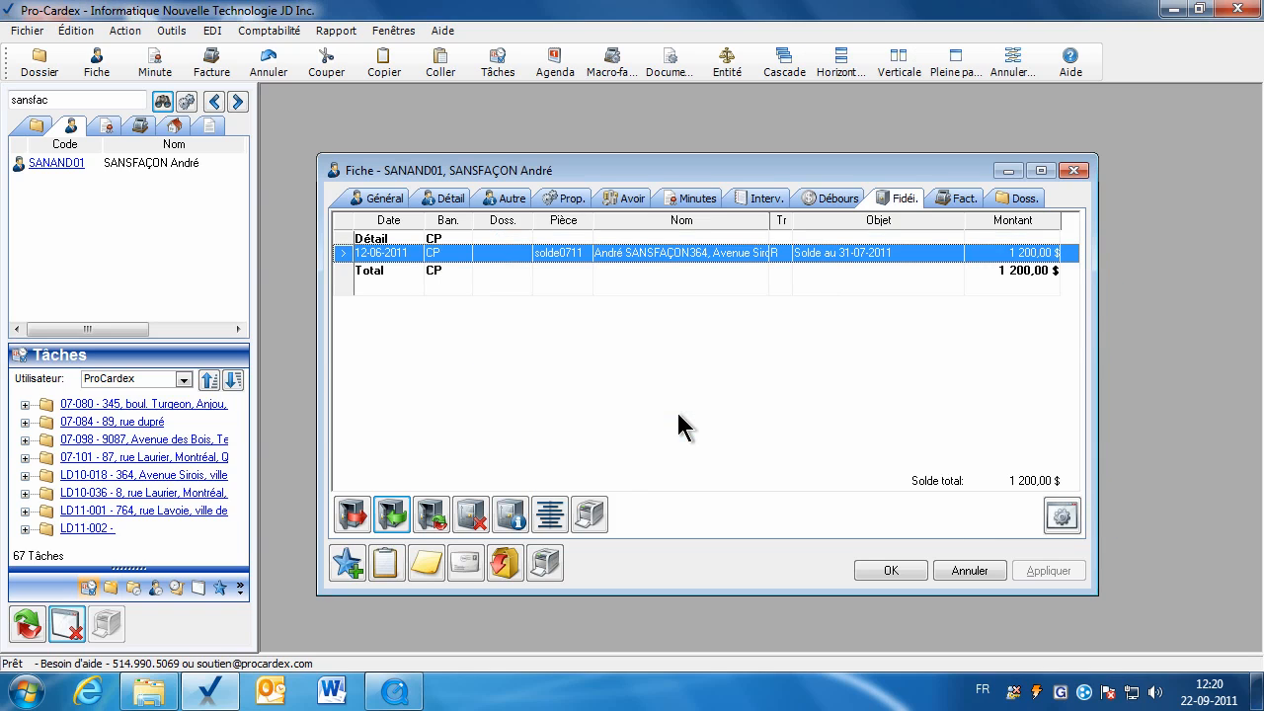
left_click(353, 514)
Enter cheque number 436, date 12-06-2011 and amount 1 200,00 $.
left_click(1073, 297)
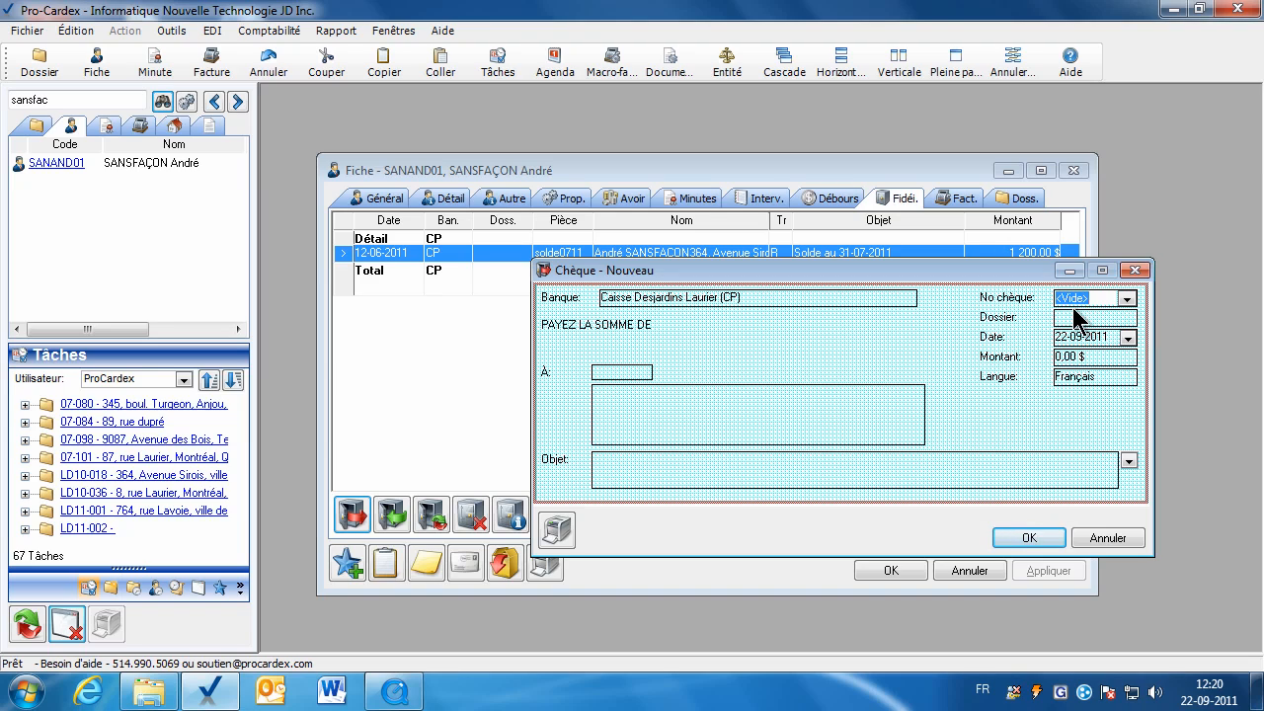
type("436")
left_click(1057, 318)
left_click(1103, 338)
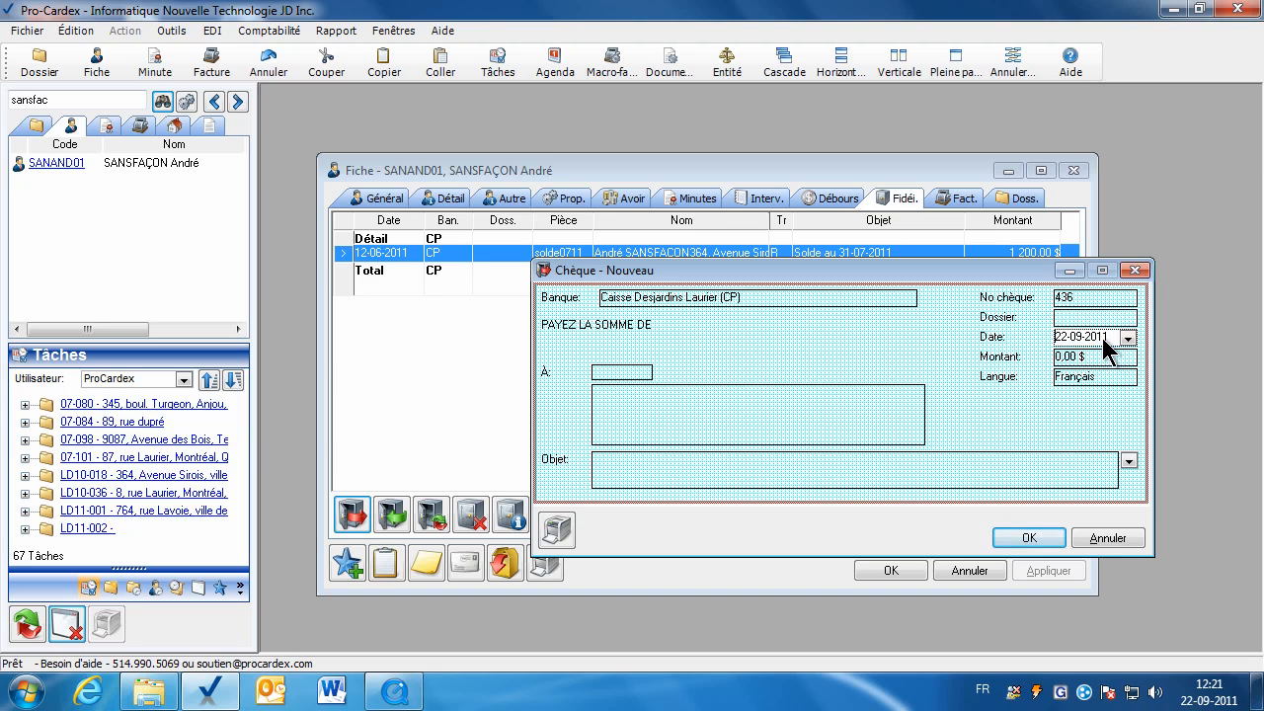
type("1")
left_click_drag(1078, 355, 1046, 337)
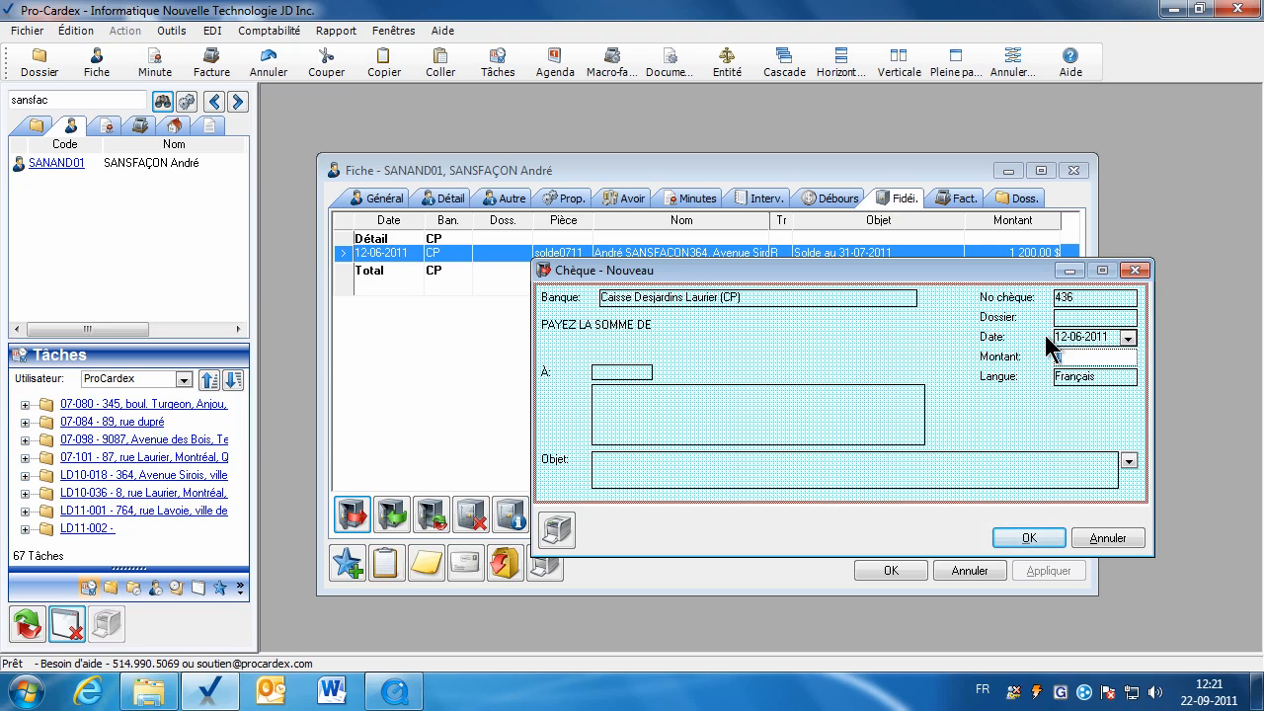
type("1200")
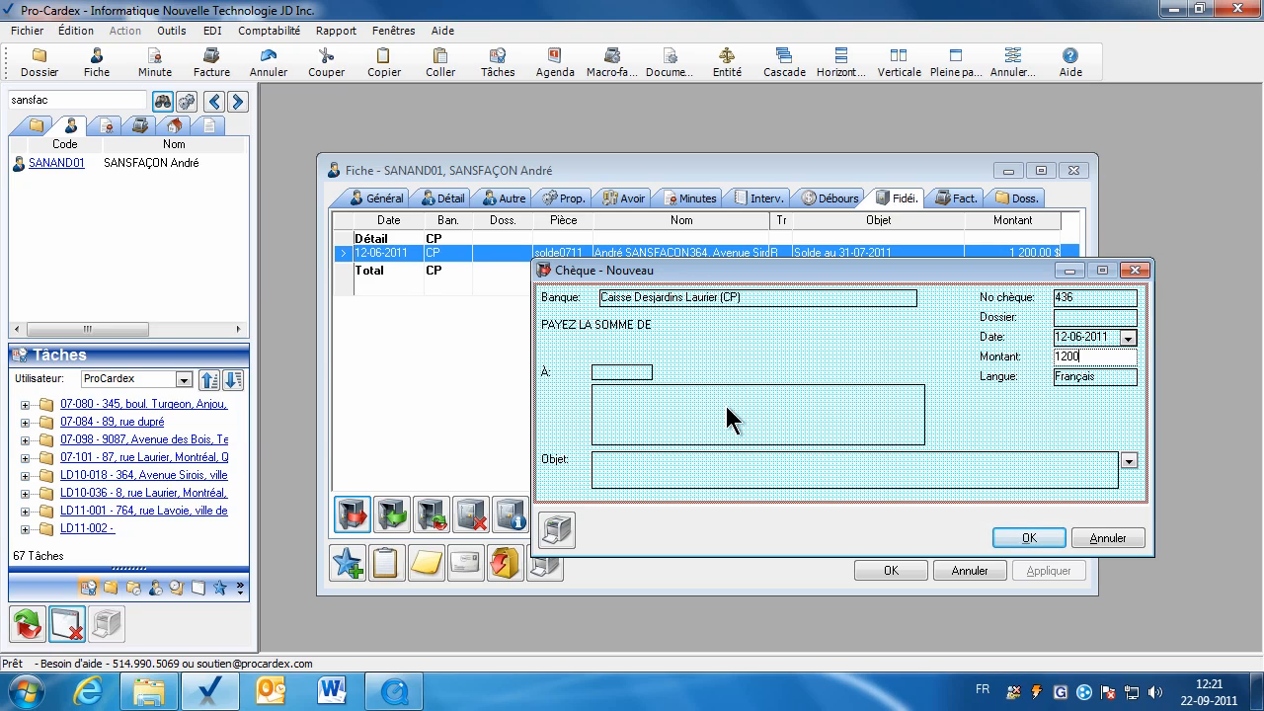
Name the notary as payee, choose Honoraires pour prêt dû par l'acquéreur, and save without printing.
left_click(705, 415)
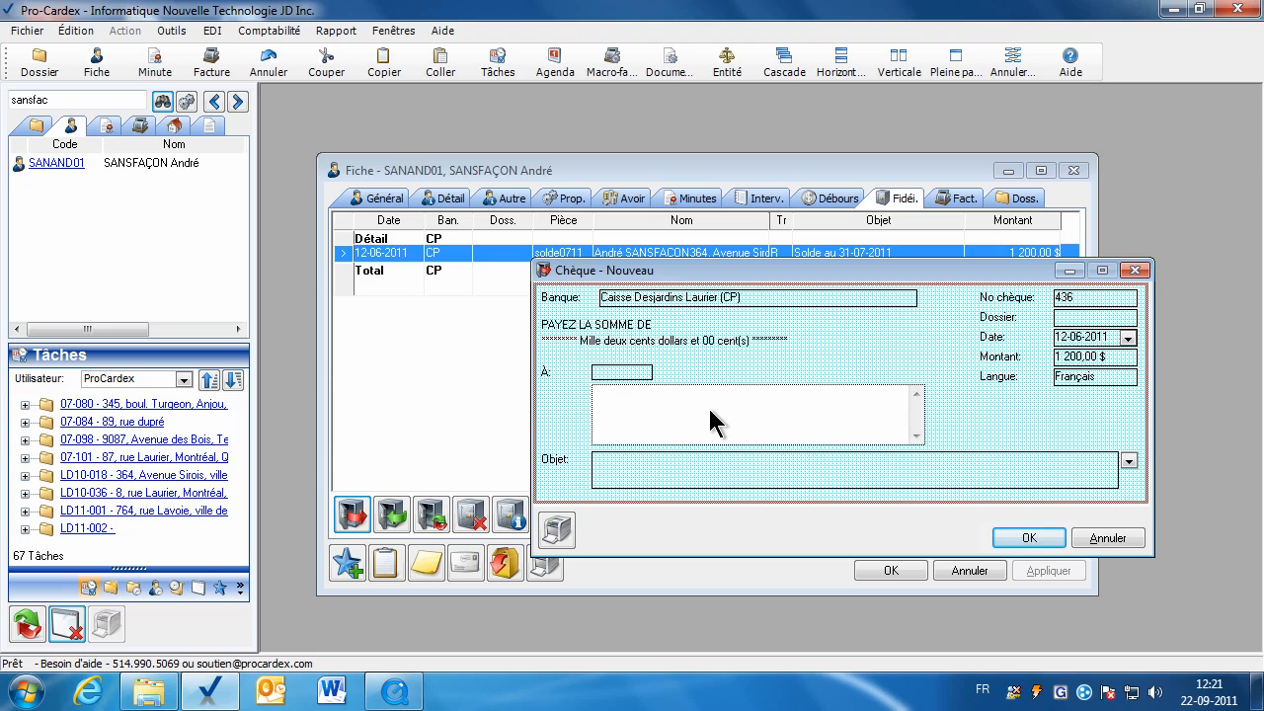
left_click(1129, 461)
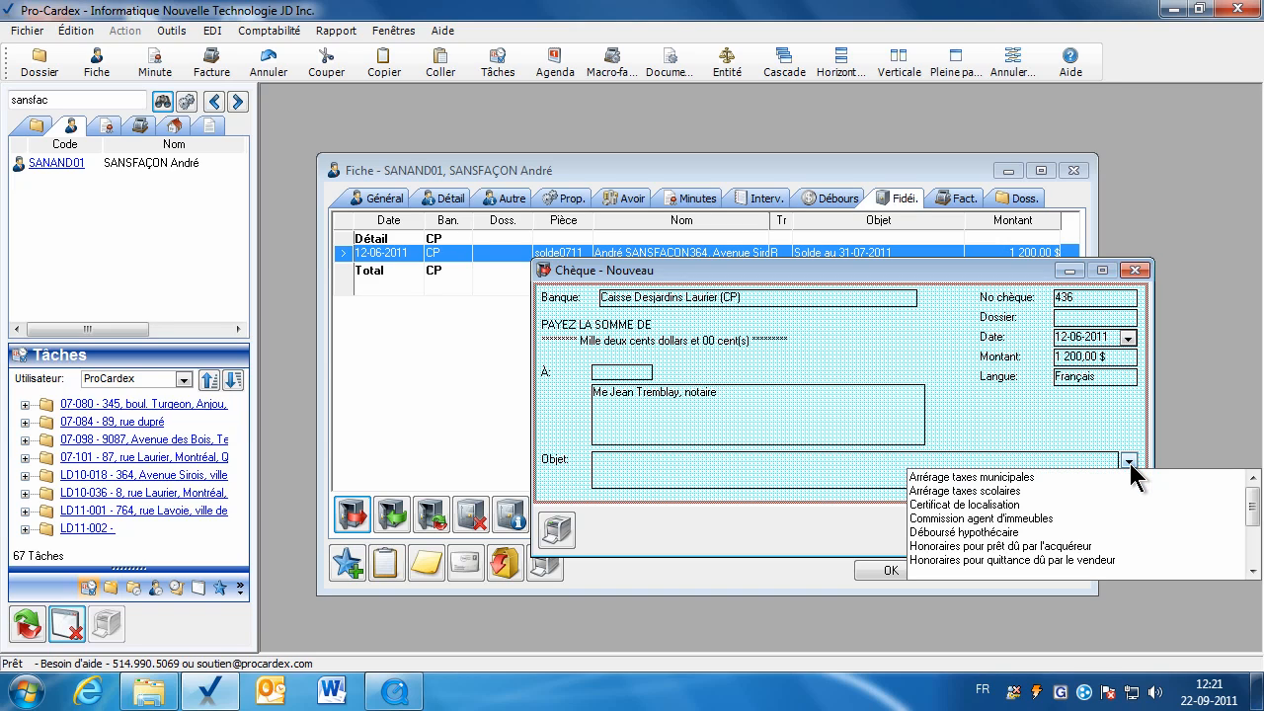
left_click(975, 546)
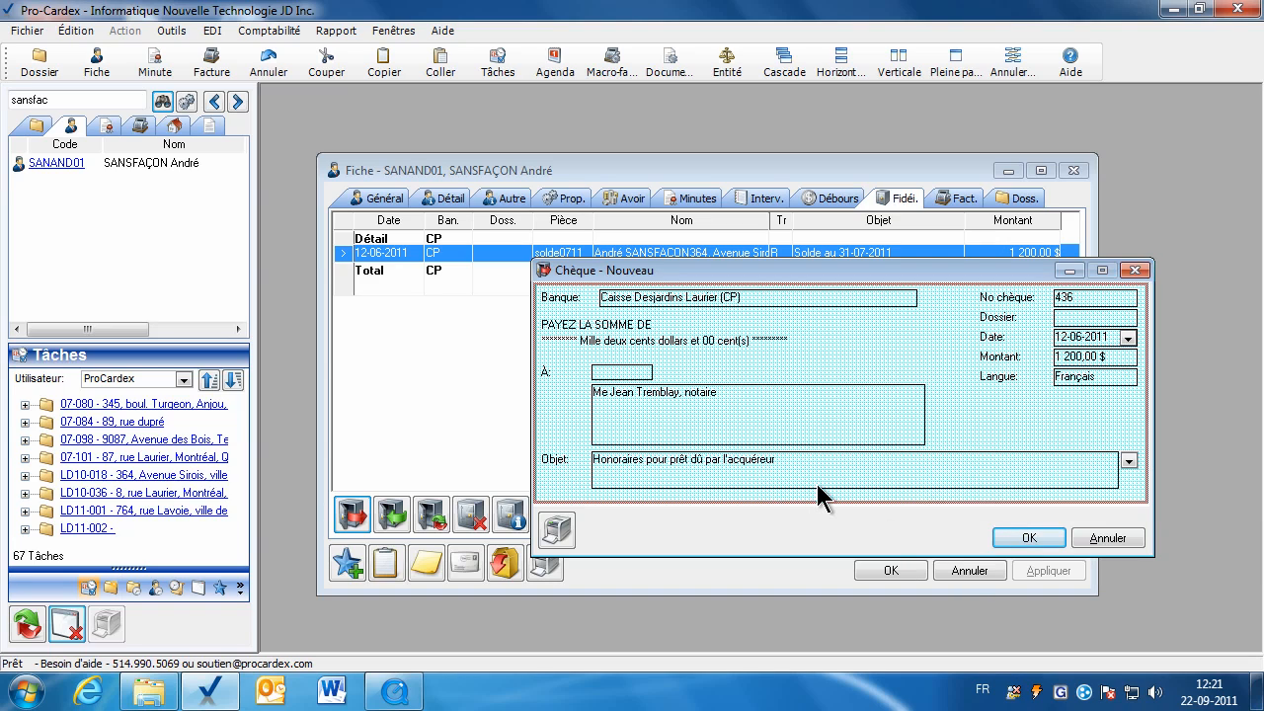
left_click(771, 484)
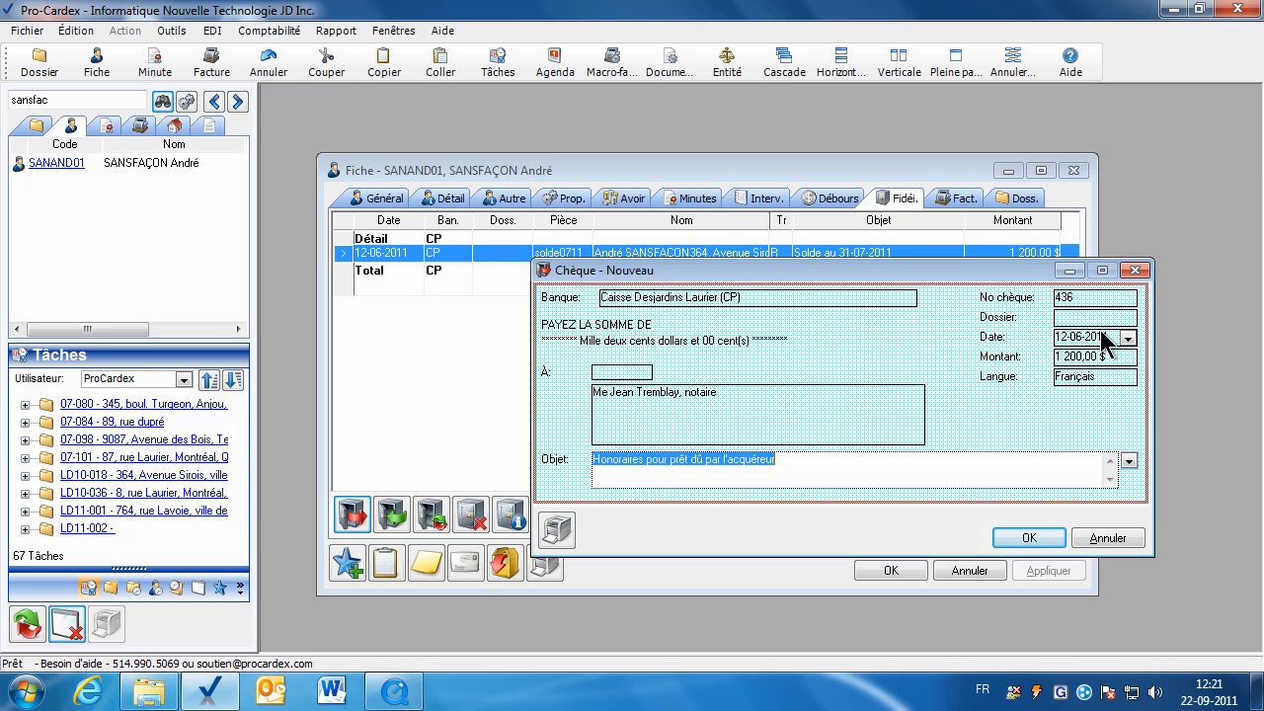
left_click(1030, 542)
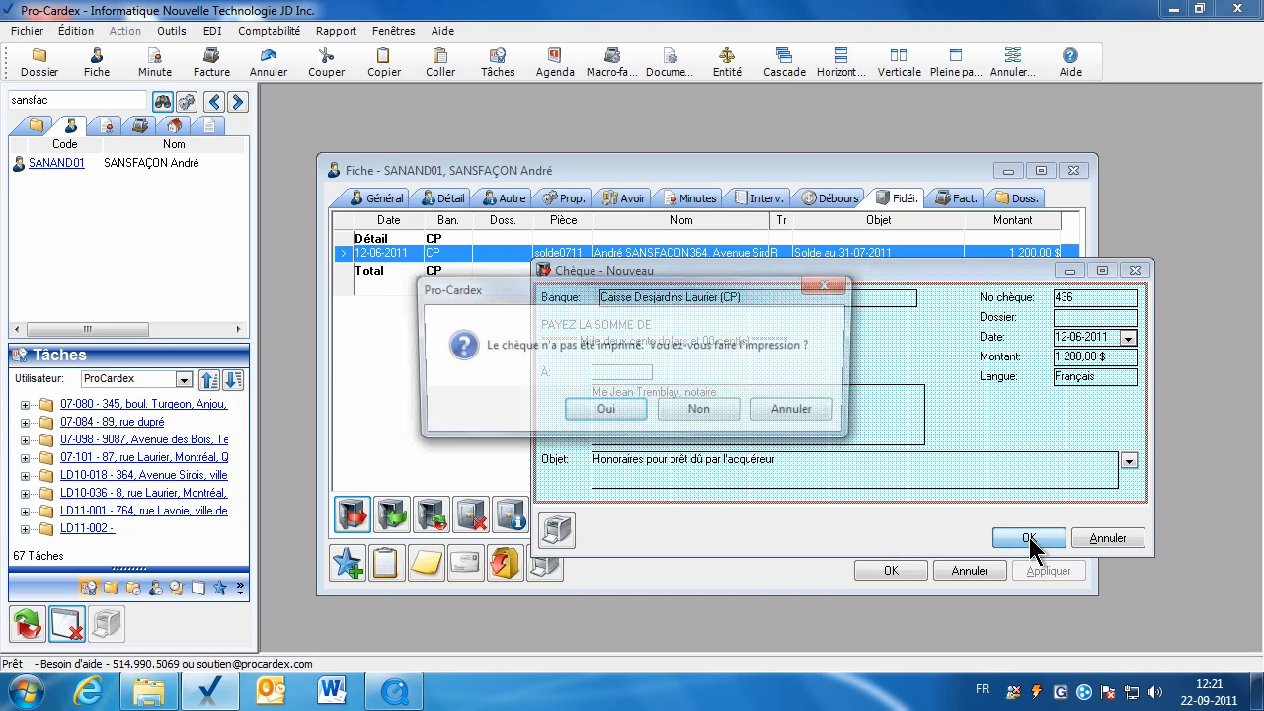
left_click(696, 412)
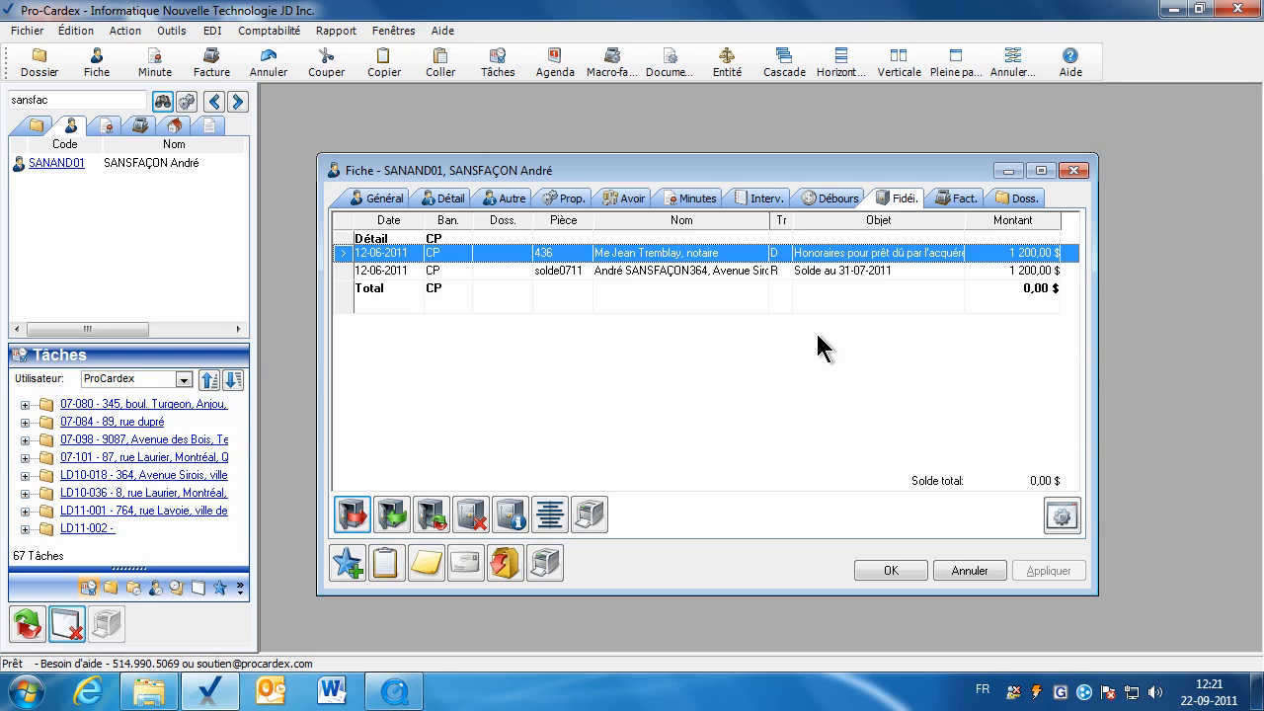
Open receipt solde0711 and cheque 436 without changes, then close the client's file.
left_click(798, 272)
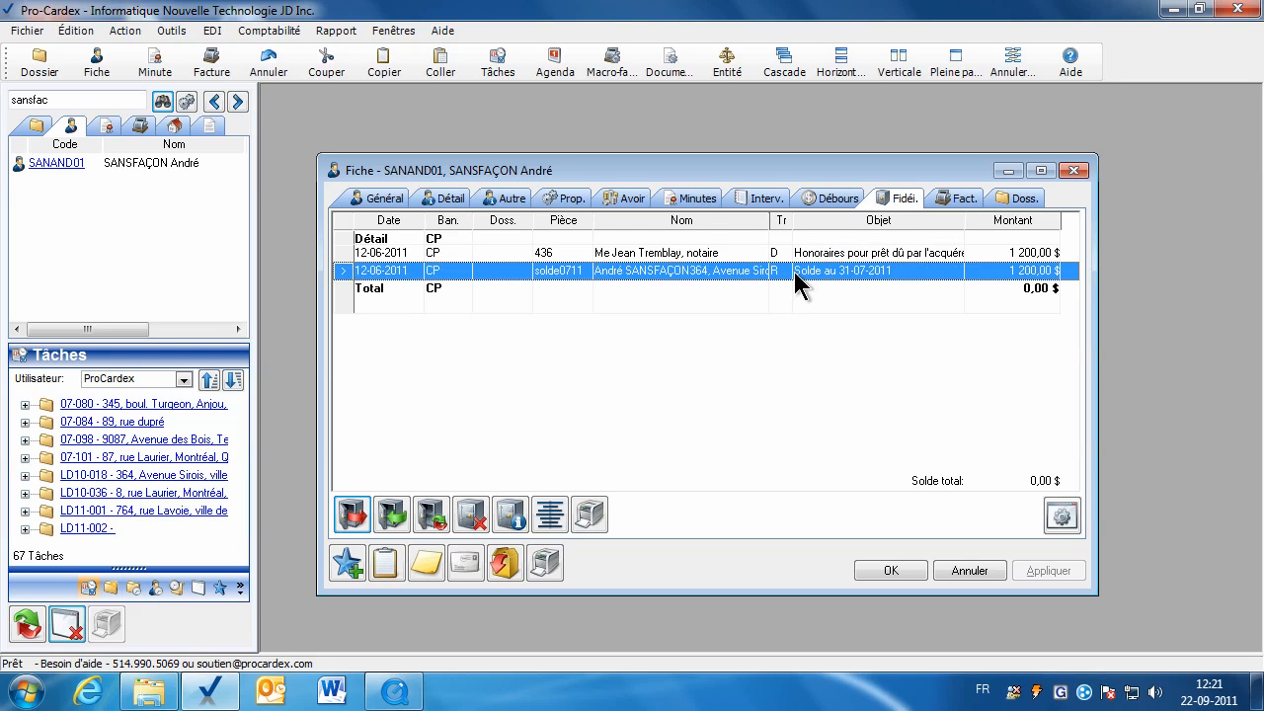
double_click(795, 273)
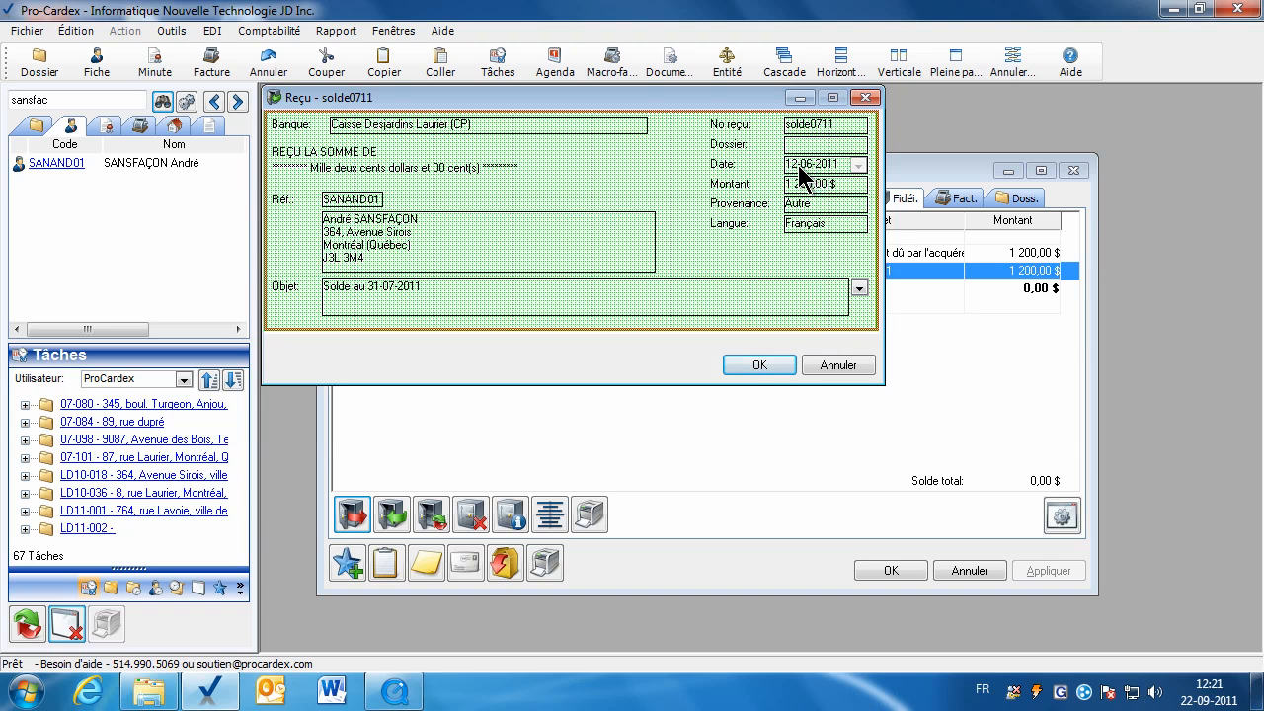
left_click(820, 364)
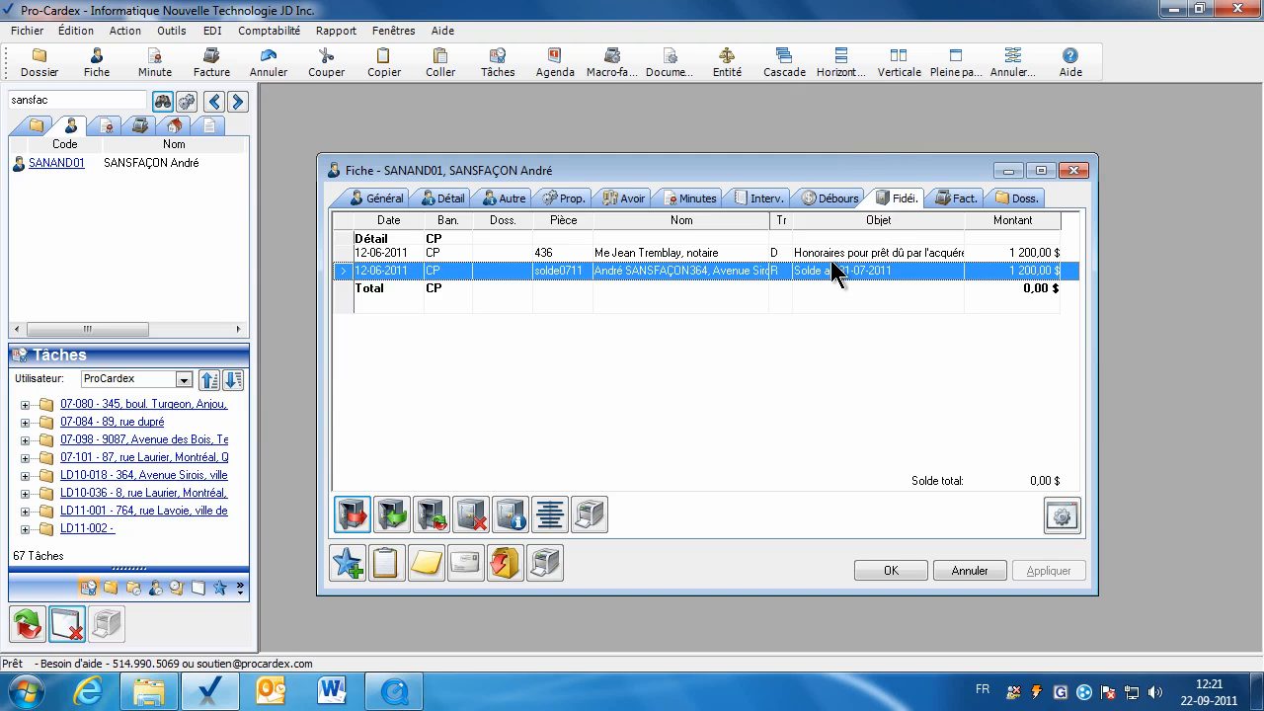
double_click(827, 252)
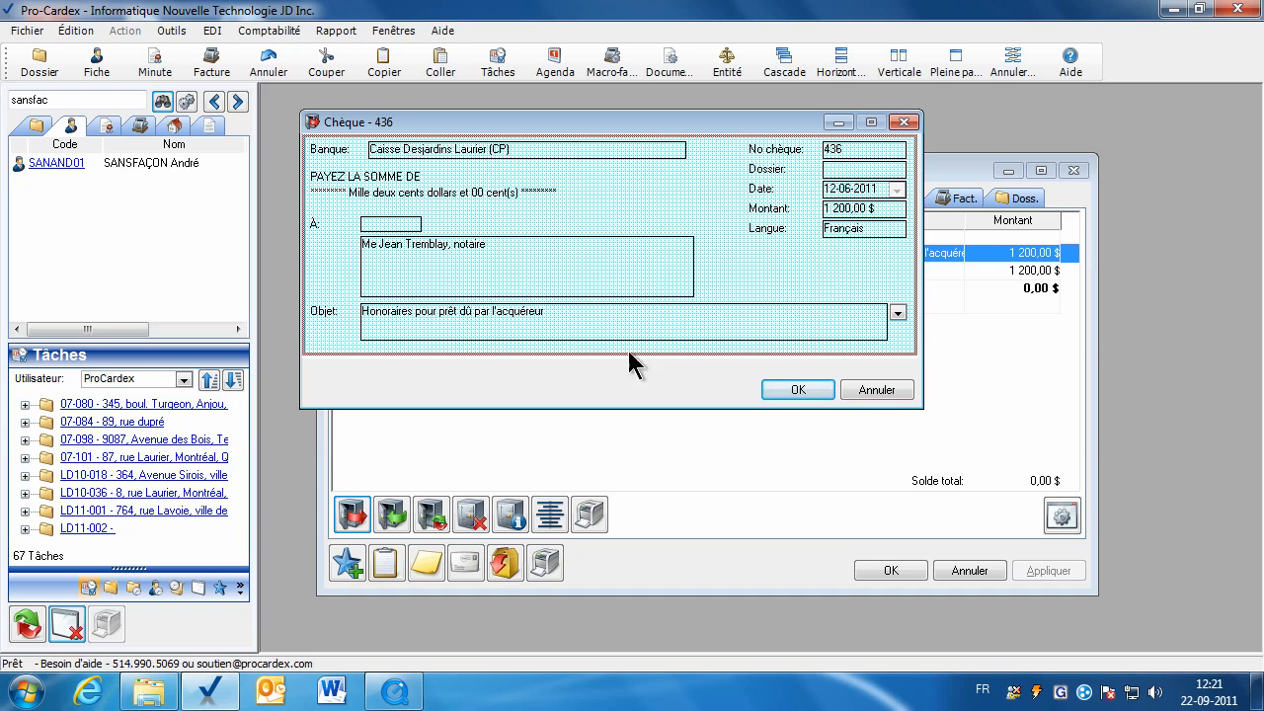
left_click(866, 393)
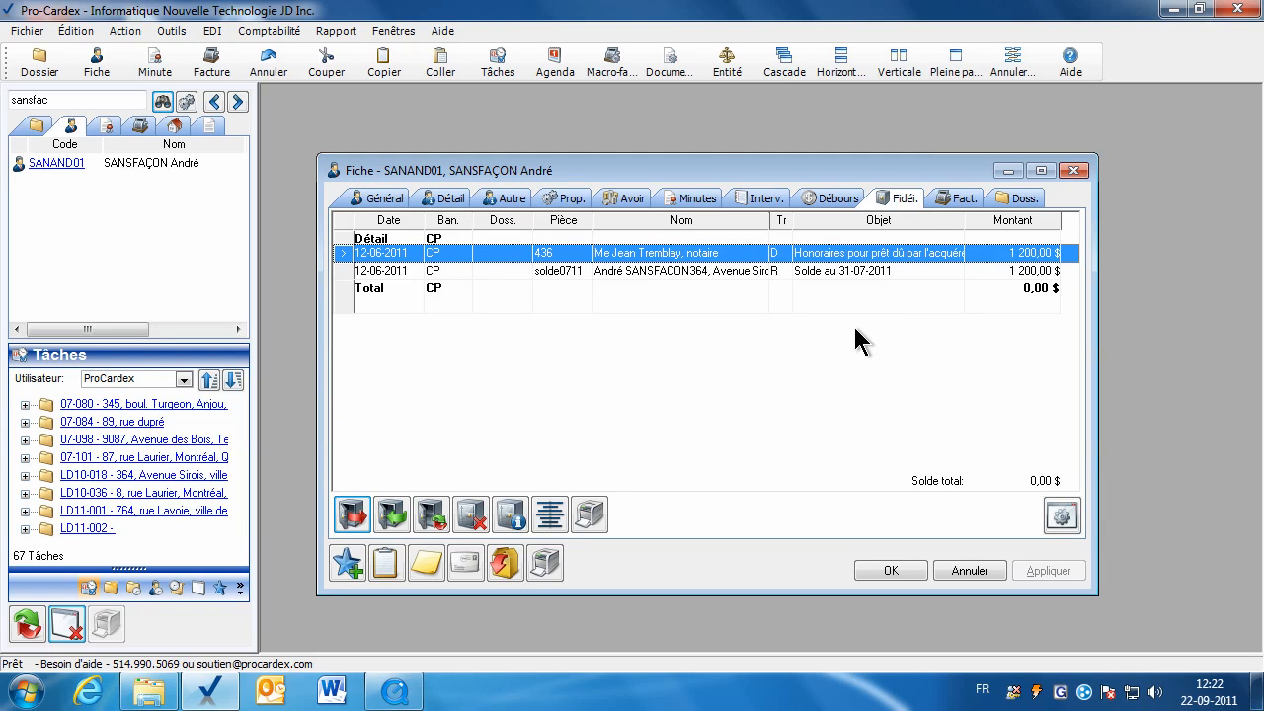
left_click(901, 573)
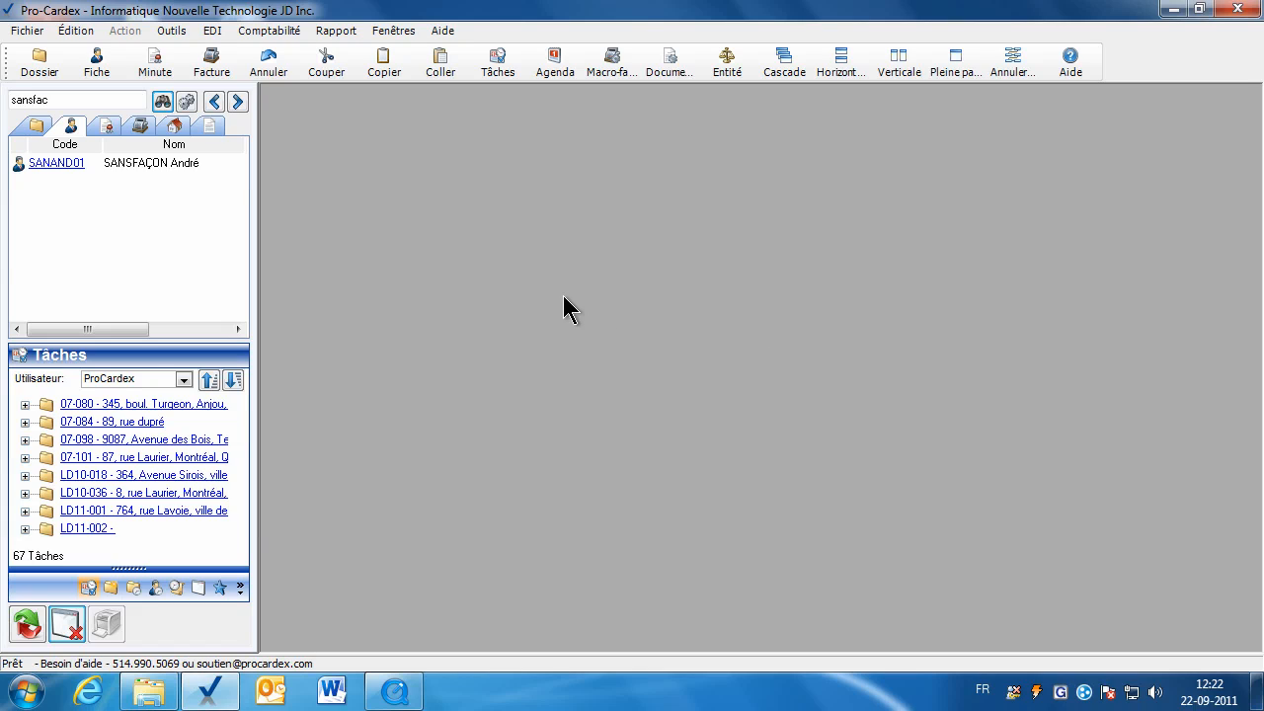
Search 'trepanie', open the client's trust ledger and browse its receipt and cheque rows.
double_click(71, 101)
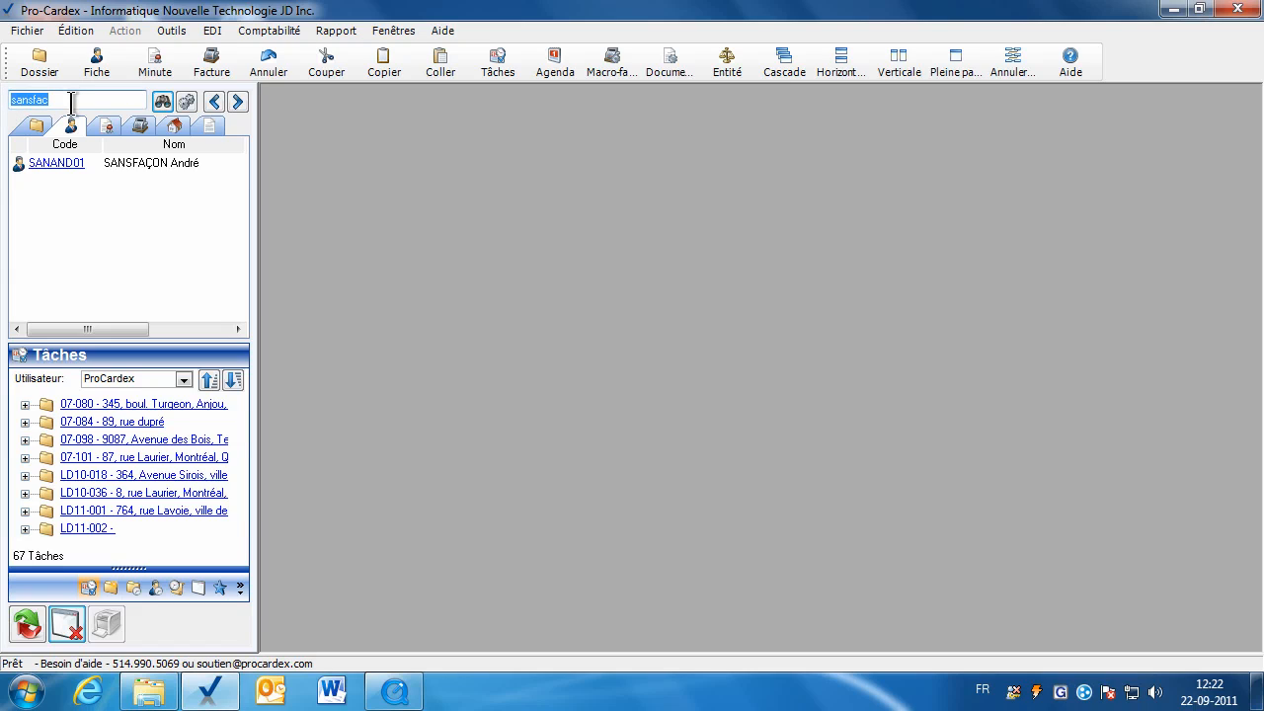
type("trepanie")
key("Return")
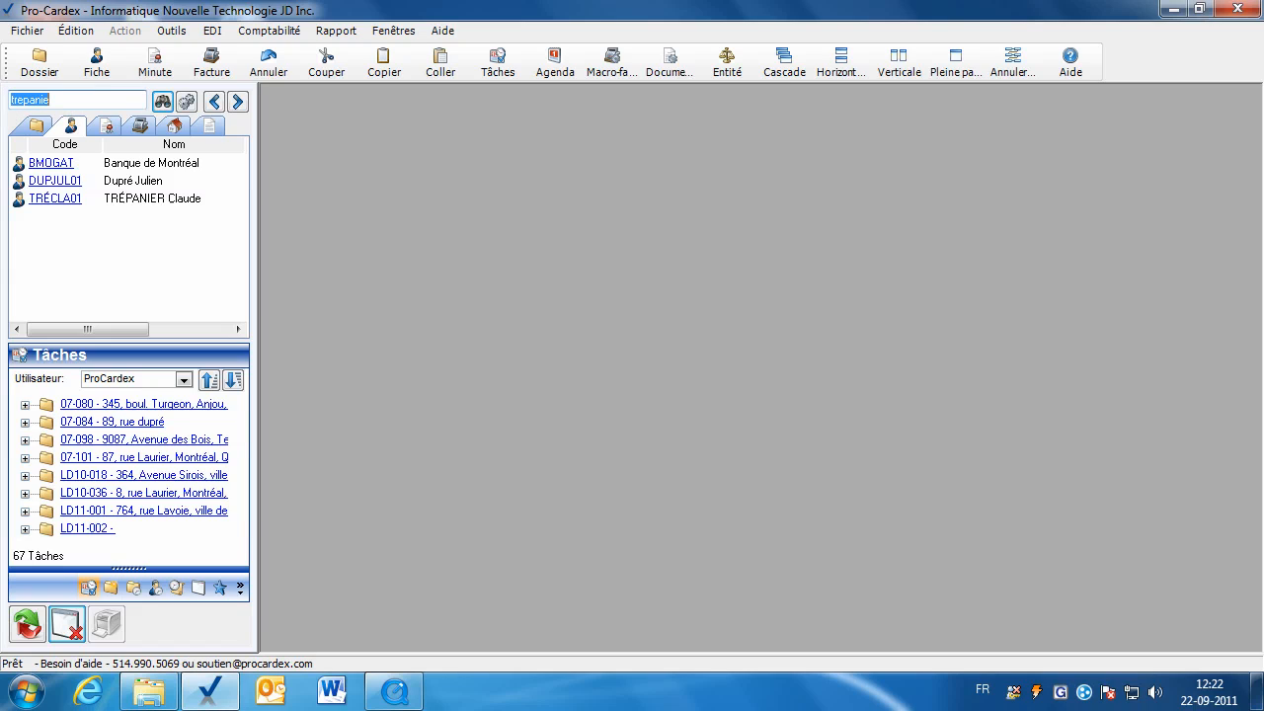
left_click(55, 198)
left_click(926, 185)
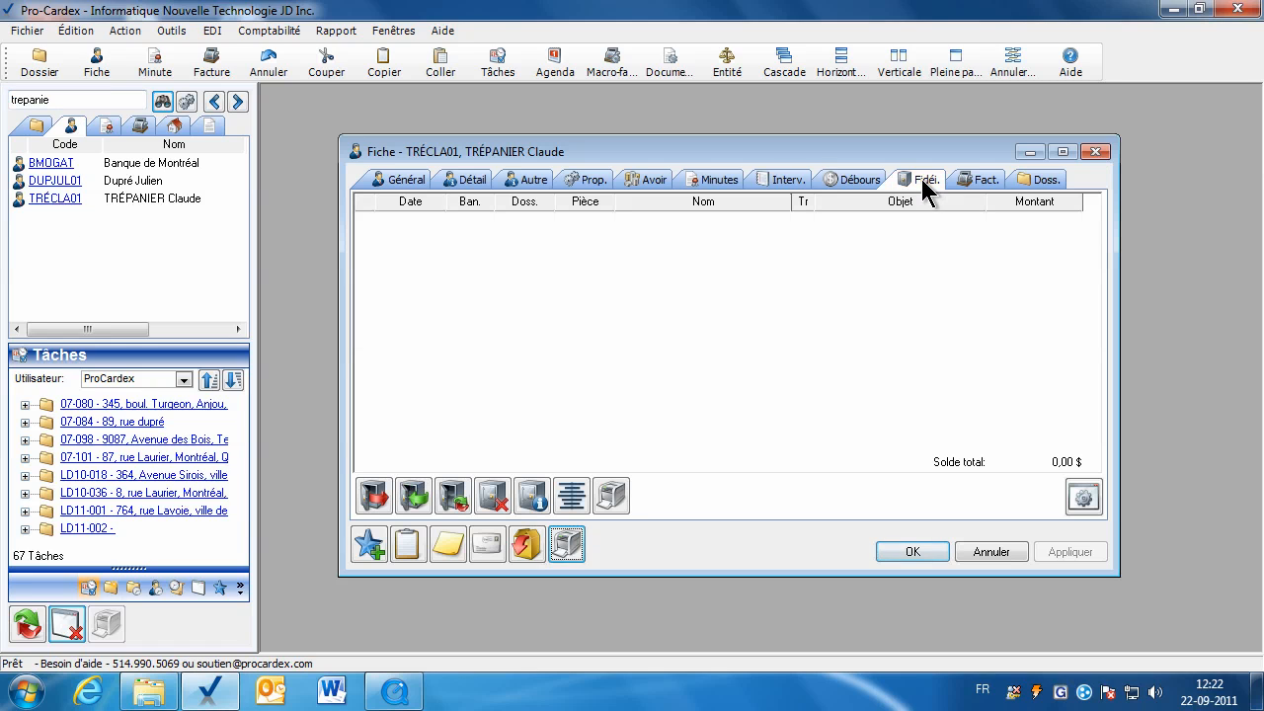
left_click(785, 308)
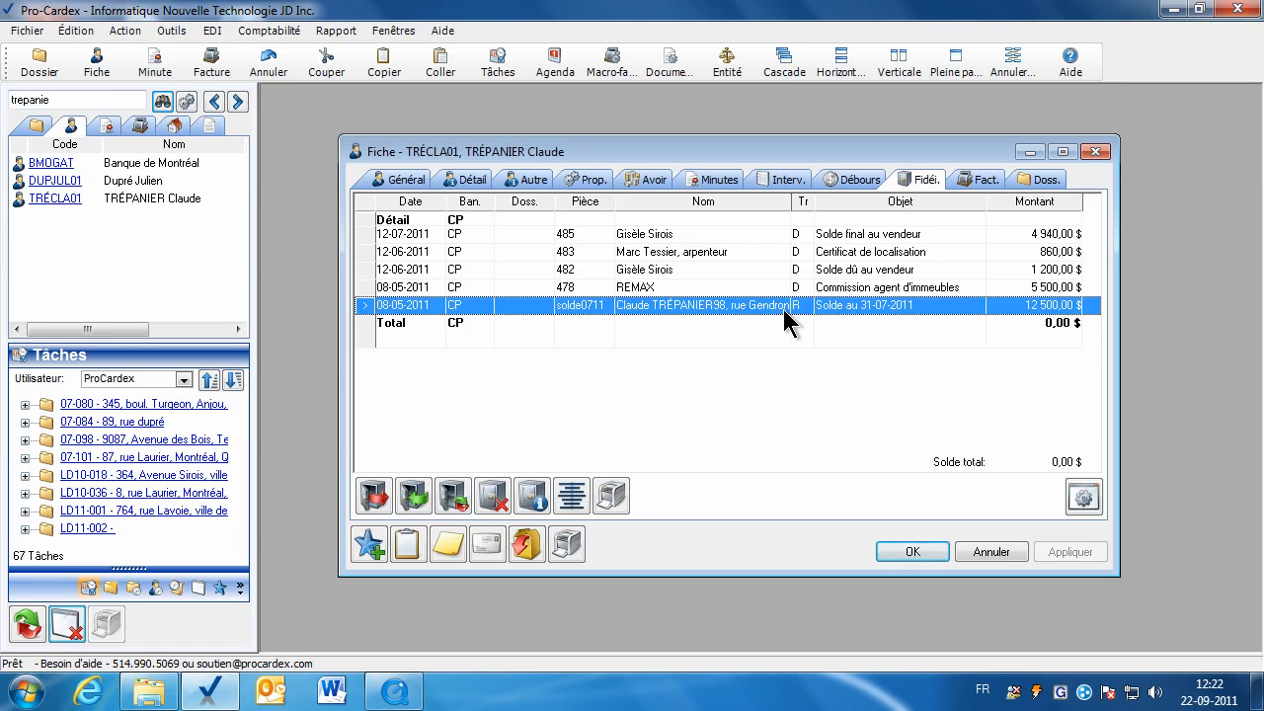
left_click(891, 239)
left_click(892, 252)
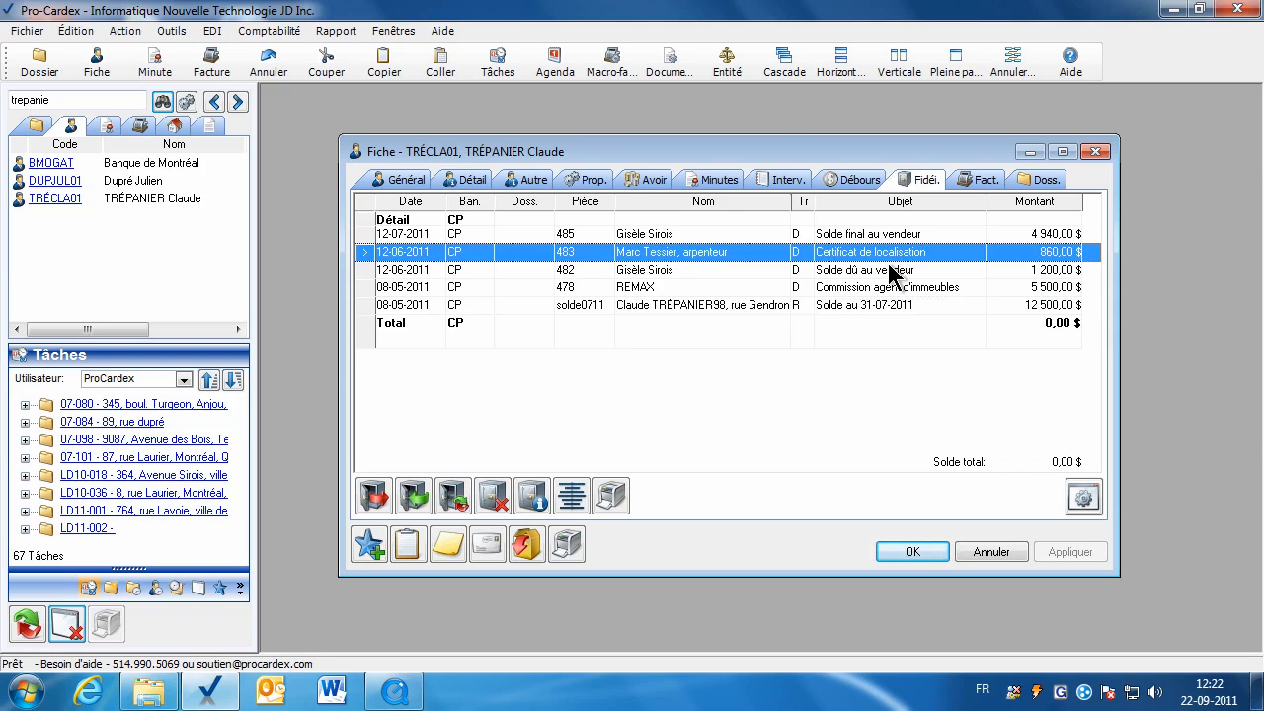
left_click(892, 270)
left_click(892, 288)
left_click(860, 306)
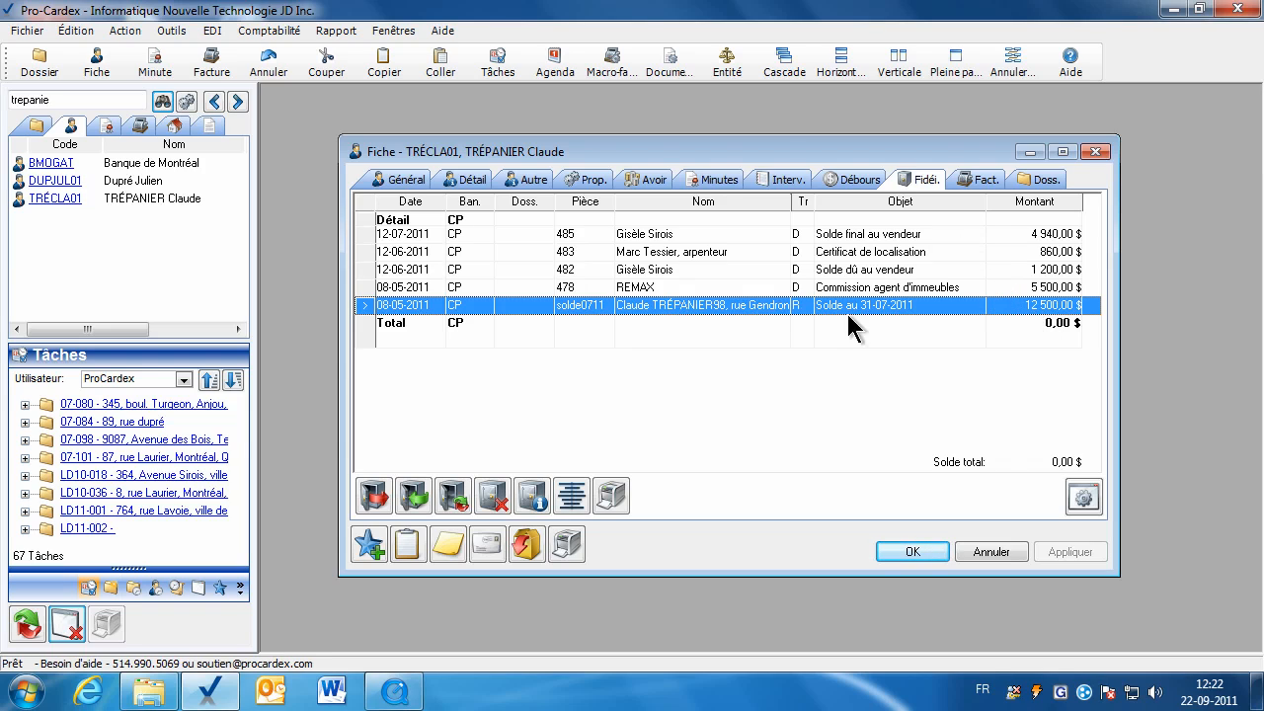
Review receipt solde0711 and cheques 485, 483 and 478 without changes, then close the record.
double_click(817, 307)
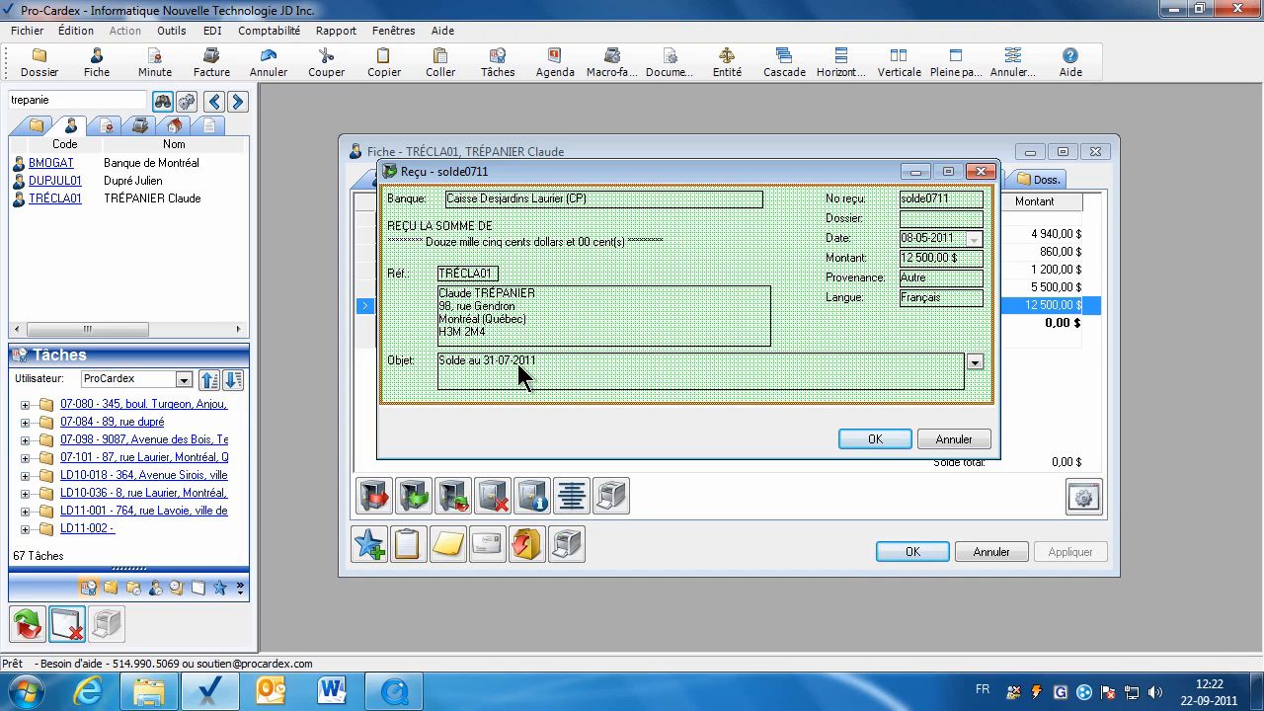
left_click(933, 442)
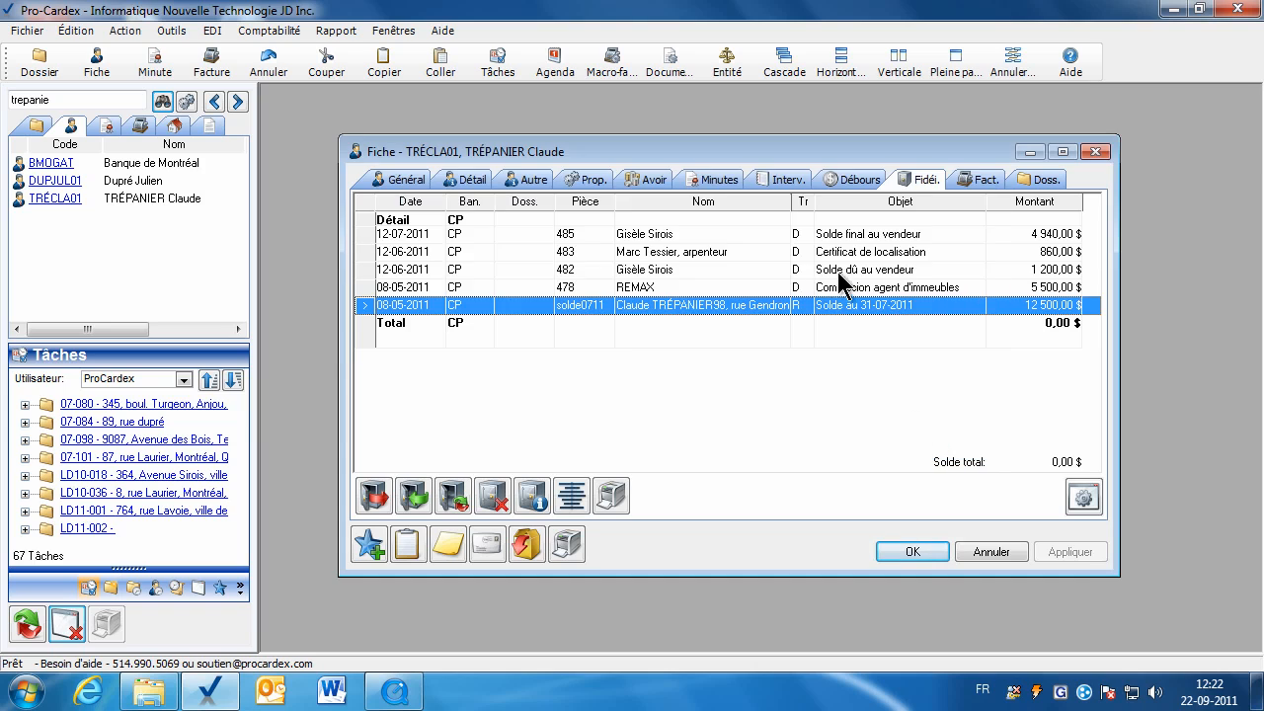
left_click(796, 237)
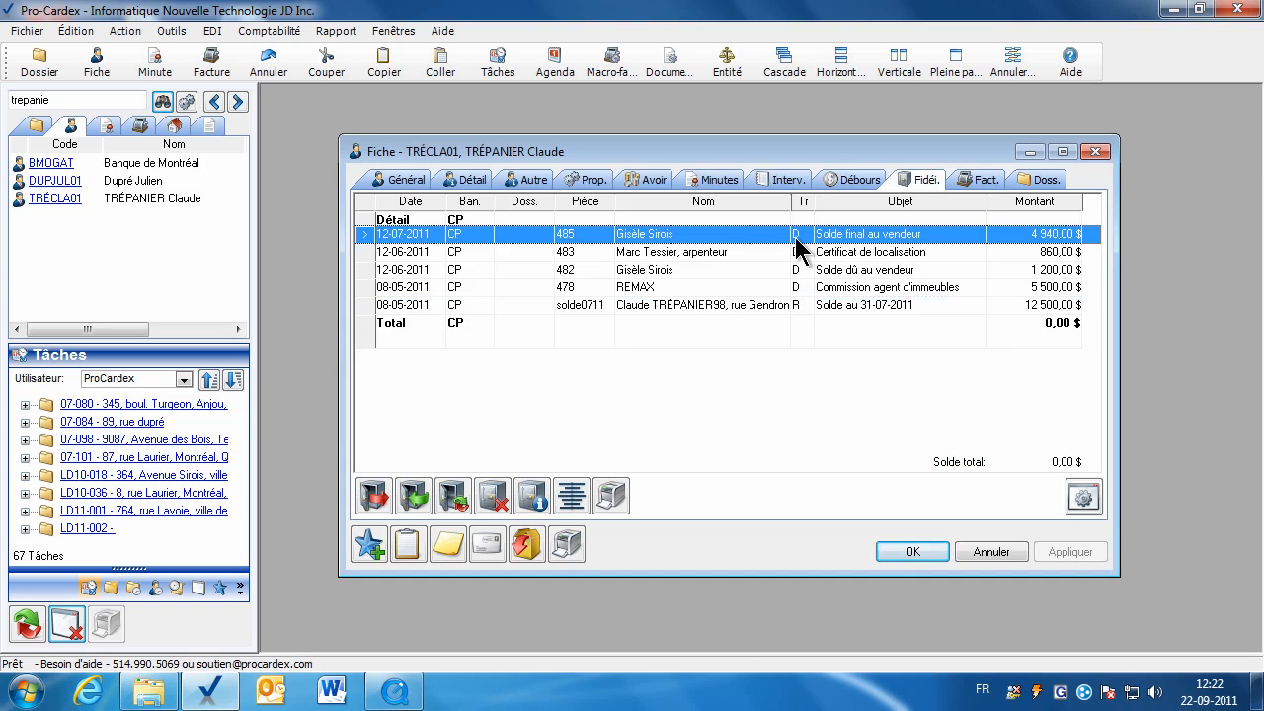
double_click(795, 235)
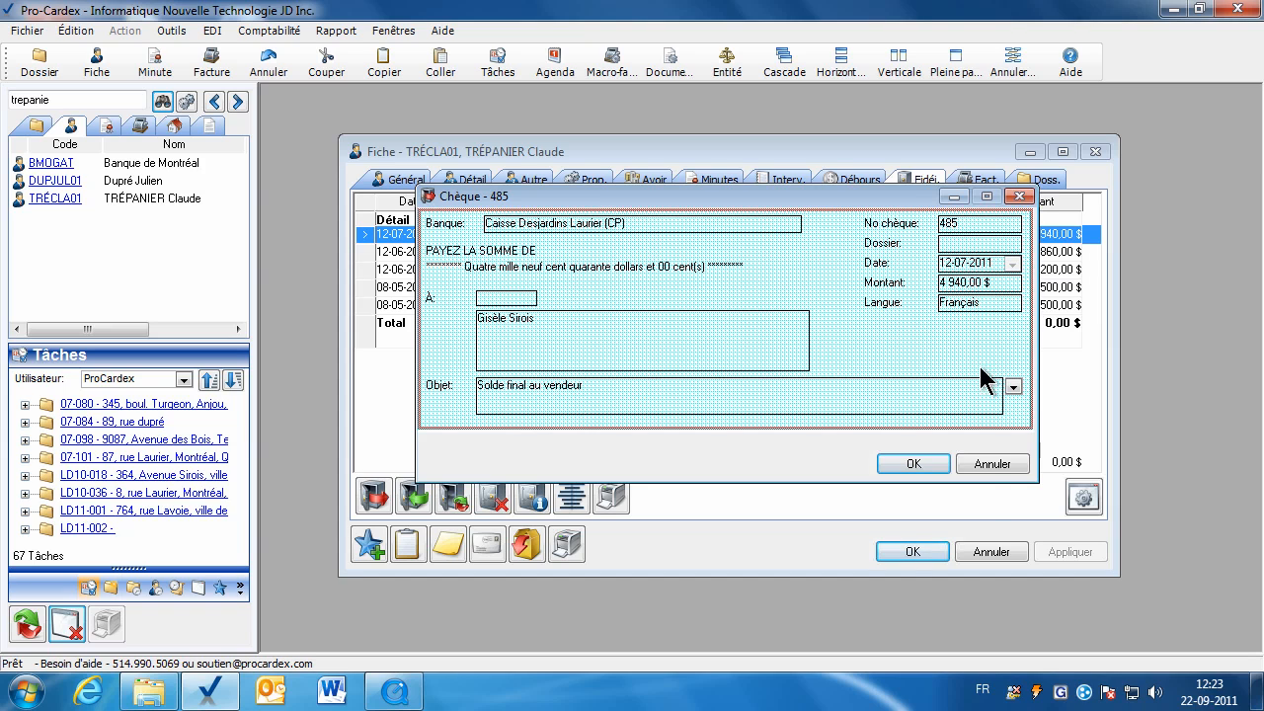
left_click(973, 466)
double_click(908, 251)
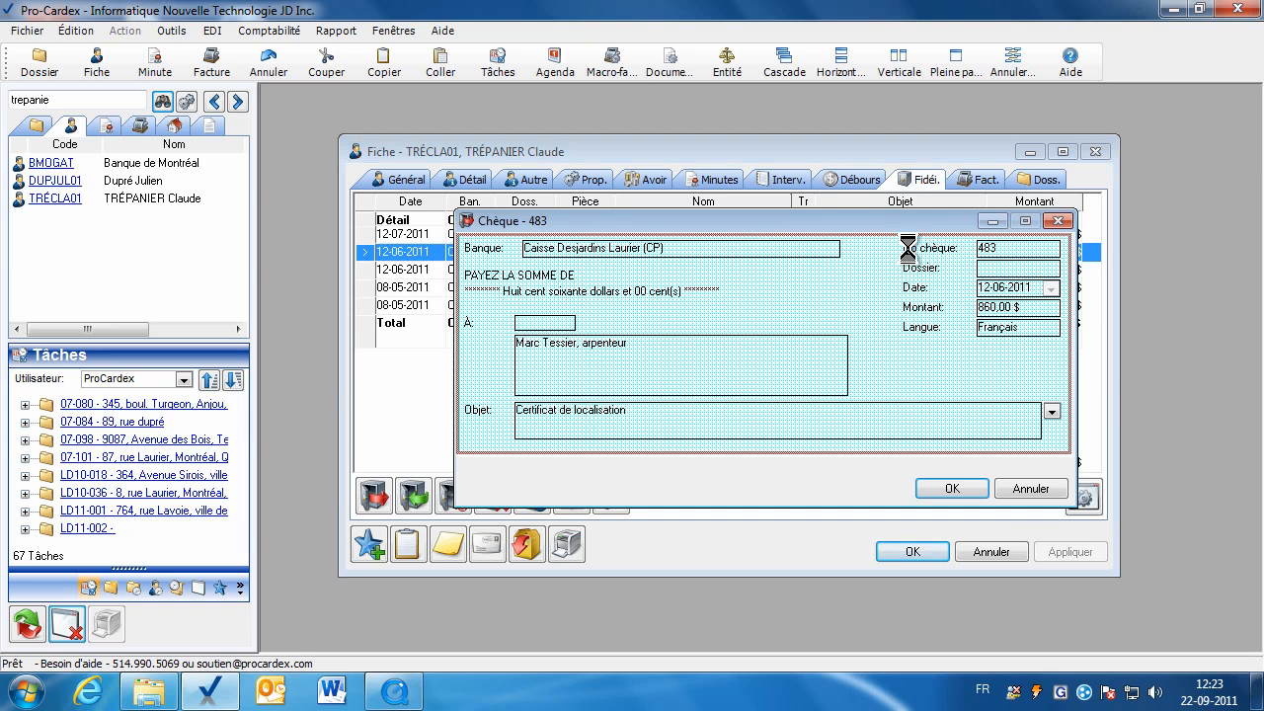
left_click(1018, 489)
double_click(875, 287)
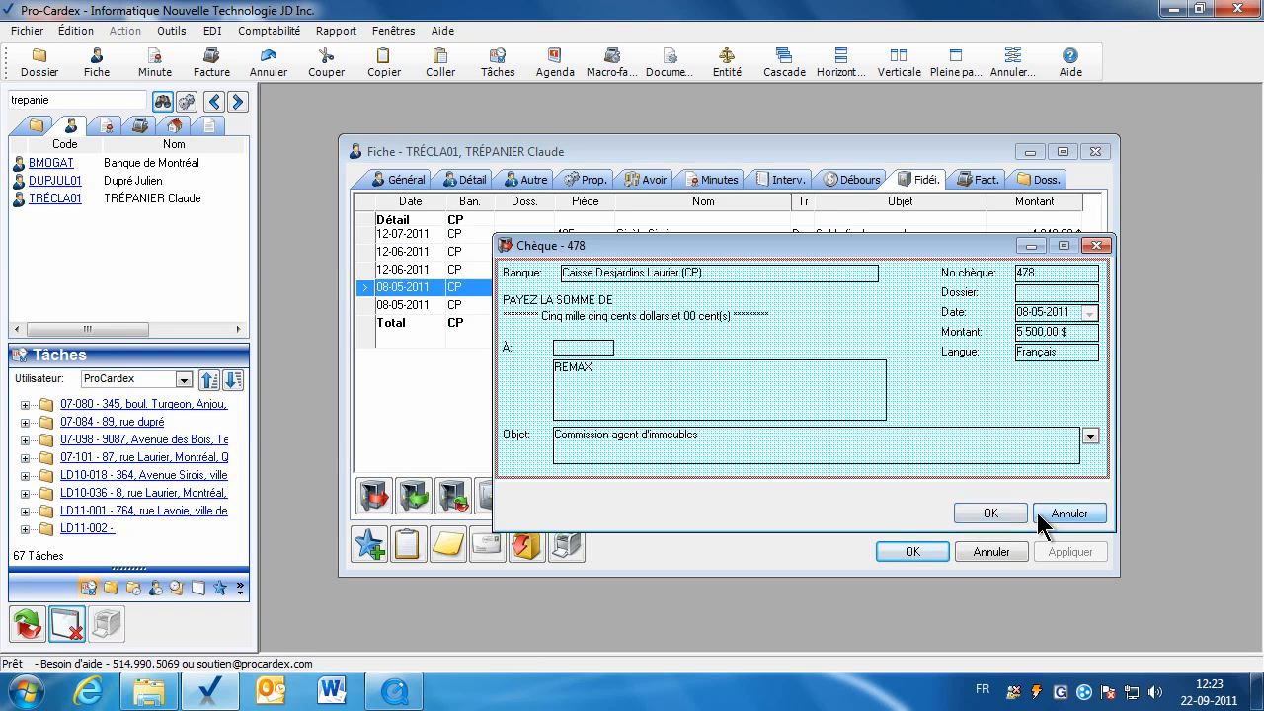
left_click(1068, 513)
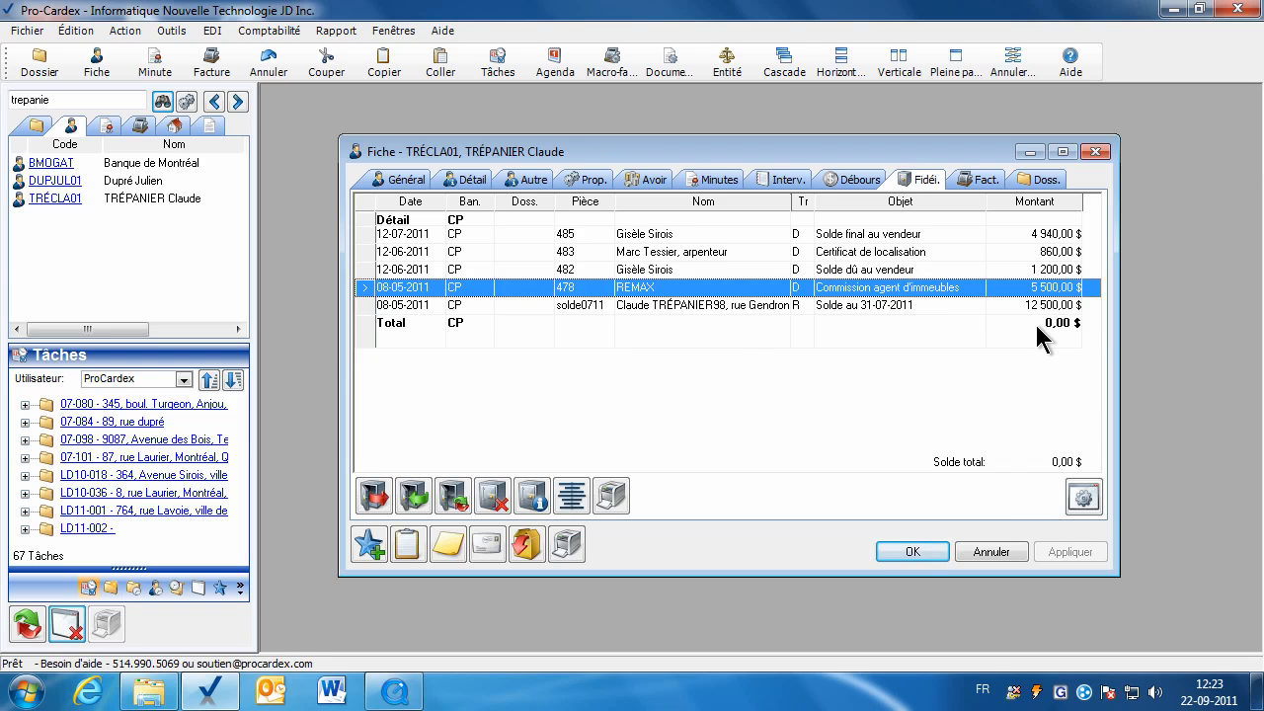
left_click(913, 552)
left_click(72, 102)
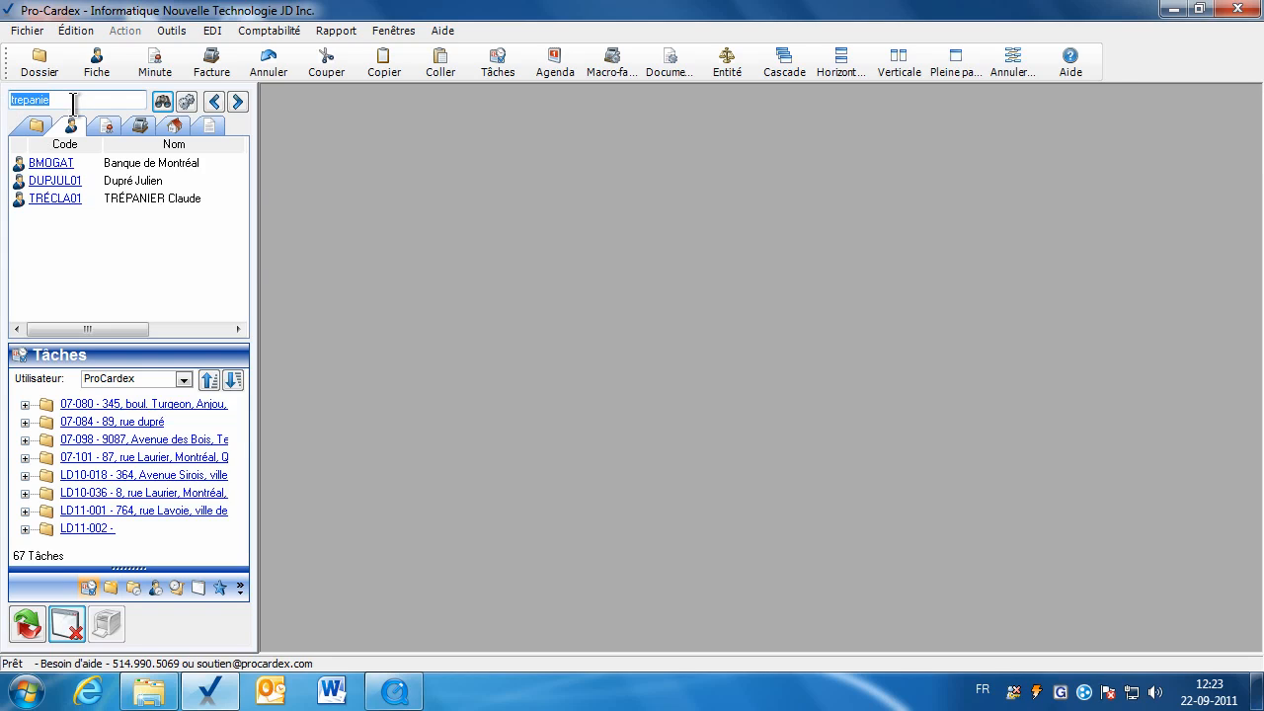
type("gendron")
key("Return")
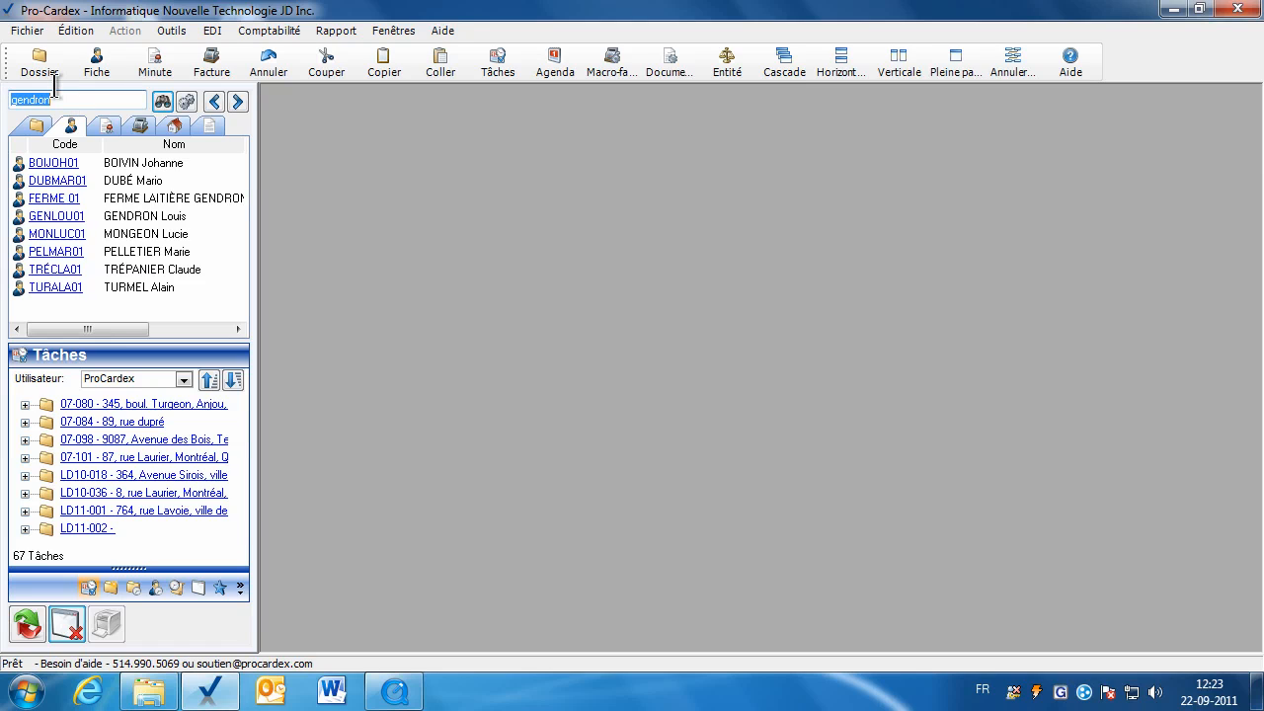
left_click(57, 217)
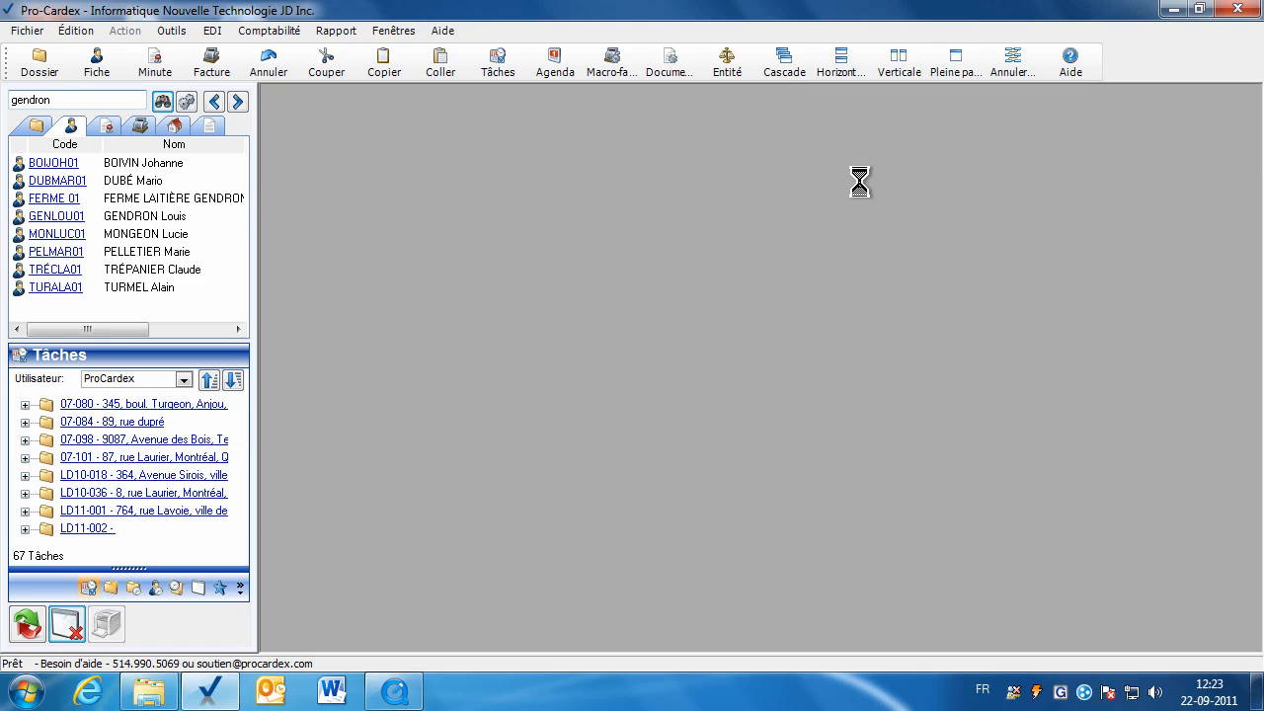
left_click(960, 73)
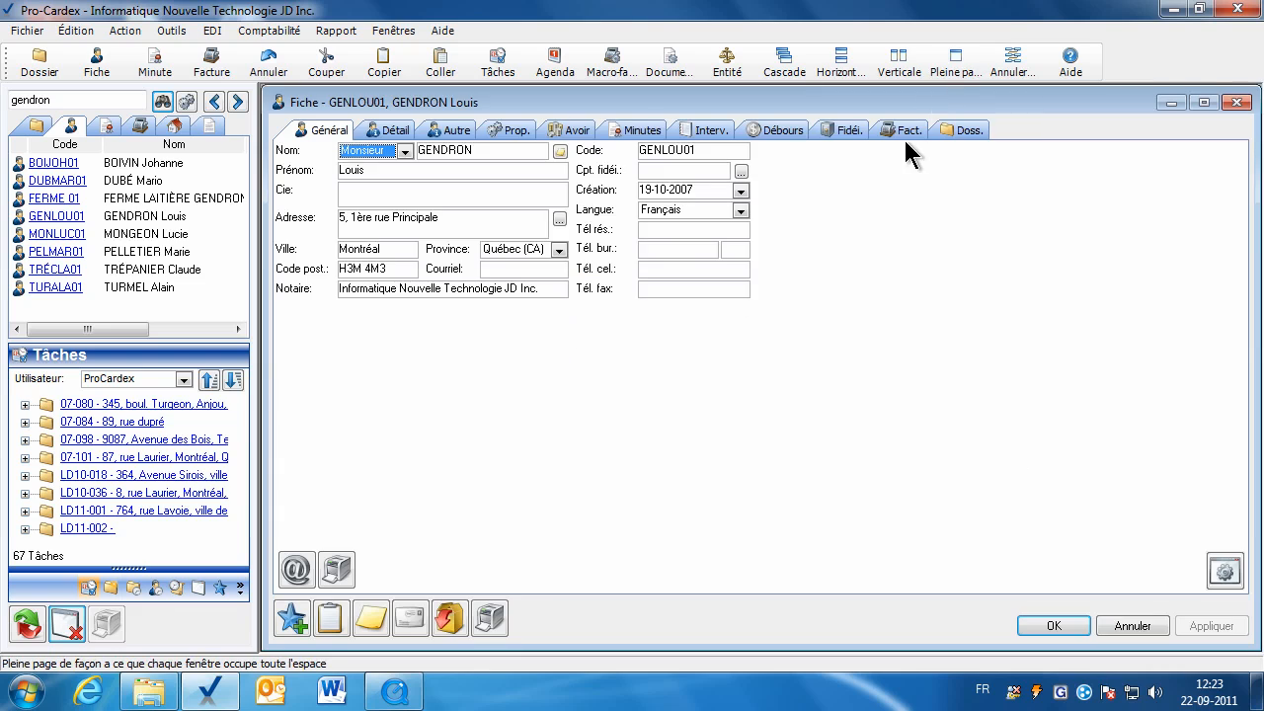
left_click(848, 130)
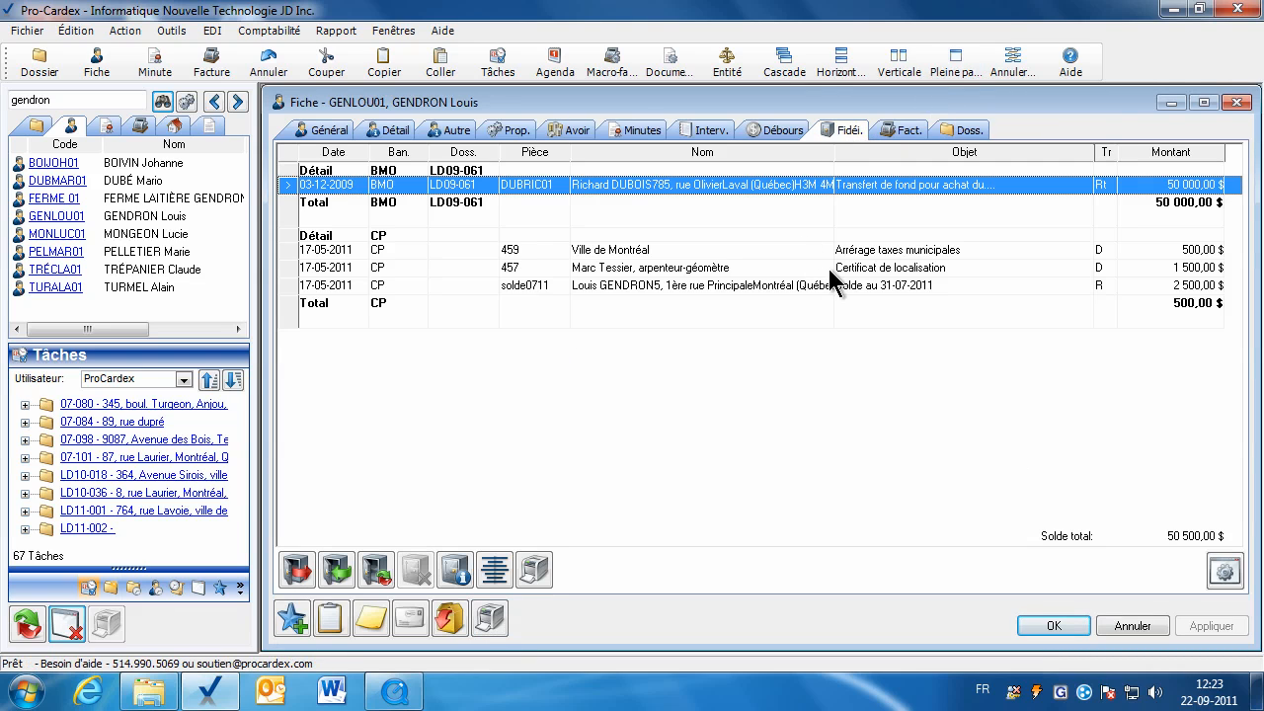
Review receipt solde0711 without changes and look over cheques 459 and 457.
left_click(764, 285)
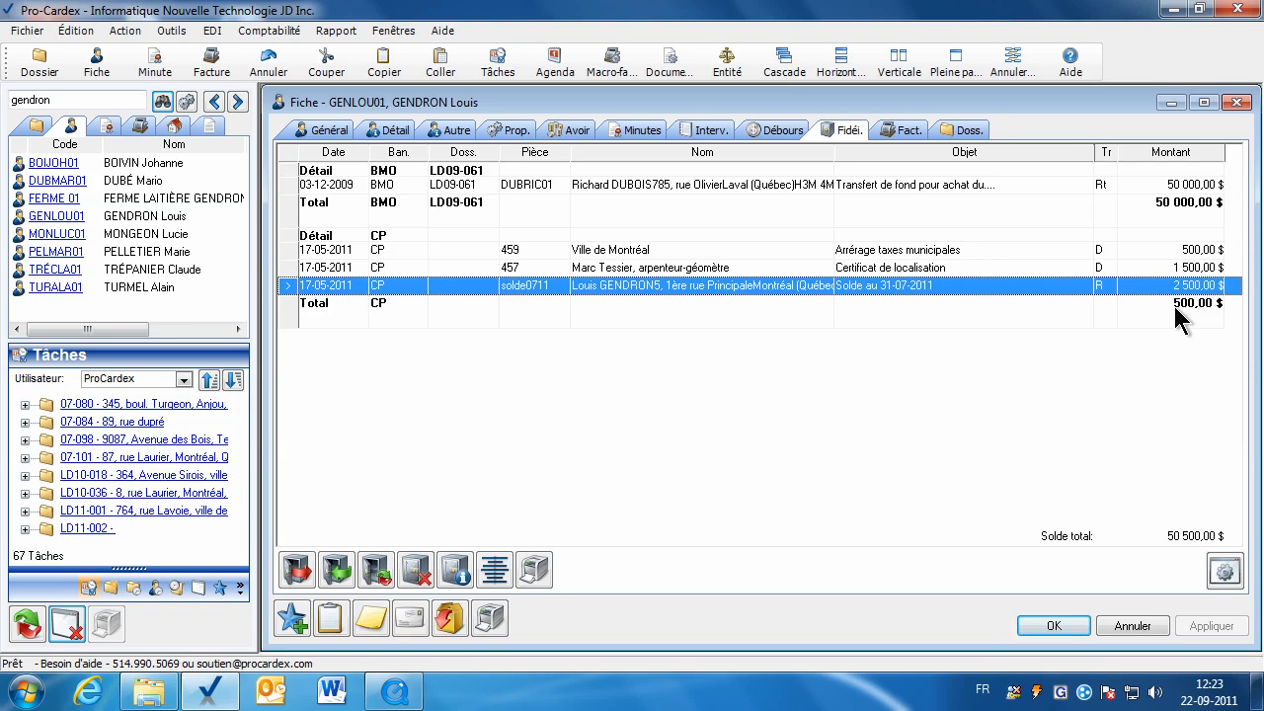
left_click(1121, 254)
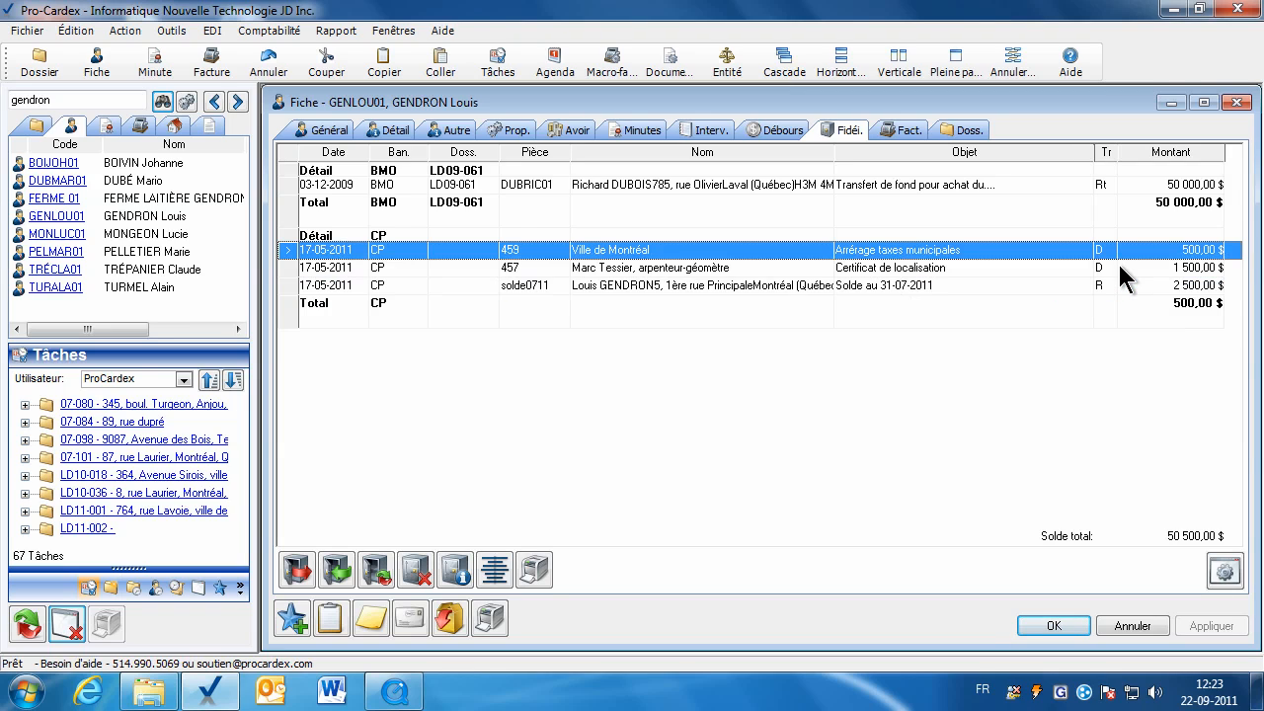
left_click(1123, 269)
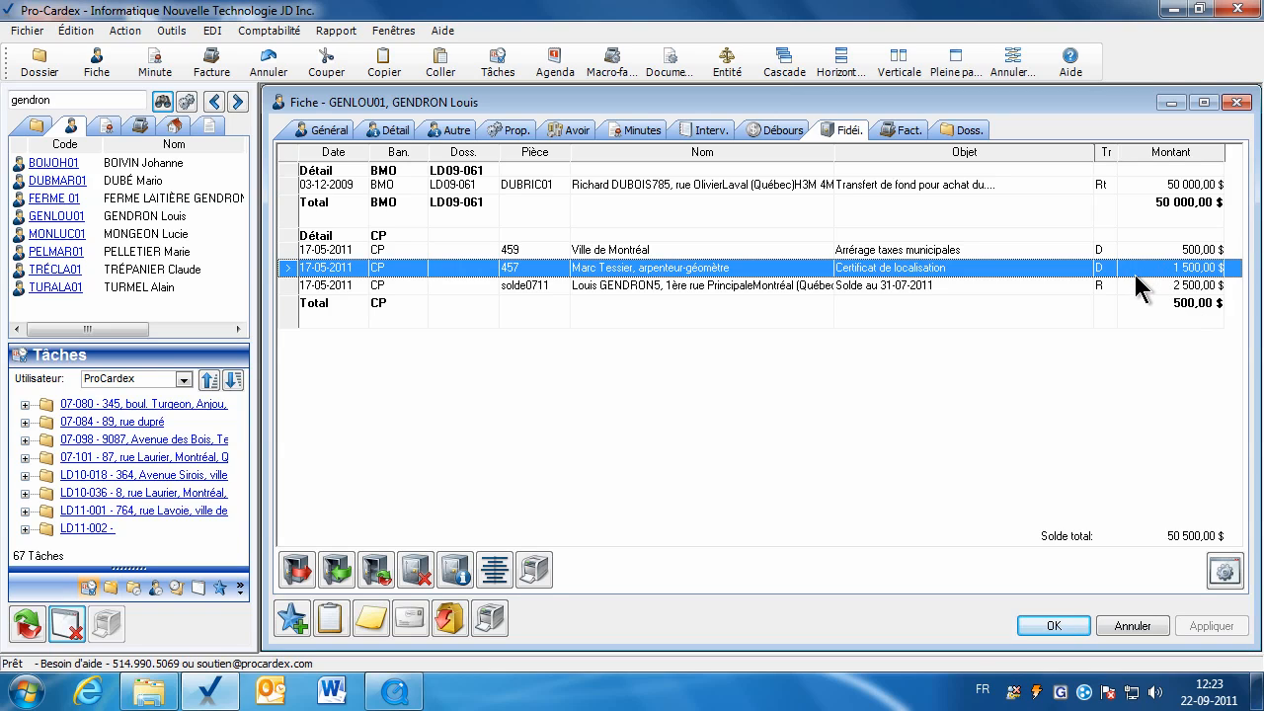
double_click(1137, 284)
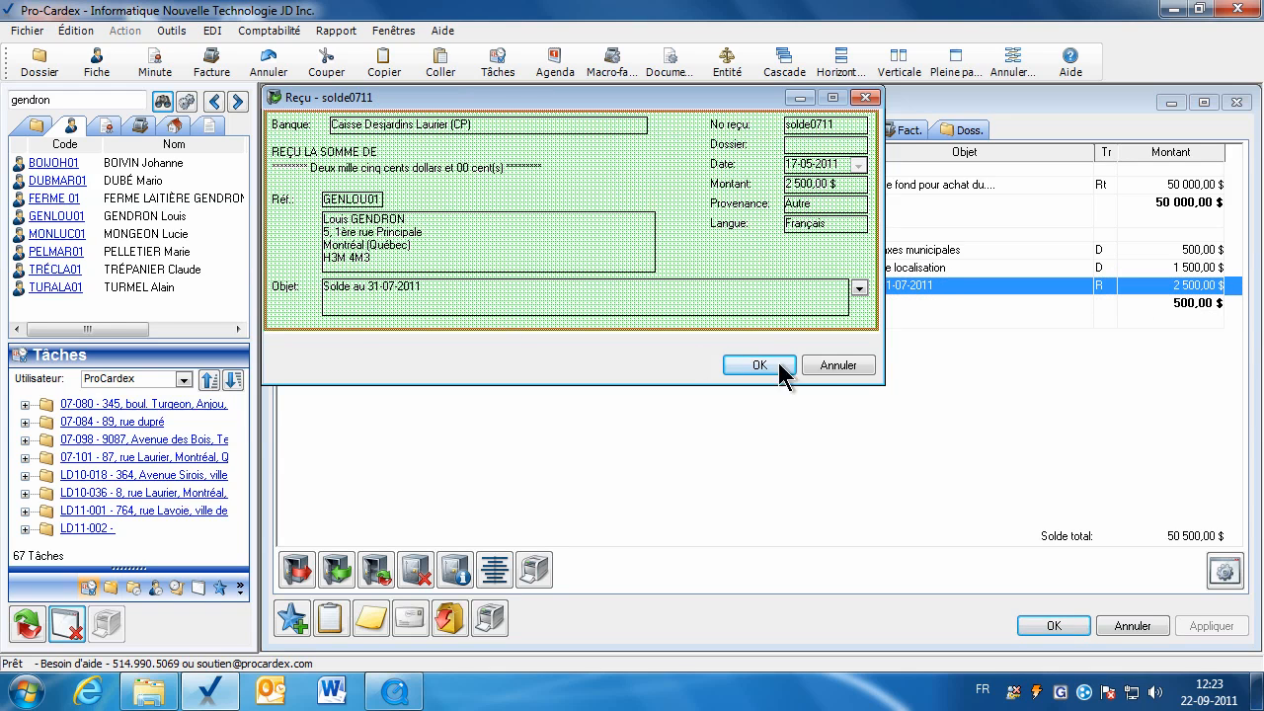
left_click(820, 367)
left_click(1039, 252)
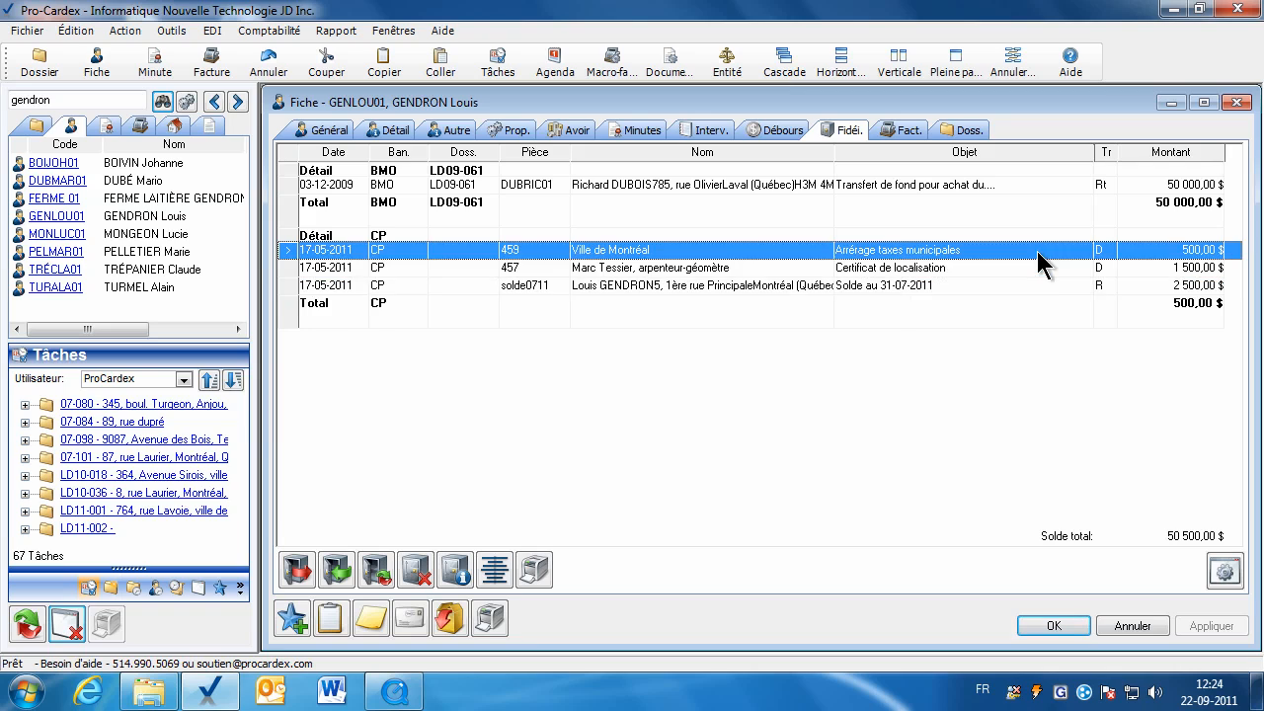
left_click(1029, 267)
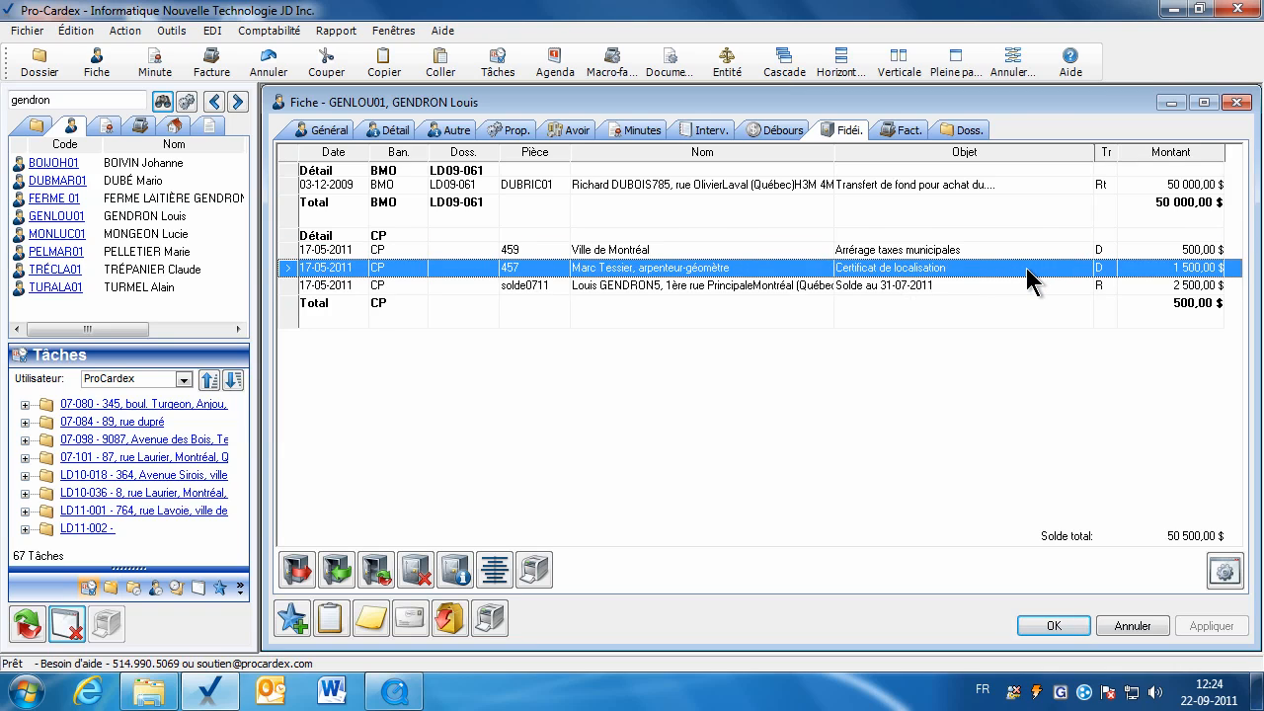
left_click(959, 253)
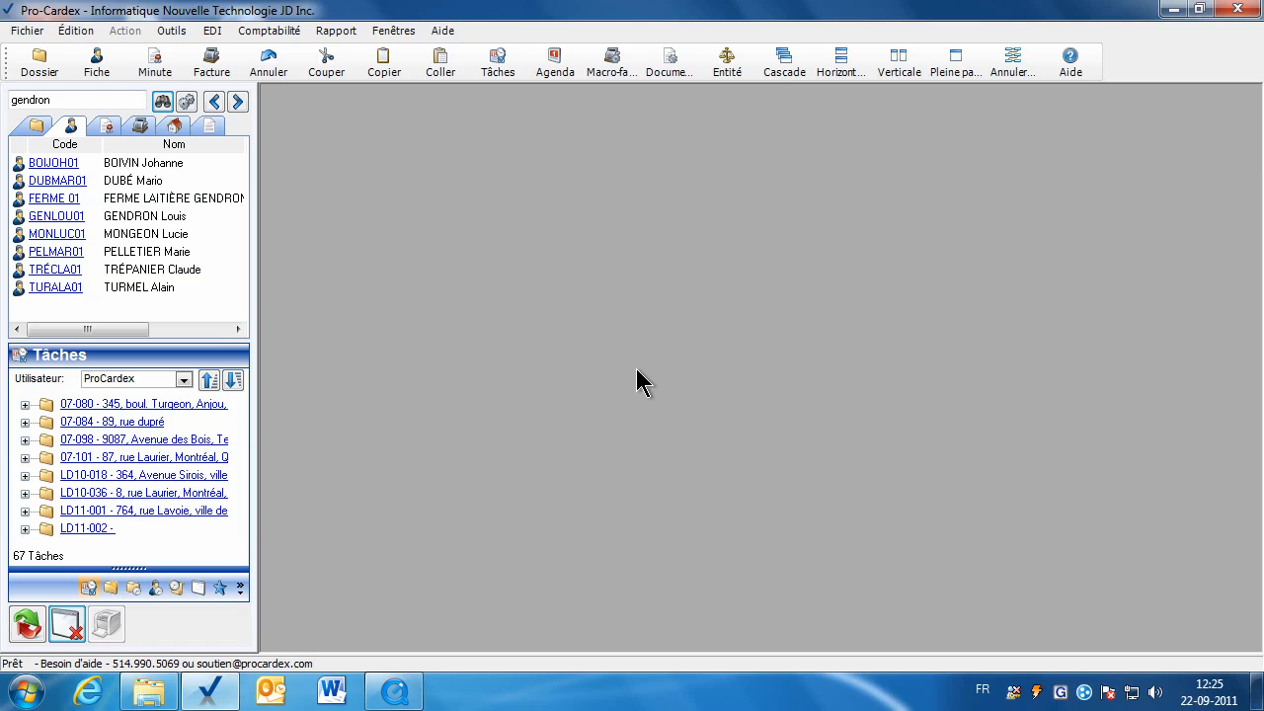
Run Fidéicommis > Conciliation mensuelle for 01-07-2011 to 31-07-2011 on Caisse Desjardins Laurier (CP), full-size.
left_click(333, 31)
mouse_move(395, 156)
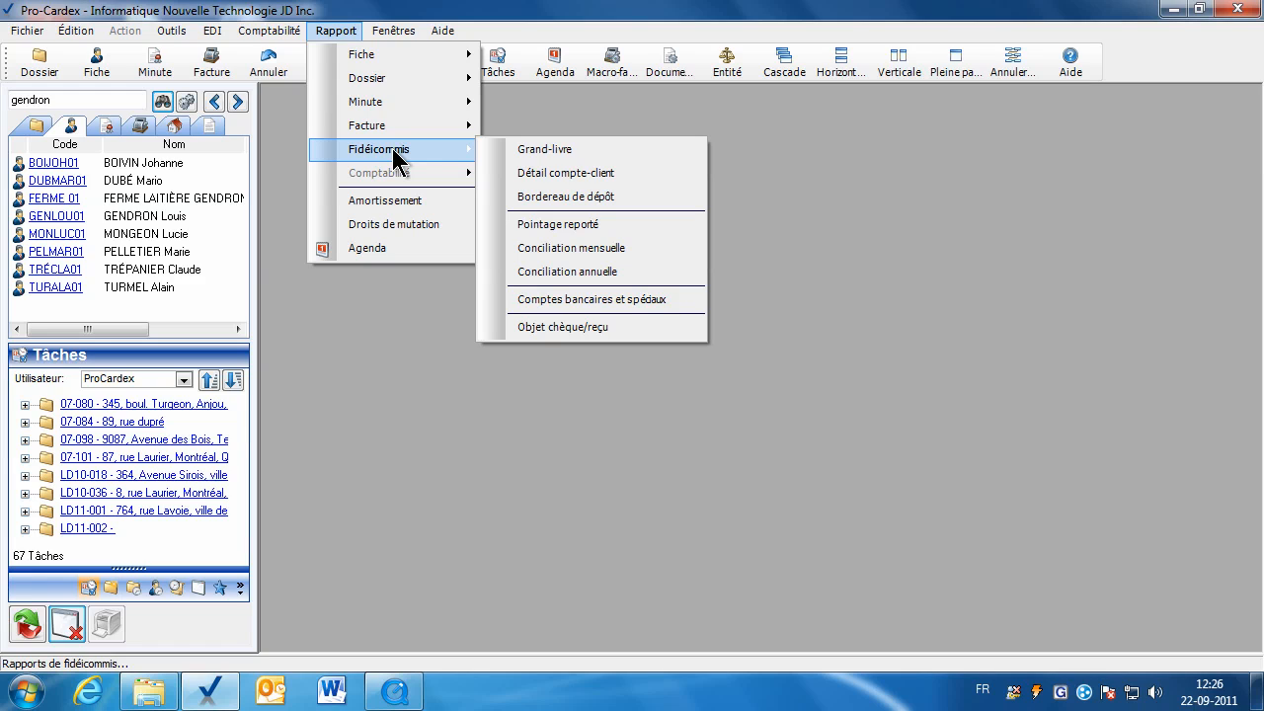
left_click(598, 249)
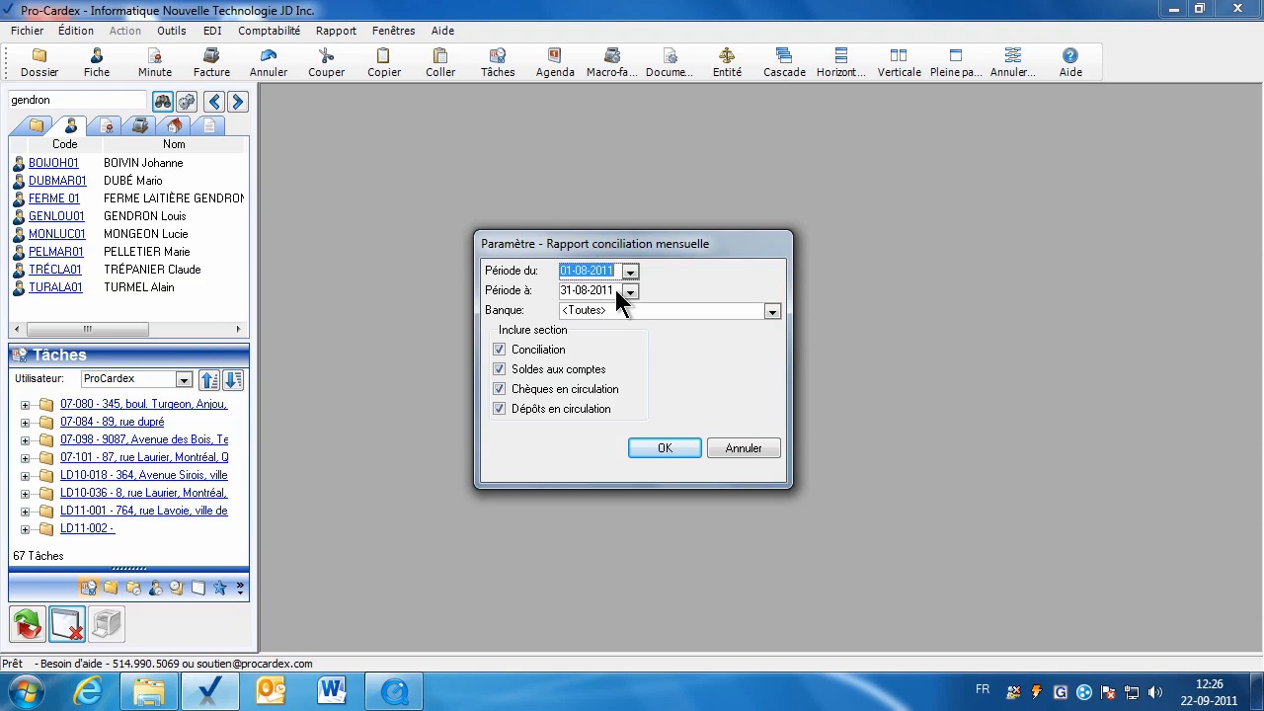
type("01-07-")
type("2011")
key("Tab")
type("31-07-2011")
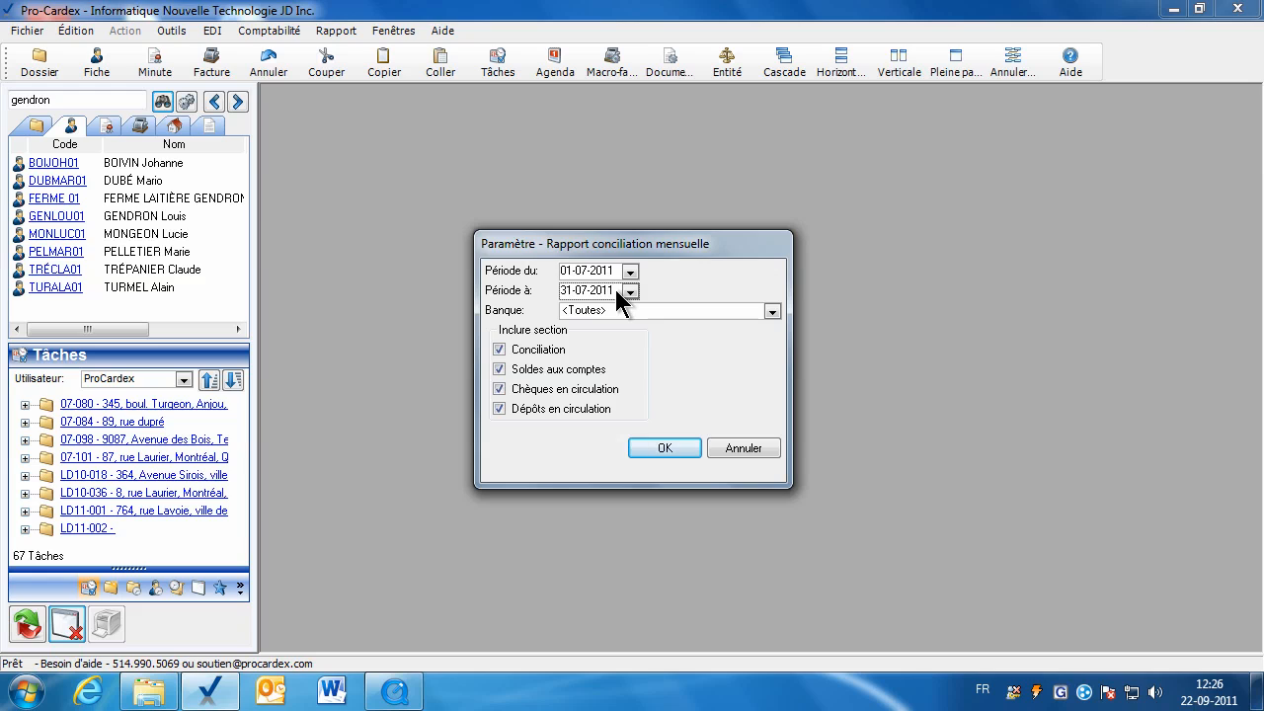
left_click(772, 312)
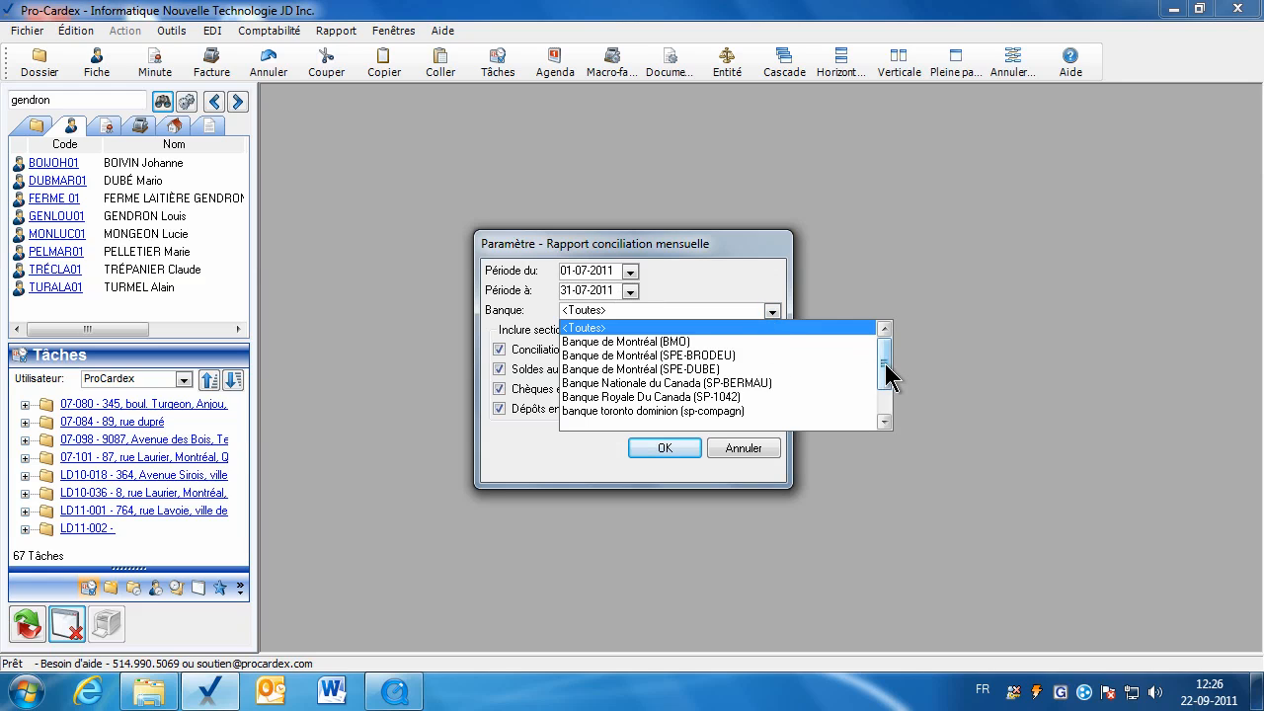
scroll(885, 363, "down", 1)
left_click(666, 398)
left_click(658, 449)
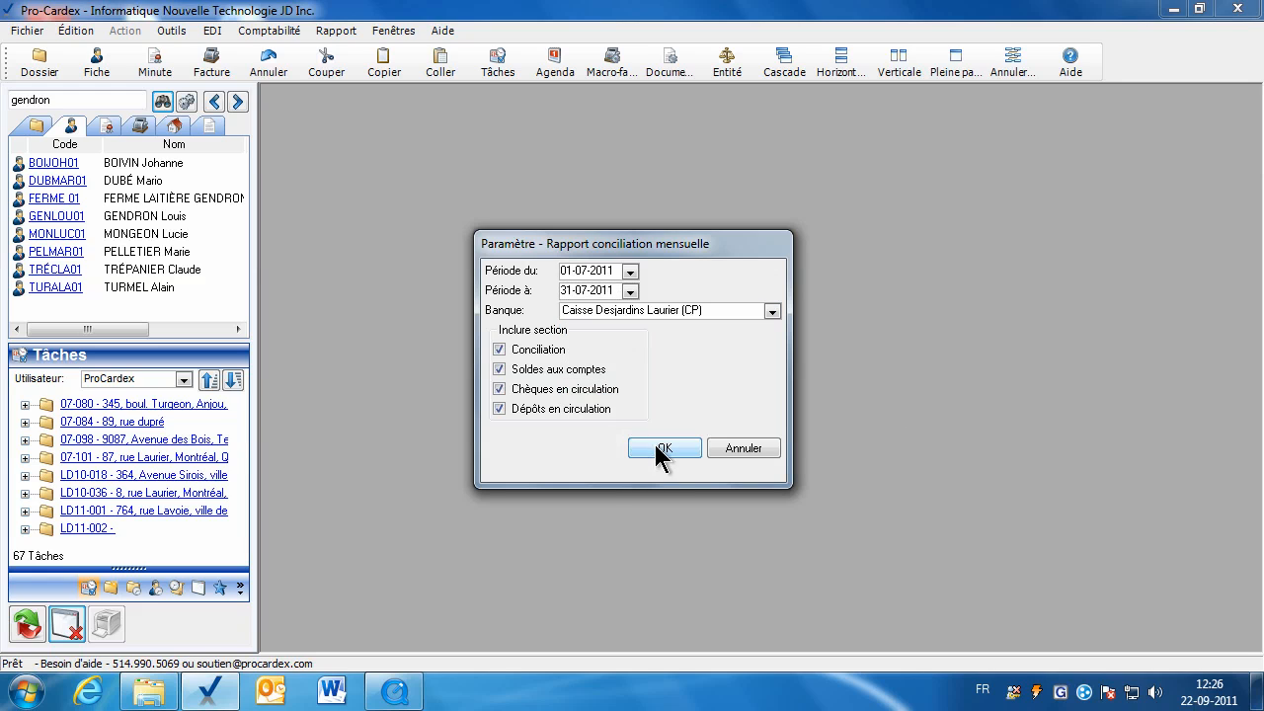
left_click(947, 75)
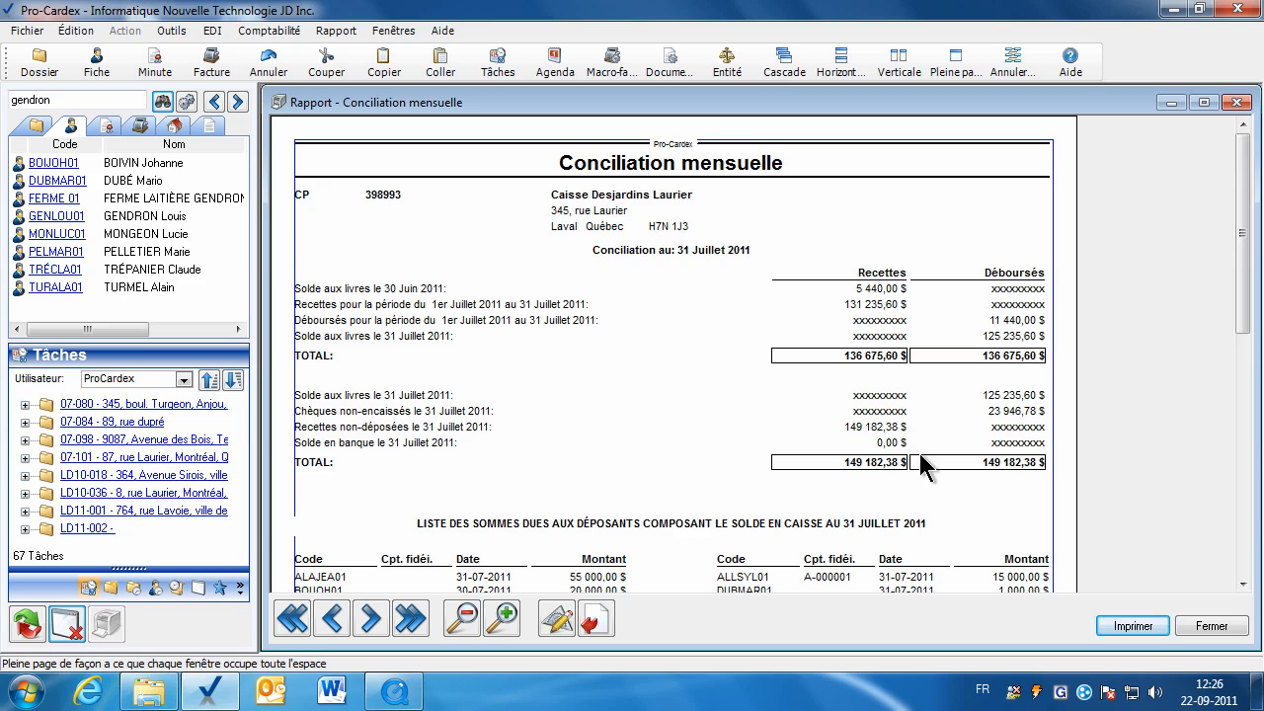
Scroll through the outstanding cheques and deposits lists, then close the report.
left_click_drag(1242, 336, 1247, 466)
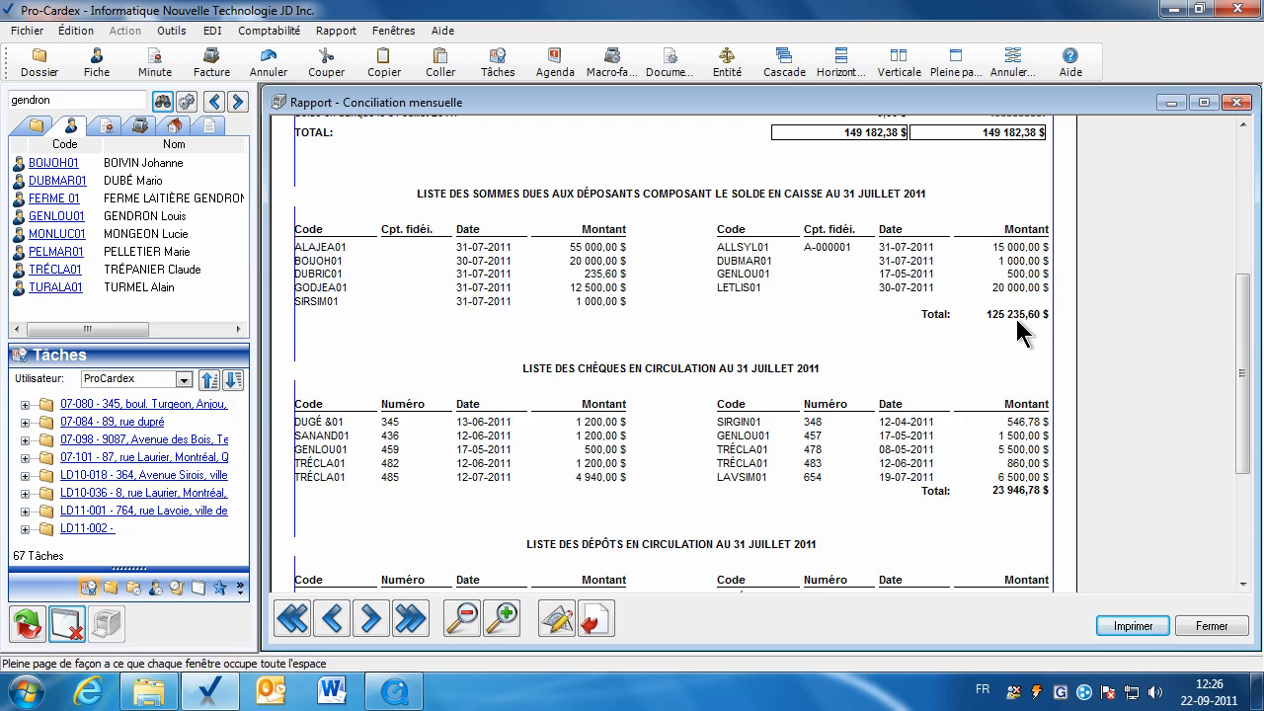
left_click_drag(1243, 374, 1246, 413)
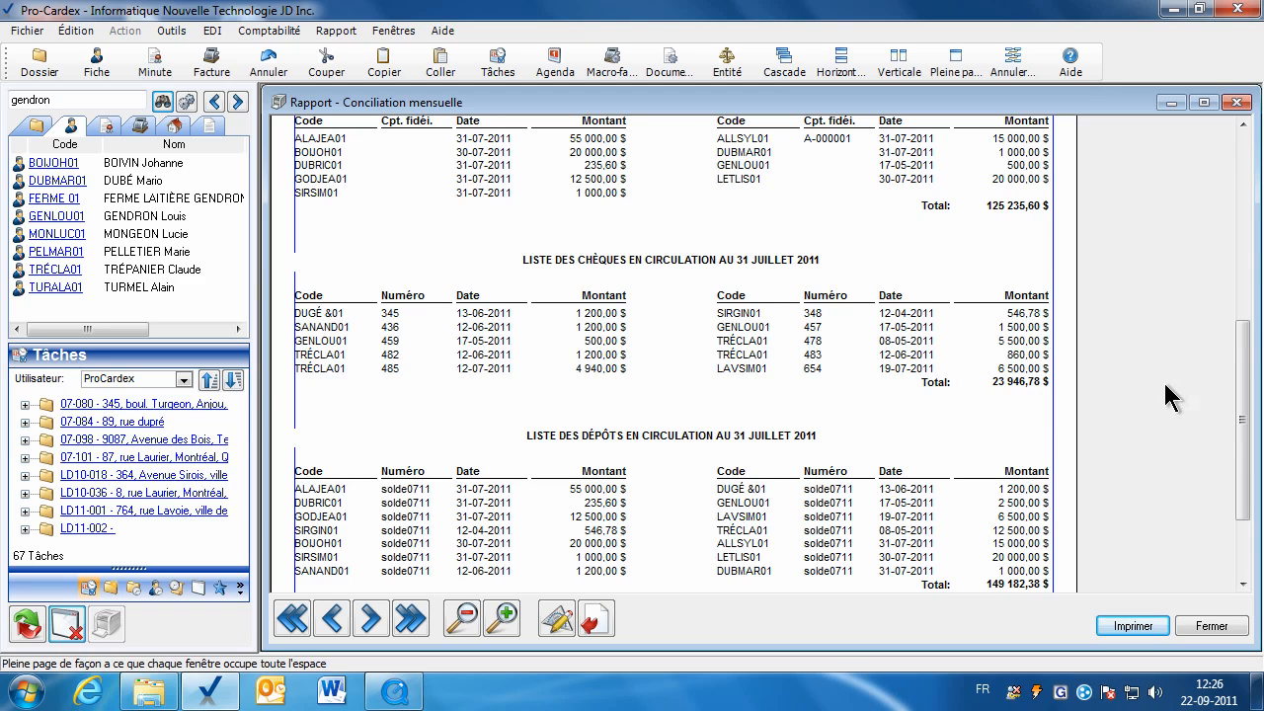
left_click_drag(1233, 395, 1242, 431)
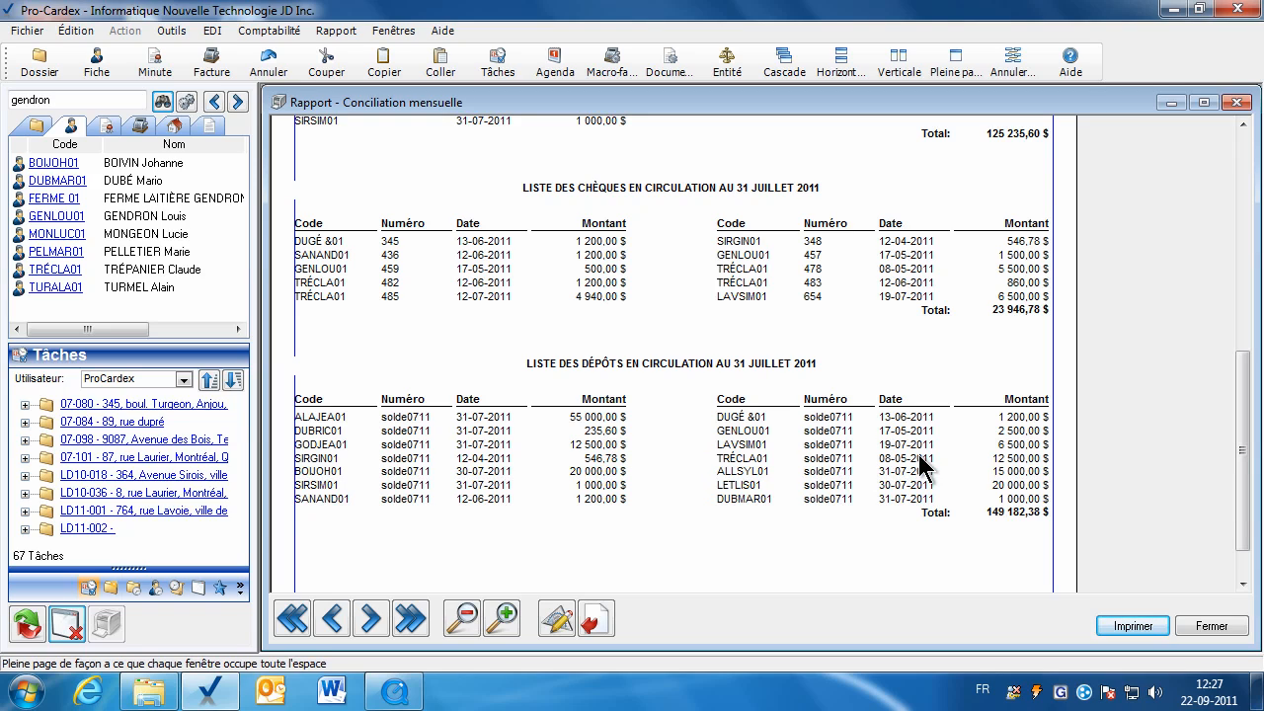
left_click(1211, 627)
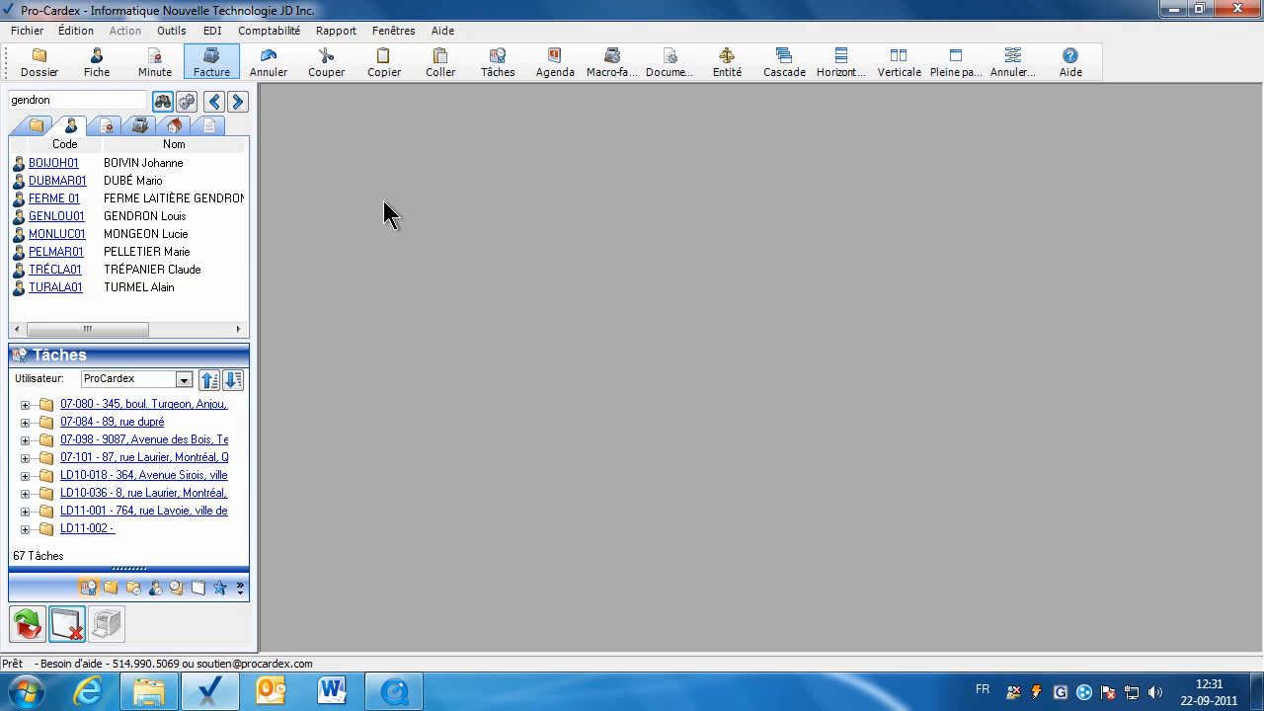
Open a full-page Pointage for Caisse Desjardins Laurier (CP) dated 31-07-2011, accepting the missing-reconciliation warning.
left_click(173, 32)
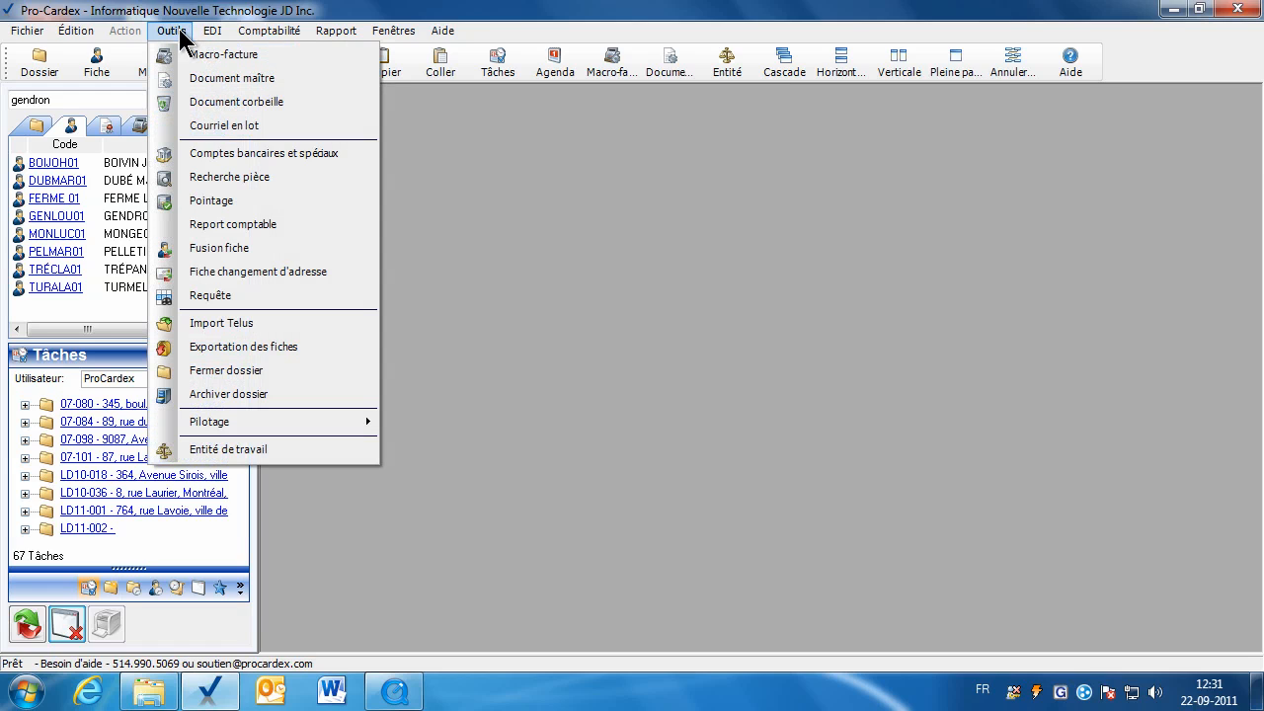
left_click(242, 199)
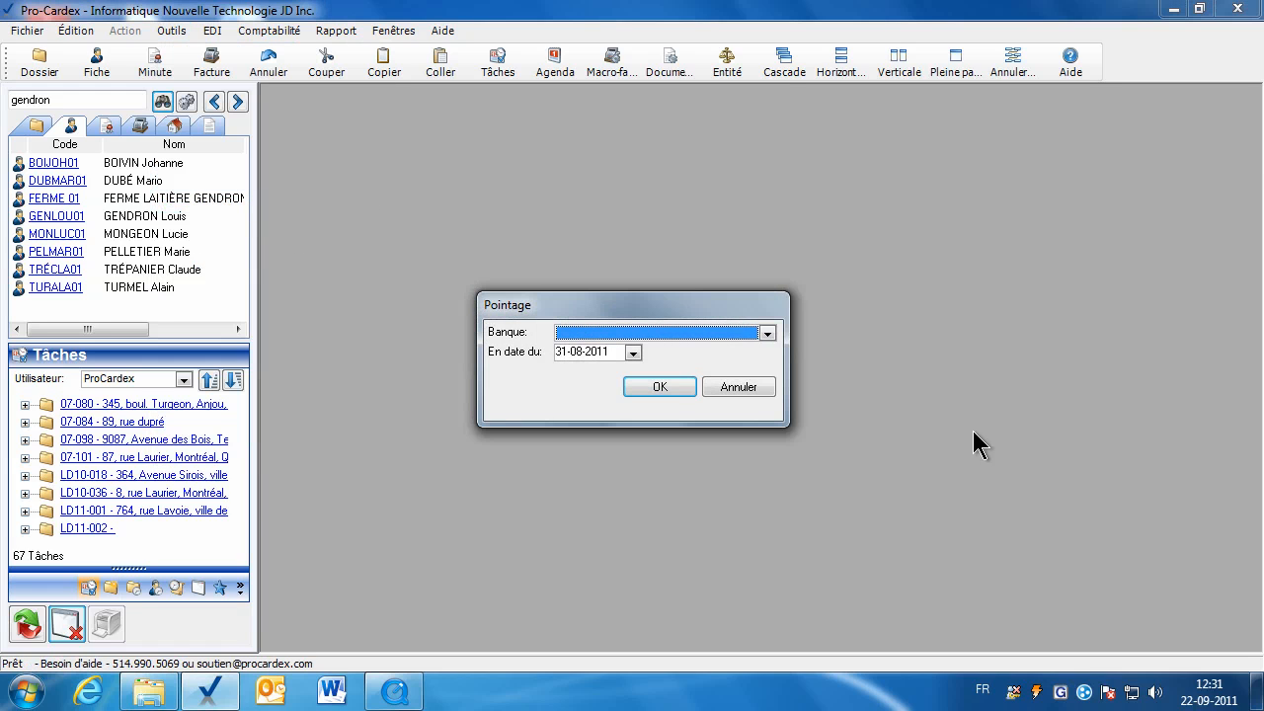
left_click(767, 334)
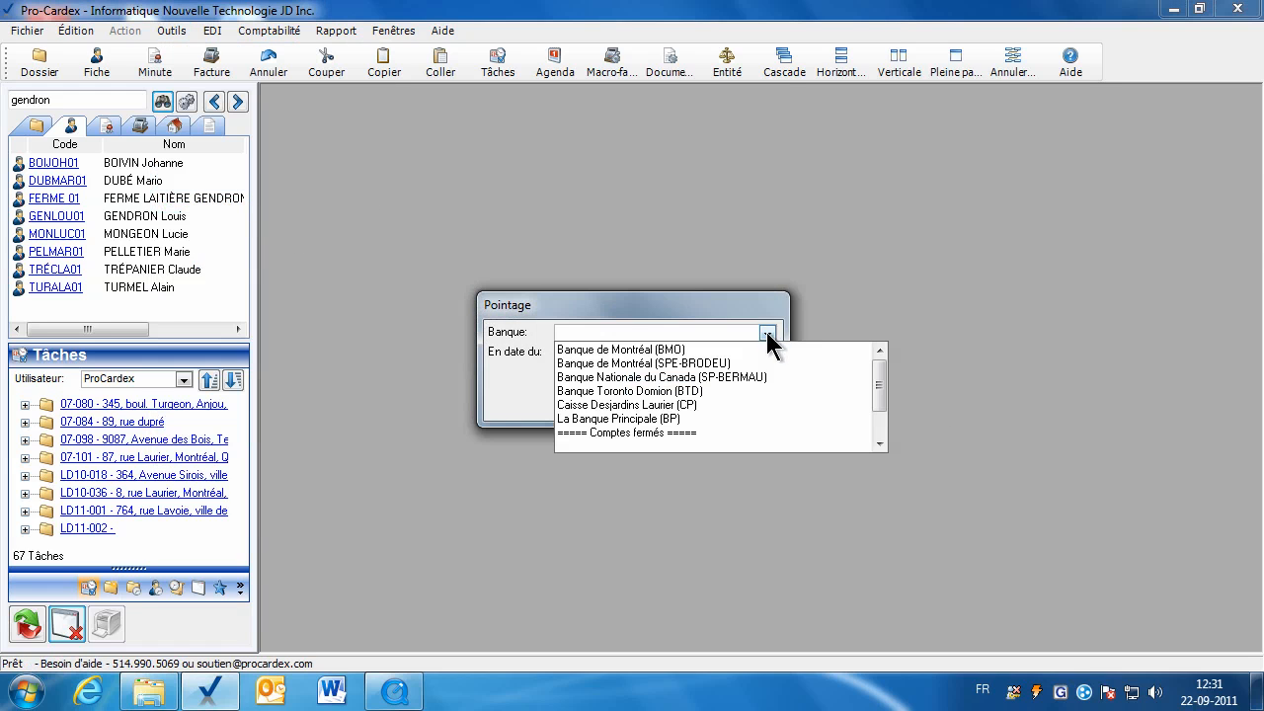
left_click(623, 405)
key("Tab")
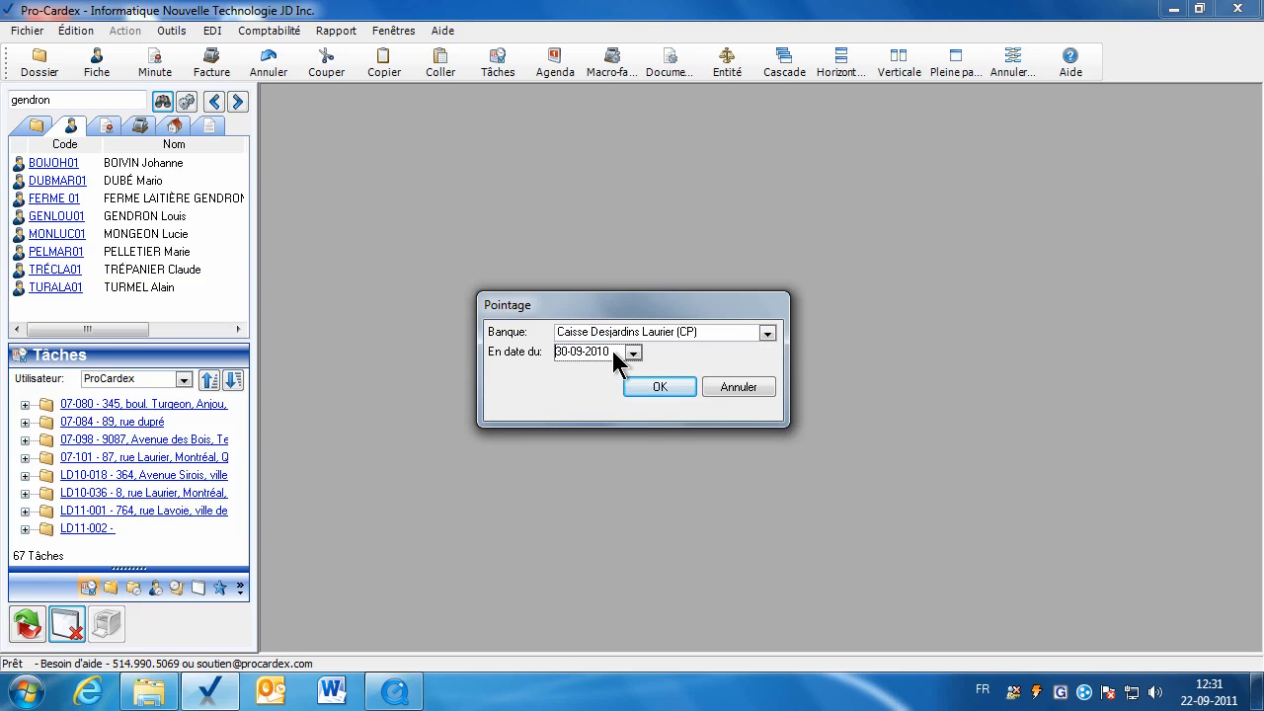
left_click_drag(614, 348, 548, 349)
type("31-")
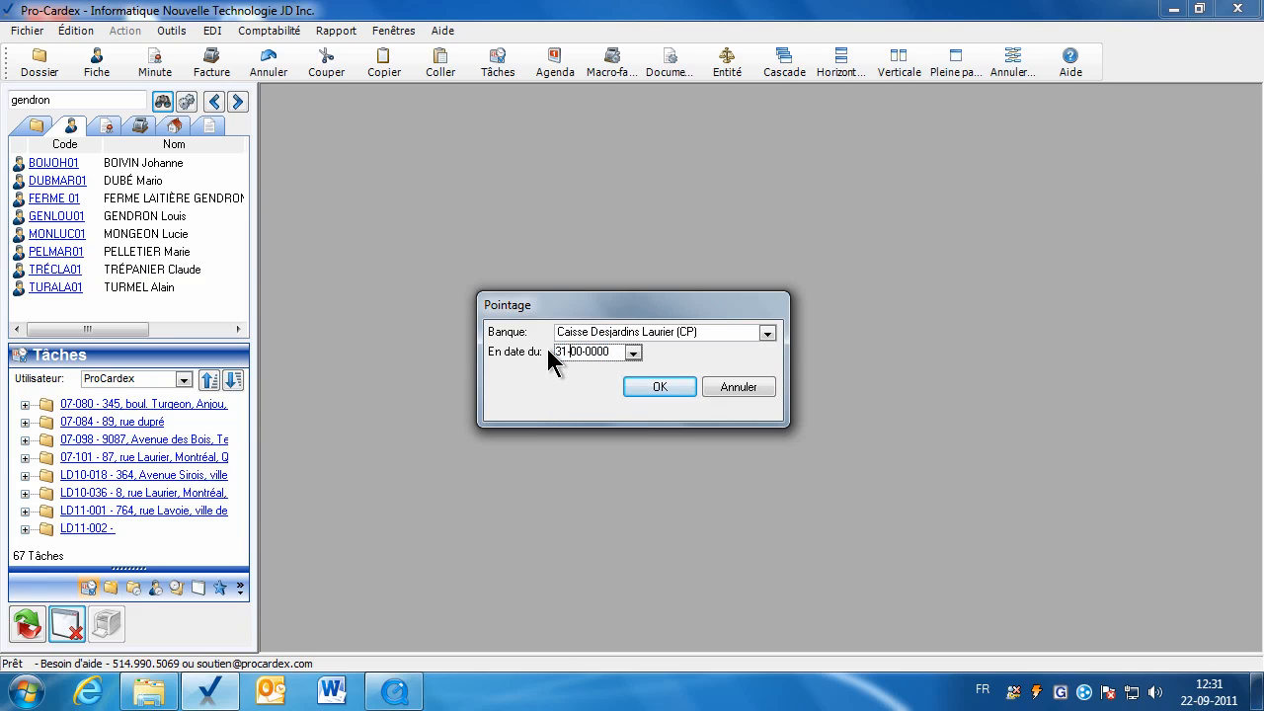
type("07-2011")
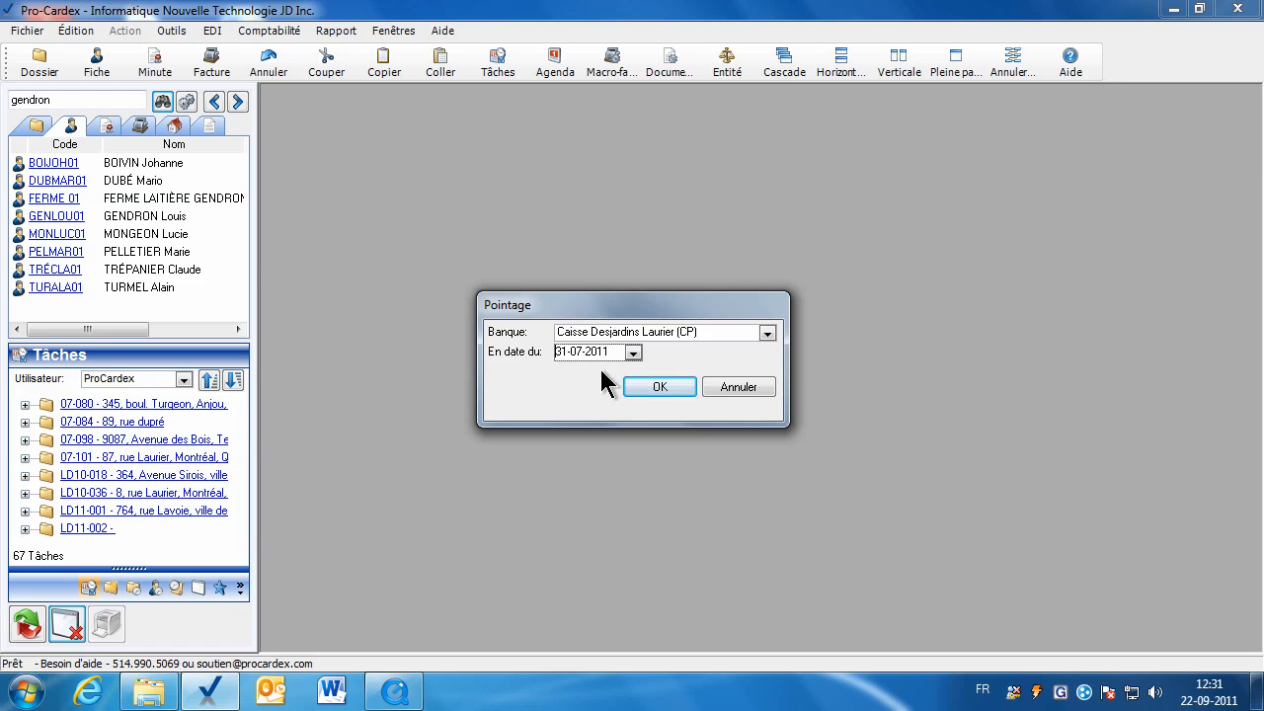
left_click(667, 395)
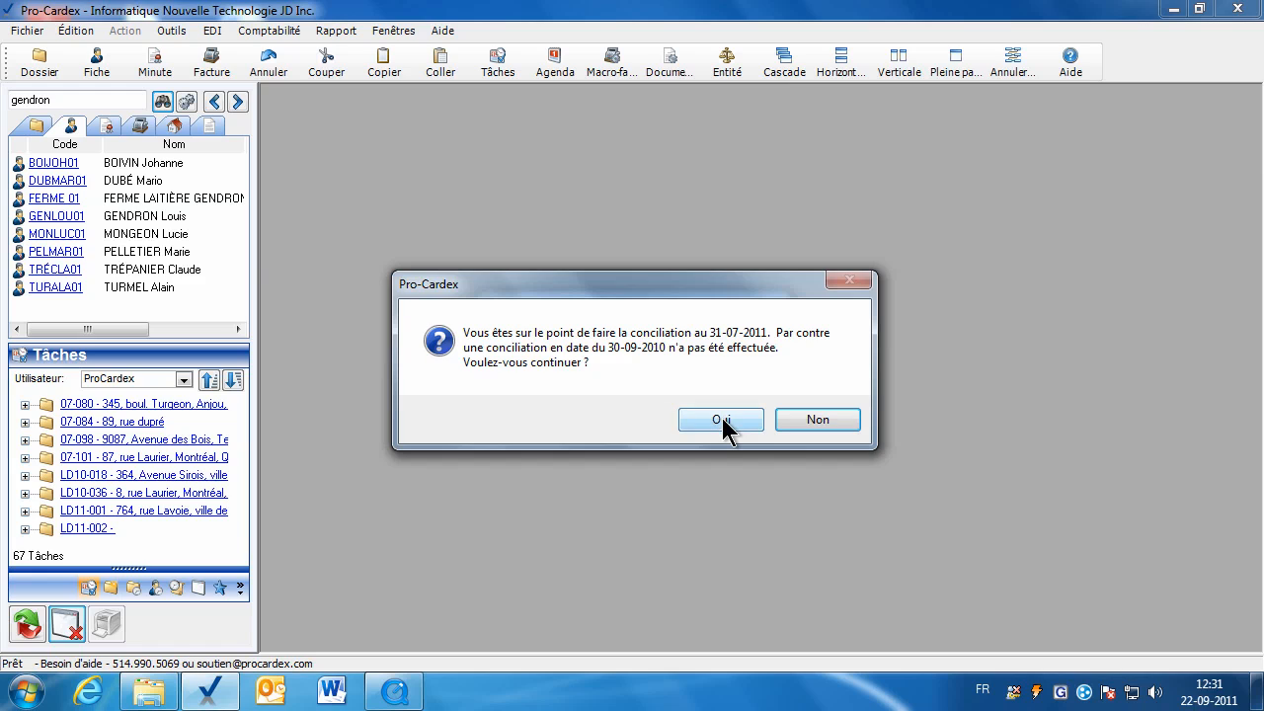
left_click(722, 420)
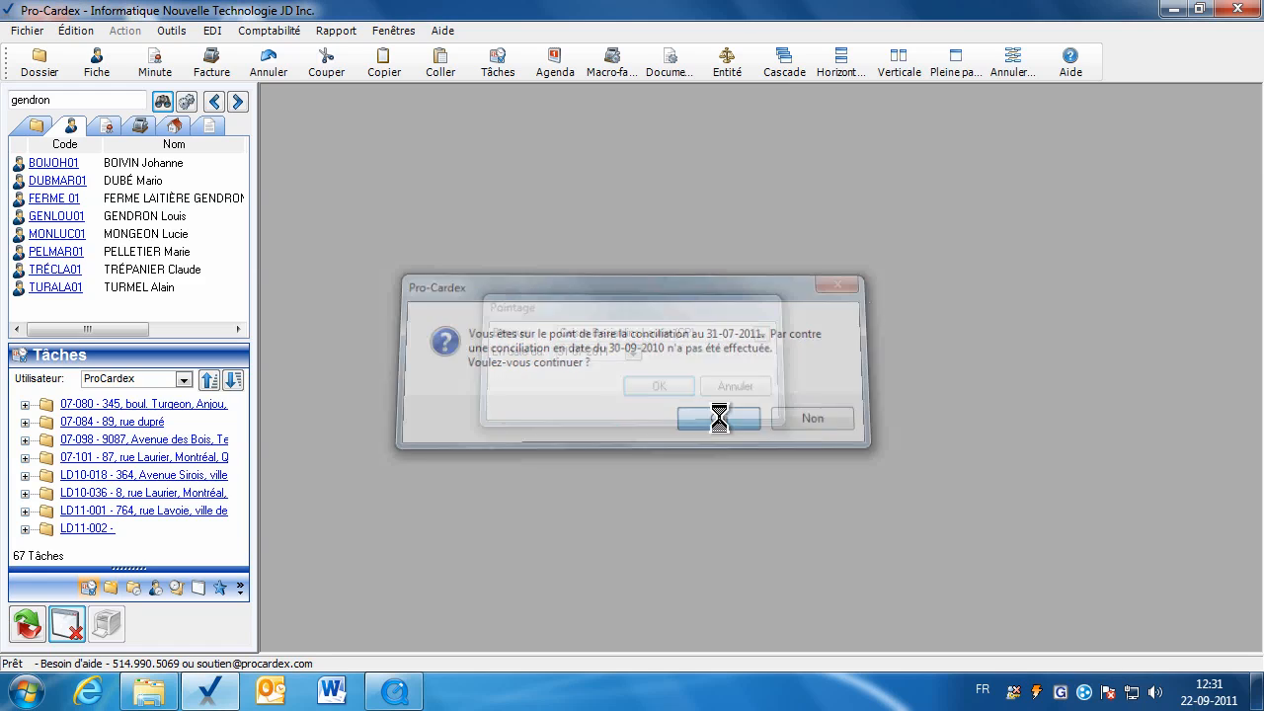
left_click(958, 71)
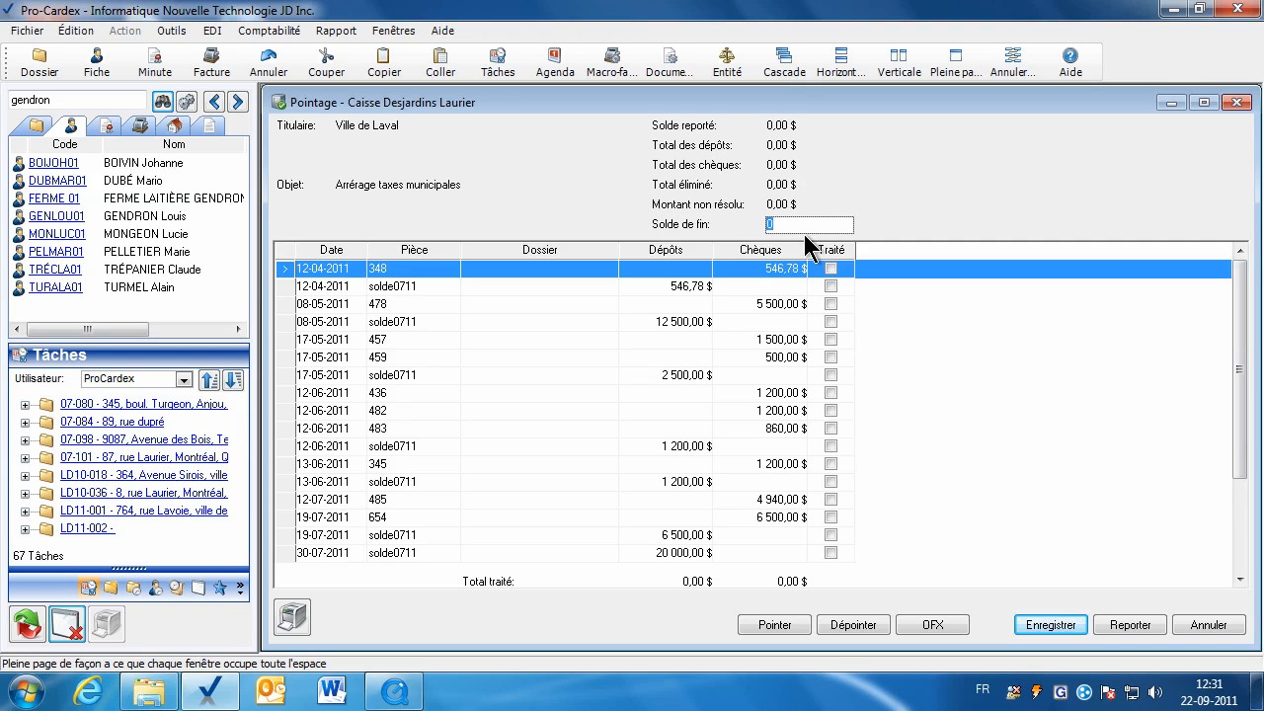
Save a 94 182,38 $ ending balance, mark all transactions Traité, and sort them by deposit amount.
type("94182,38")
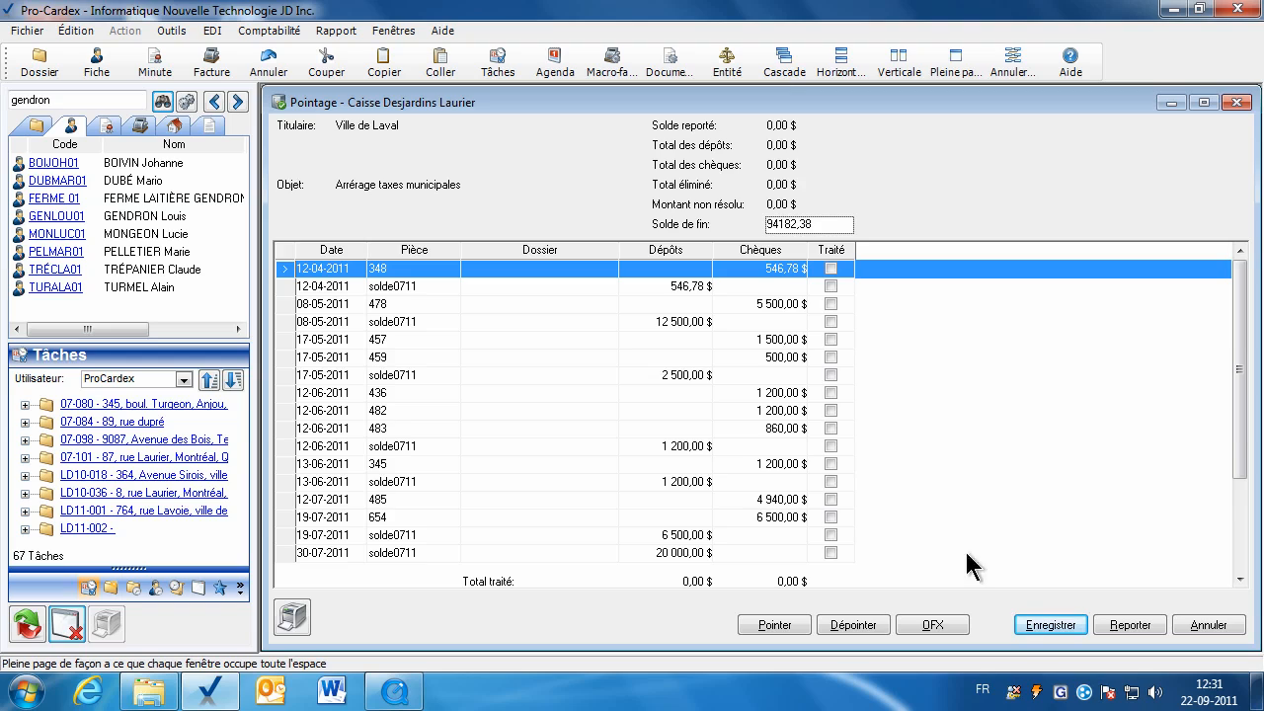
left_click(1036, 623)
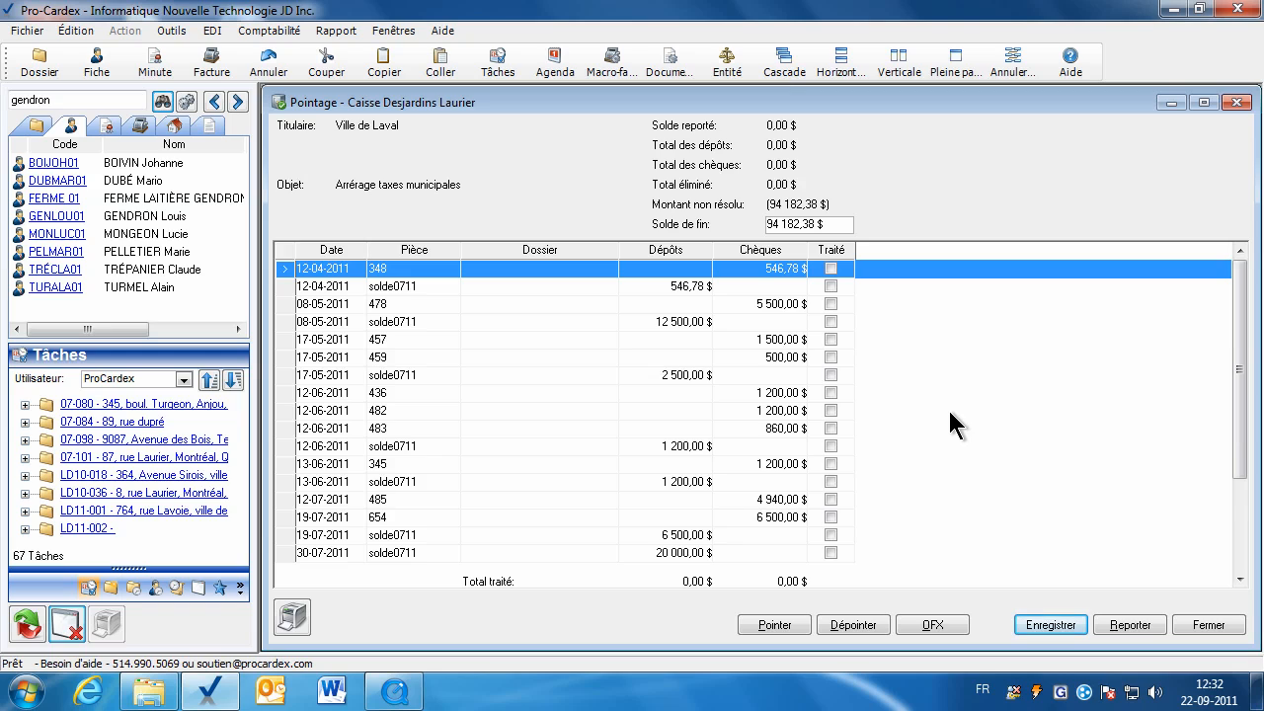
left_click(680, 287)
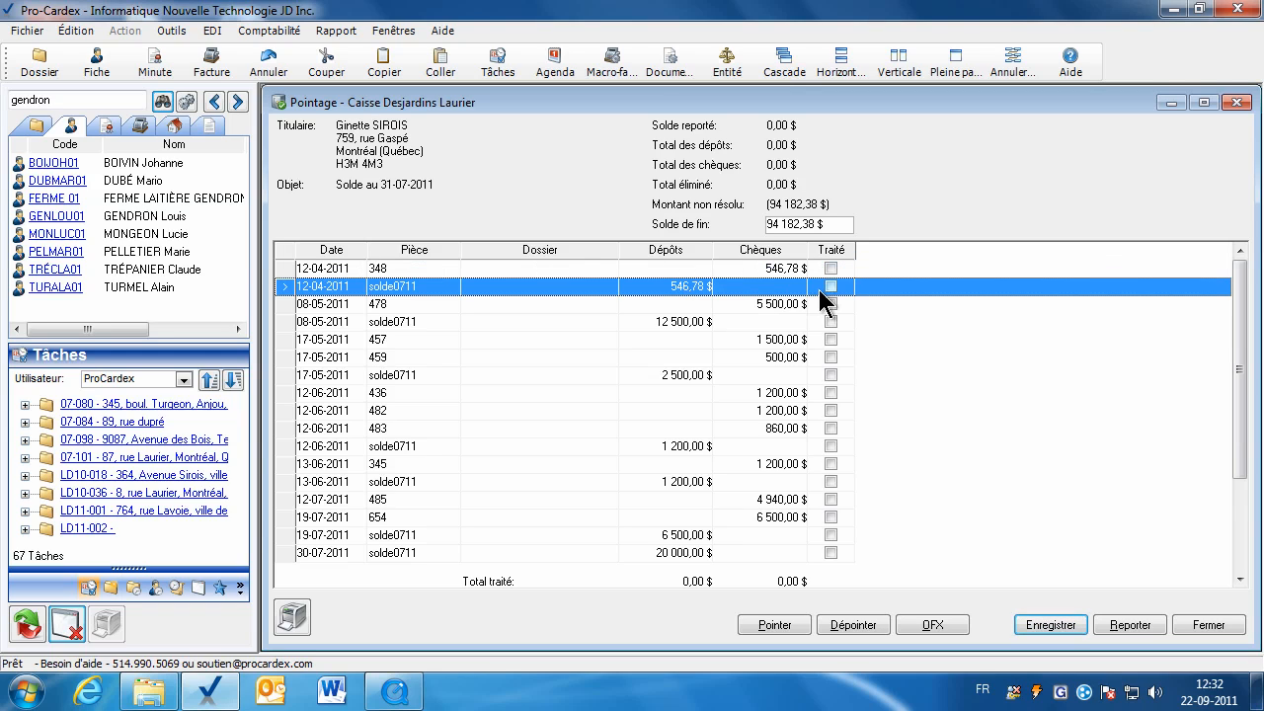
left_click(776, 626)
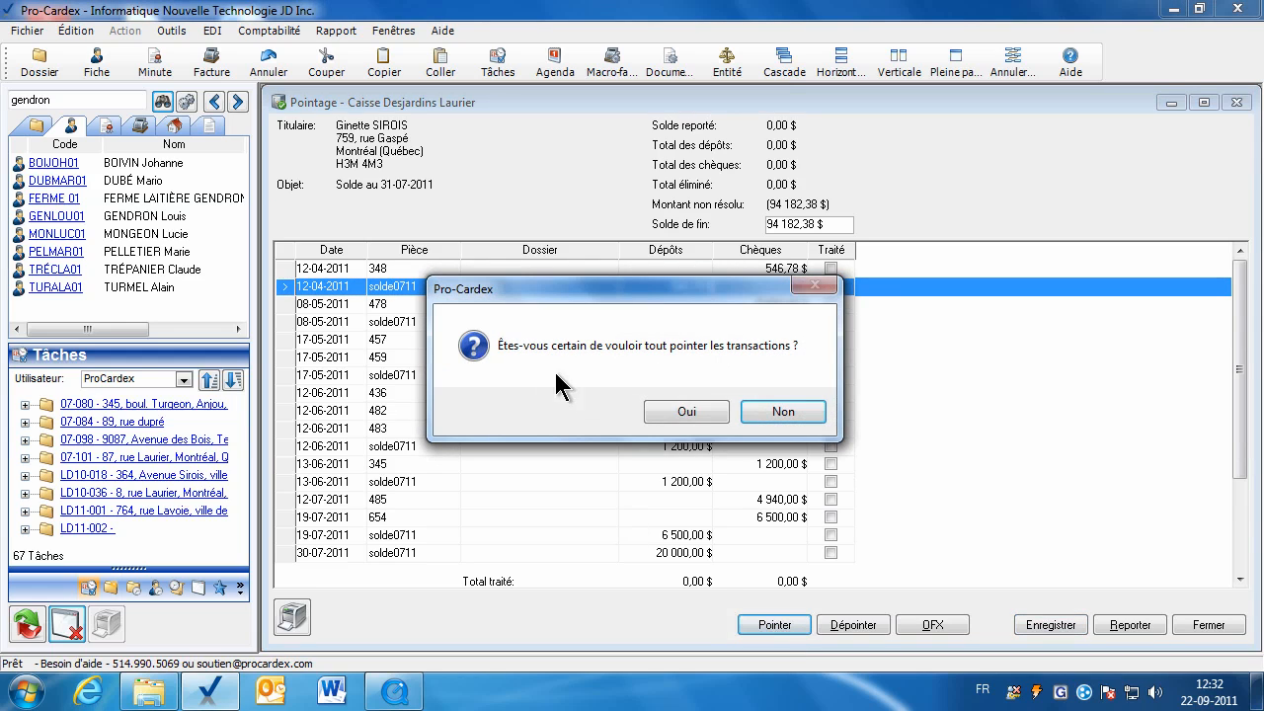
left_click(686, 413)
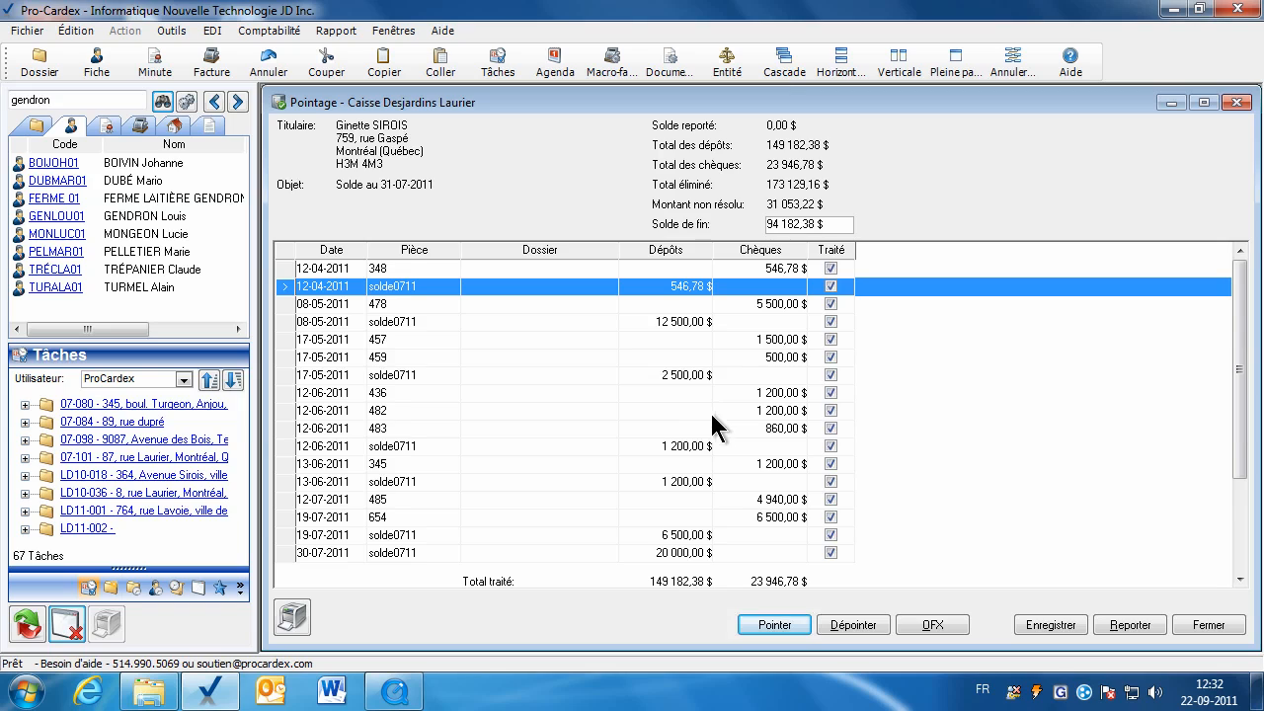
left_click(678, 252)
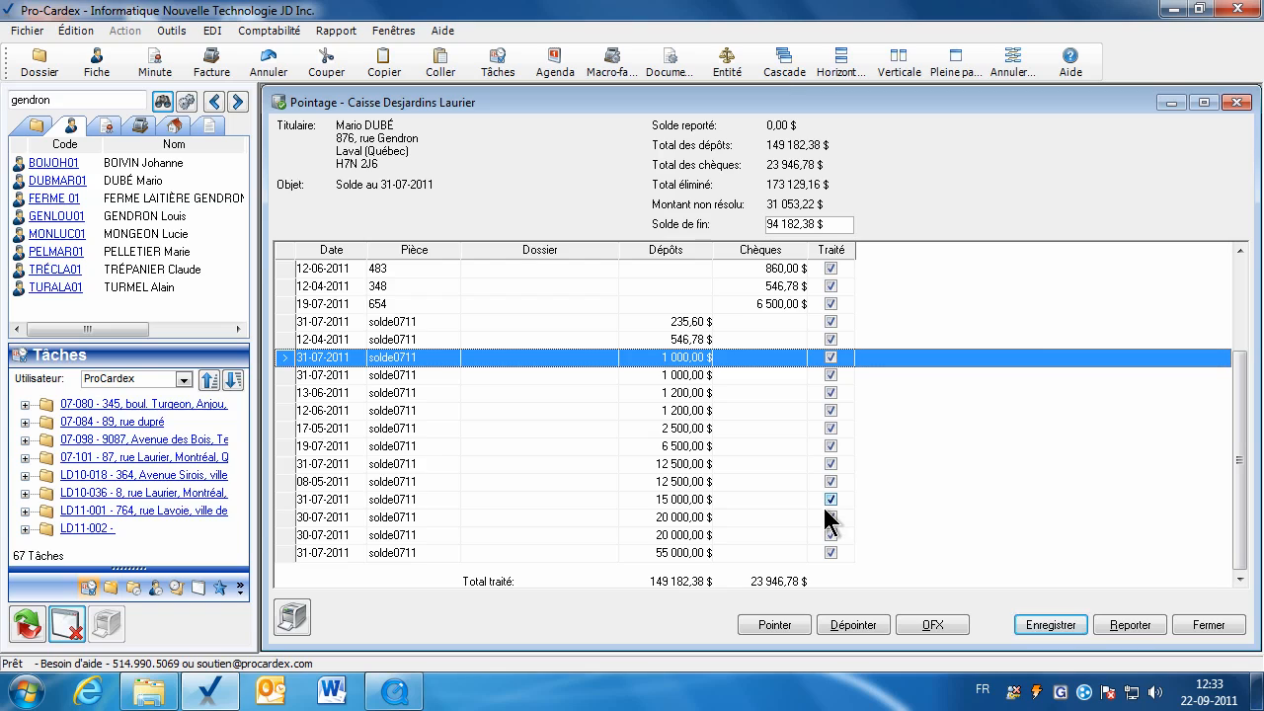
left_click(698, 501)
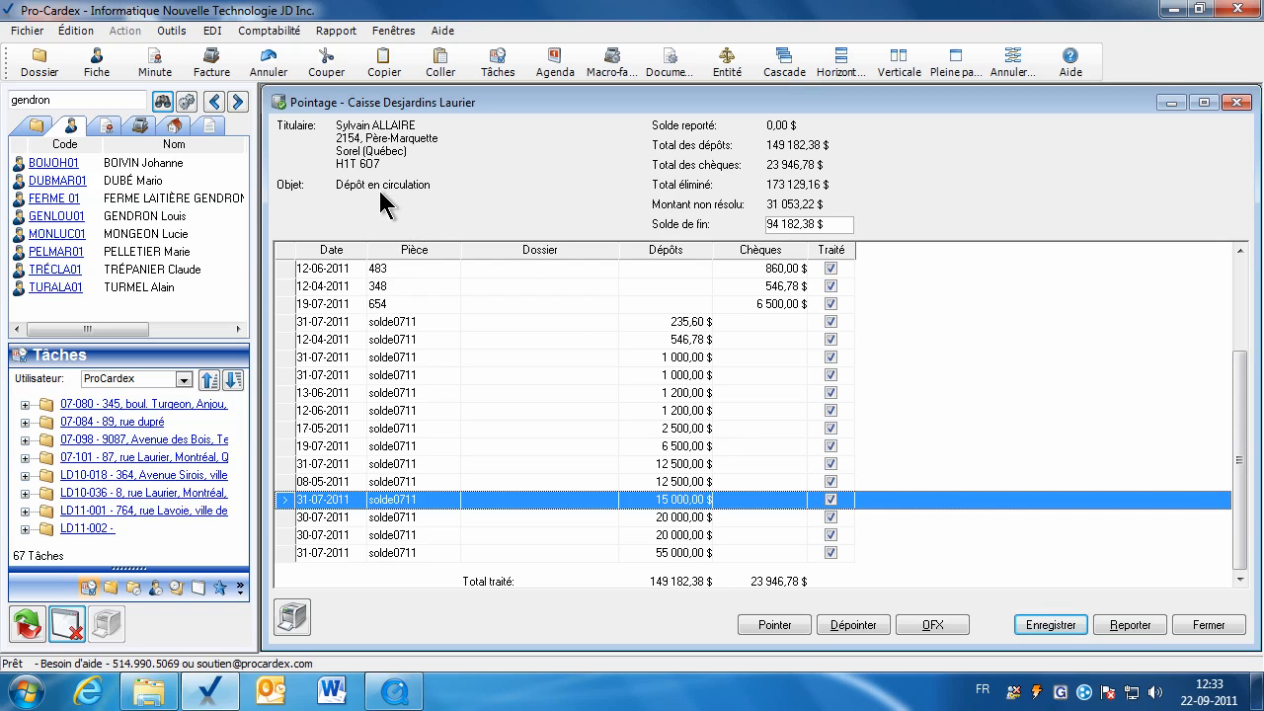
Untick Traité on the 15 000,00 $ and both 20 000,00 $ deposits and save.
left_click(830, 499)
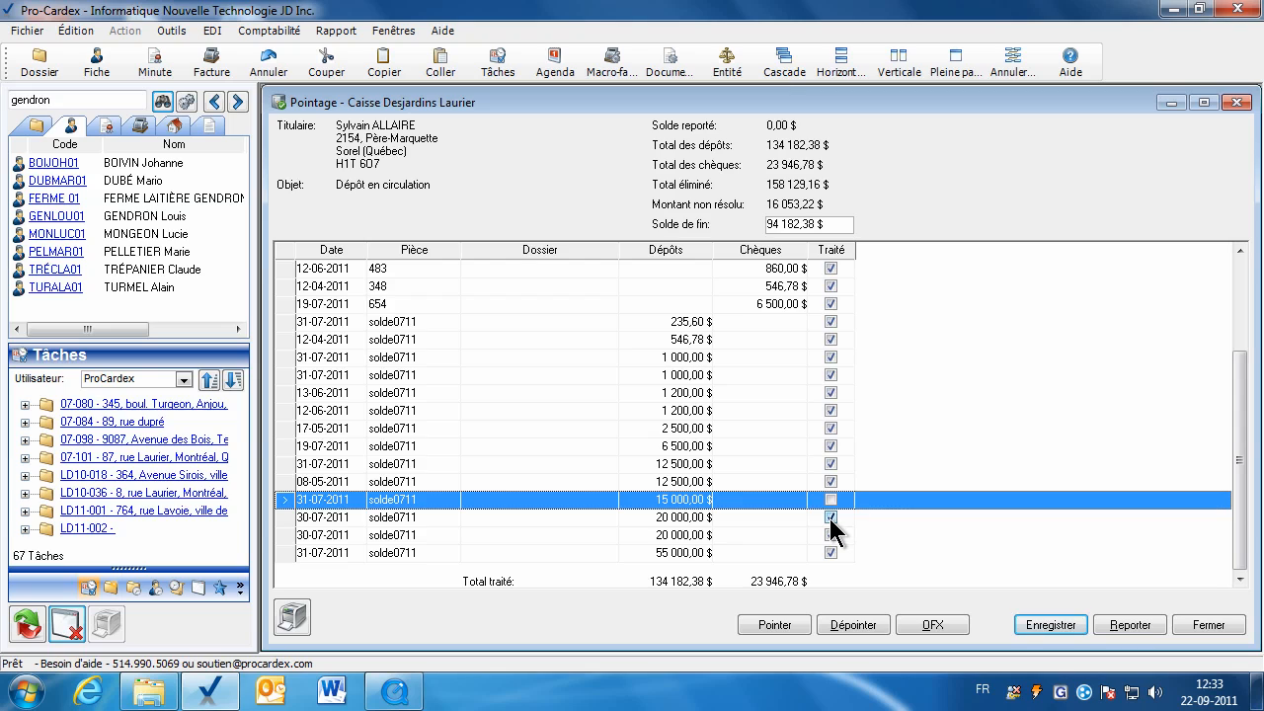
left_click(831, 518)
left_click(711, 537)
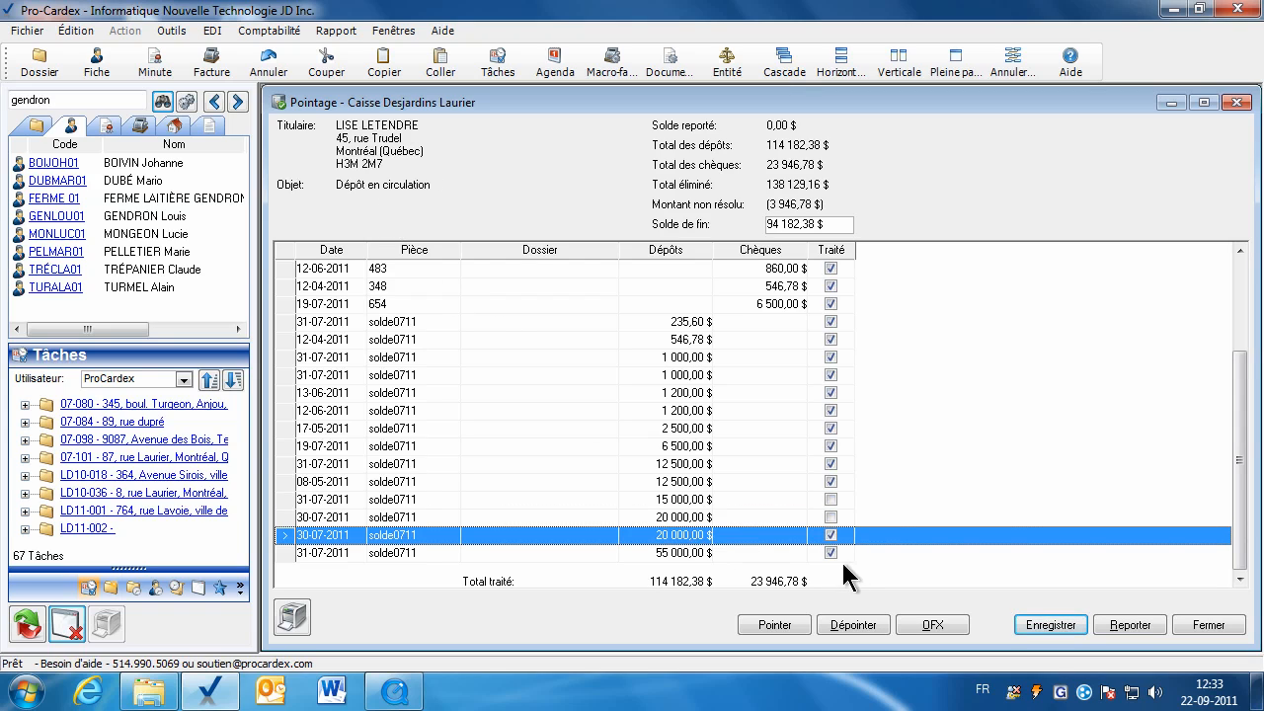
left_click(830, 535)
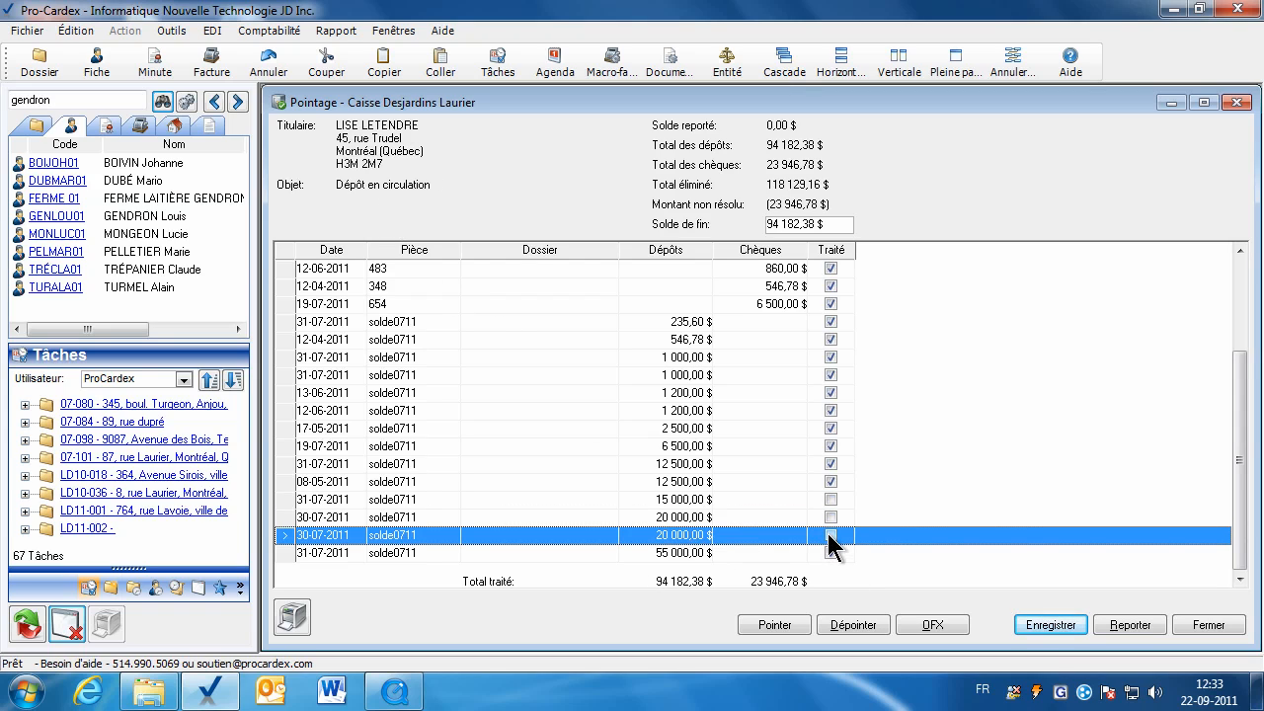
left_click(1053, 638)
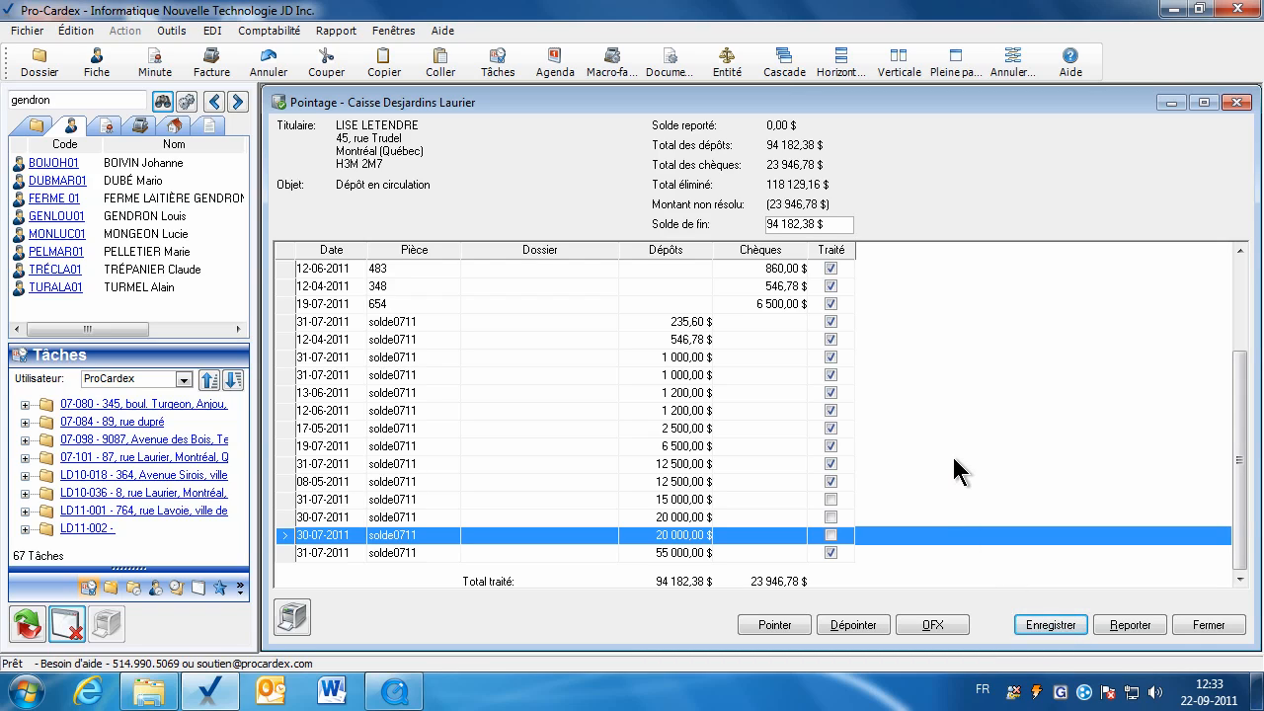
Review the three unticked deposit rows and mark the 235,60 $ deposit as processed.
left_click(747, 500)
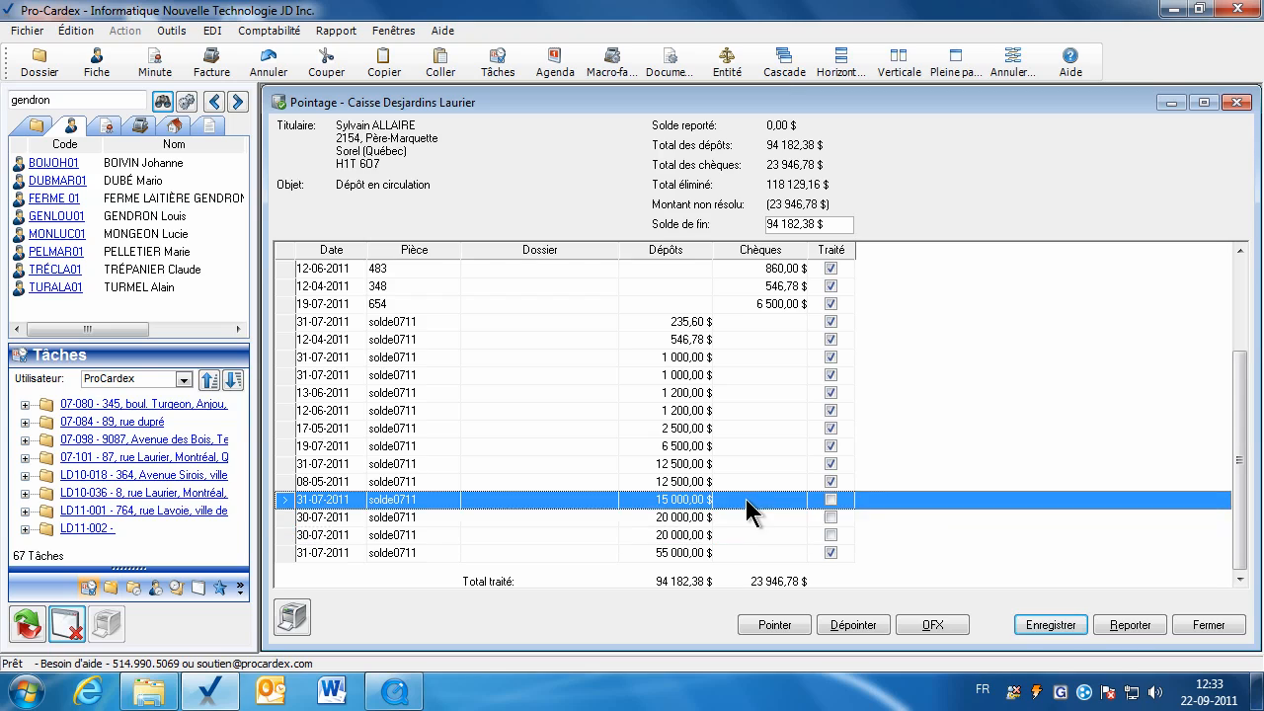
left_click(748, 518)
left_click(748, 534)
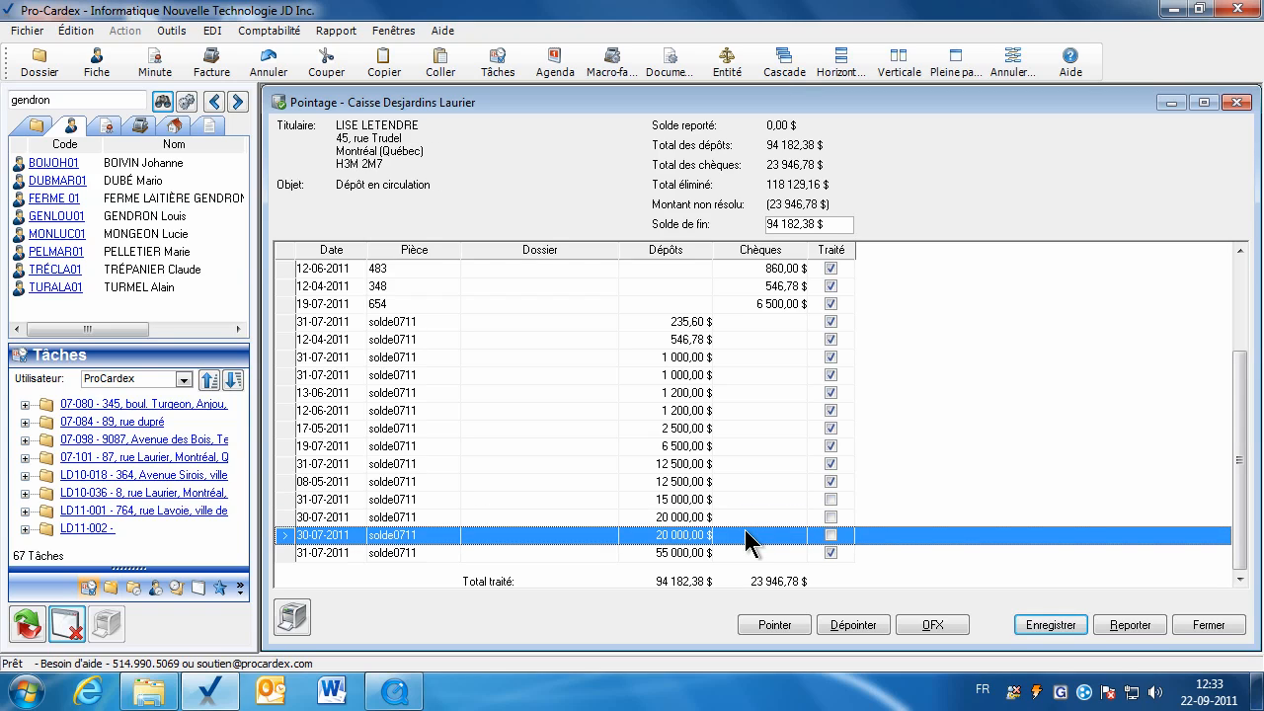
left_click(831, 321)
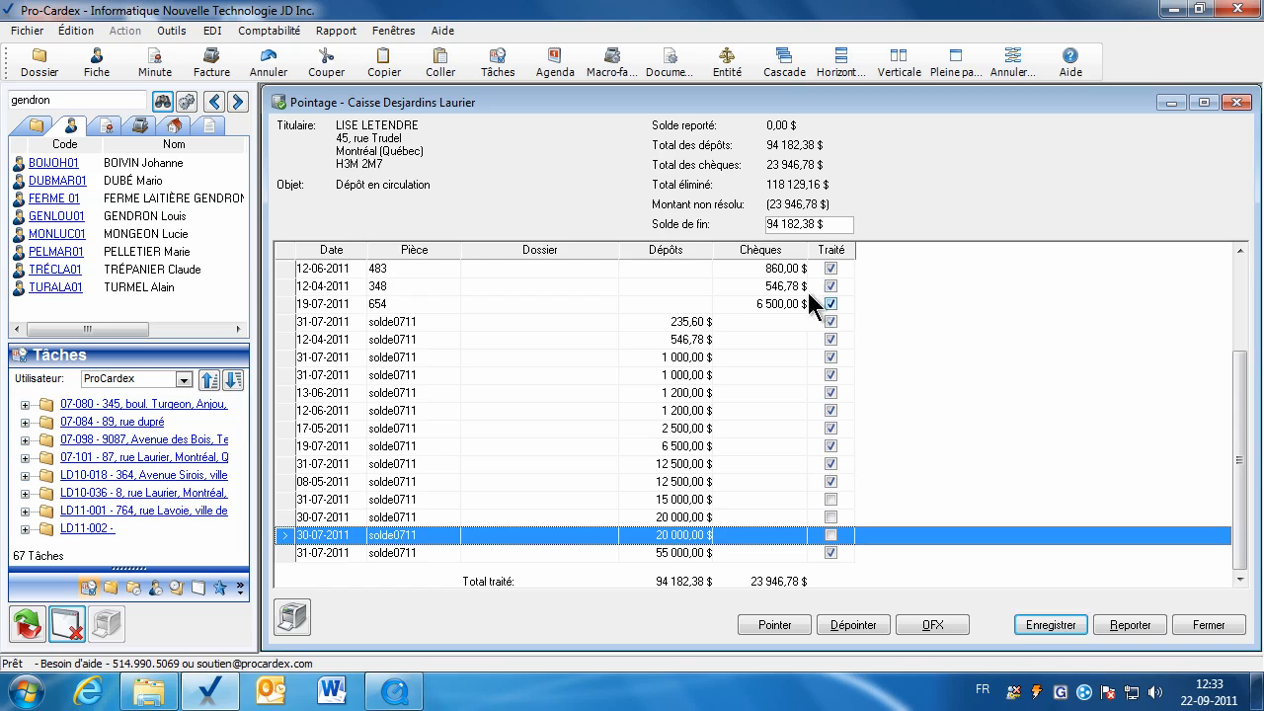
Sort by cheques, untick cheques 459, 348, 483, 436, 345, 482, 457, 485, 478, 654, and save.
left_click(771, 251)
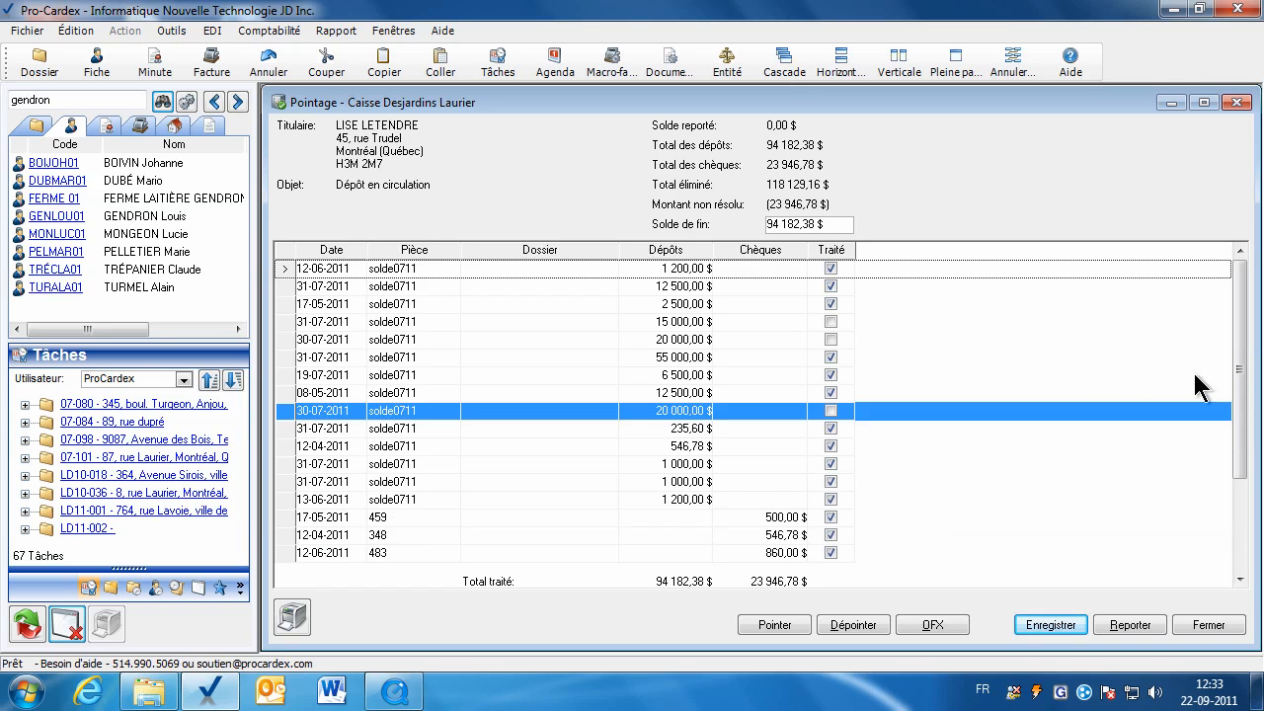
left_click_drag(1239, 407, 1247, 521)
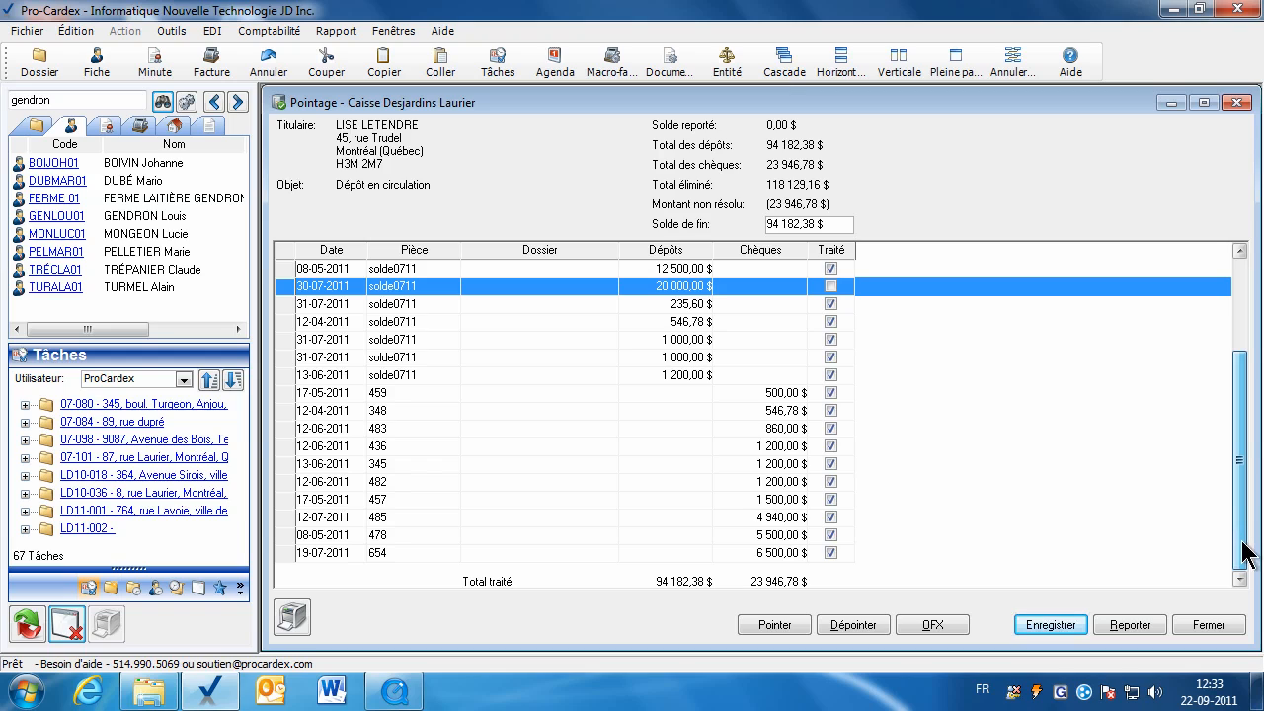
left_click(922, 393)
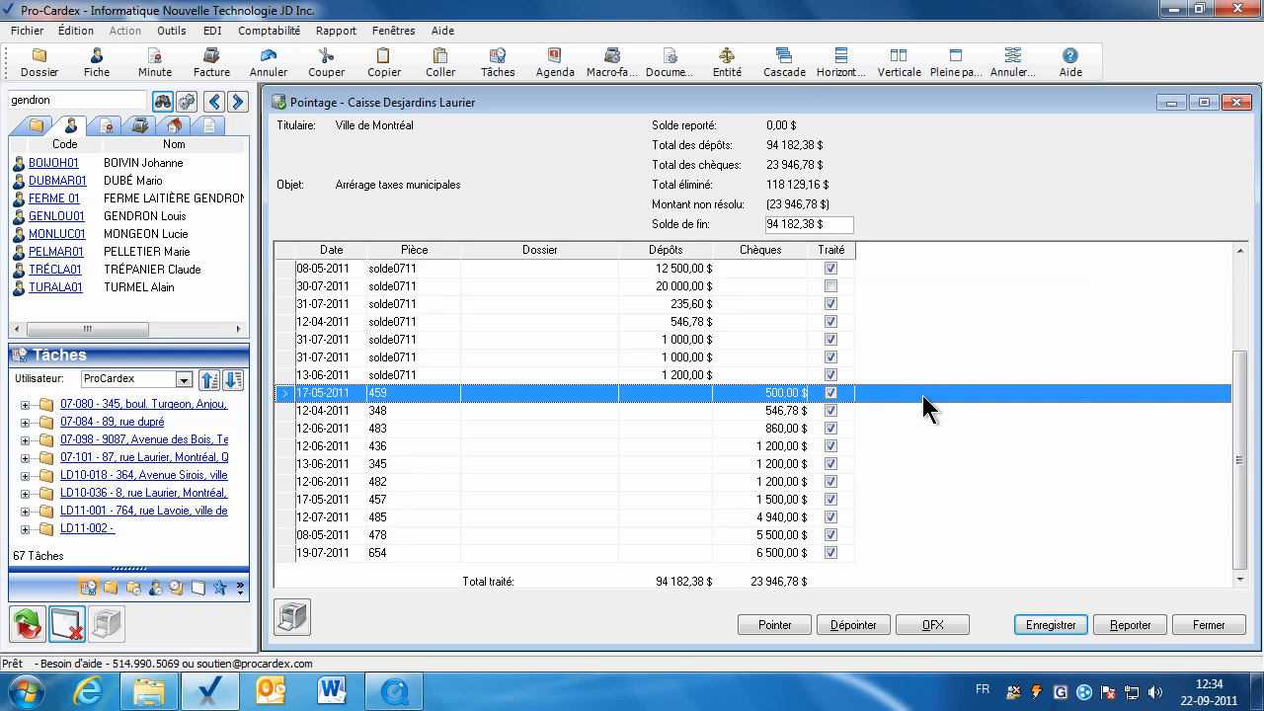
left_click(832, 393)
left_click(832, 410)
left_click(831, 429)
left_click(832, 446)
left_click(832, 465)
left_click(832, 482)
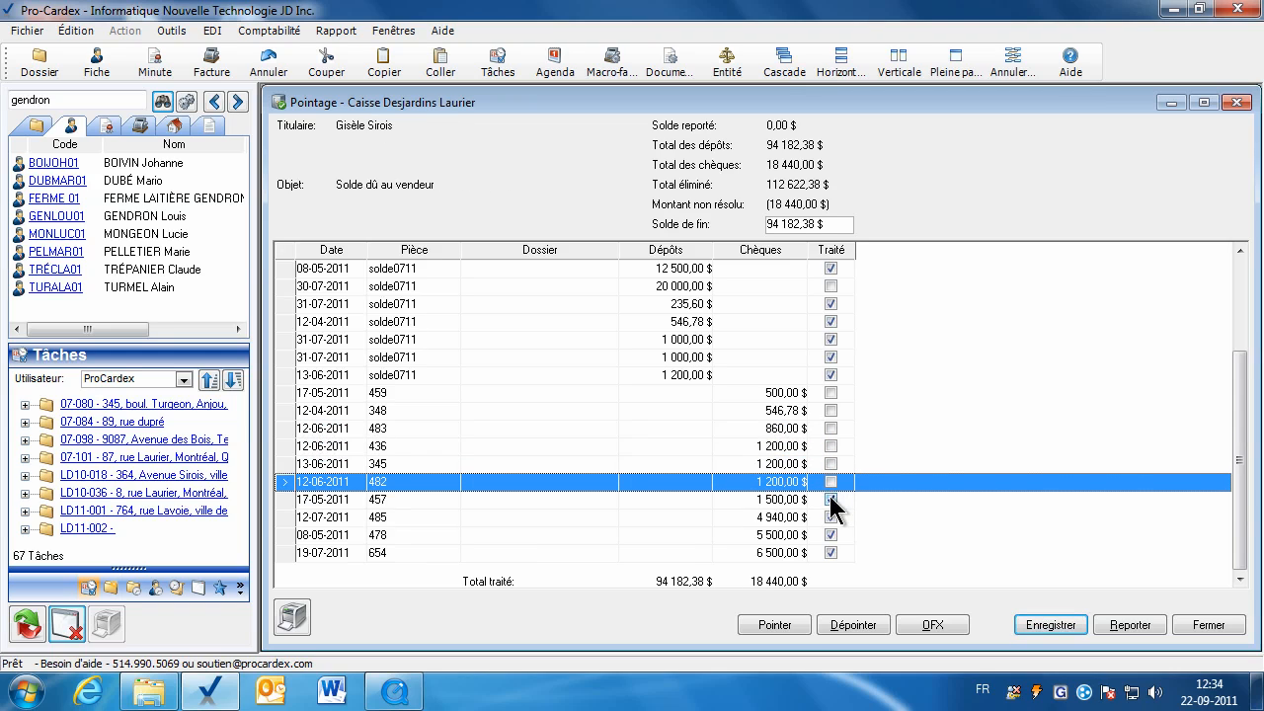
left_click(831, 500)
left_click(832, 517)
left_click(831, 536)
left_click(832, 554)
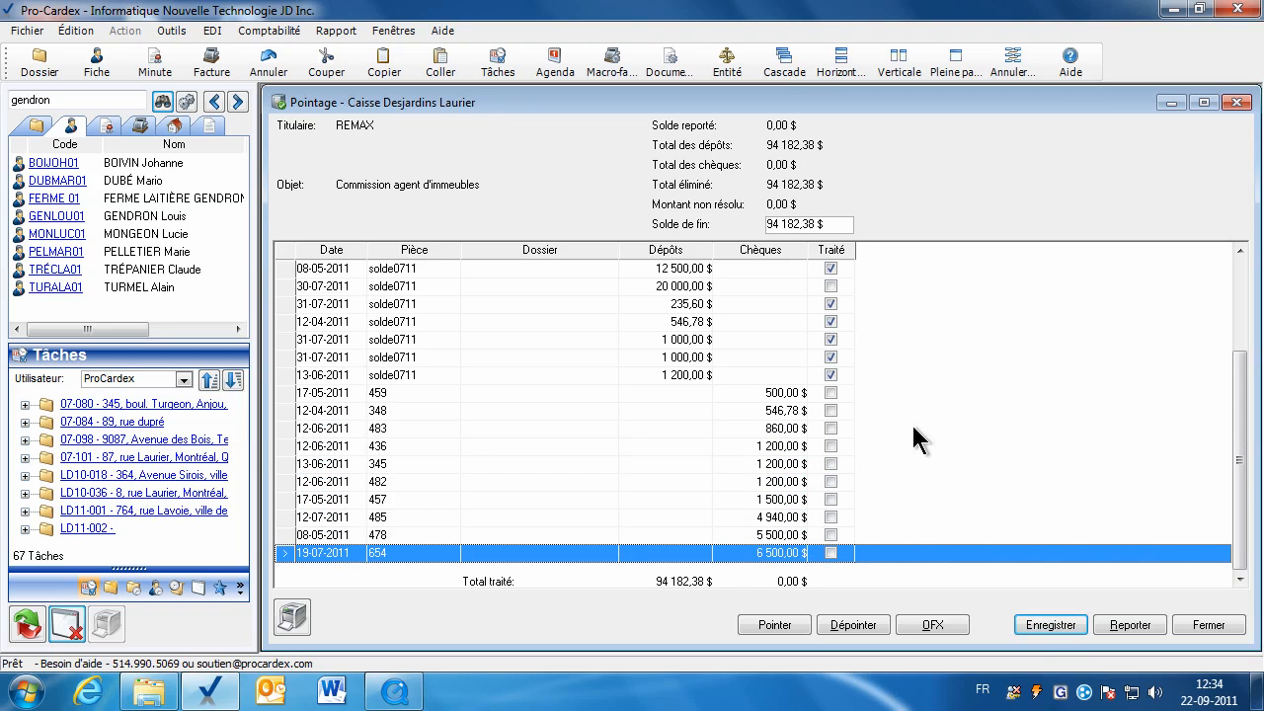
left_click(1044, 624)
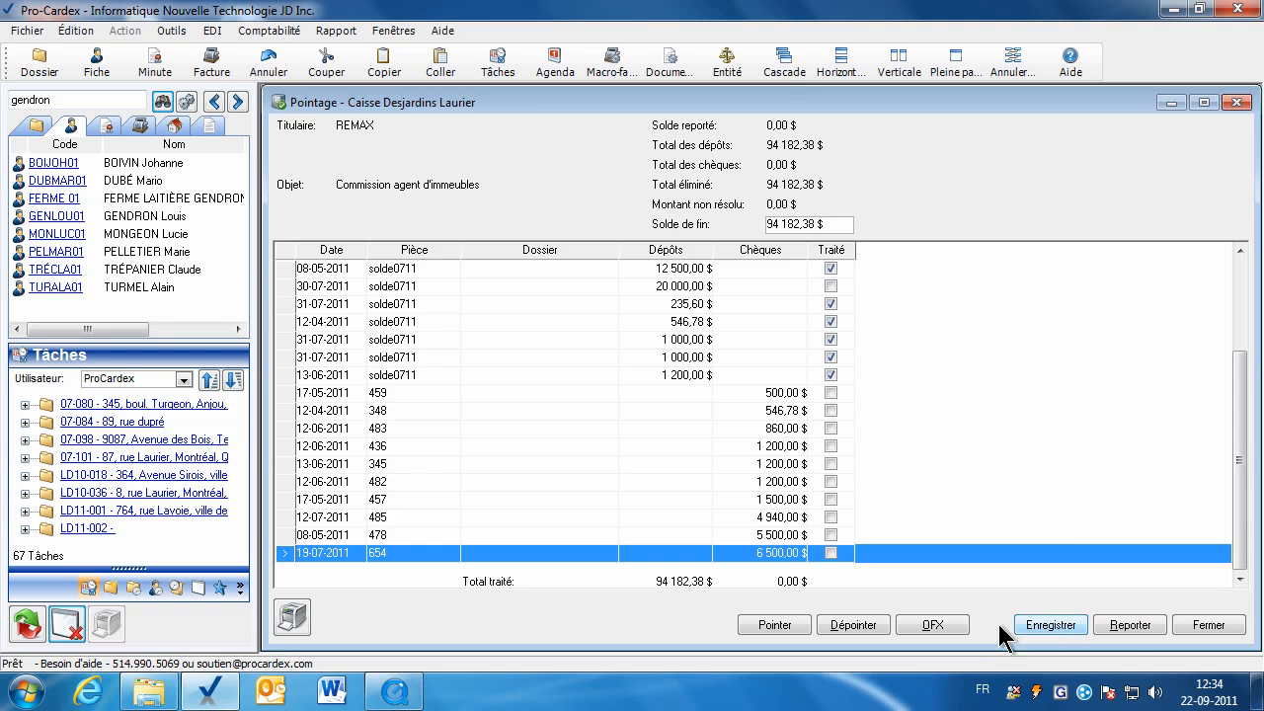
Carry forward the 31-07-2011 reconciliation, confirming both warnings, and generate its reports without Grand-livre.
left_click(1127, 632)
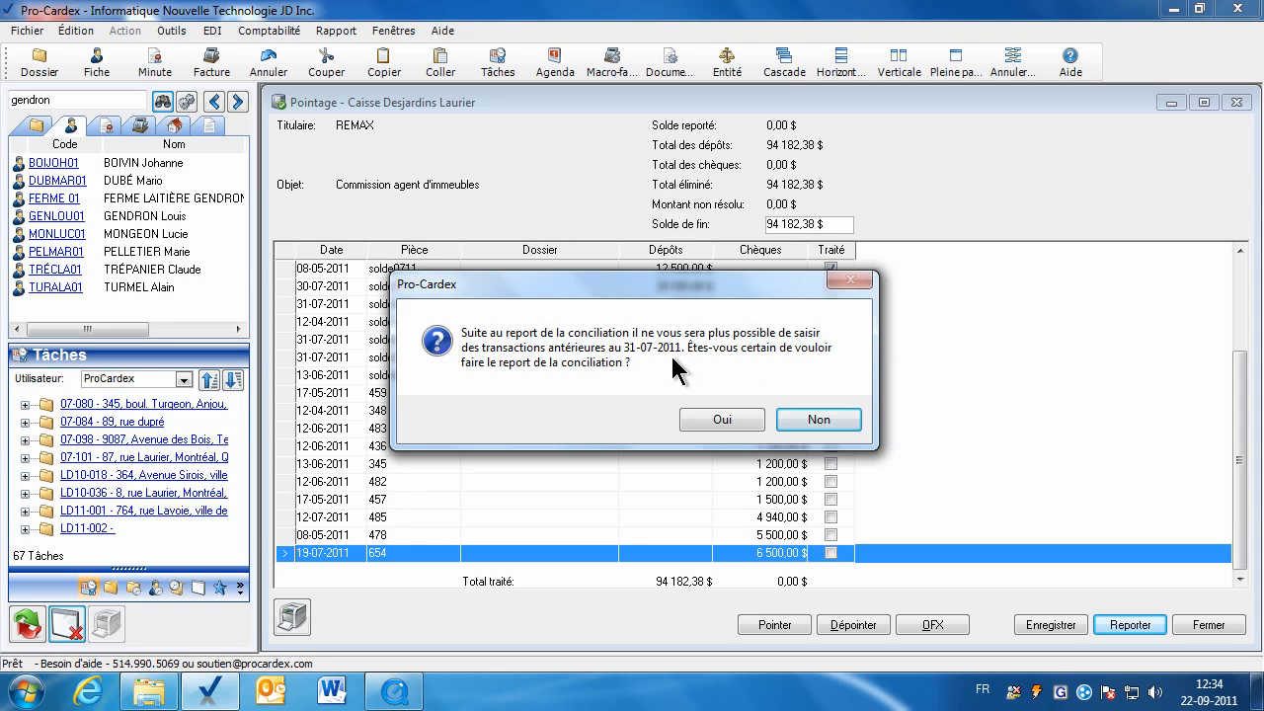
left_click(722, 421)
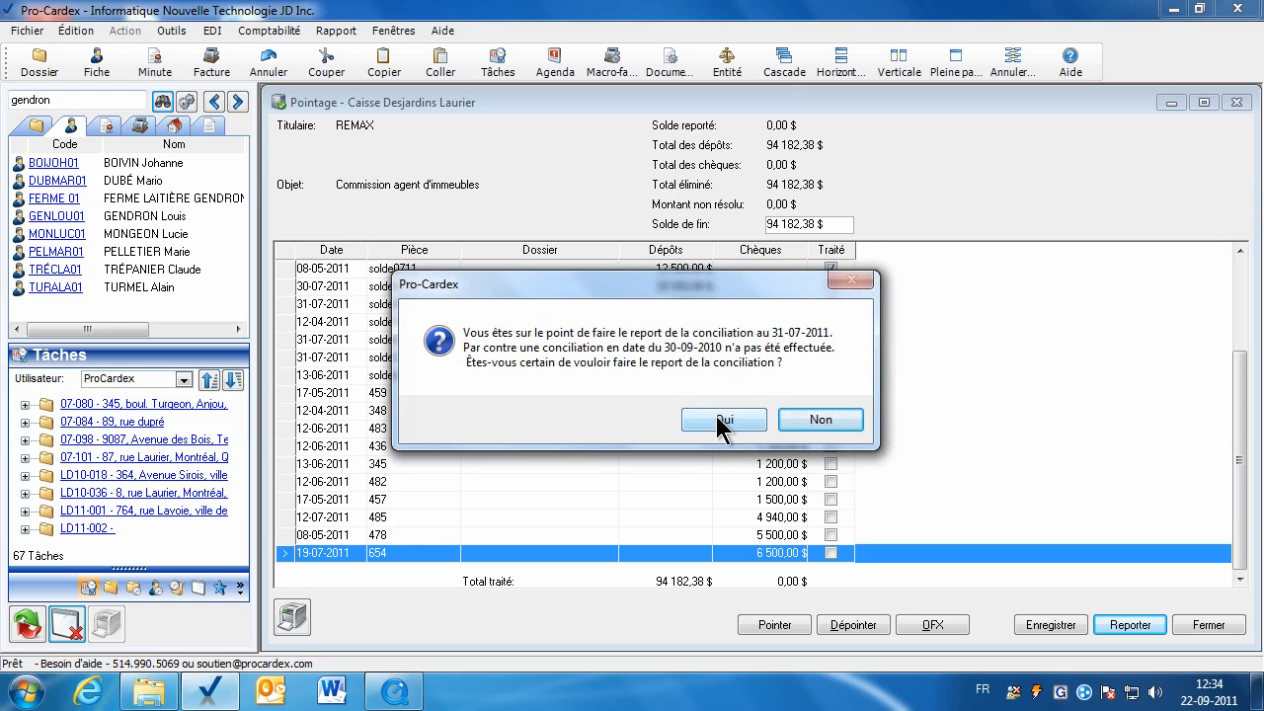
left_click(722, 420)
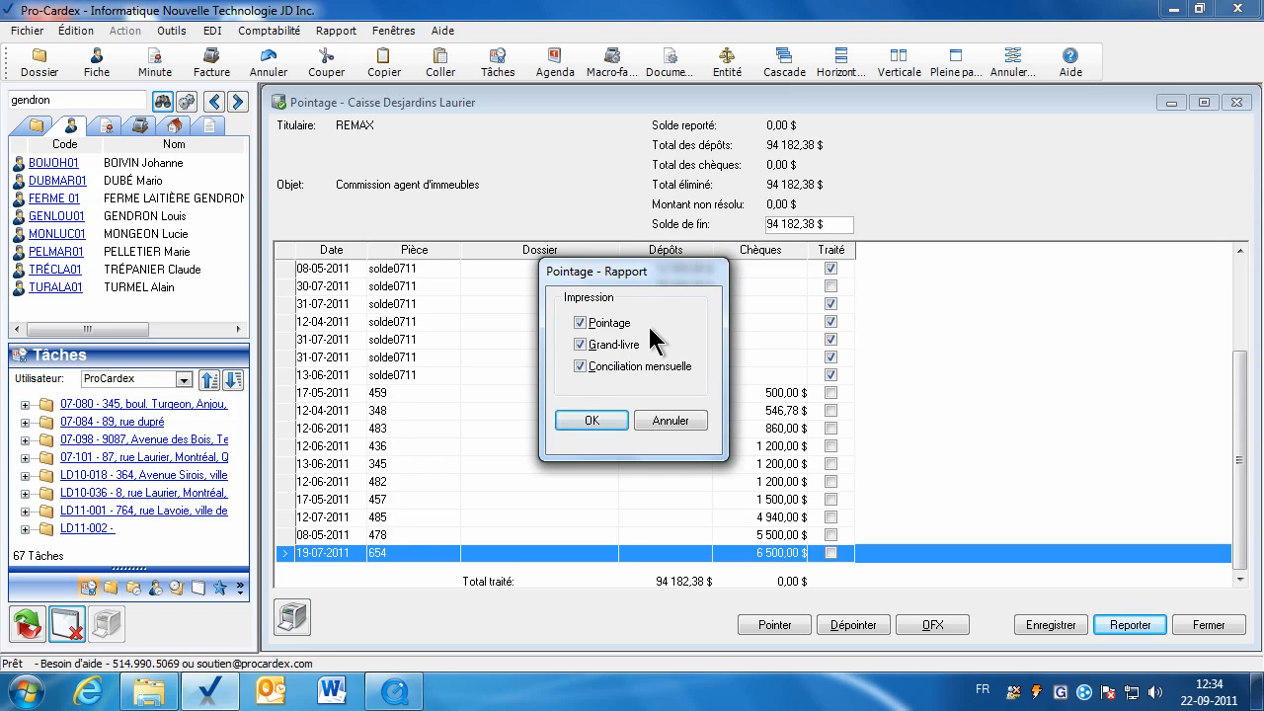
left_click(584, 345)
left_click(599, 423)
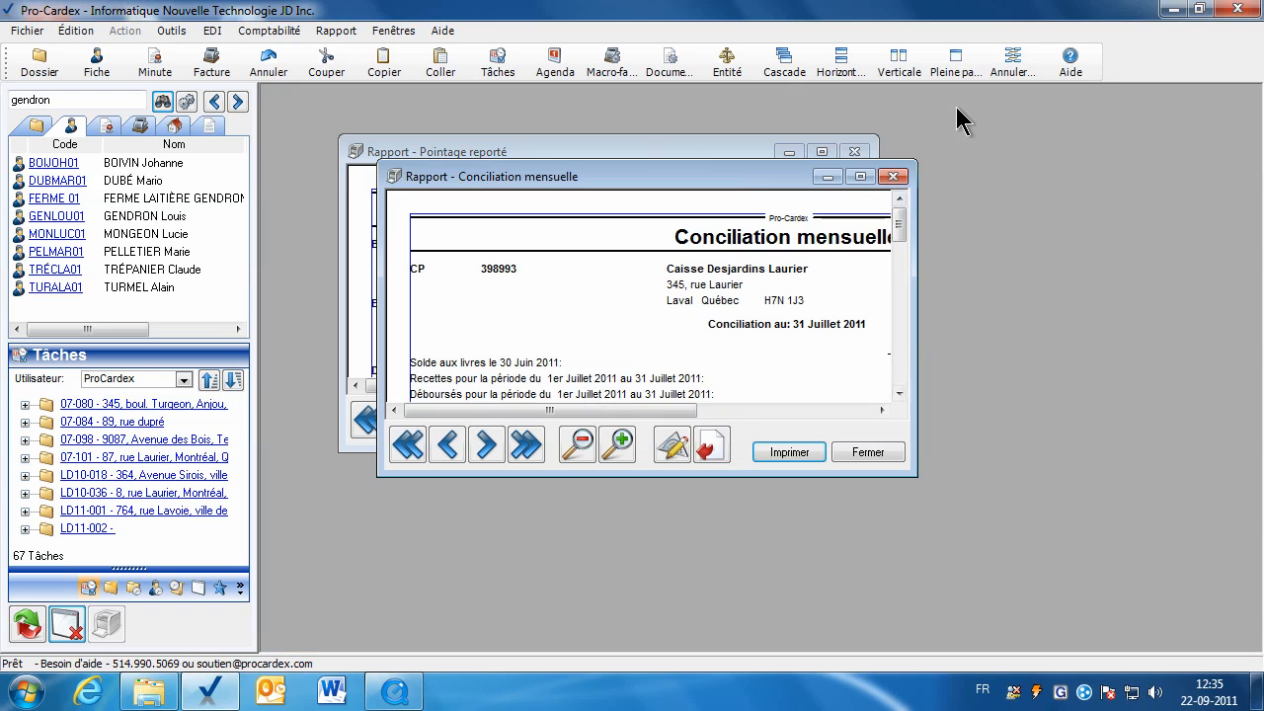
Read through the Conciliation mensuelle and Pointage reporté reports full-size, then close both.
left_click(944, 61)
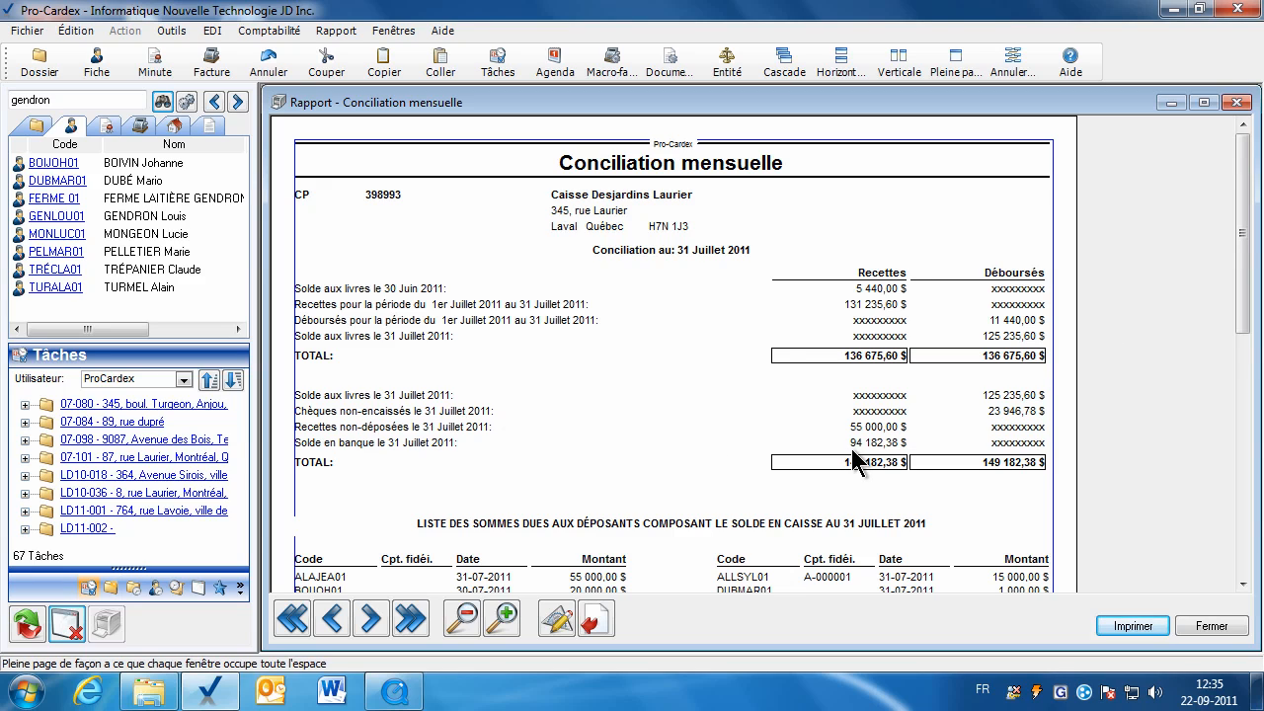
left_click_drag(1244, 325, 1235, 415)
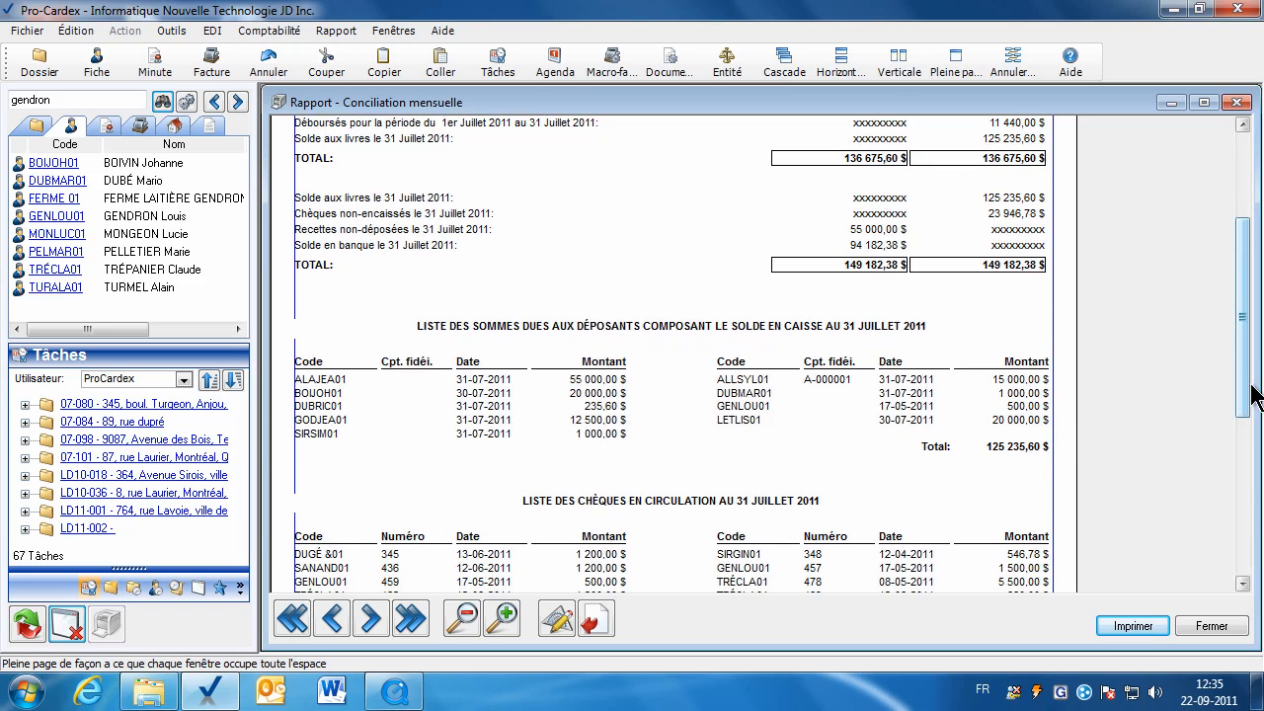
left_click_drag(1251, 386, 1251, 500)
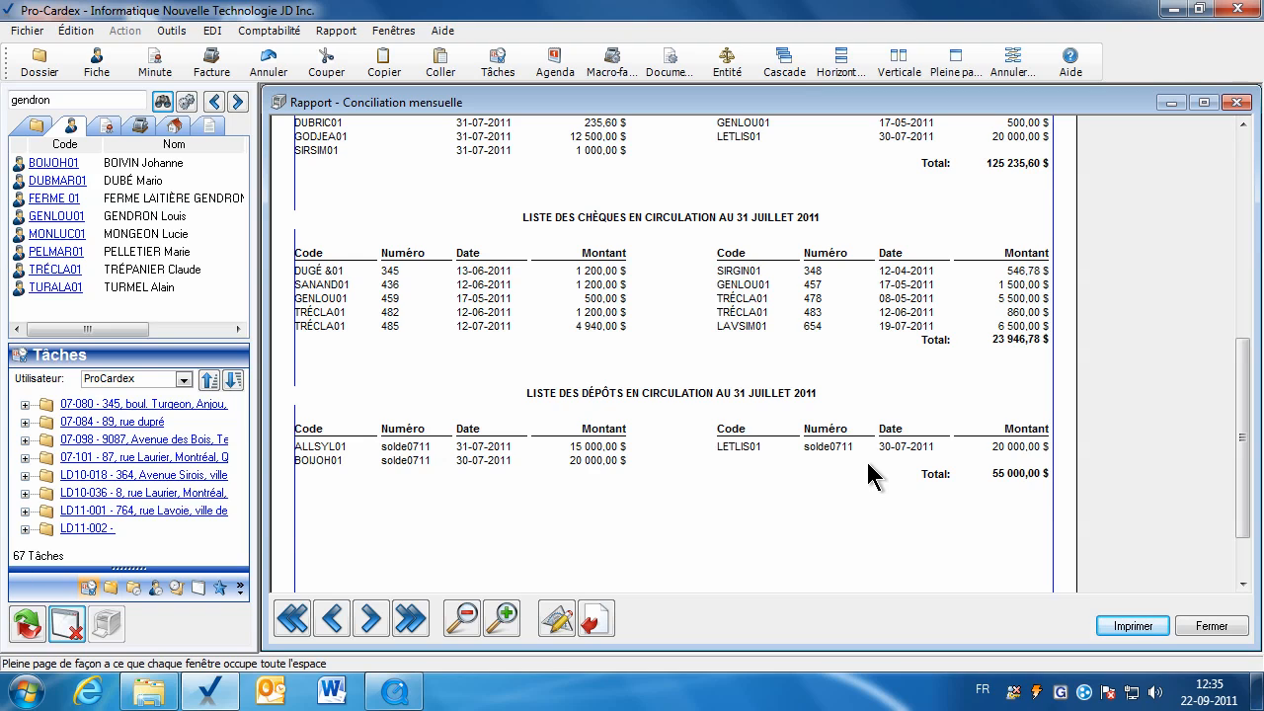
left_click(1216, 627)
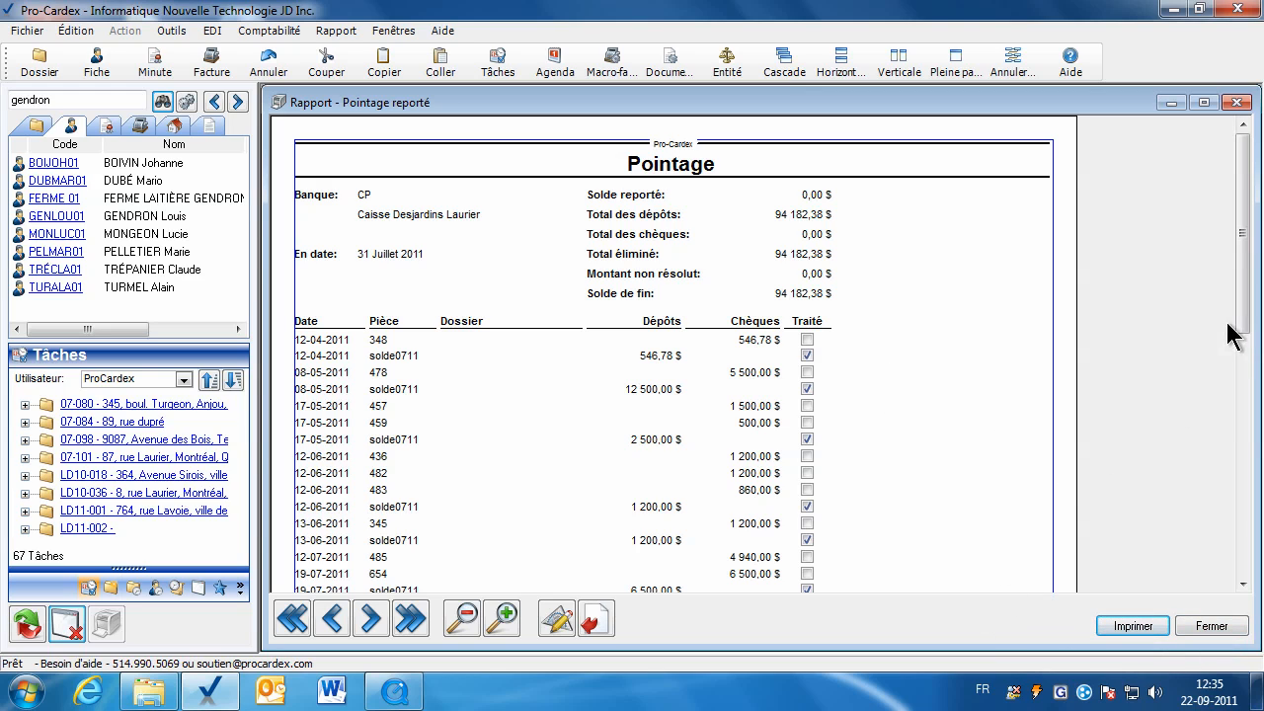
mouse_move(1240, 336)
left_mouse_down()
mouse_move(1243, 388)
mouse_move(1243, 361)
left_mouse_up()
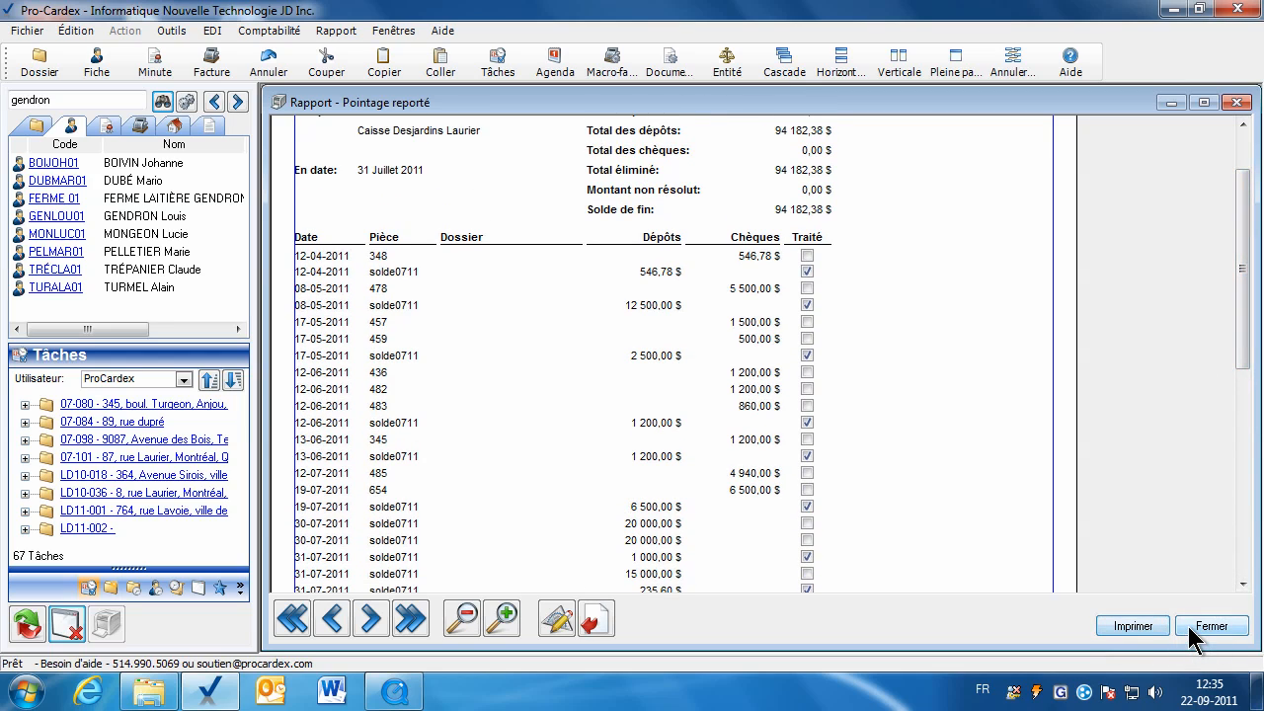
left_click(1211, 626)
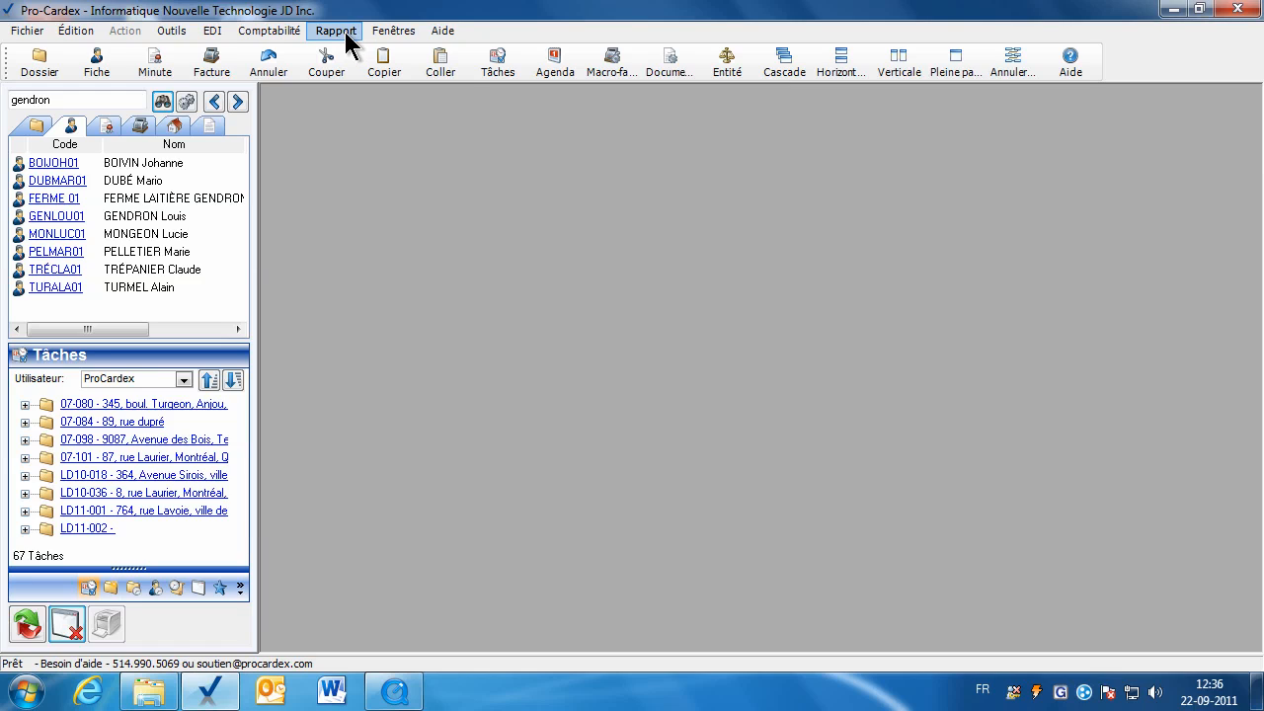
left_click(345, 34)
mouse_move(401, 158)
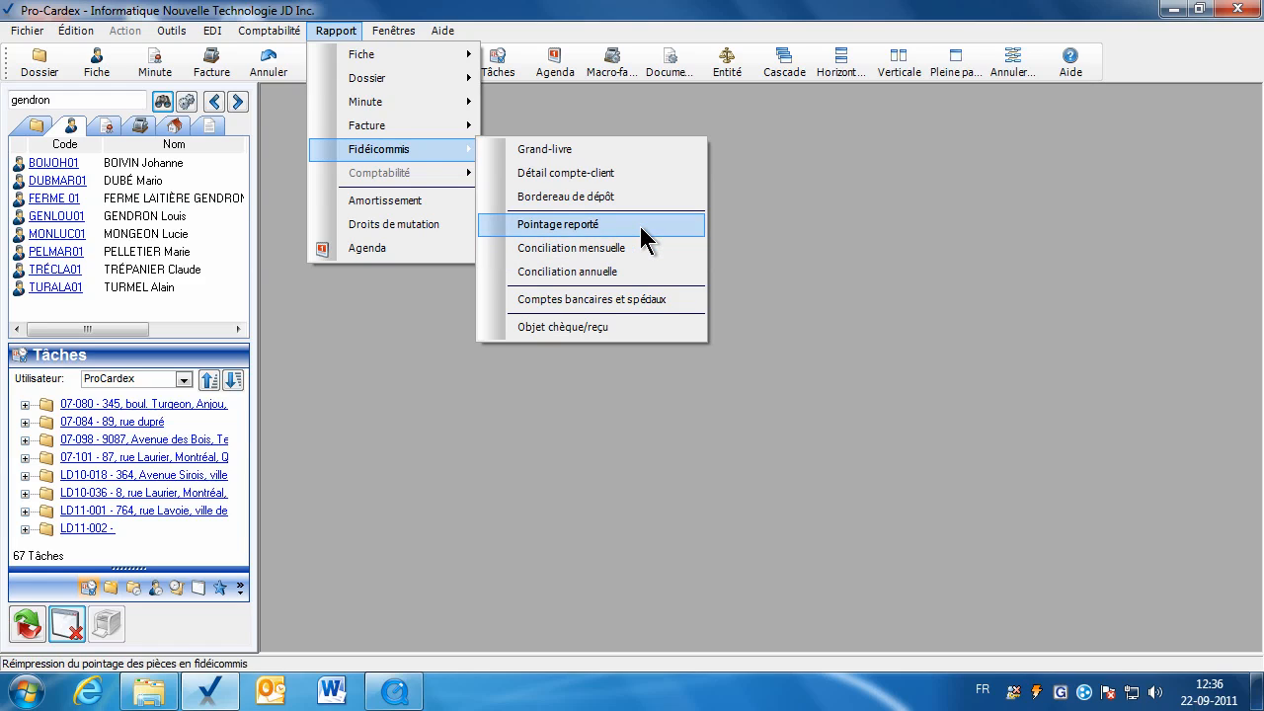
left_click(848, 287)
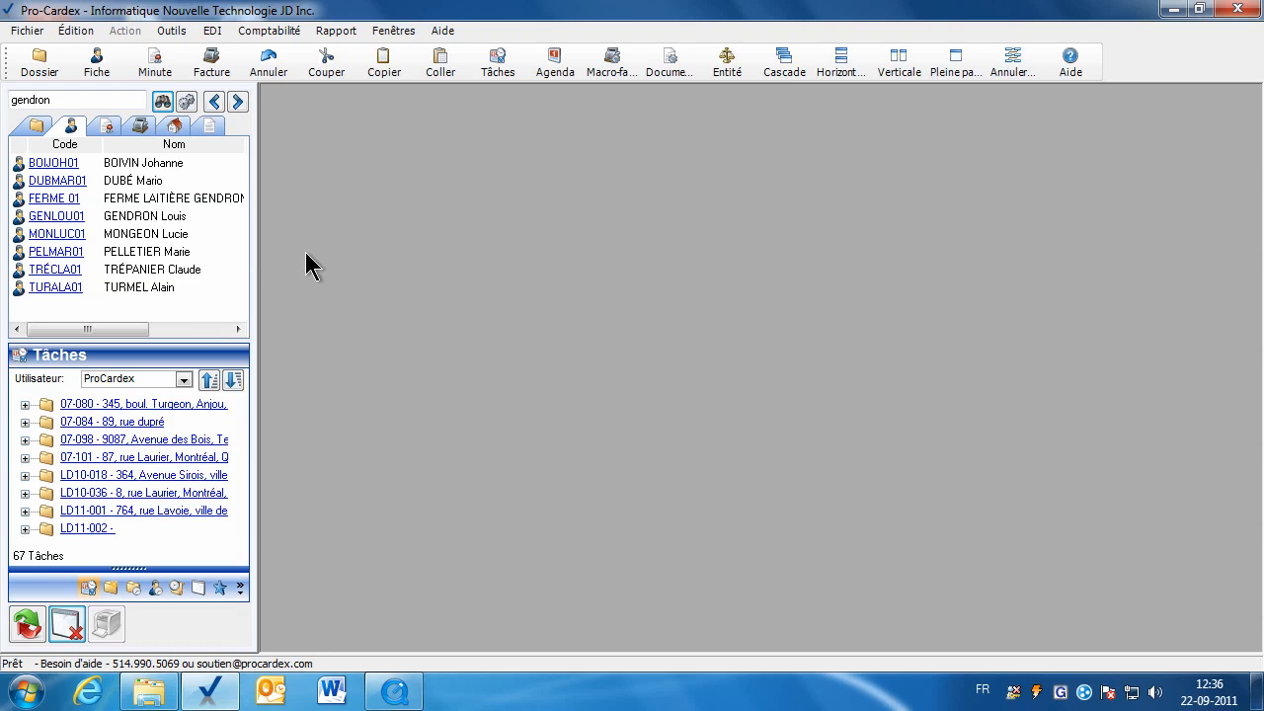
left_click(171, 30)
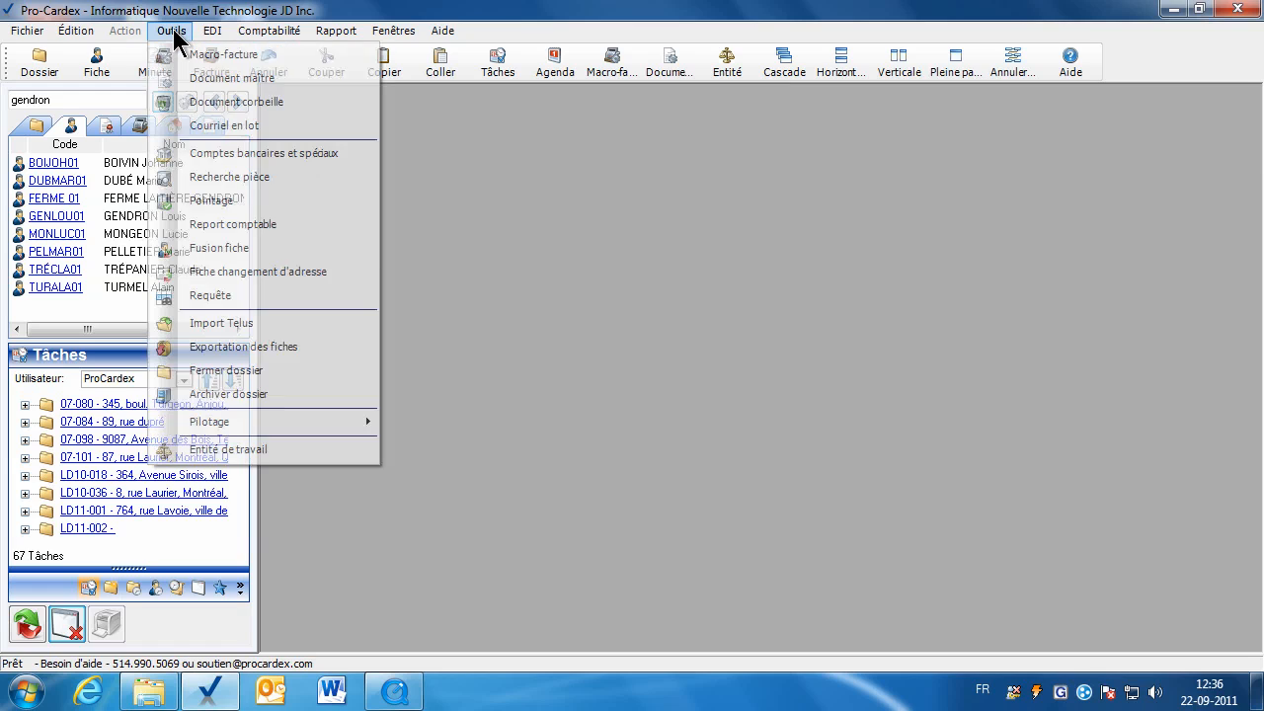
left_click(219, 161)
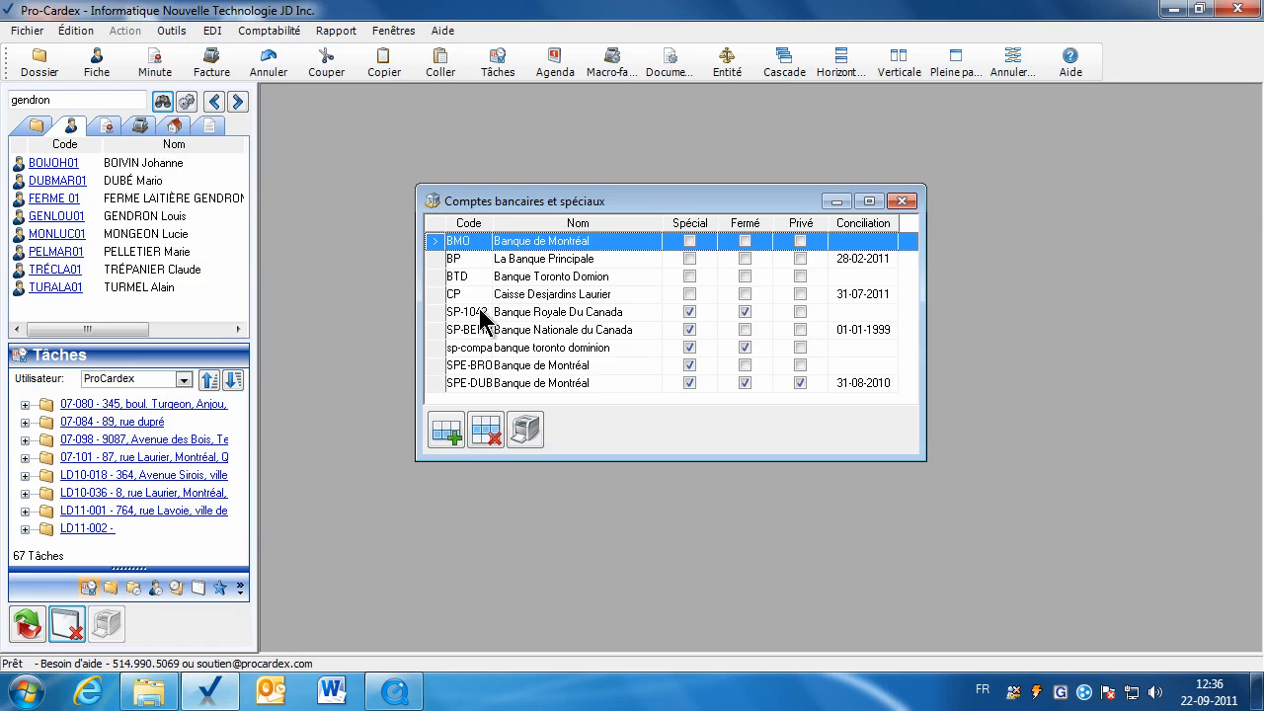
left_click(902, 202)
left_click(170, 31)
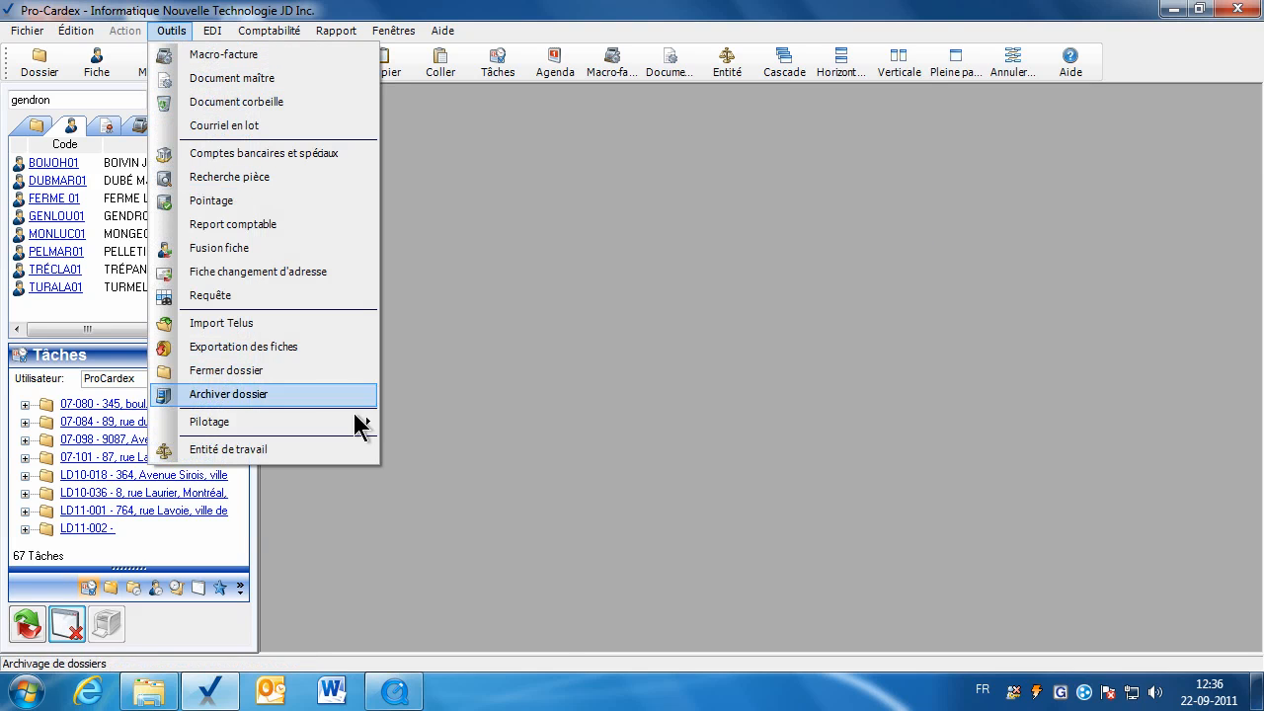
mouse_move(365, 433)
left_click(480, 624)
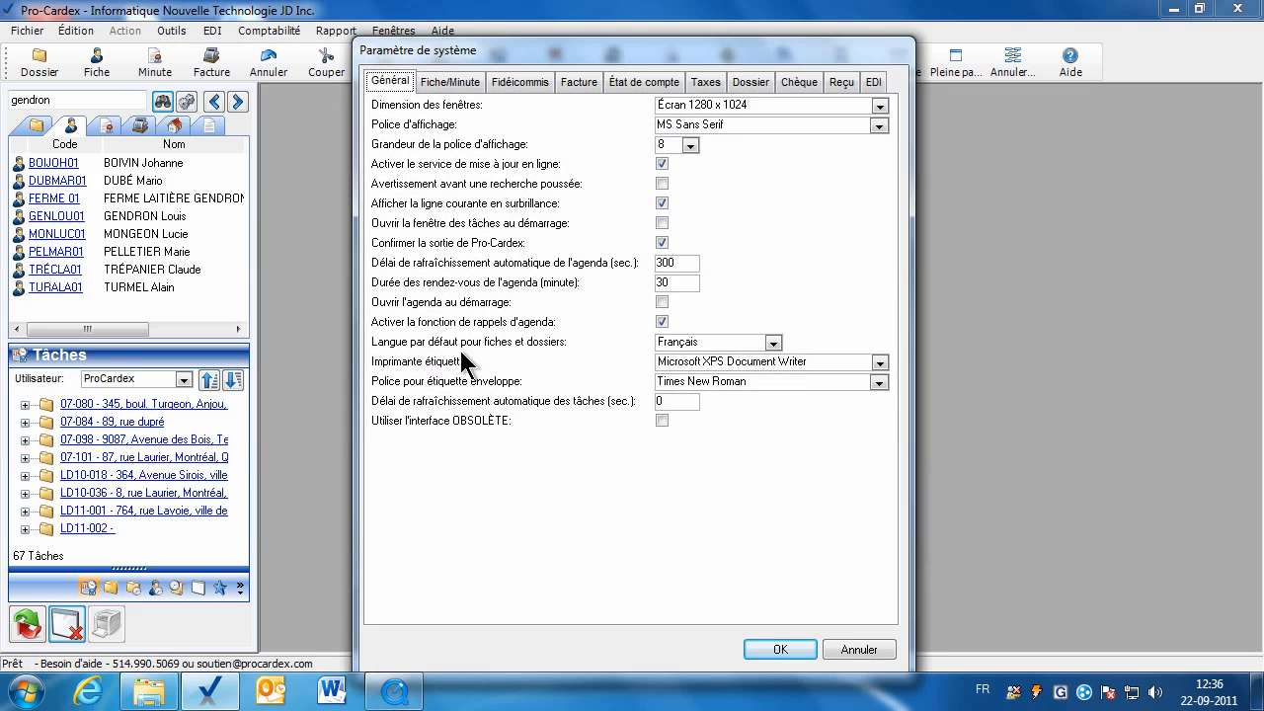
left_click(509, 80)
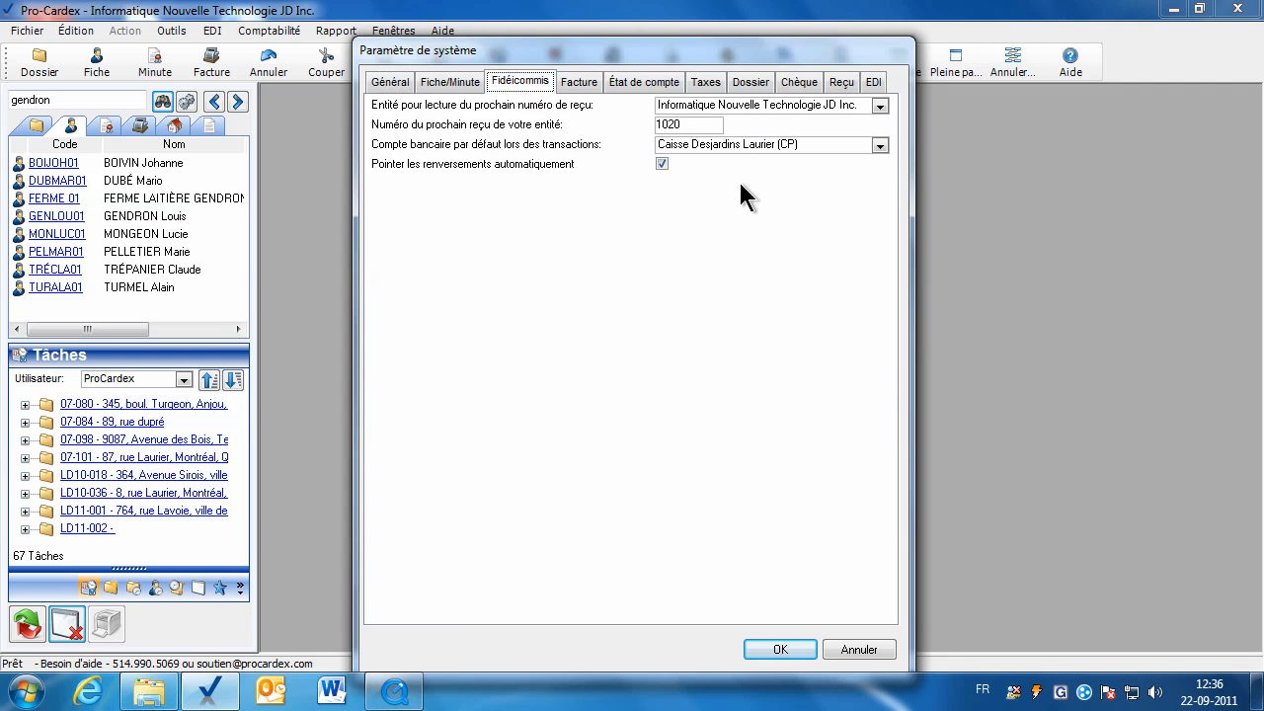
left_click(779, 649)
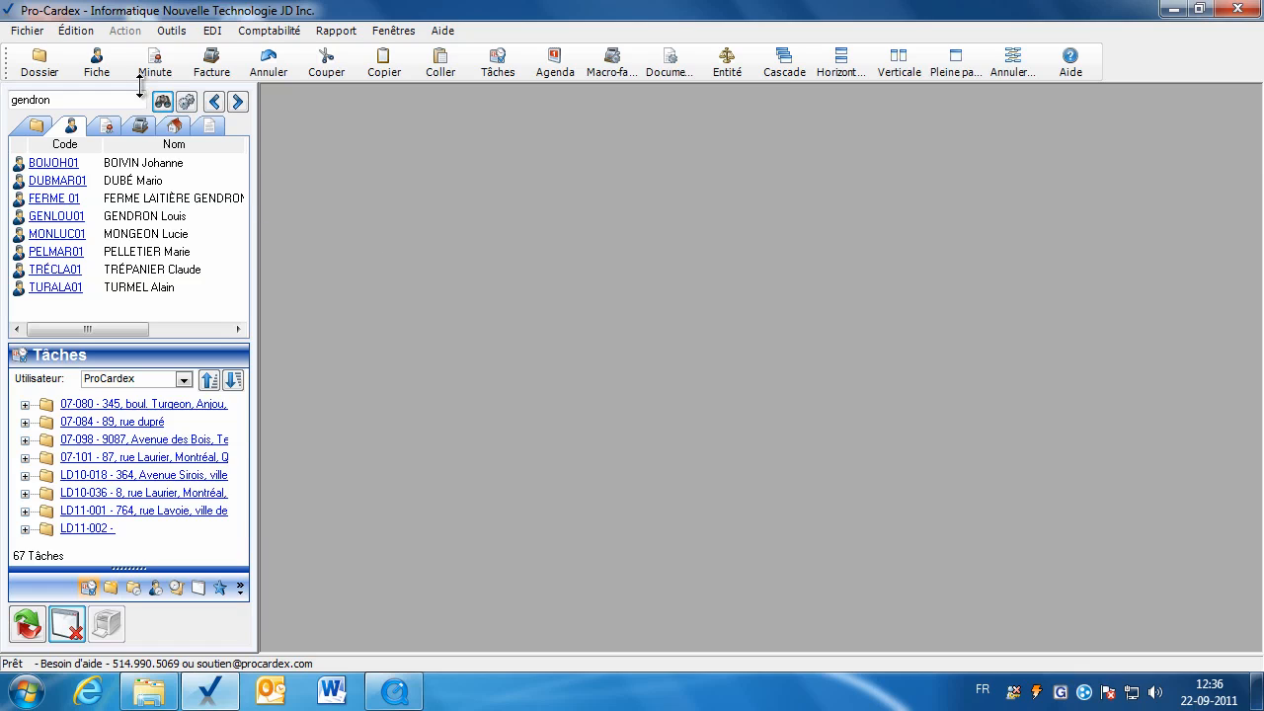
Discard a blank new client record and open an existing client's trust (Fidéi.) transactions.
left_click(103, 71)
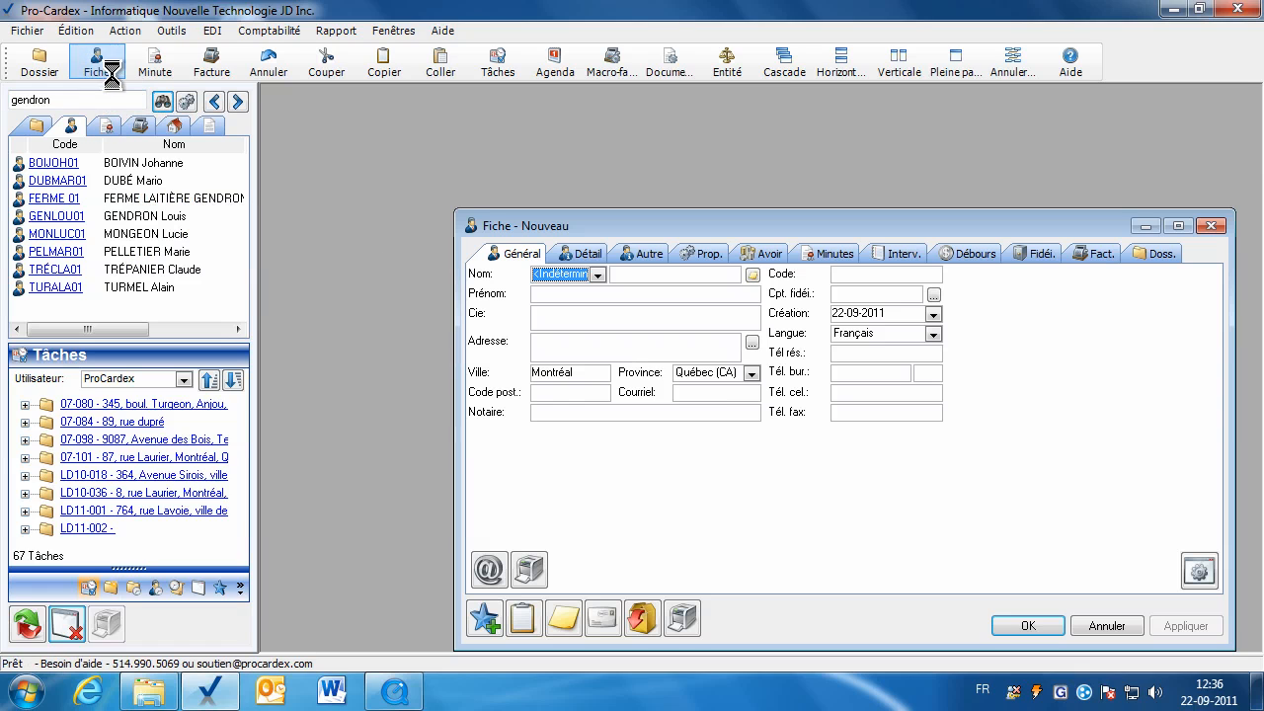
left_click(1104, 626)
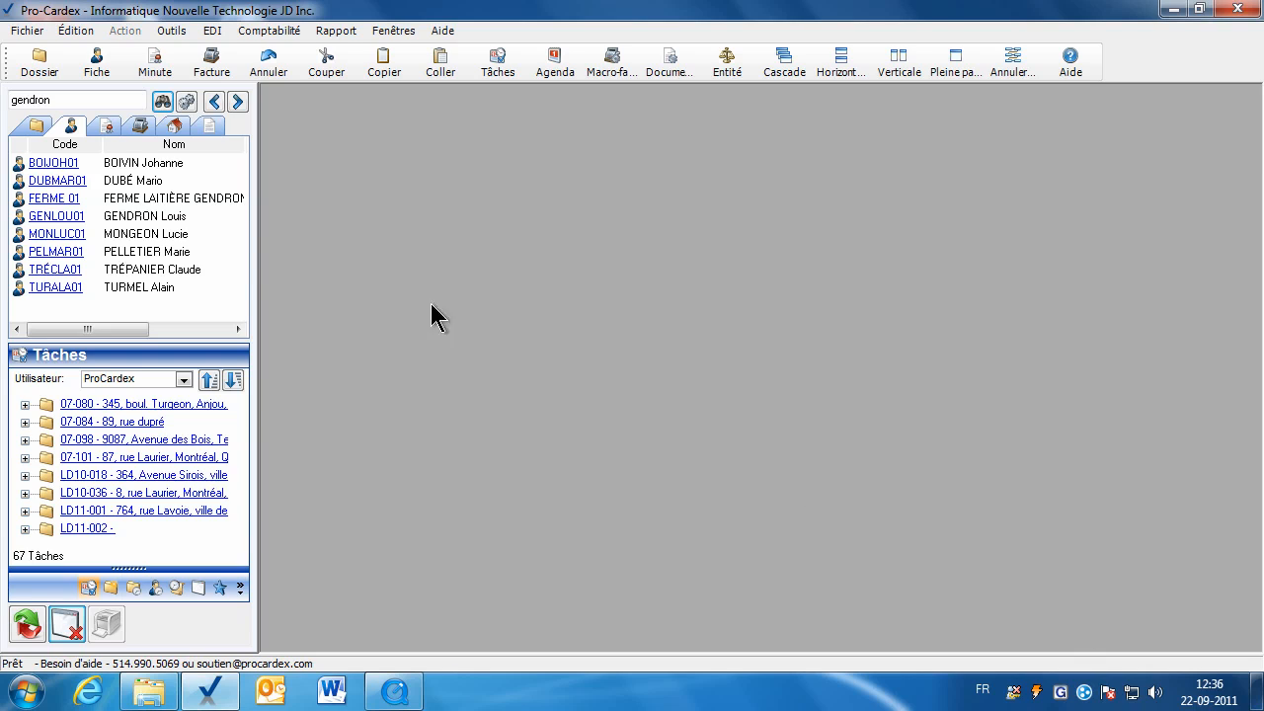
left_click(74, 234)
left_click_drag(824, 254, 688, 149)
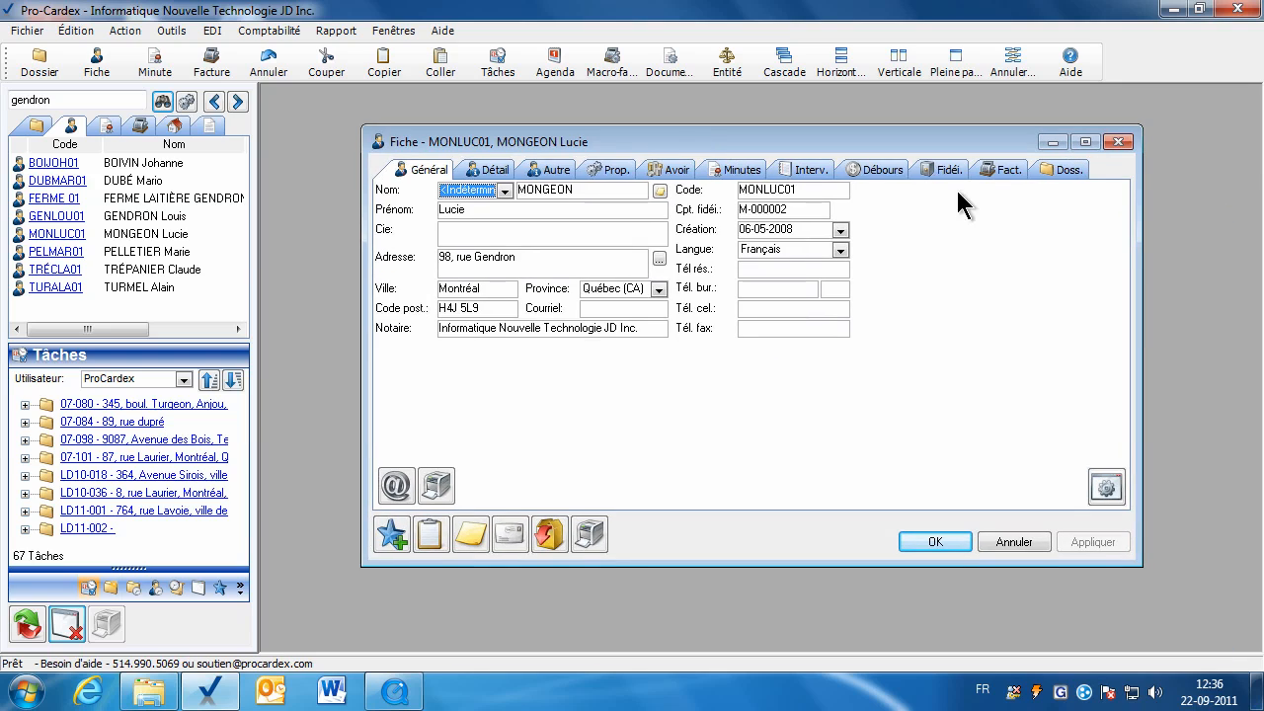
left_click(948, 172)
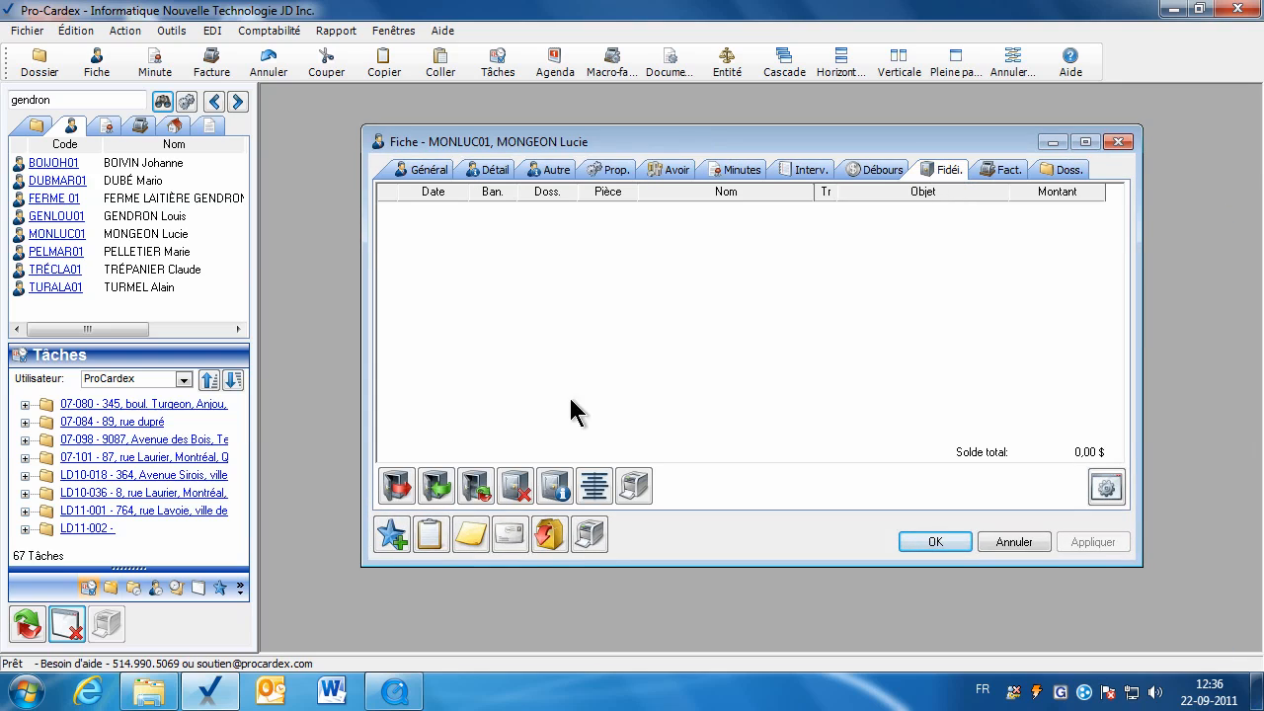
Start a trust receipt with receipt number solde0711 and adjust its date past the warning.
left_click(436, 484)
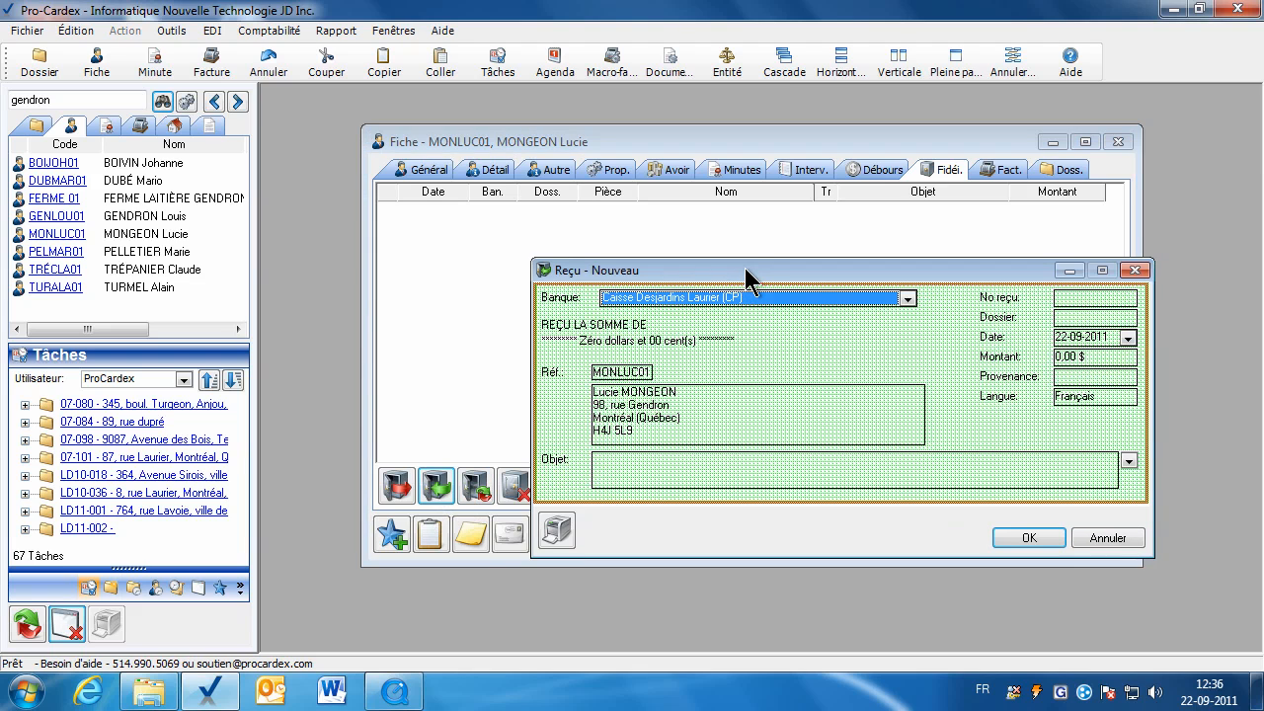
left_click_drag(748, 279, 673, 297)
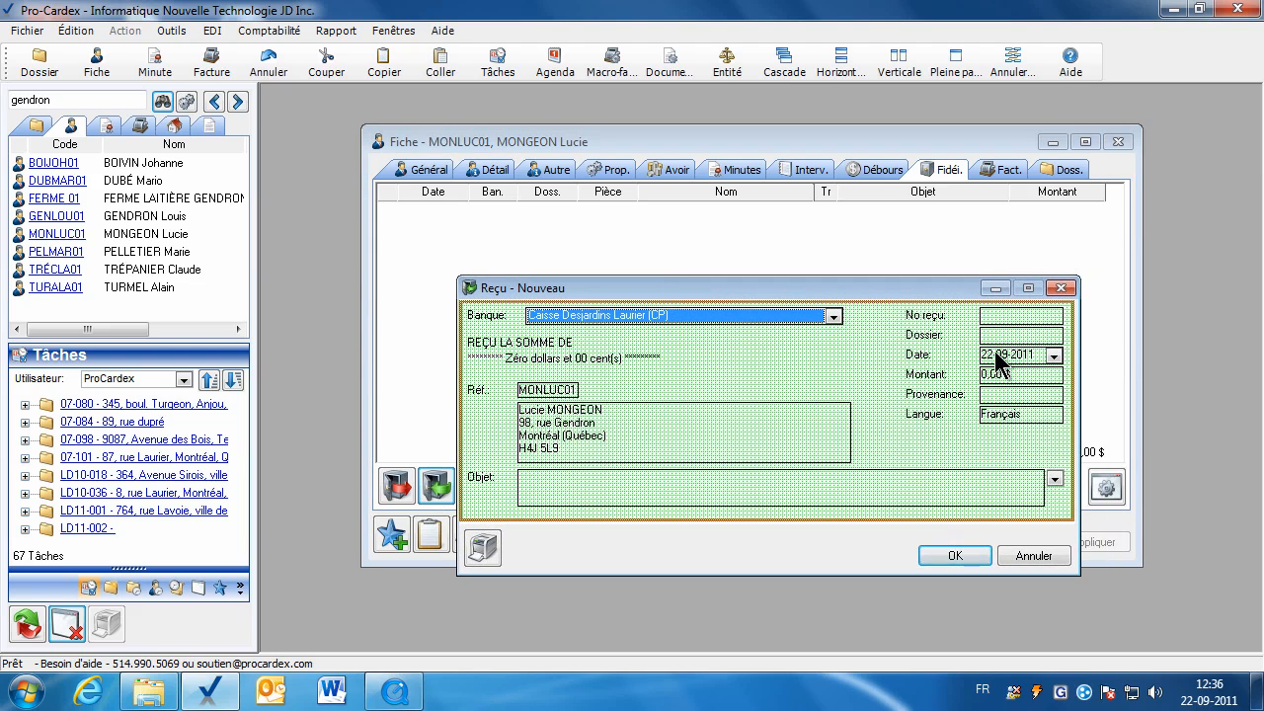
left_click(990, 317)
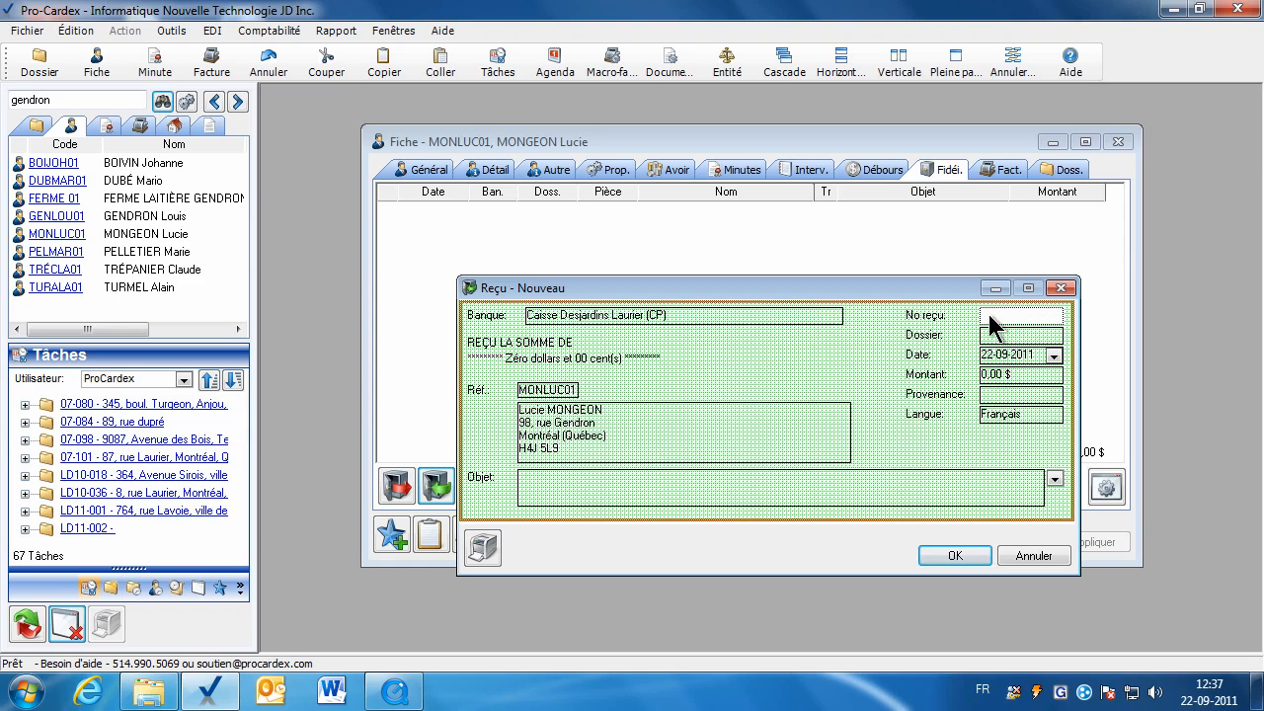
right_click(989, 321)
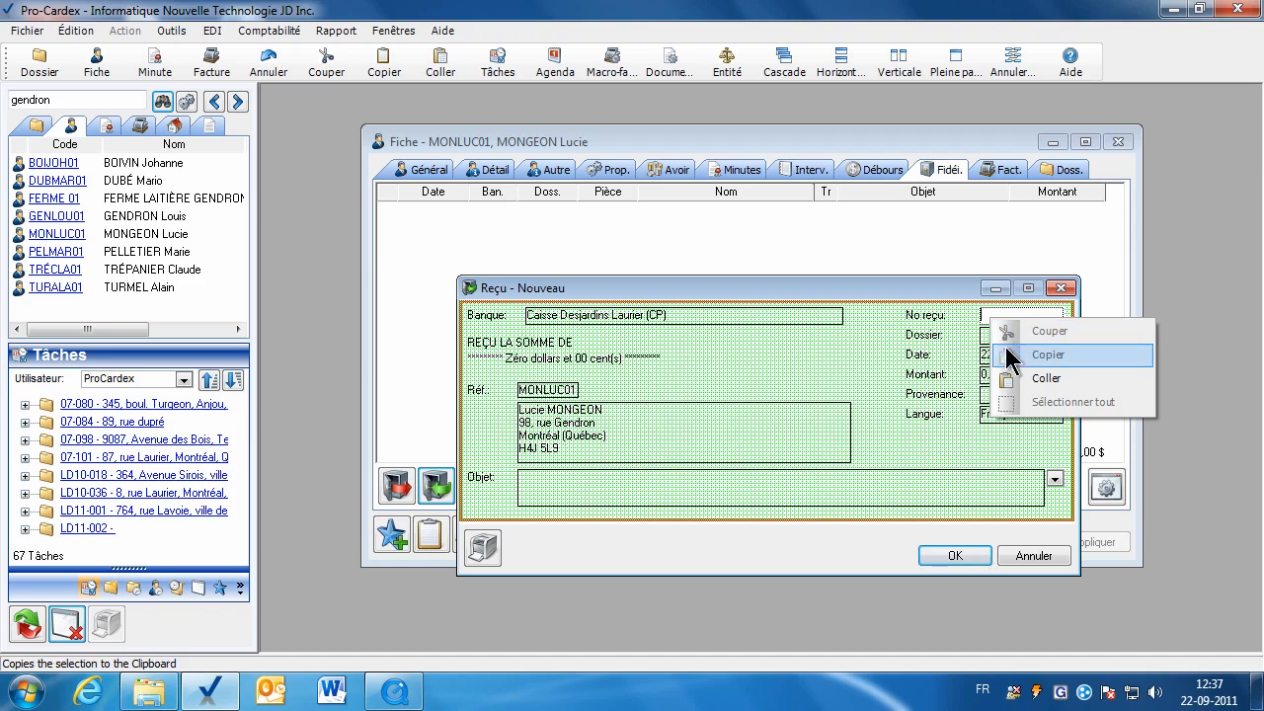
left_click(1096, 378)
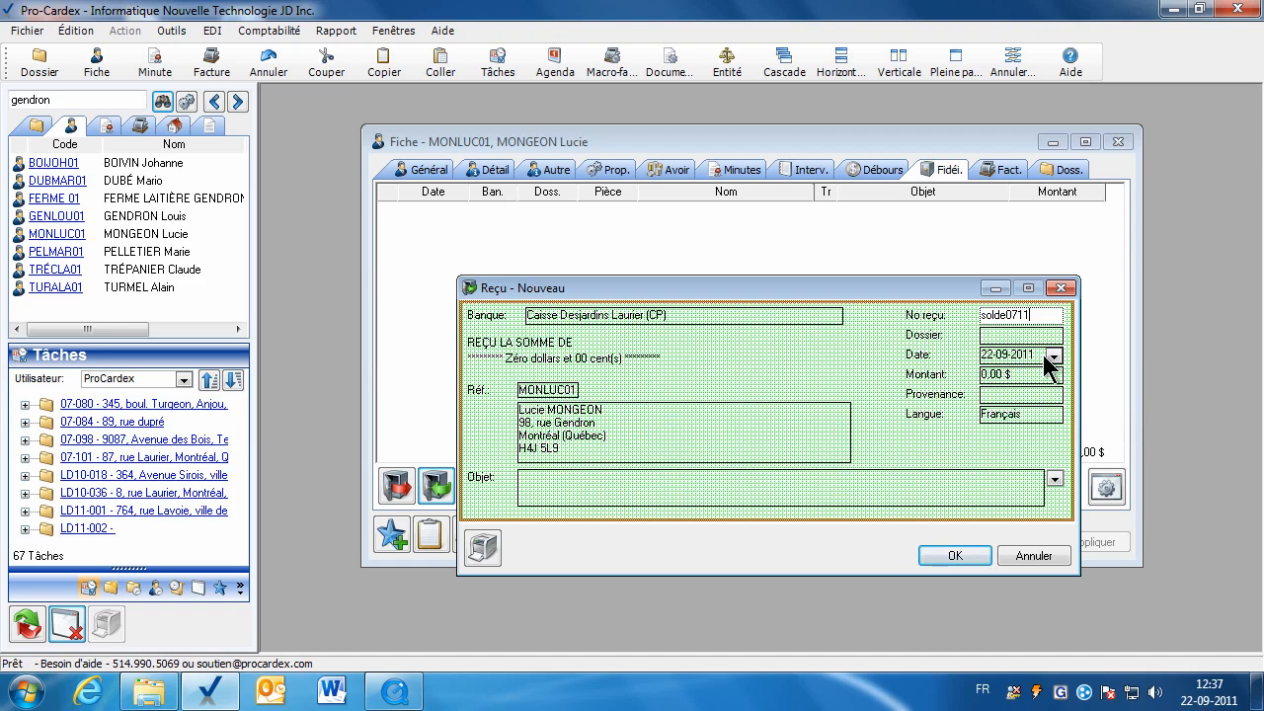
left_click(1040, 355)
type("30")
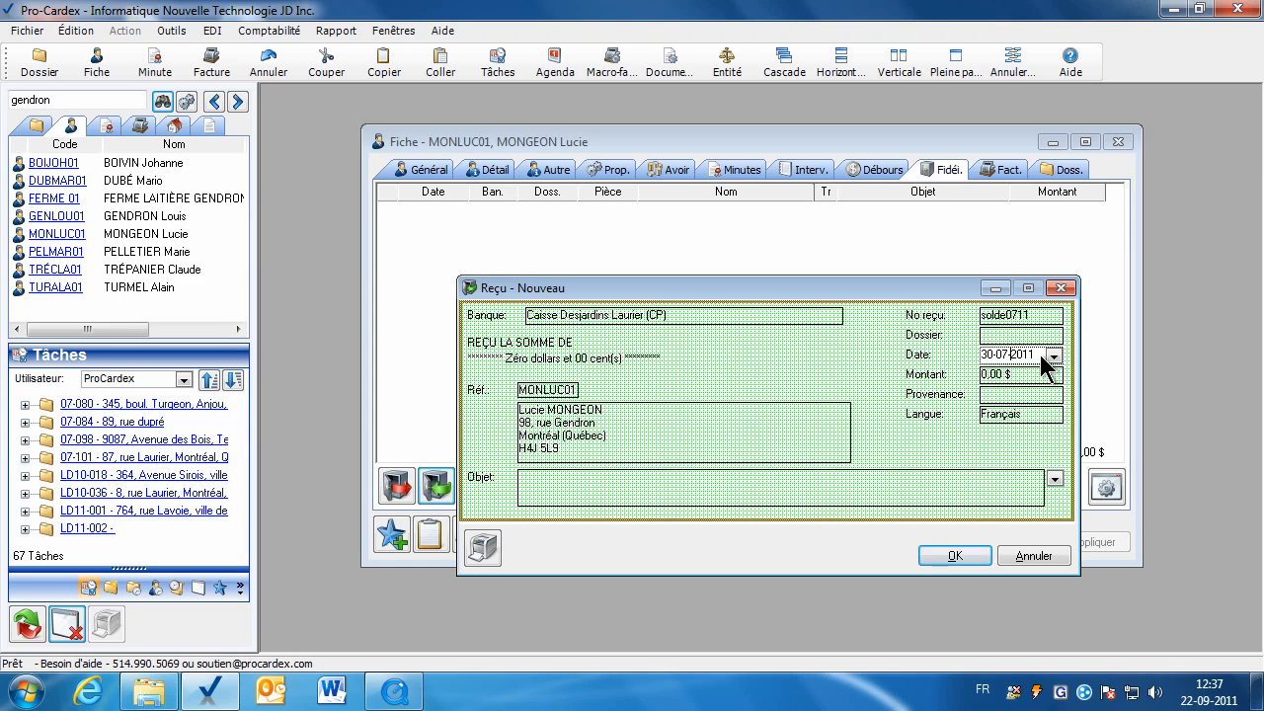
type("1")
left_click(1032, 373)
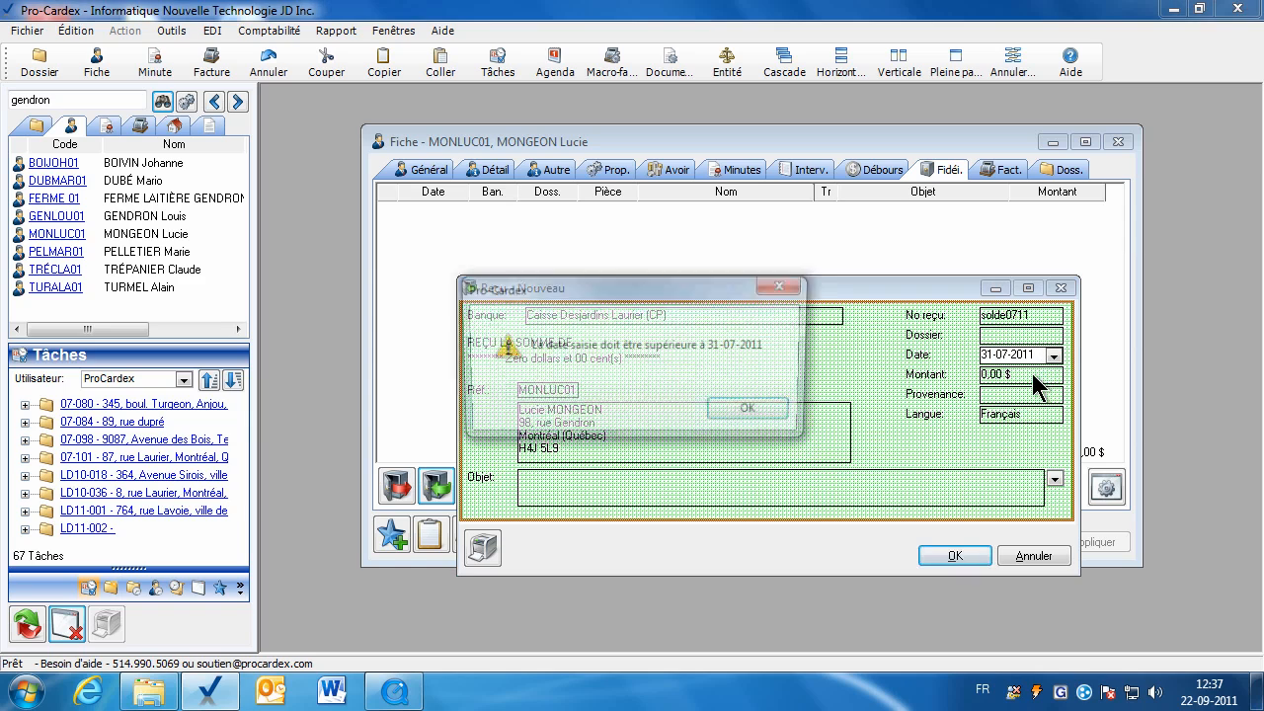
left_click(754, 410)
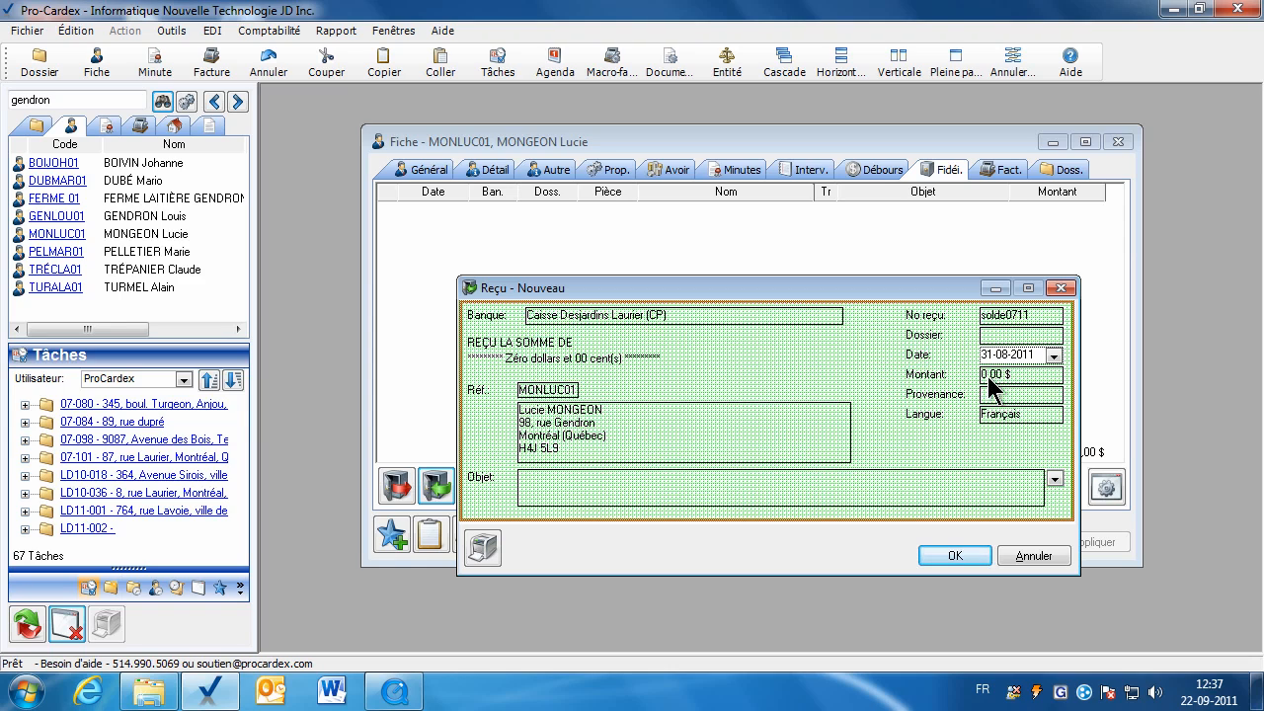
Set the receipt purpose to Solde au 31-07-2011, then cancel the draft receipt.
left_click(991, 375)
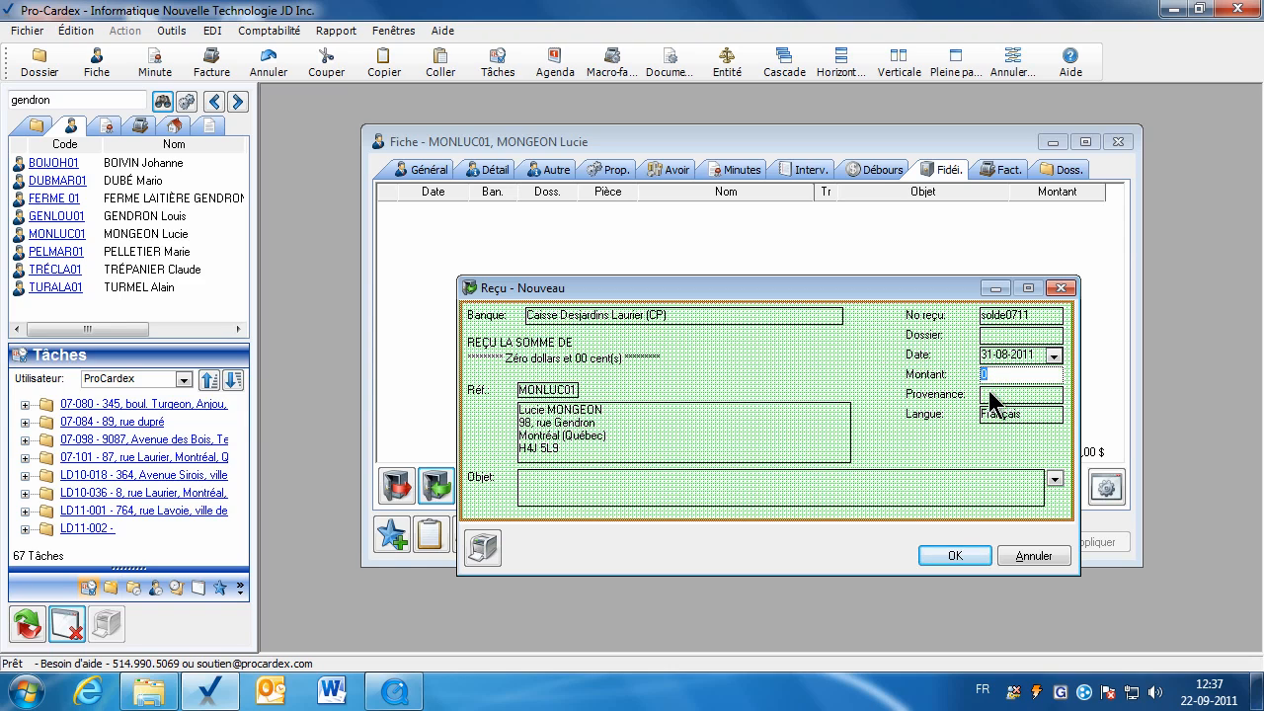
left_click(1055, 478)
left_click_drag(1252, 543, 1258, 560)
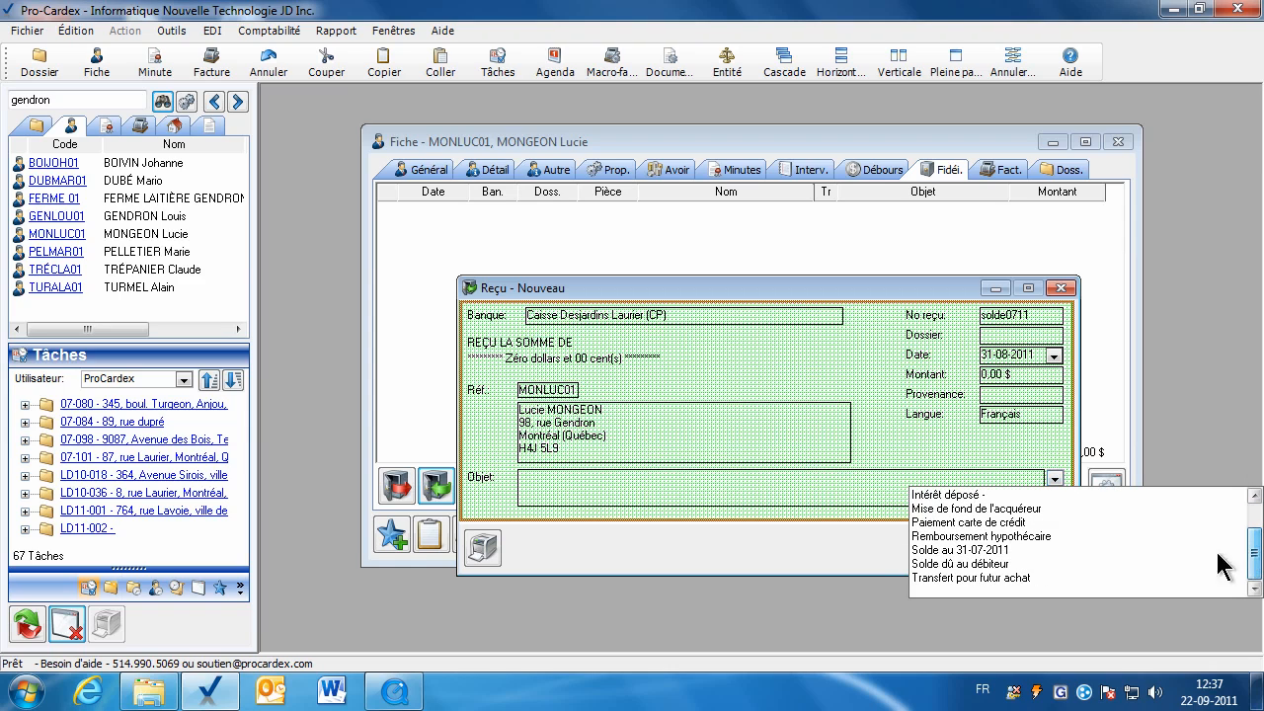
left_click(930, 549)
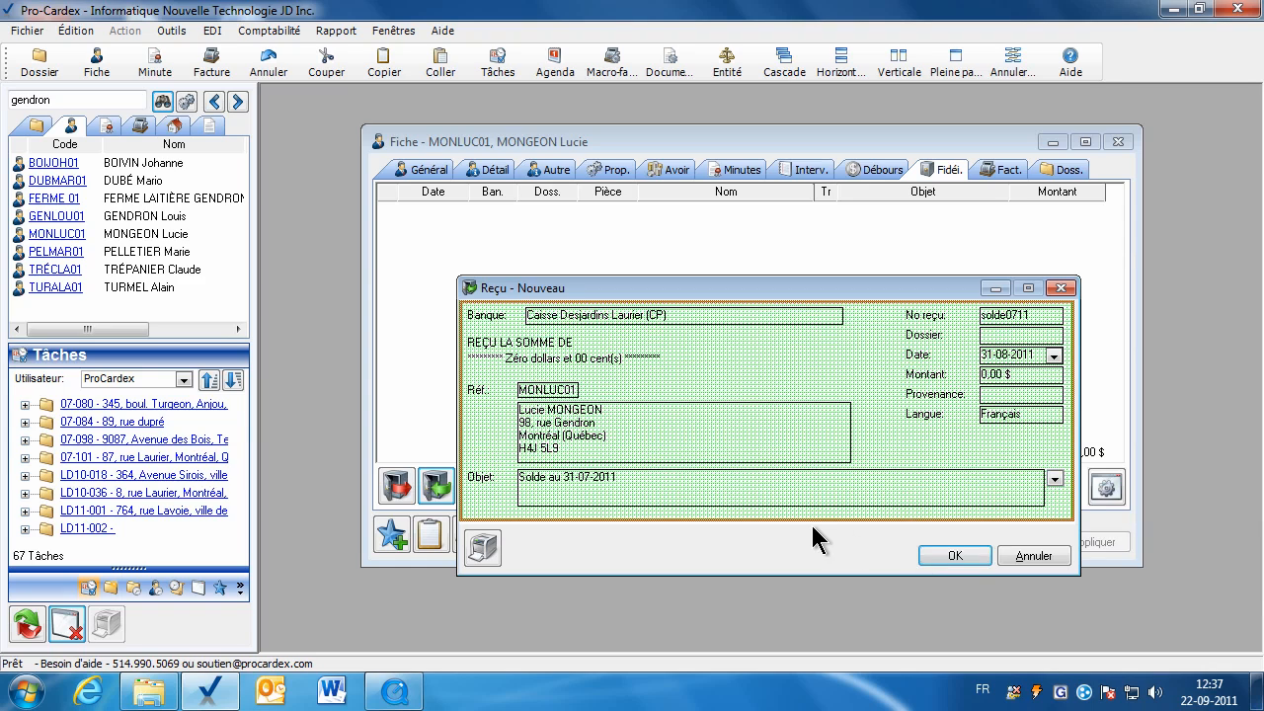
left_click(1055, 479)
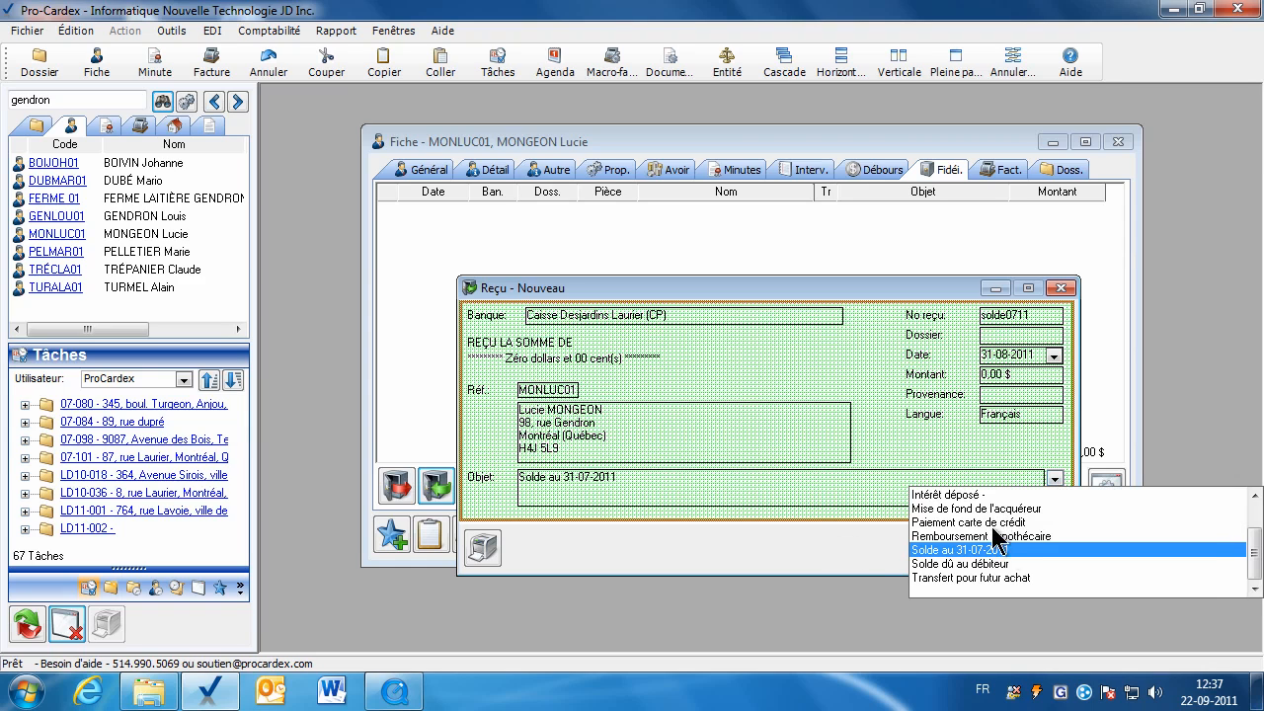
left_click(865, 494)
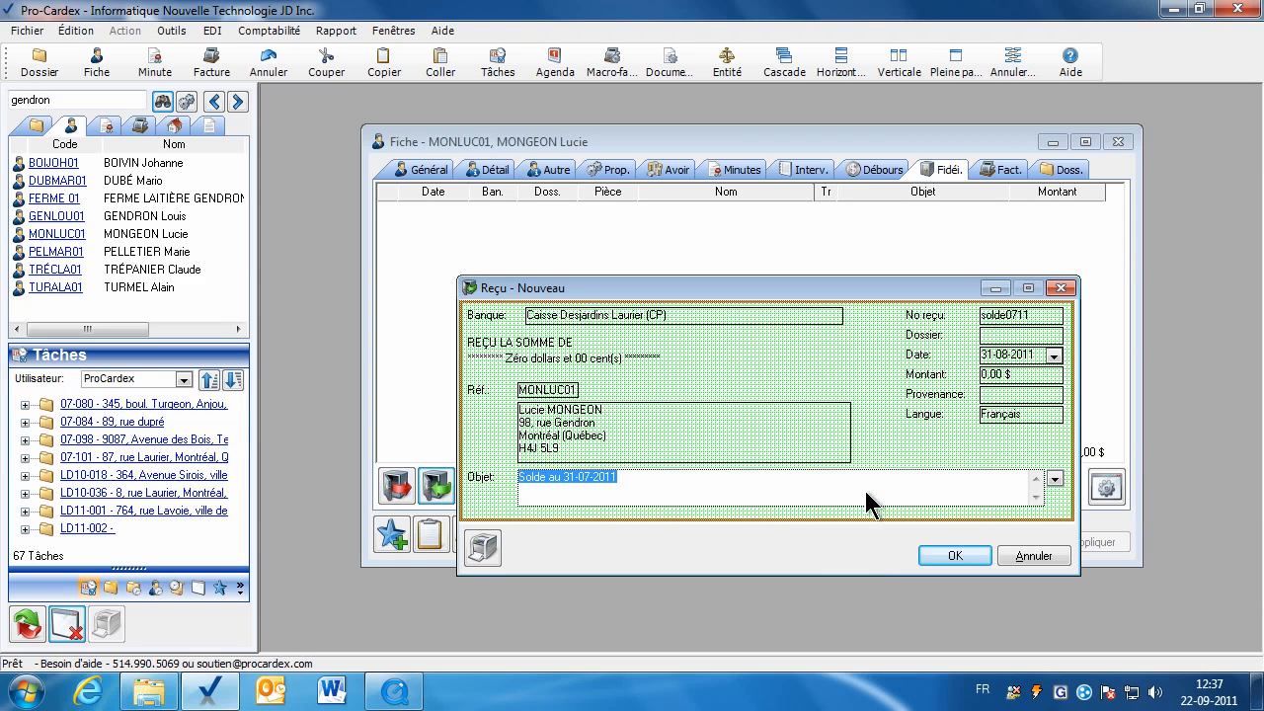
left_click(1033, 556)
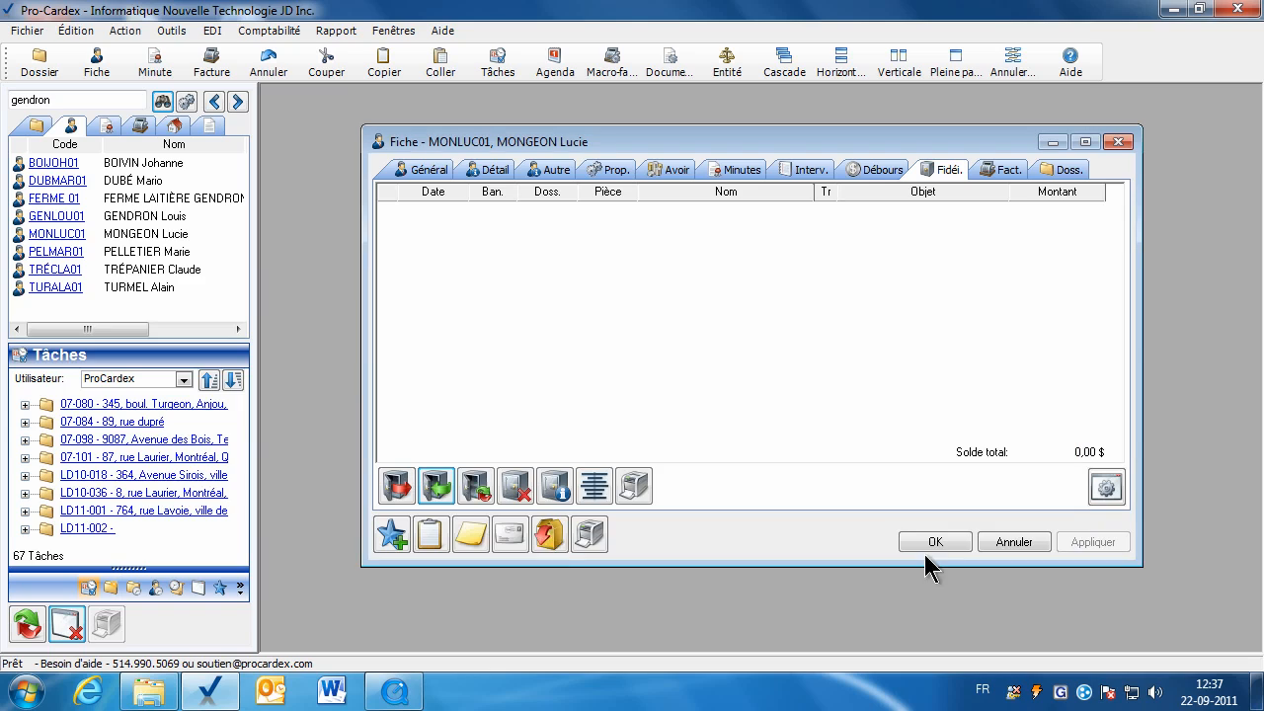
Open and cancel a draft cheque and a draft trust receipt without saving.
left_click(398, 486)
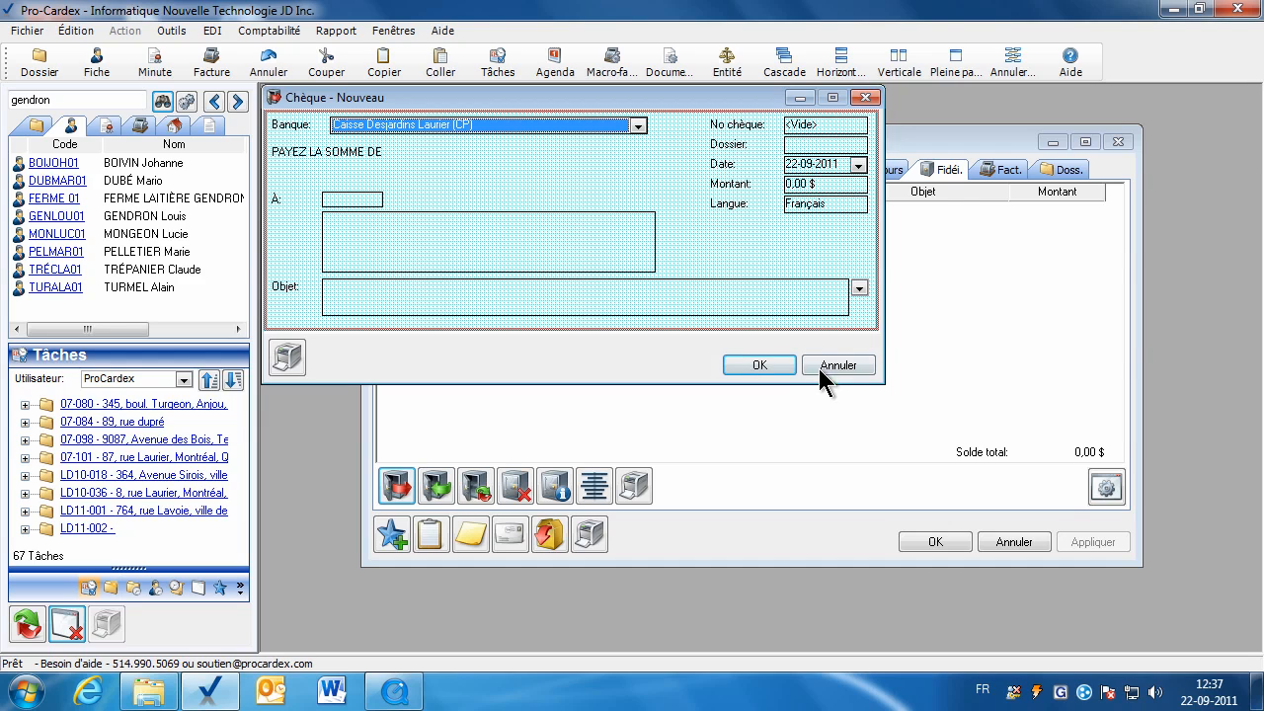
left_click(836, 366)
left_click(444, 483)
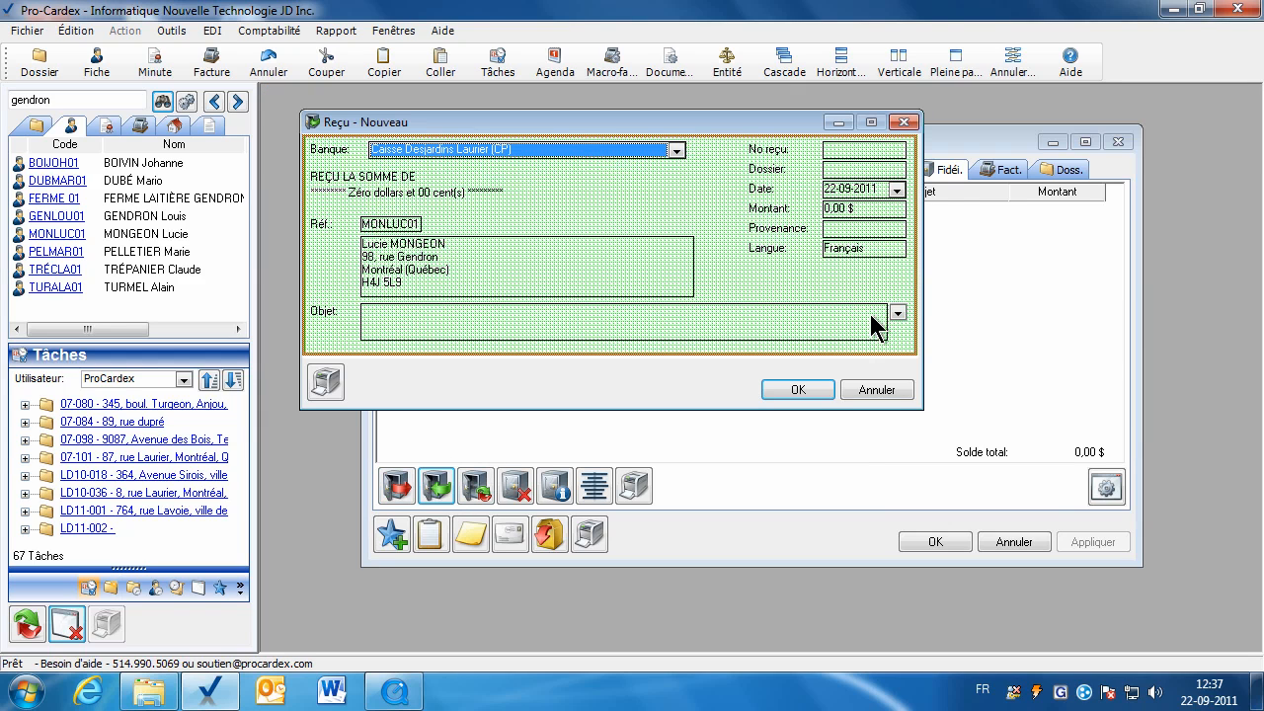
left_click(846, 207)
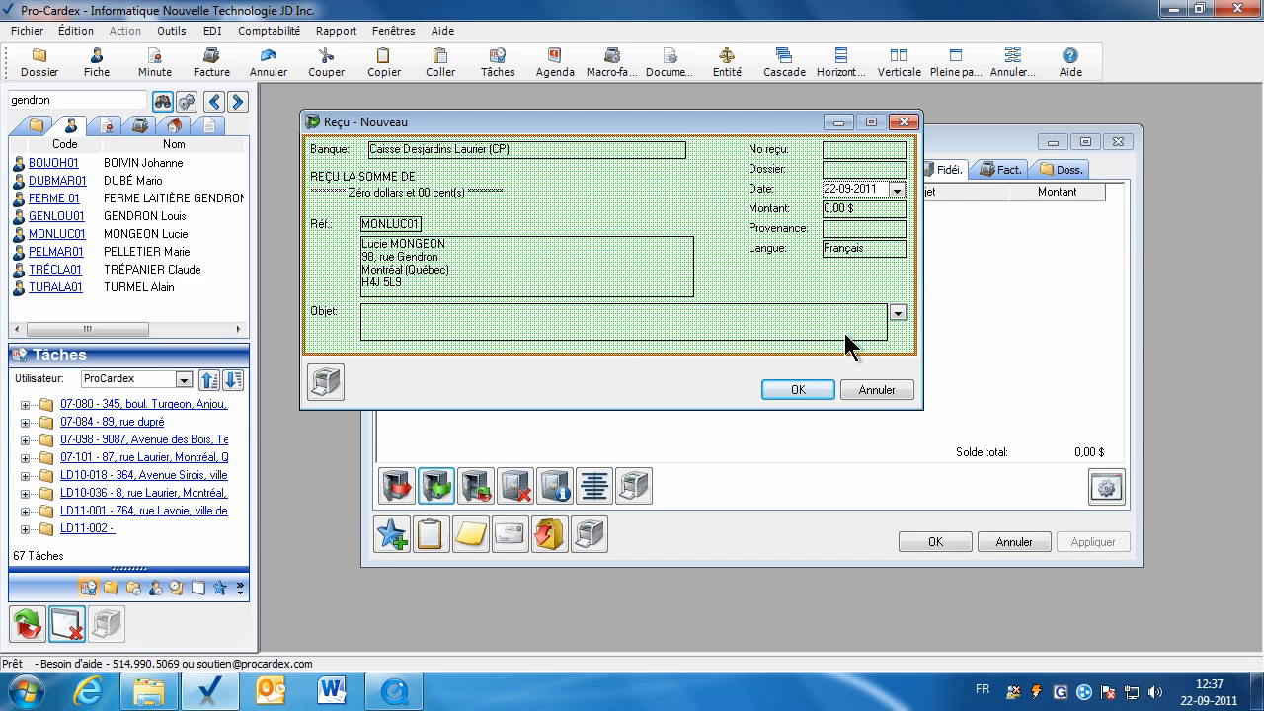
left_click(856, 388)
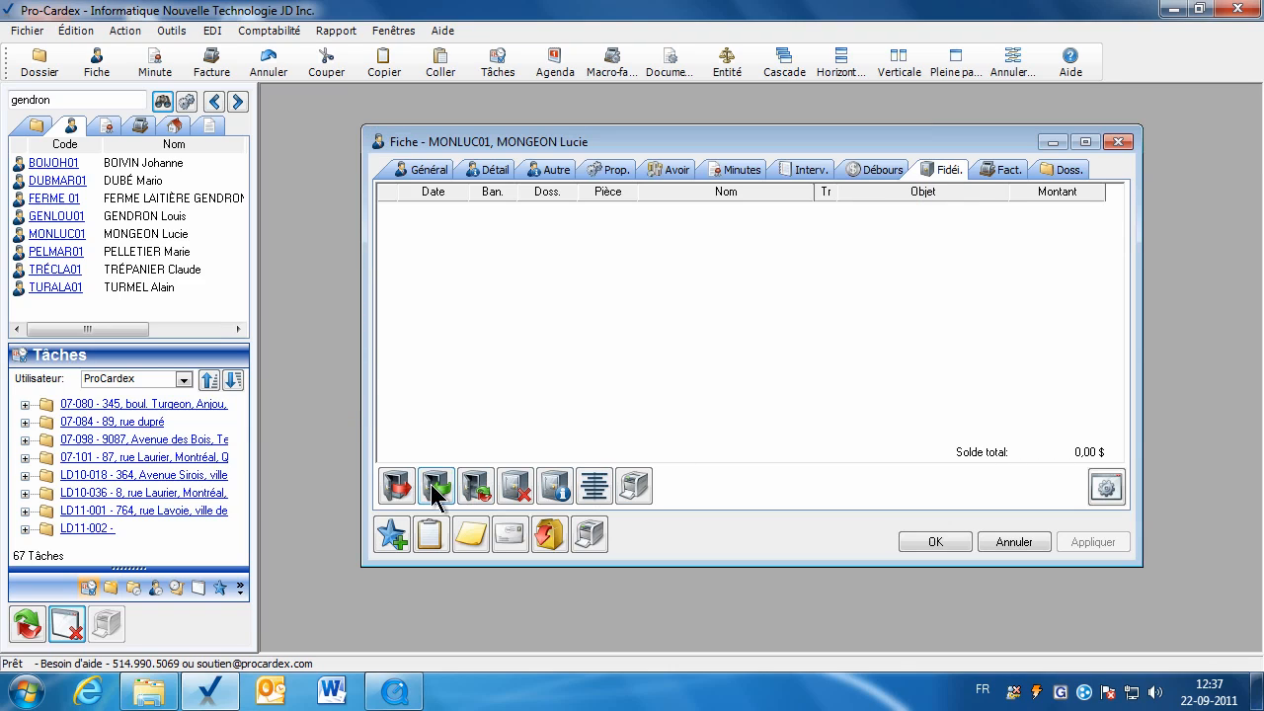
Fill a new trust cheque numbered 345 for Certificat de localisation, then cancel it unsaved.
left_click(398, 487)
left_click(875, 178)
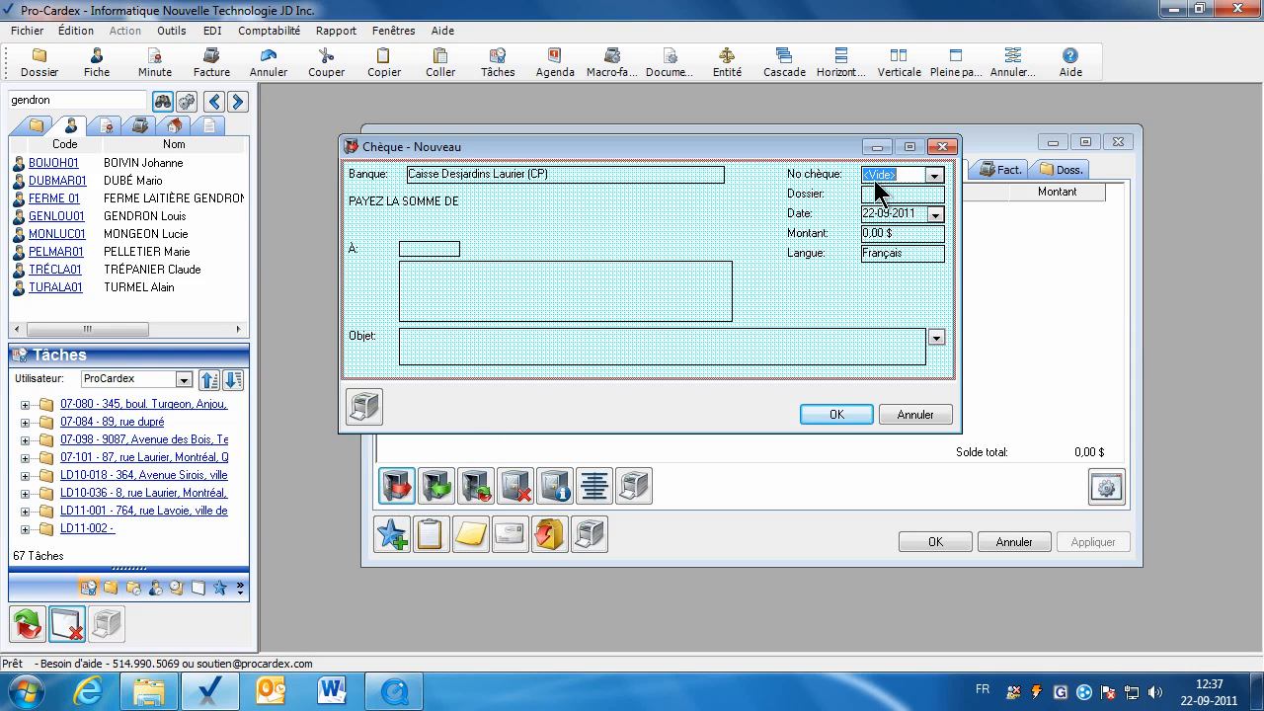
type("345")
left_click(874, 215)
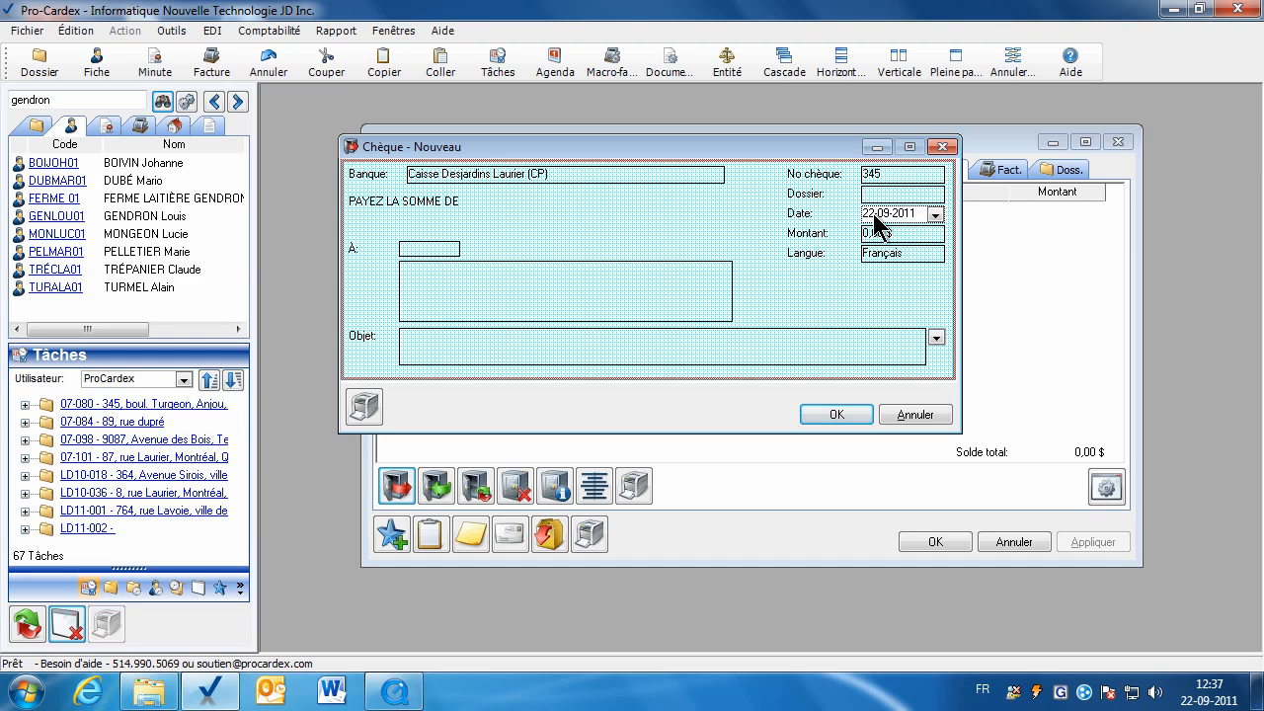
left_click(875, 235)
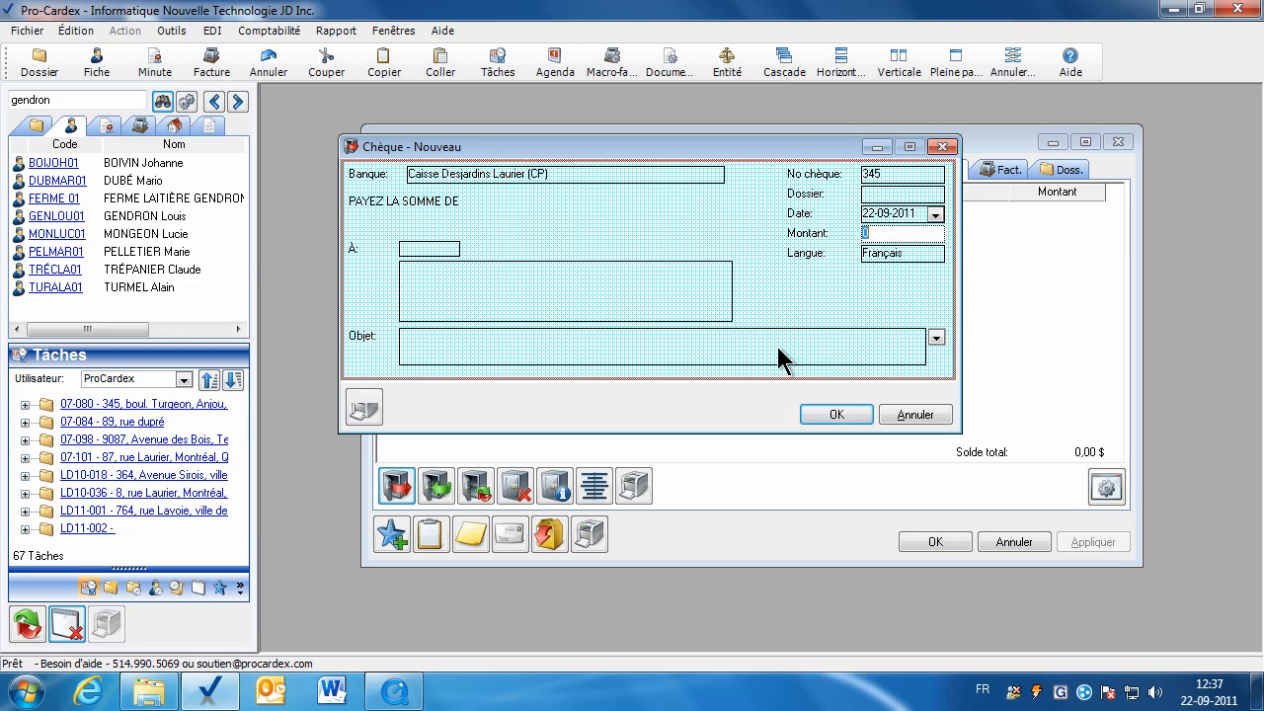
left_click(936, 338)
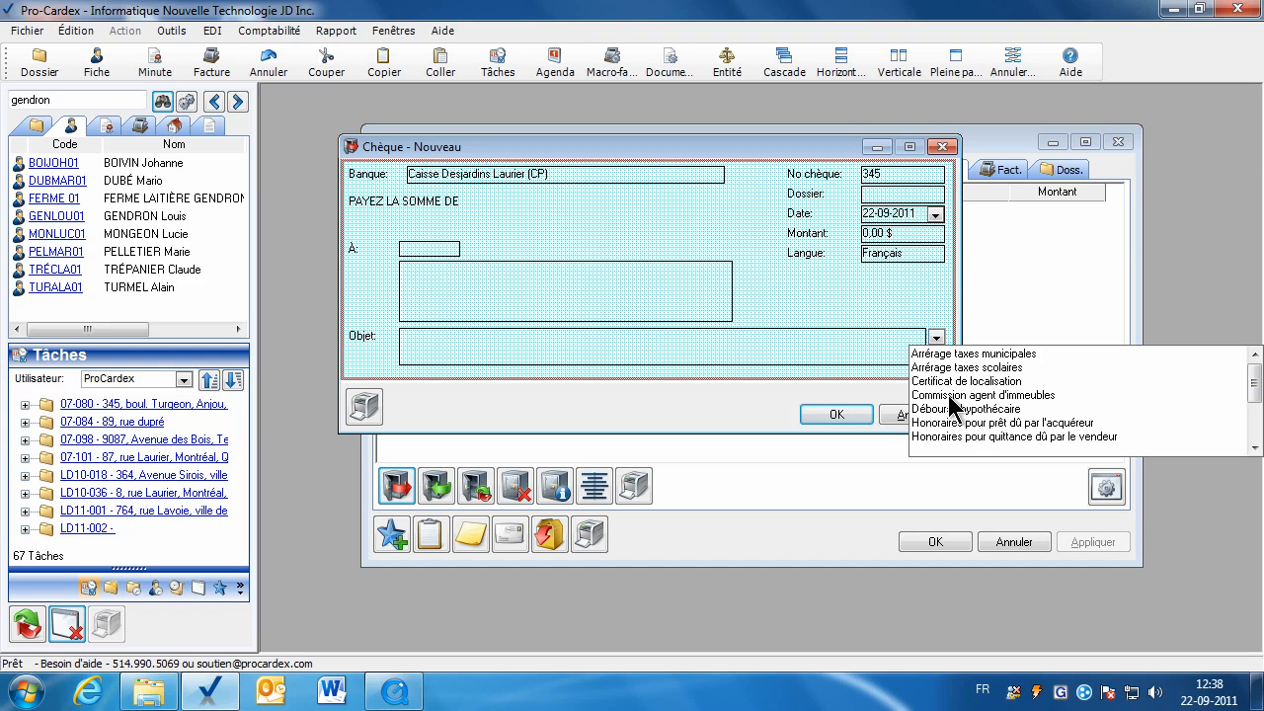
left_click(936, 383)
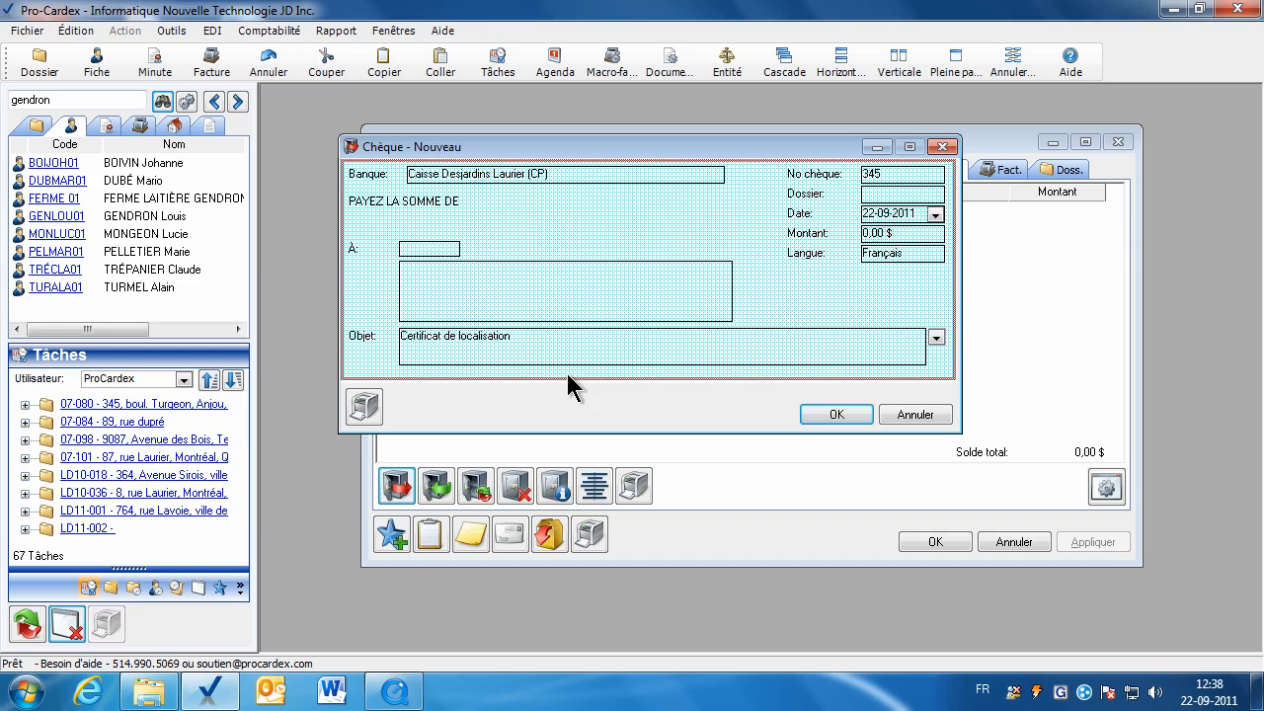
left_click(425, 282)
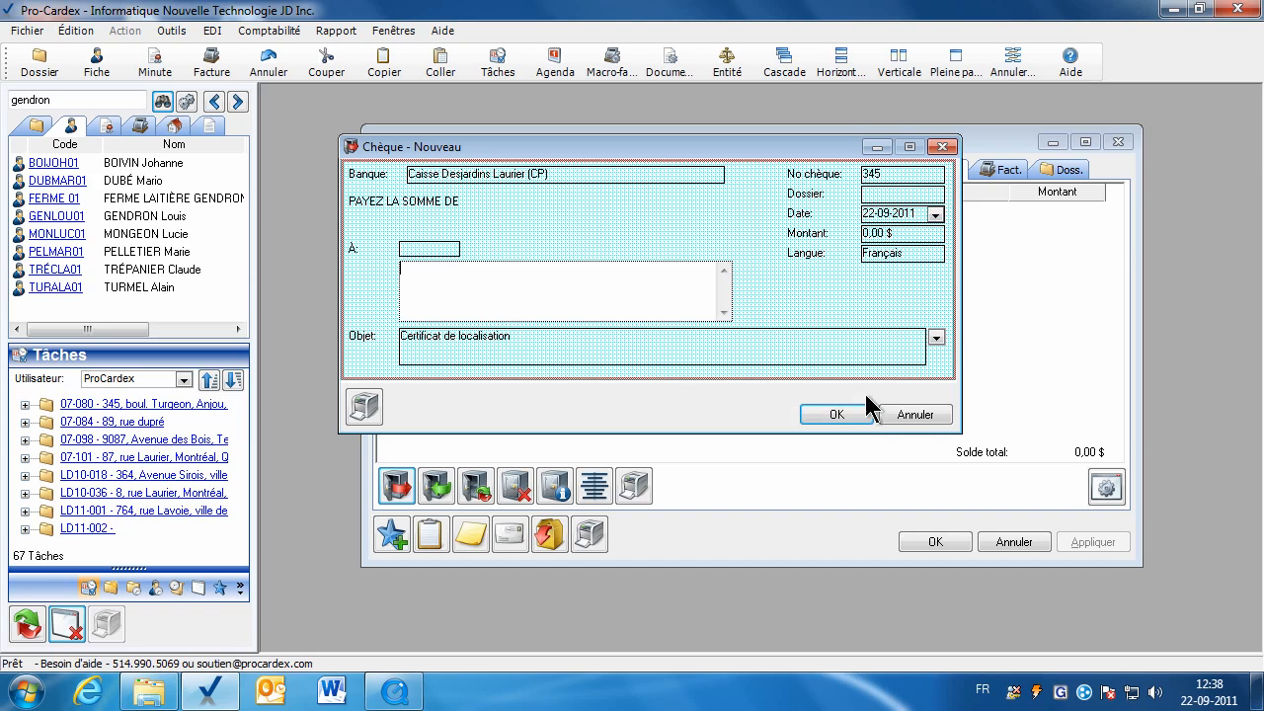
left_click(897, 414)
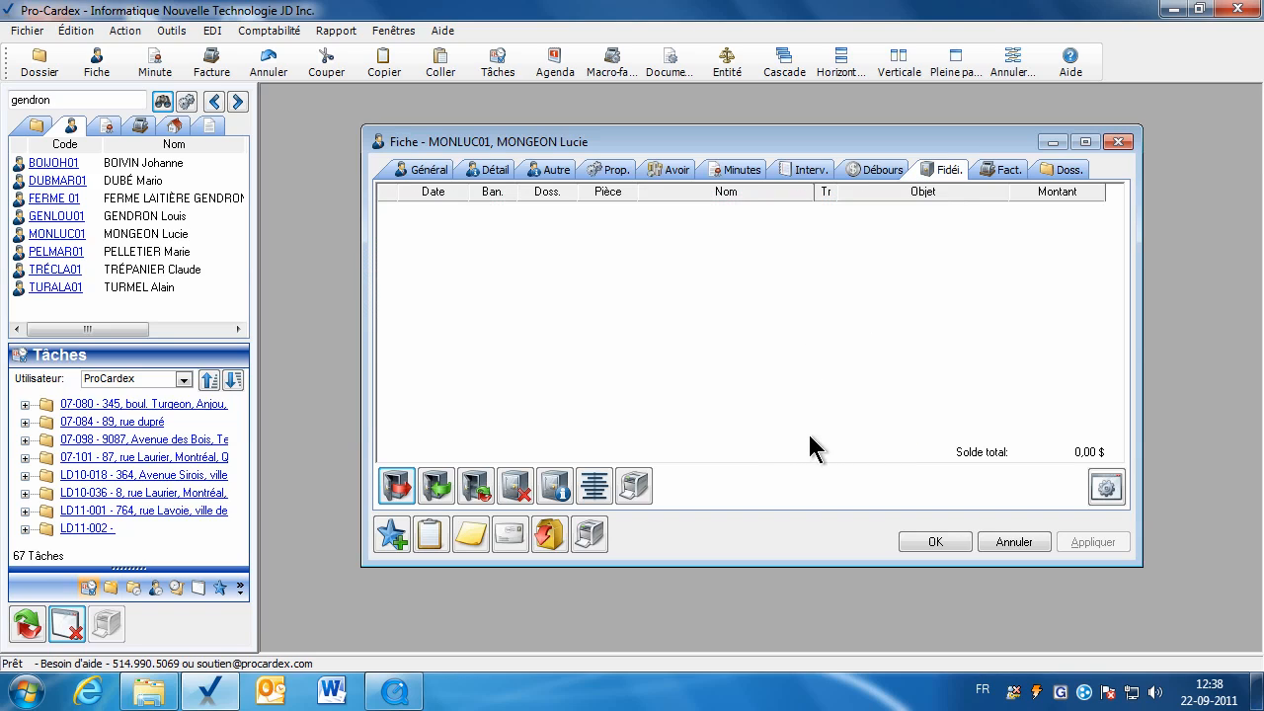
Close the client file and generate the Fidéicommis Conciliation mensuelle for Caisse Desjardins Laurier (CP).
left_click(1027, 539)
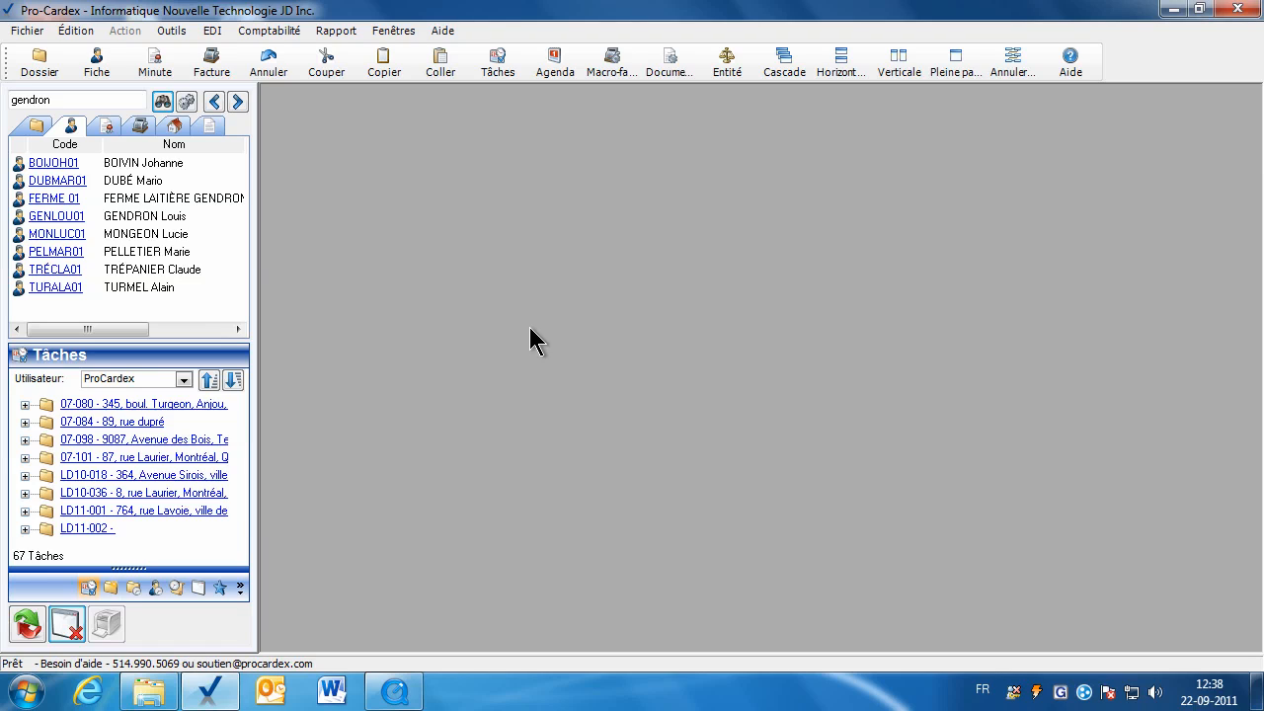
left_click(343, 32)
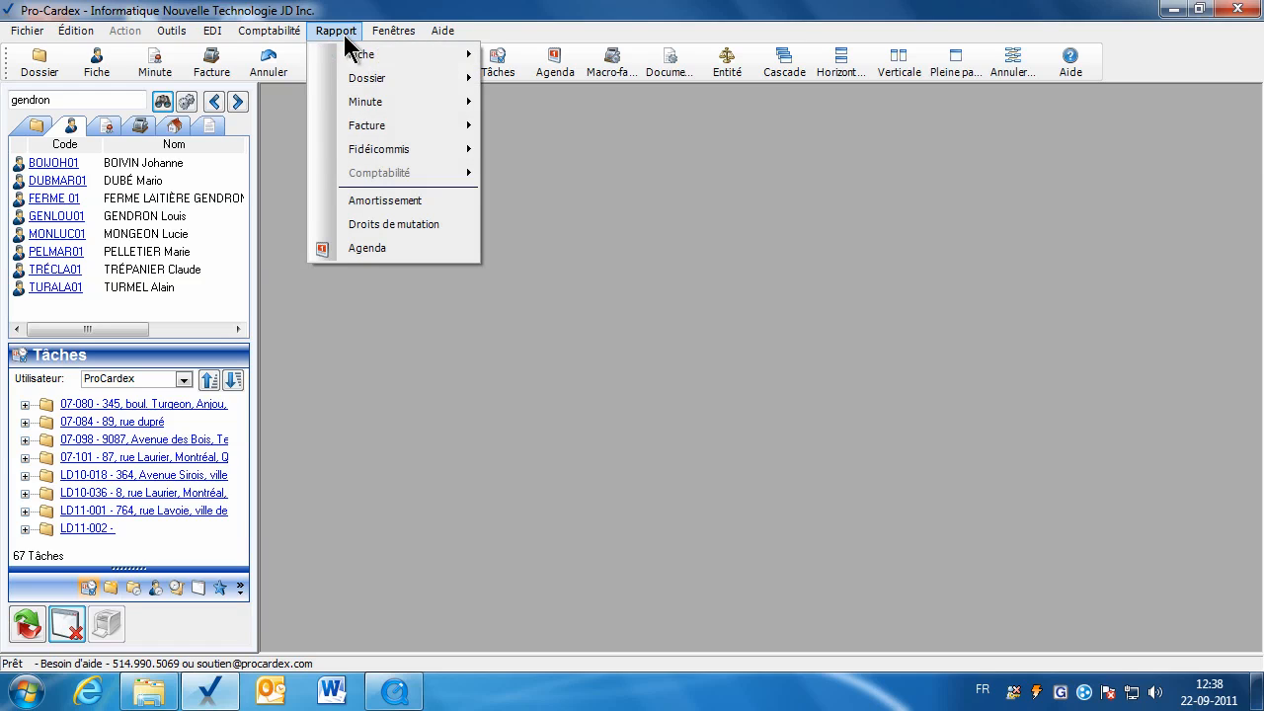
mouse_move(420, 158)
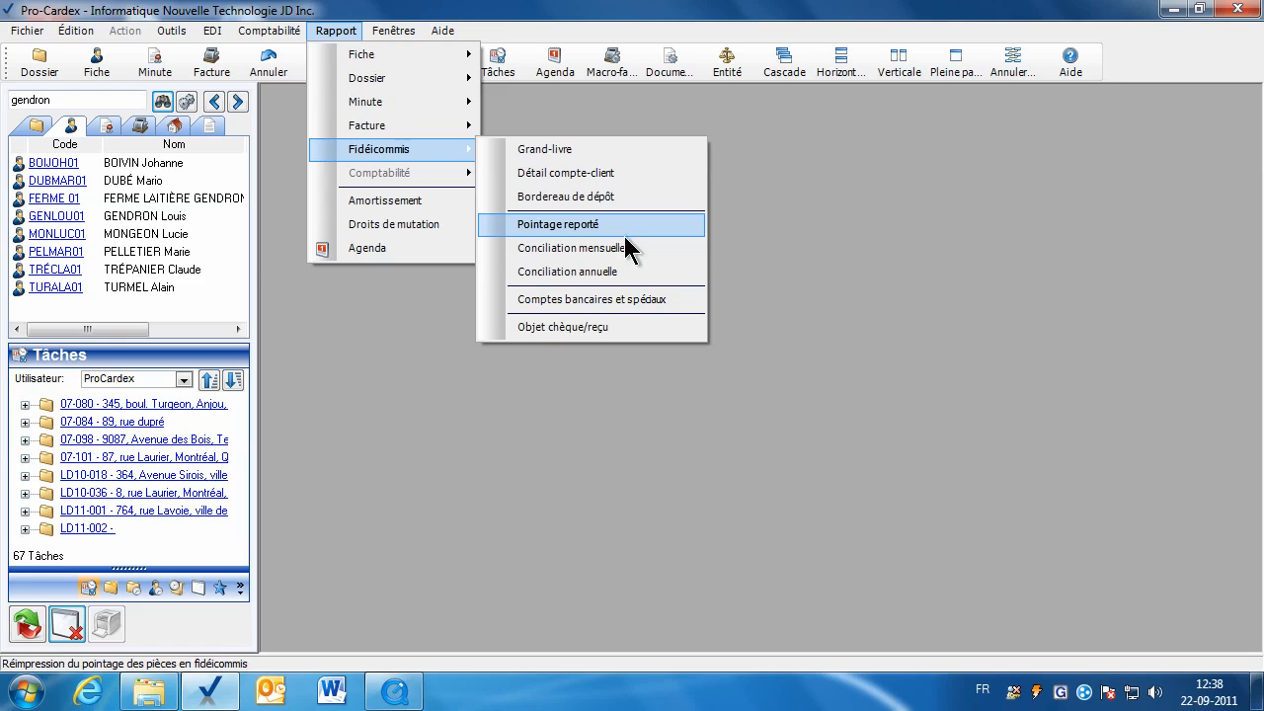
left_click(622, 248)
left_click(773, 311)
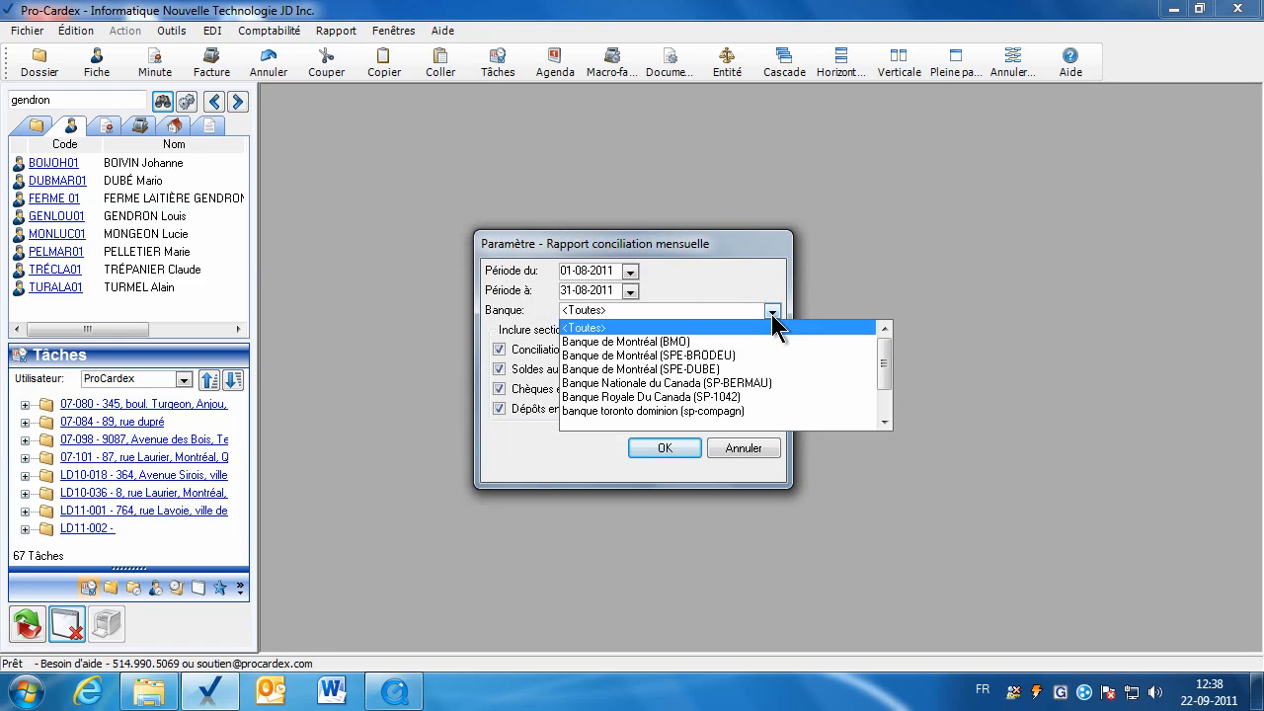
left_click(884, 422)
left_click(884, 421)
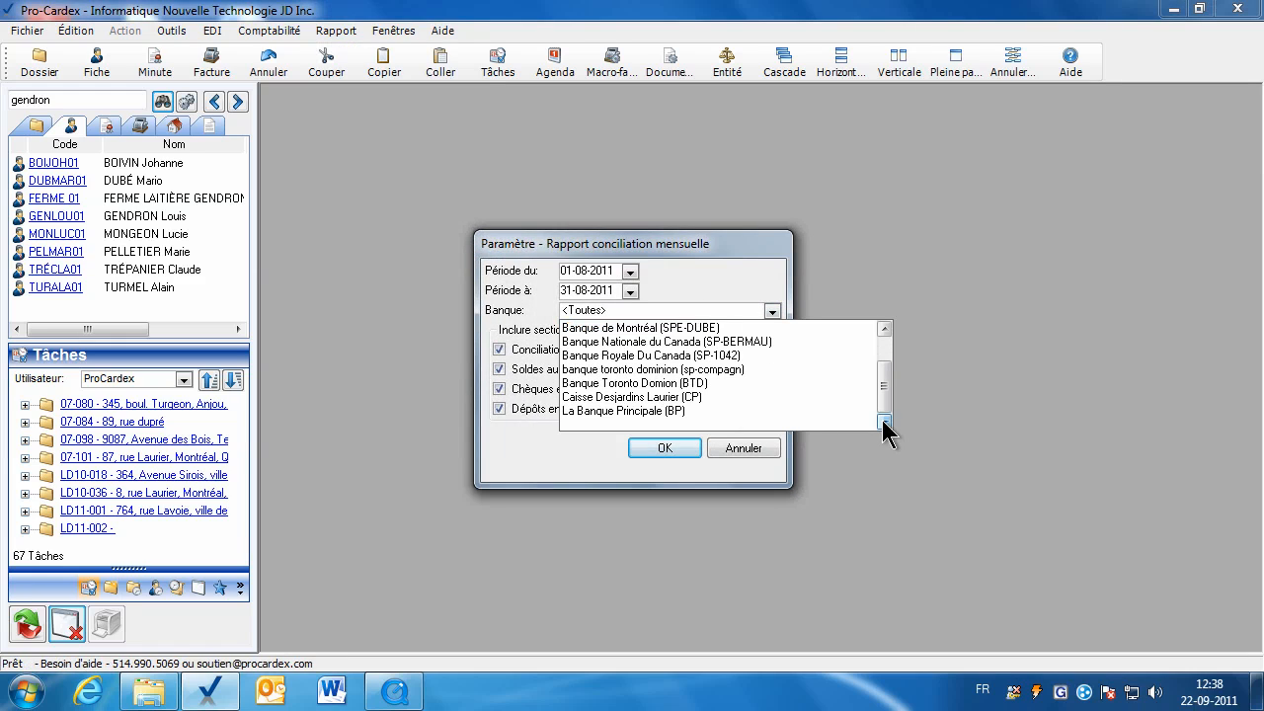
left_click(630, 398)
left_click(664, 448)
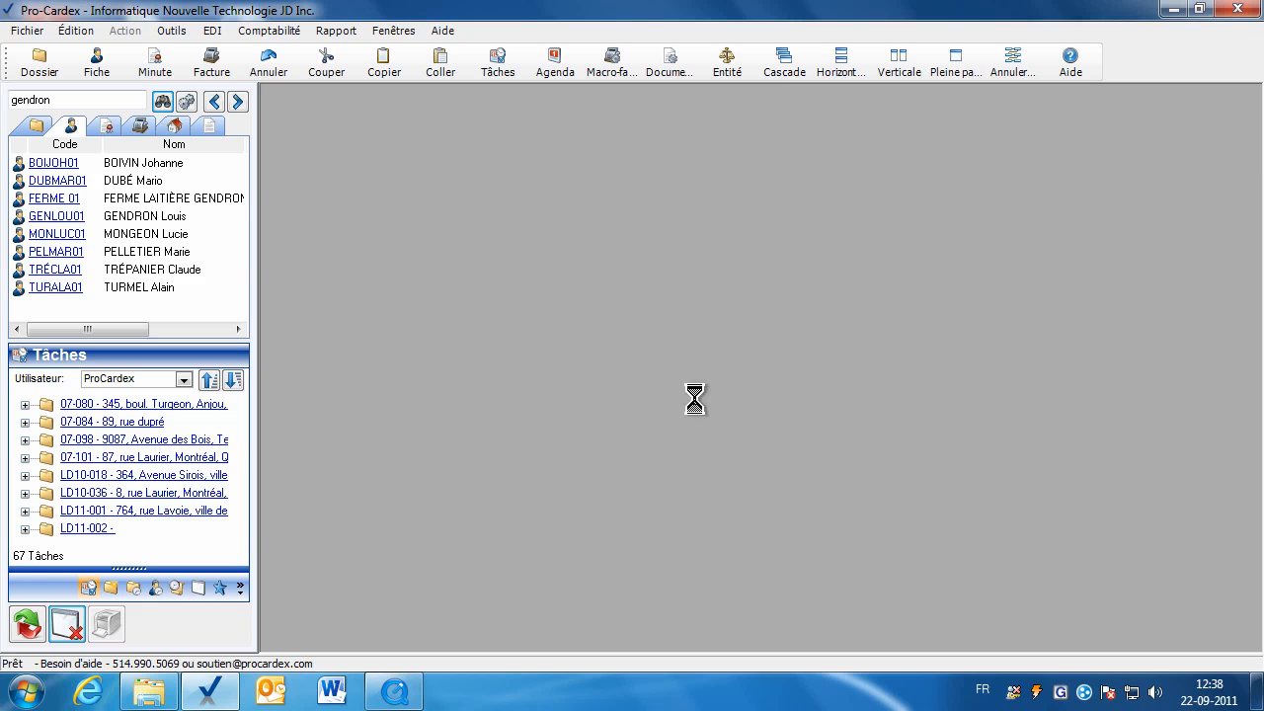
Review the report's 125 235,60 $ and 149 182,38 $ totals full-size, then close it.
left_click(950, 61)
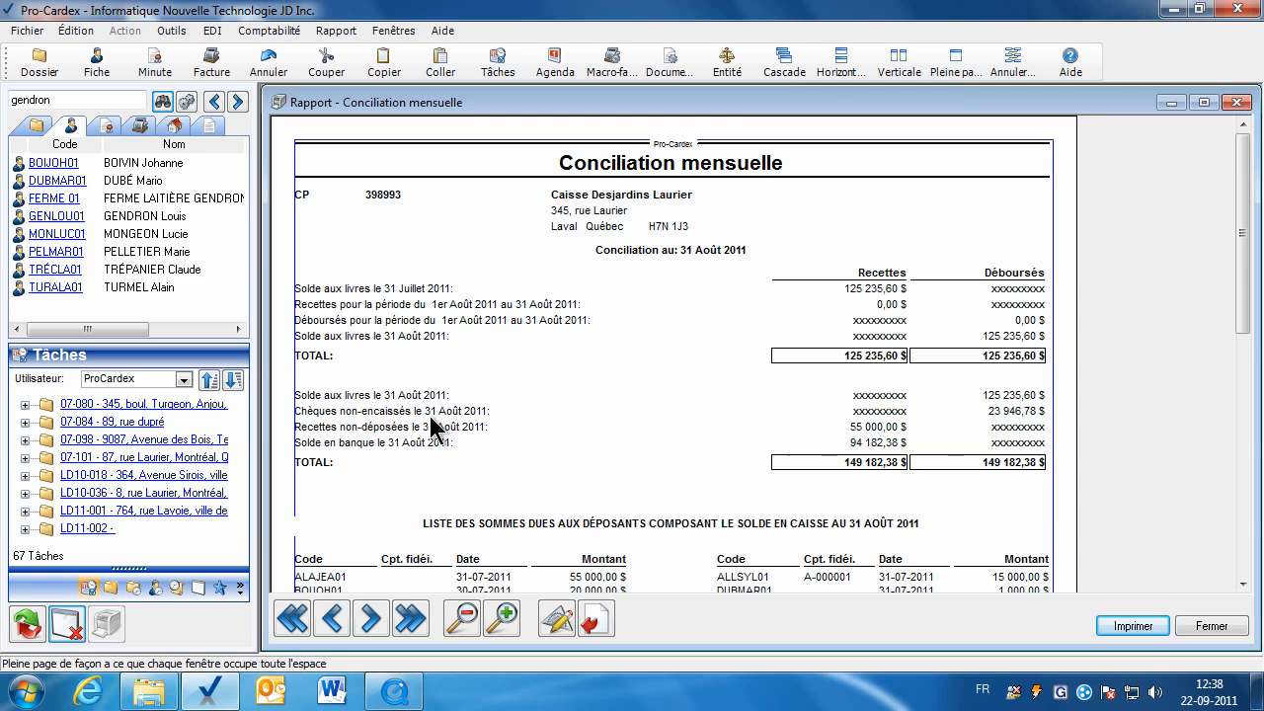
scroll(1244, 391, "down", 2)
scroll(1245, 392, "down", 3)
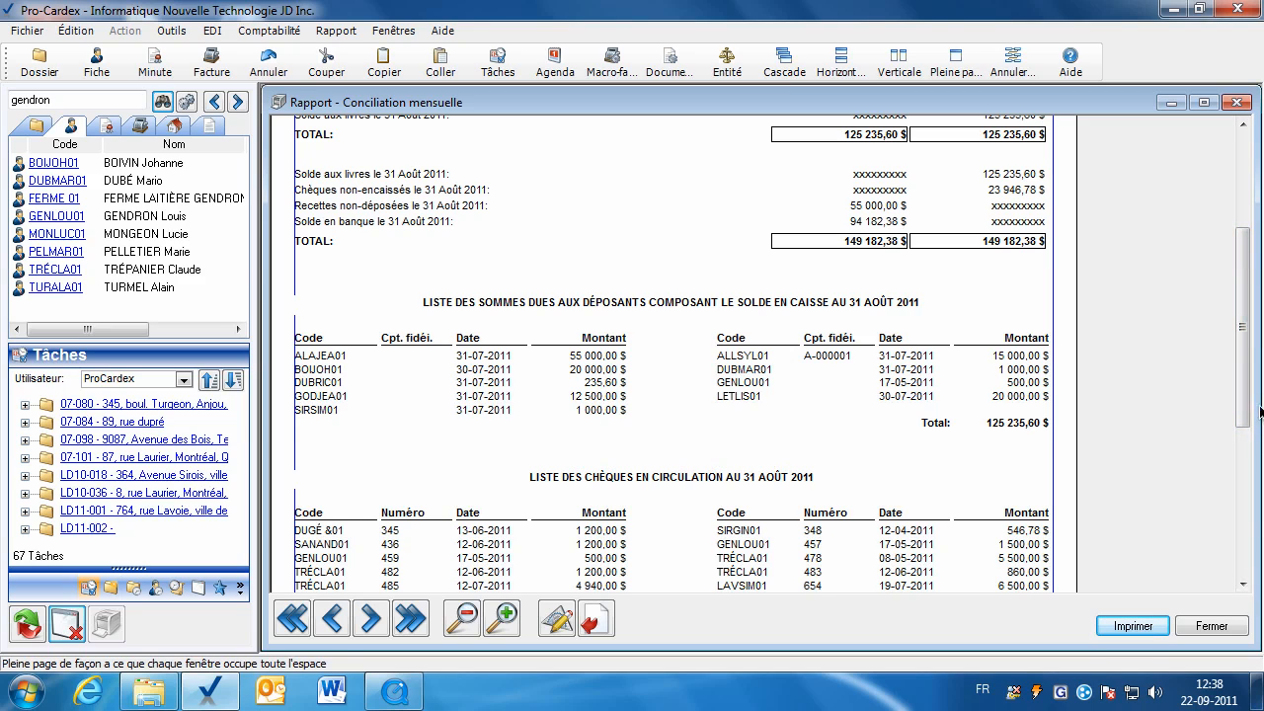
left_click_drag(1244, 420, 1249, 459)
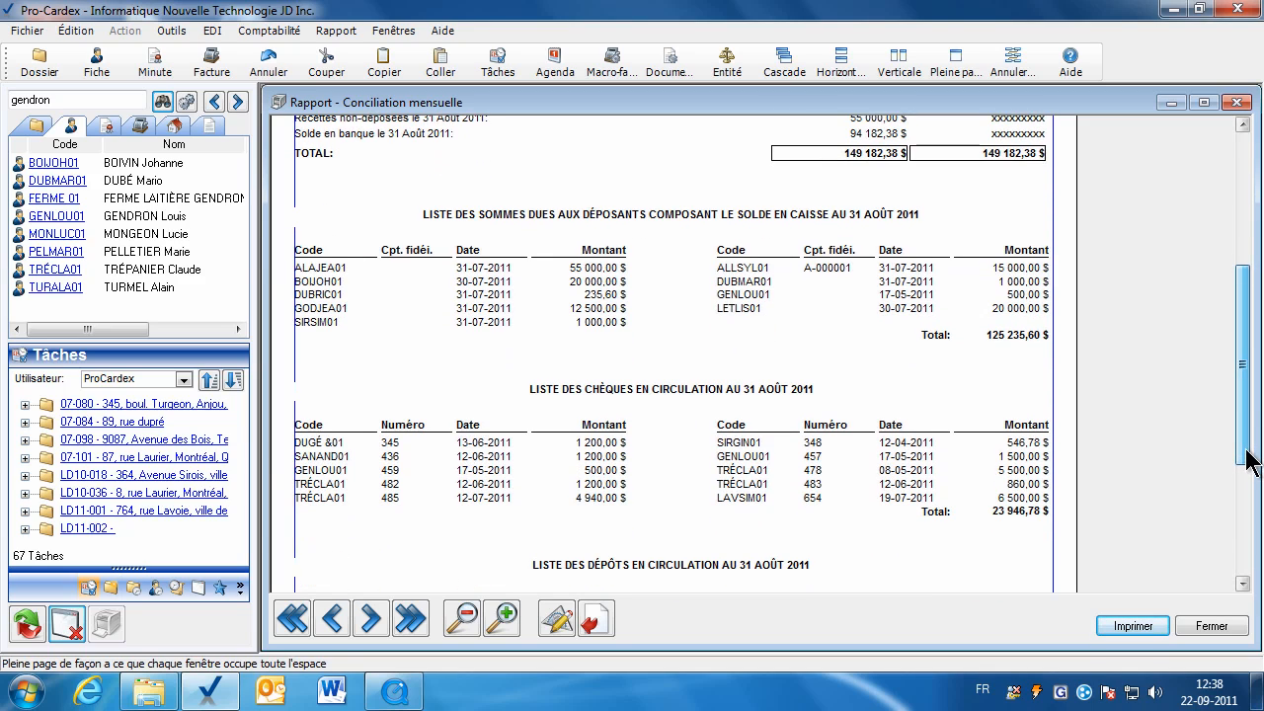
left_click(1213, 632)
left_click(172, 31)
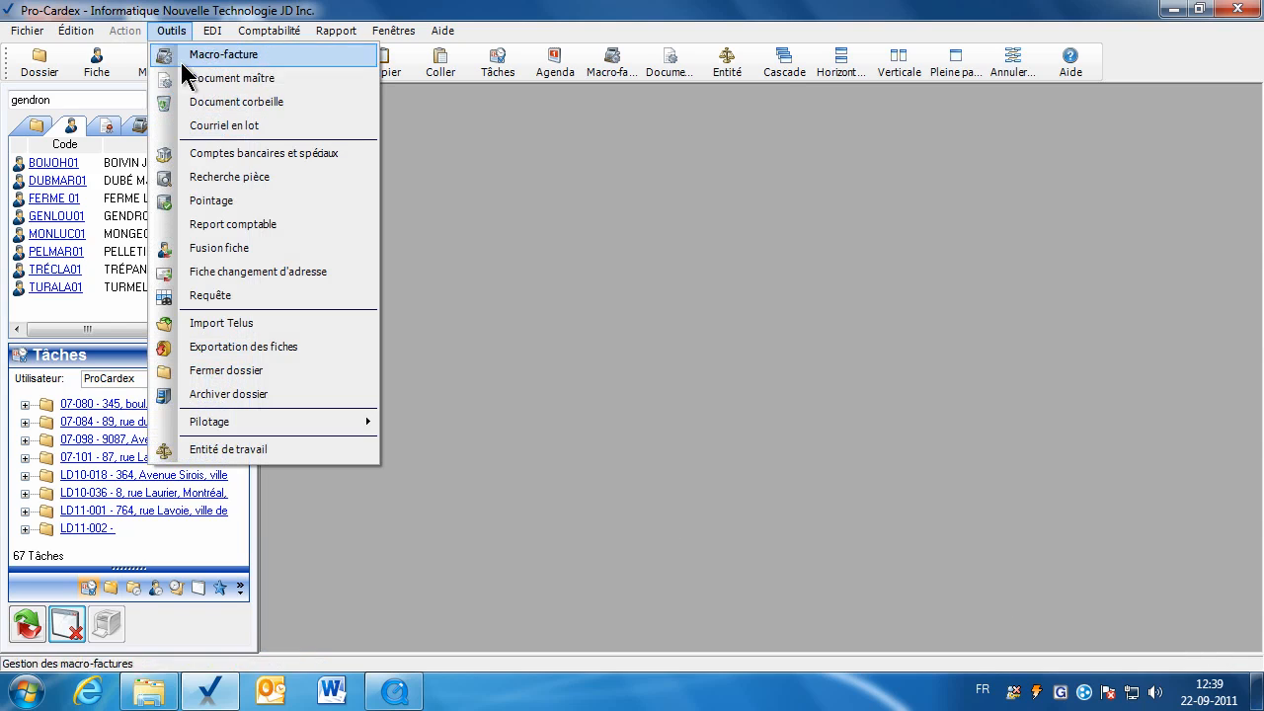
left_click(237, 200)
left_click(768, 333)
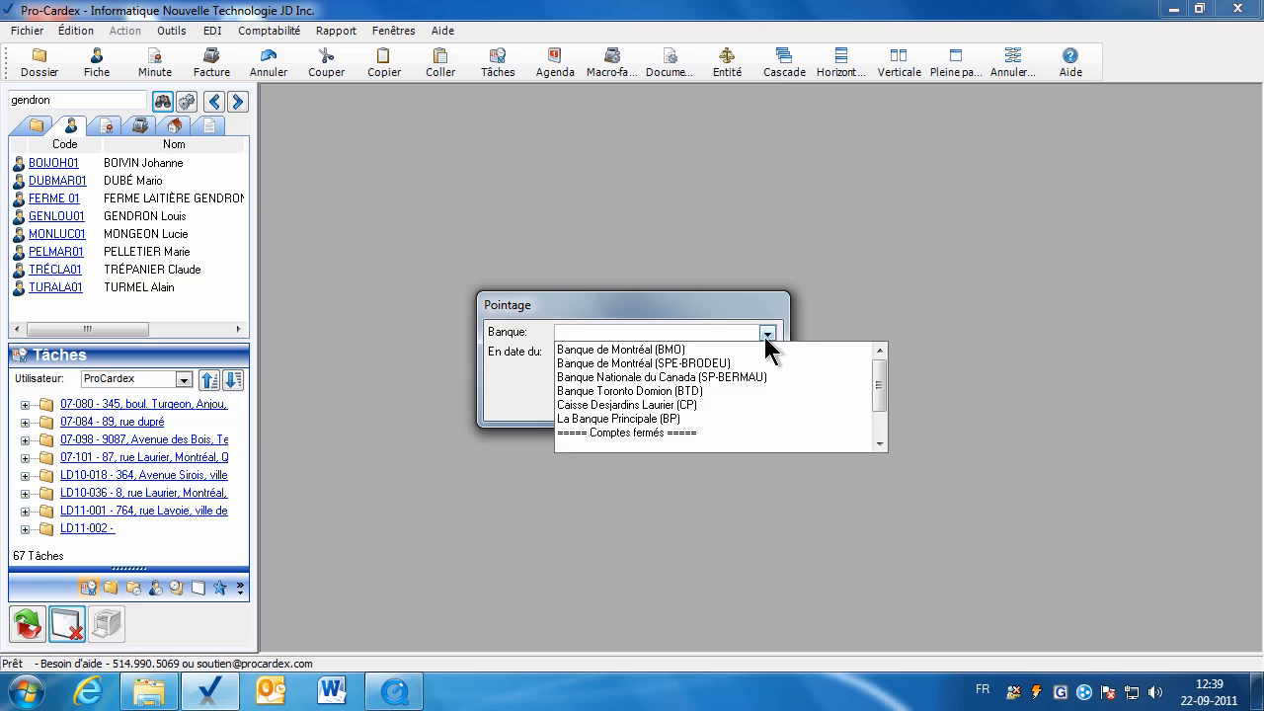
left_click(619, 405)
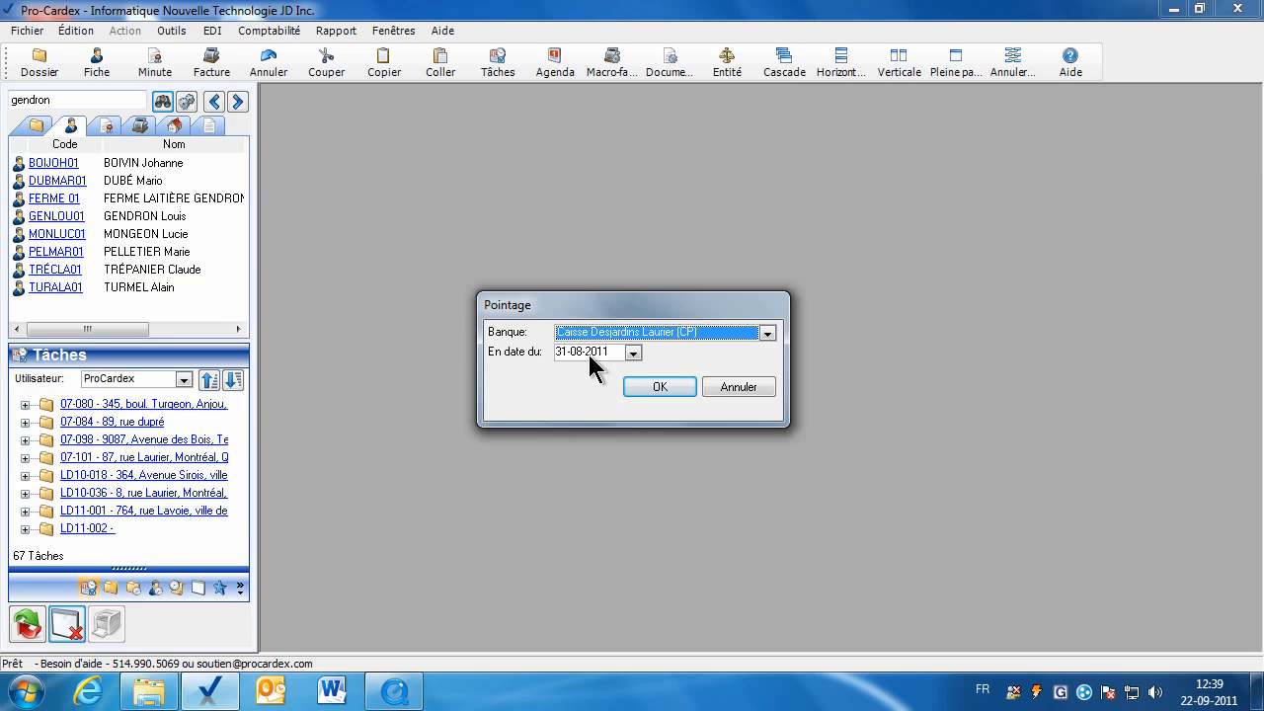
left_click(735, 387)
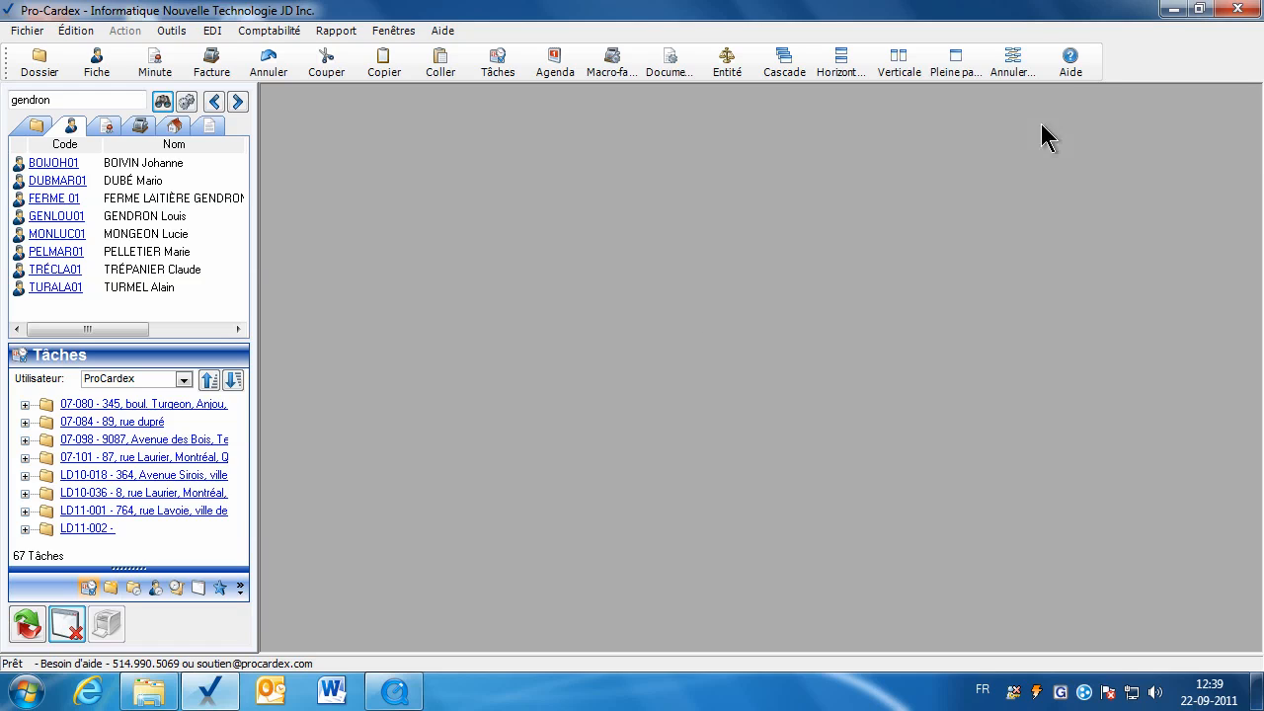
Search Pro-Cardex help for 'fidéicommis' and open the 'Fidéicommis - Utilisation du fidéicommis' PDF.
left_click(1075, 74)
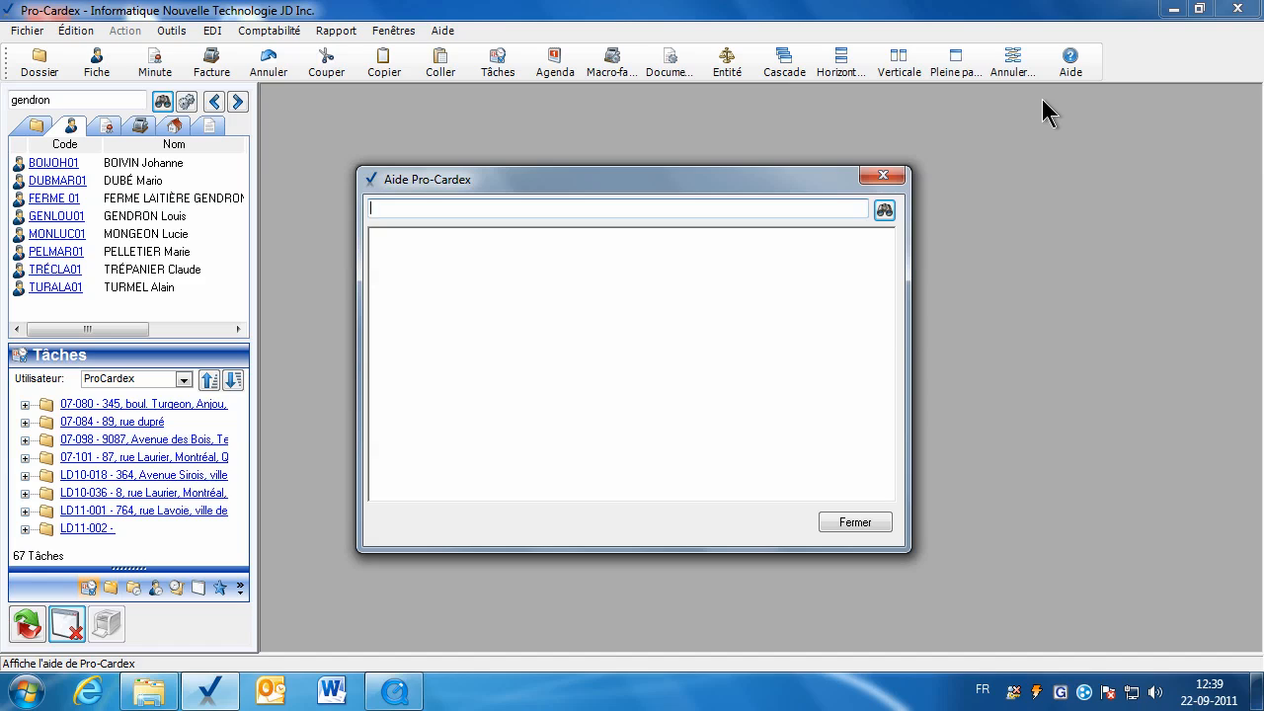
type("fidéicommis")
key("Return")
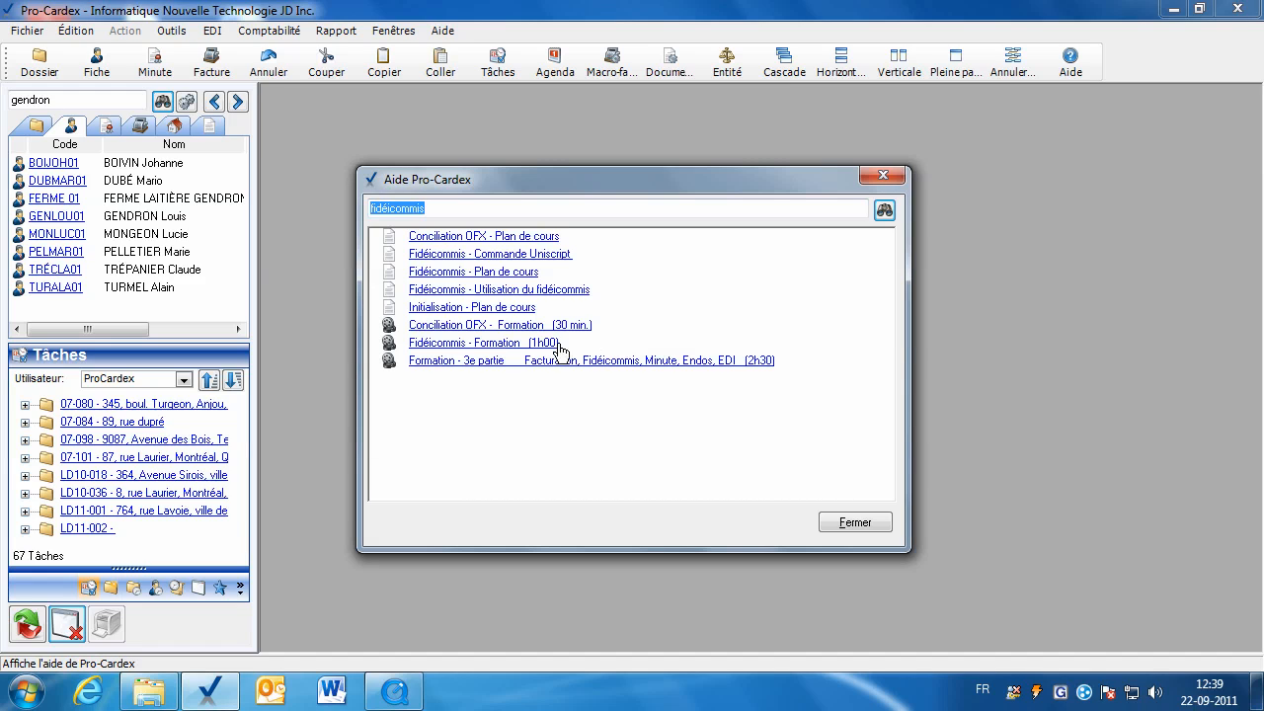
left_click(491, 291)
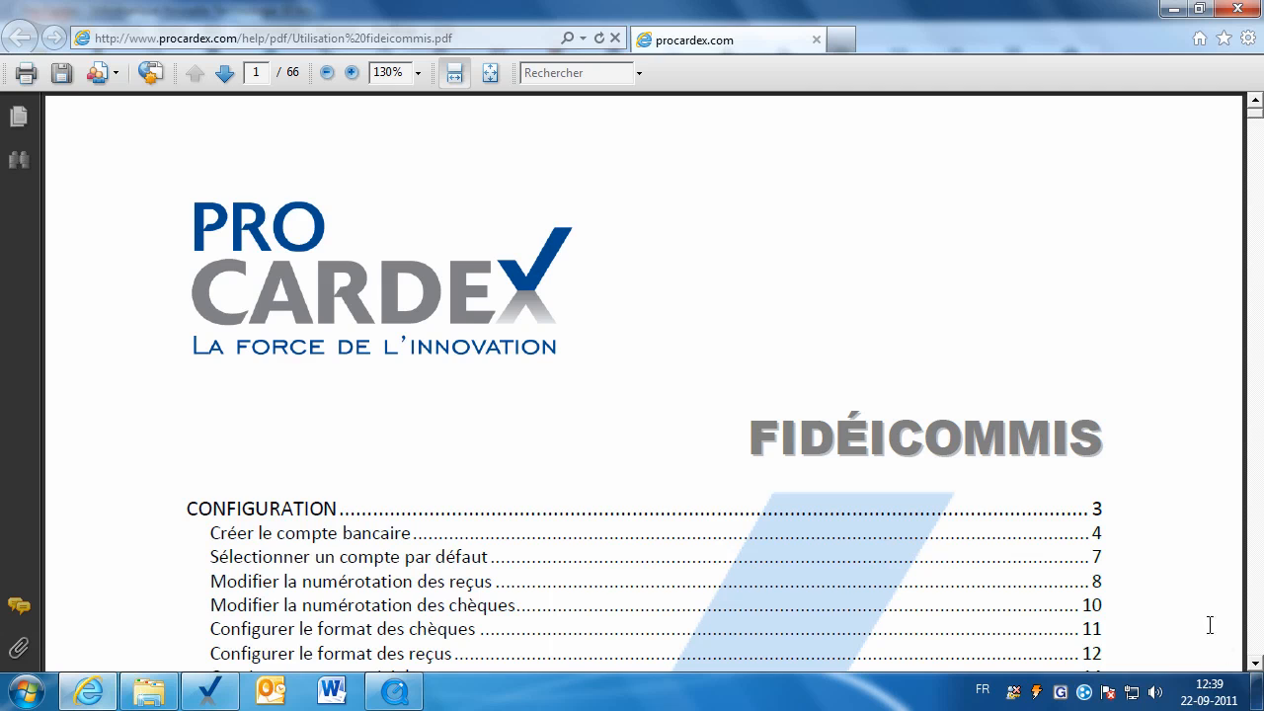
Scroll the guide's table of contents and jump to the Concilier l'initialisation section.
left_click(1254, 664)
scroll(1256, 671, "down", 3)
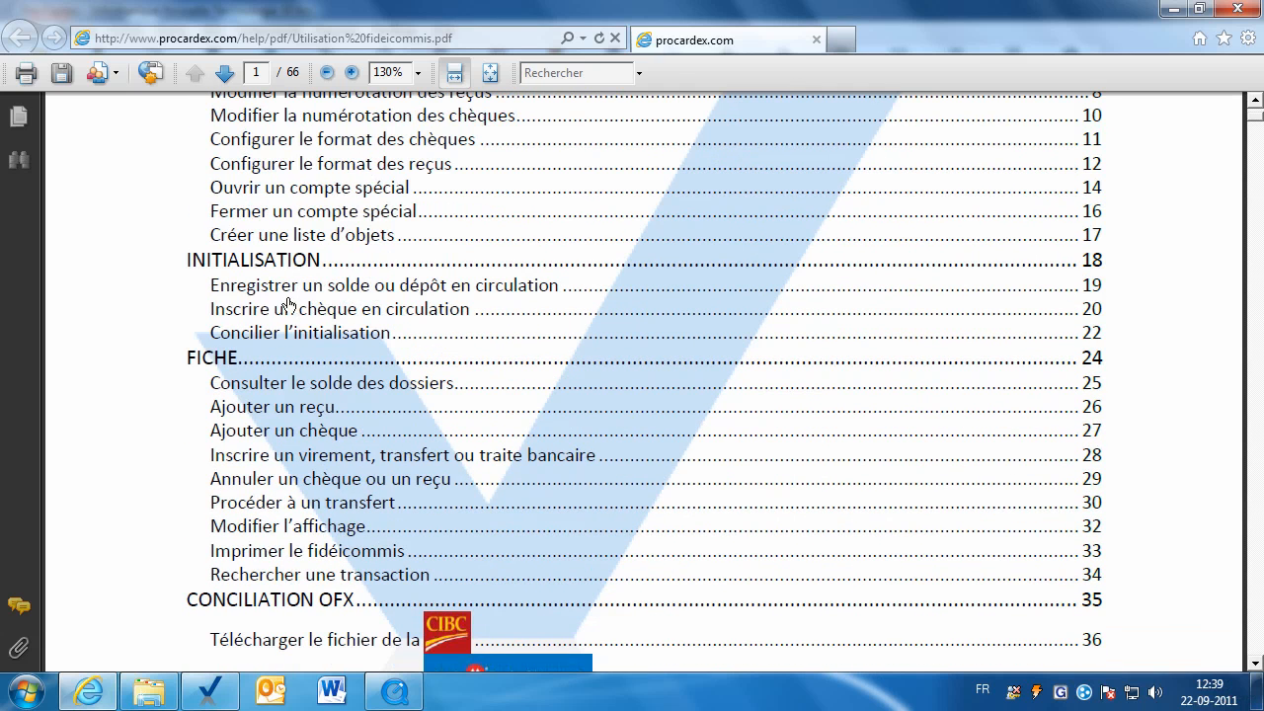
left_click(1255, 102)
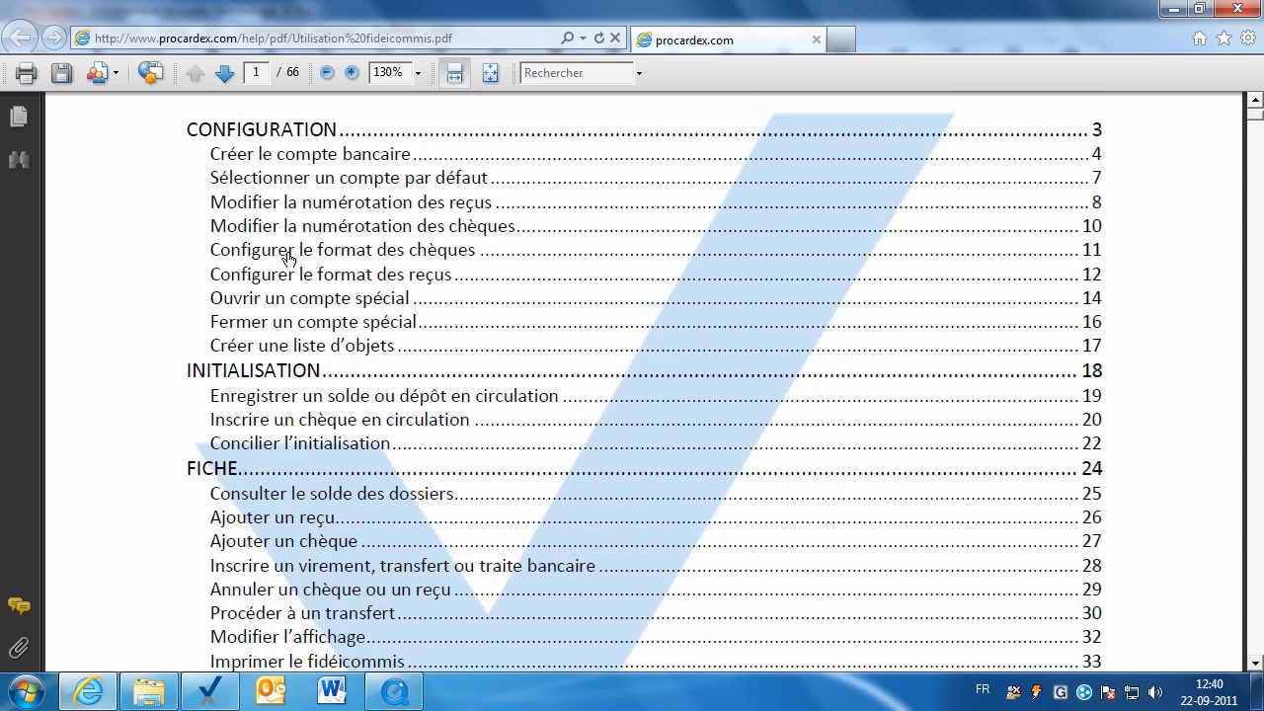
left_click(295, 444)
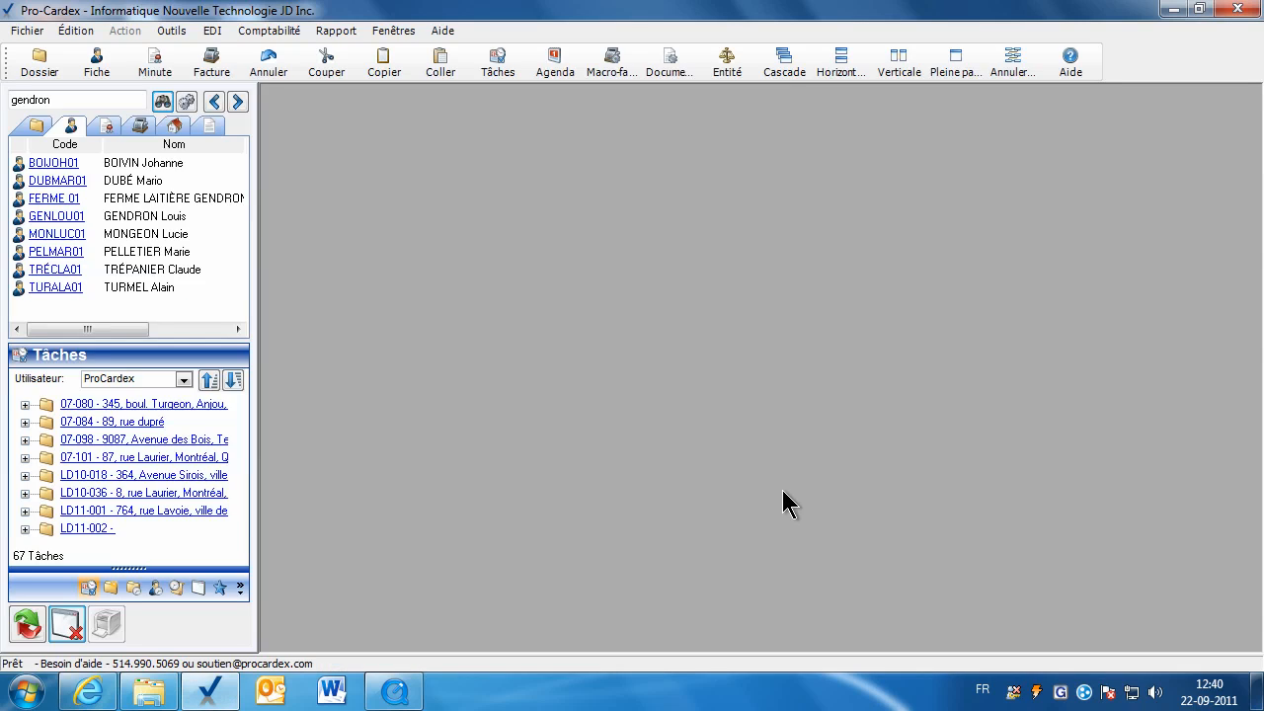